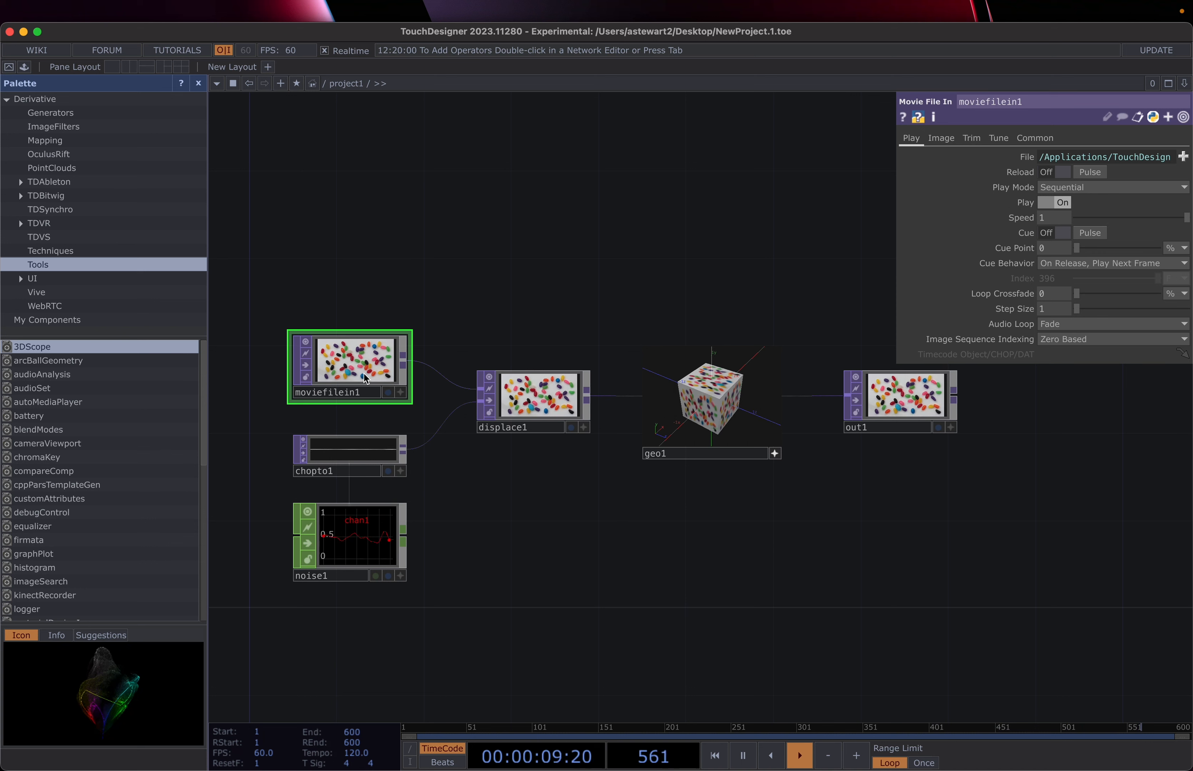
# - Delete all six default operators from the project1 network, including out1
pyautogui.click(534, 401)
pyautogui.click(871, 426)
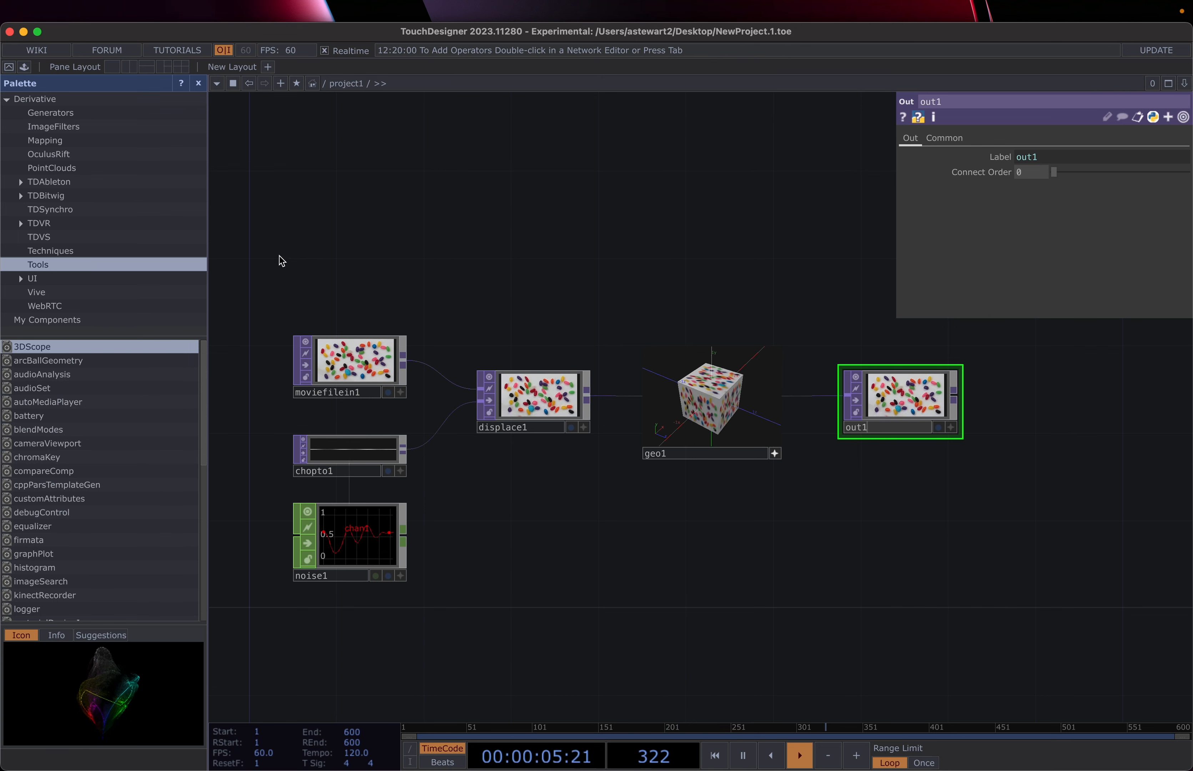
pyautogui.moveTo(277, 255); pyautogui.dragTo(776, 633)
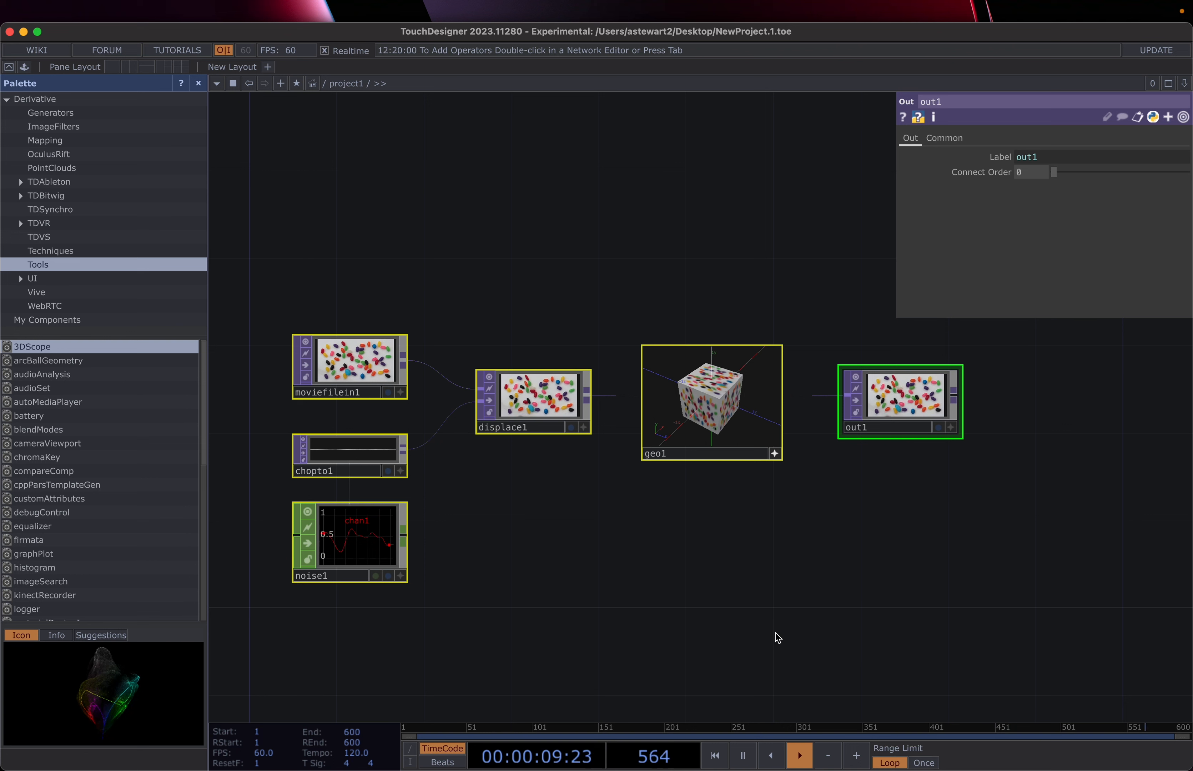
pyautogui.press('Delete')
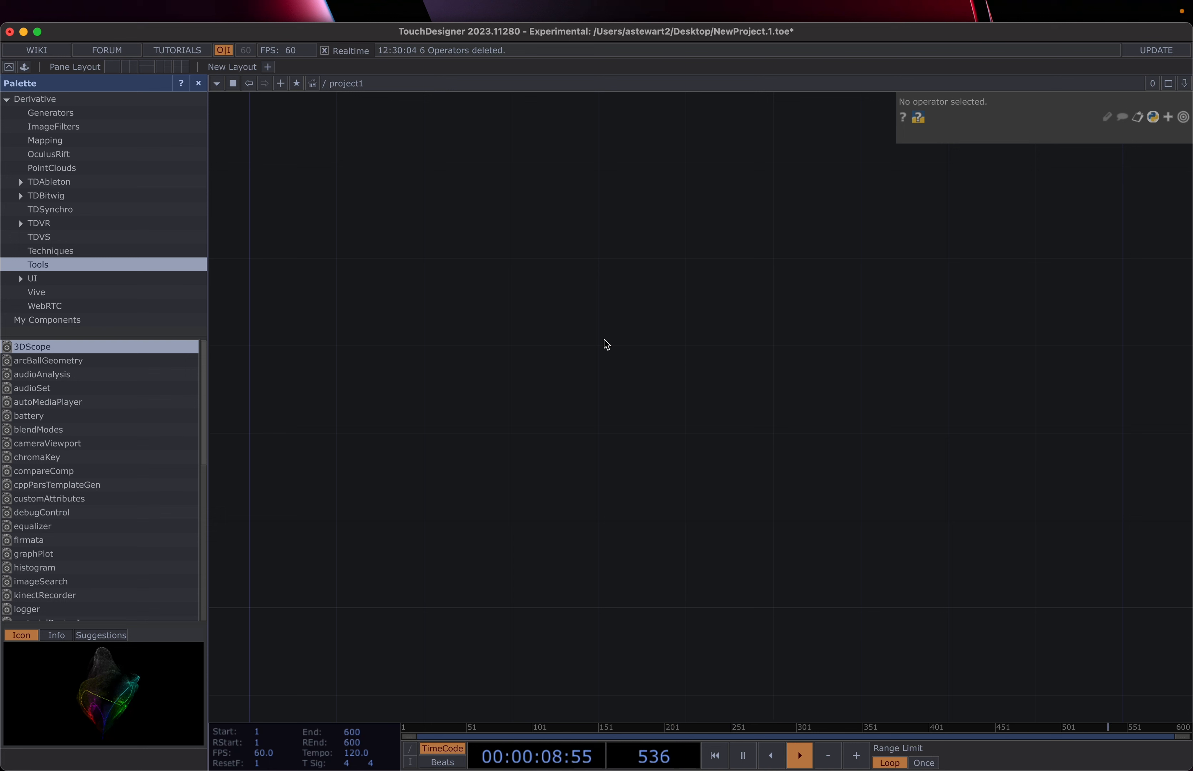
# - Switch to Finder and bring ABPGalactic1 copy.png from the 2024 Spring folder into the empty TouchDesigner network
pyautogui.press('super+Tab')
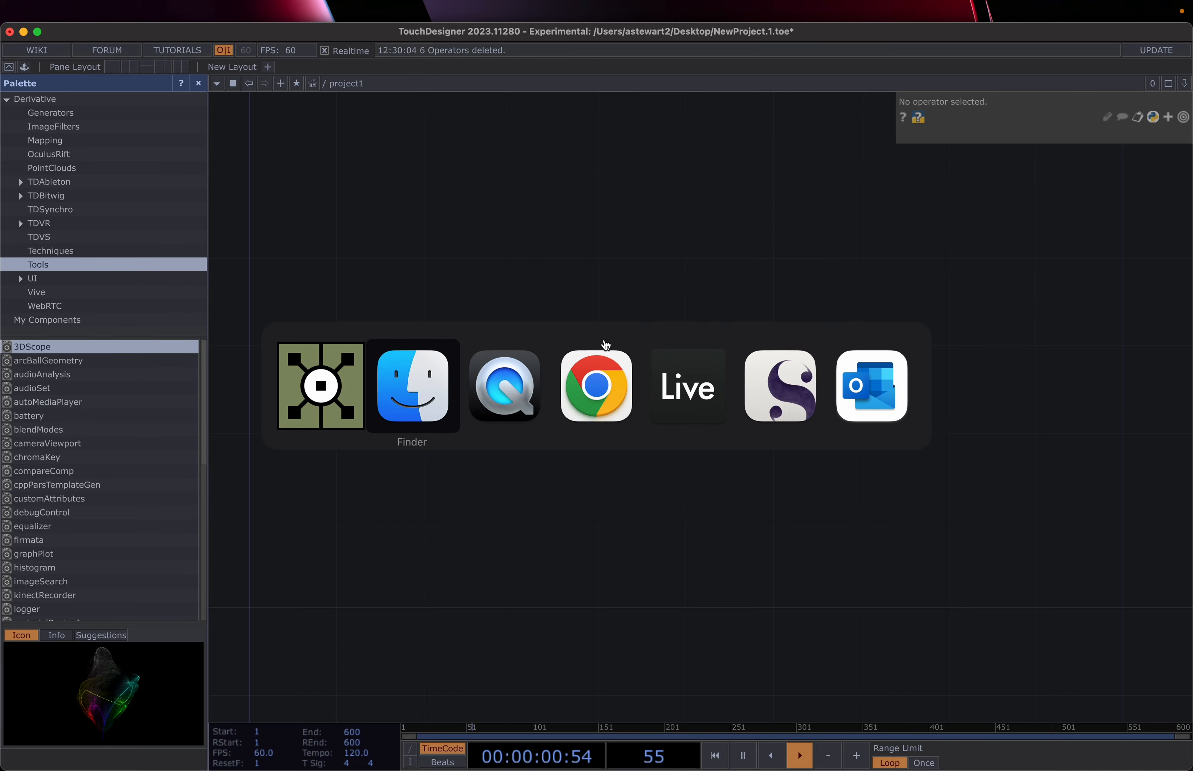
pyautogui.click(414, 392)
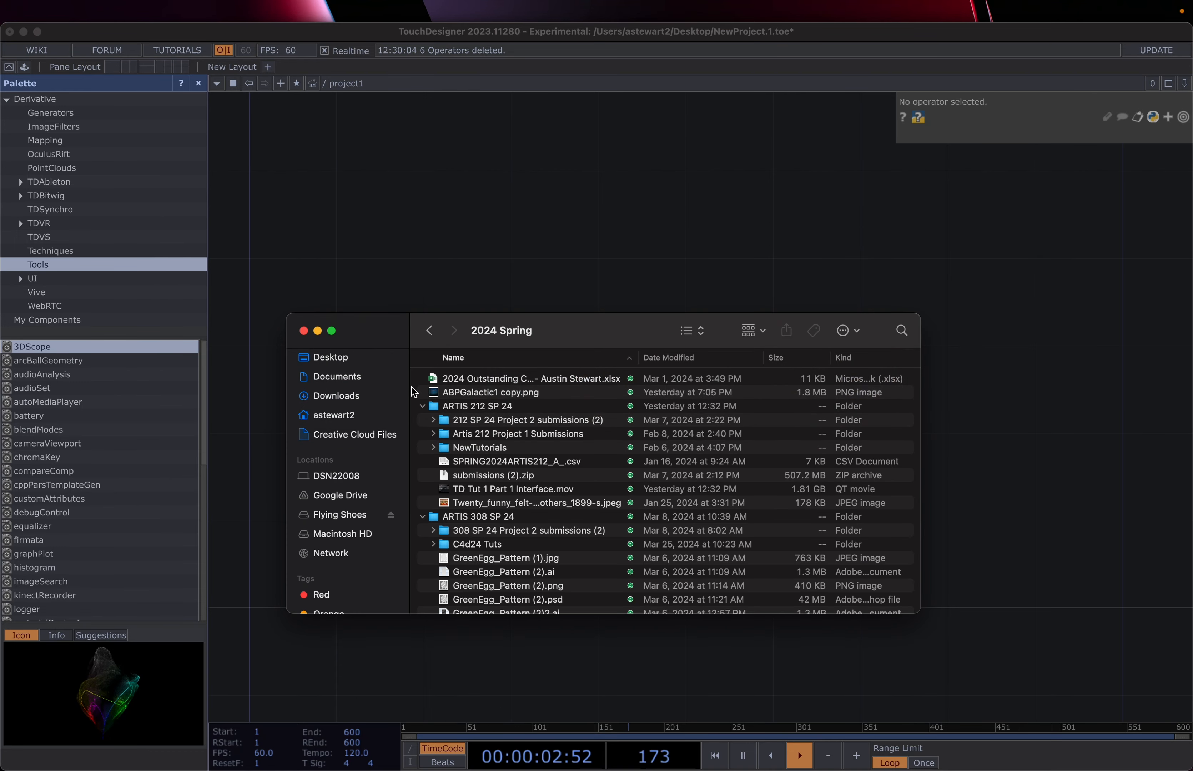
pyautogui.moveTo(616, 331); pyautogui.dragTo(915, 284)
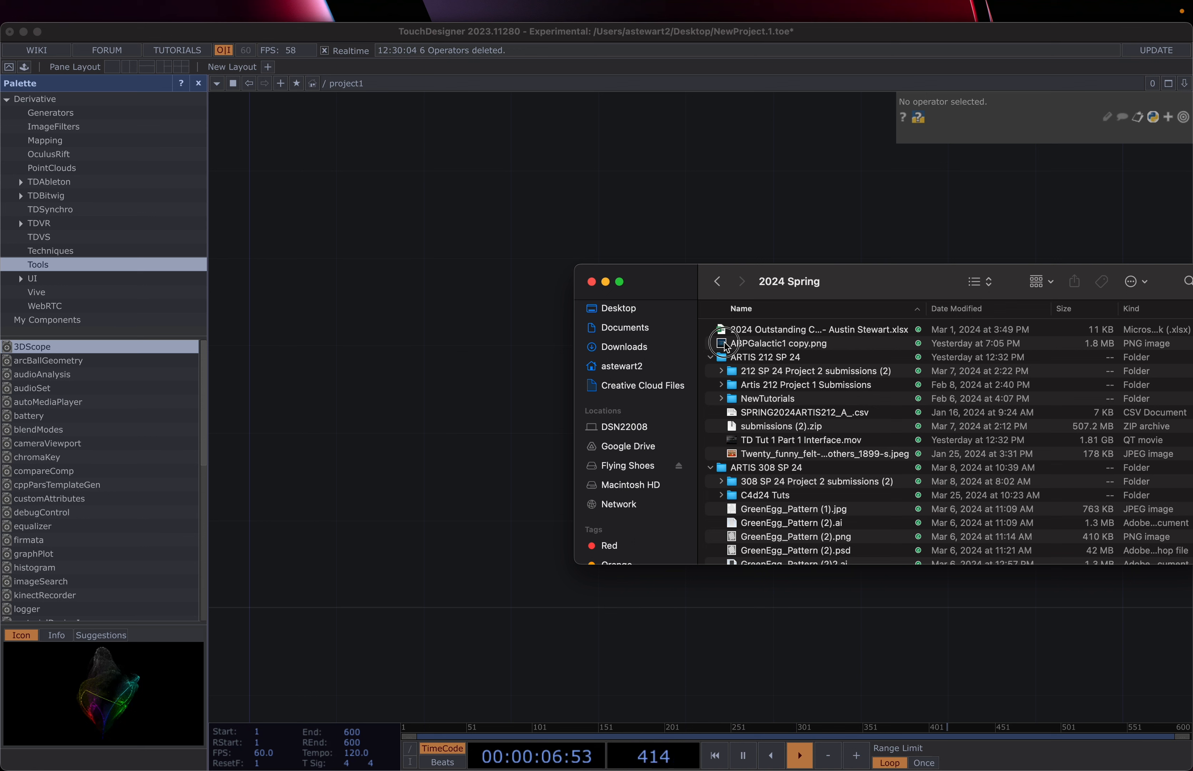
pyautogui.moveTo(726, 345); pyautogui.dragTo(404, 248)
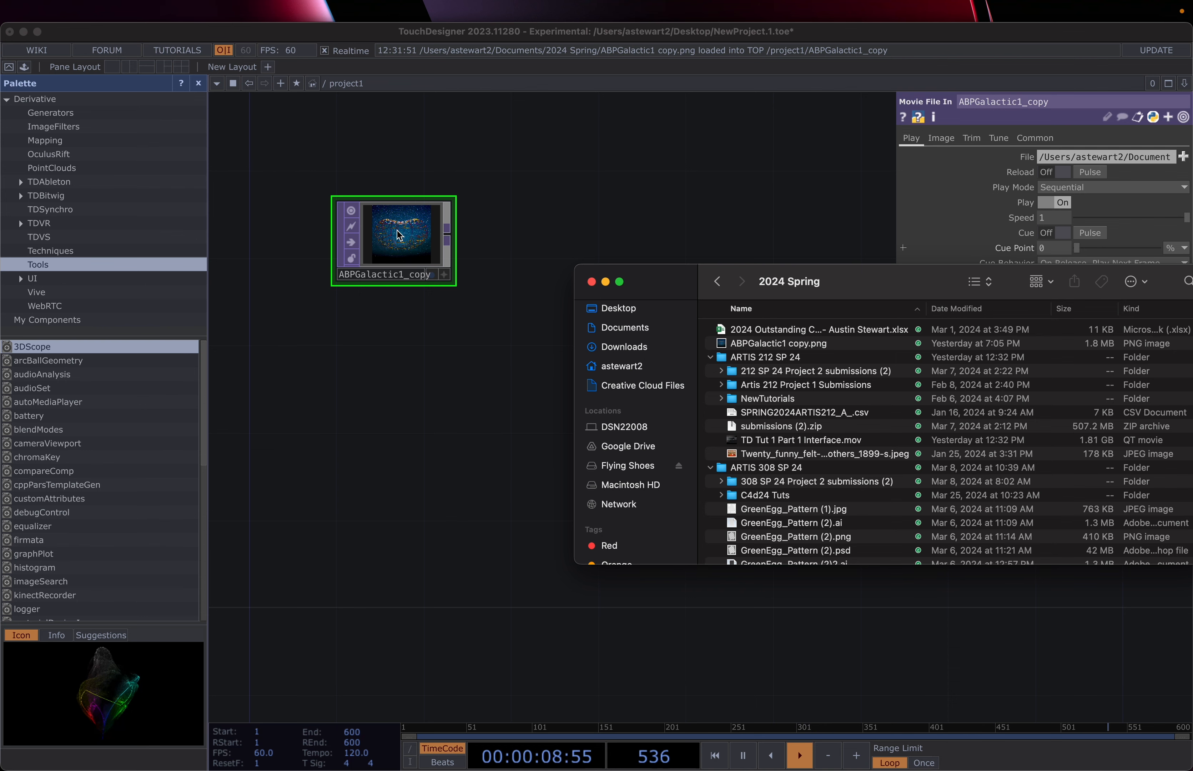
# - Bring TD Tut 1 Part 1 Interface.mov from the ARTIS 212 SP 24 folder into the network below the ABPGalactic1_copy node
pyautogui.scroll(10, 397, 231)
pyautogui.scroll(-2, 398, 232)
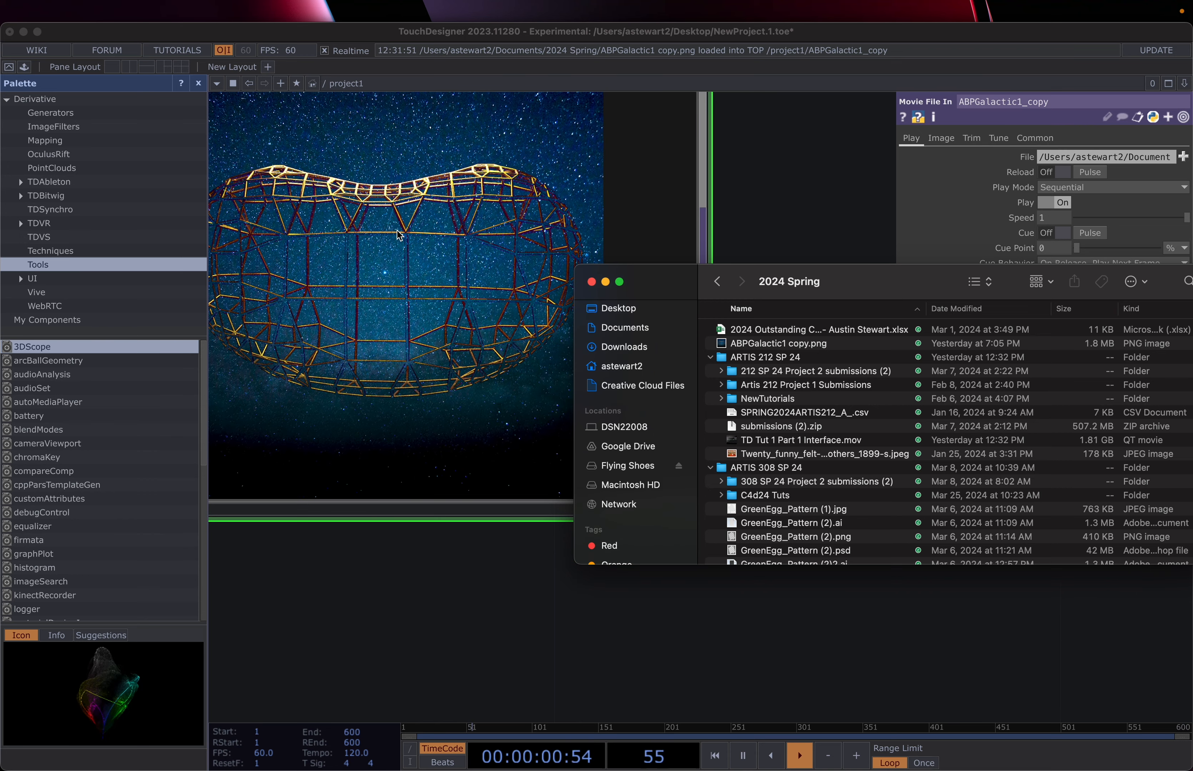
pyautogui.scroll(-6, 398, 233)
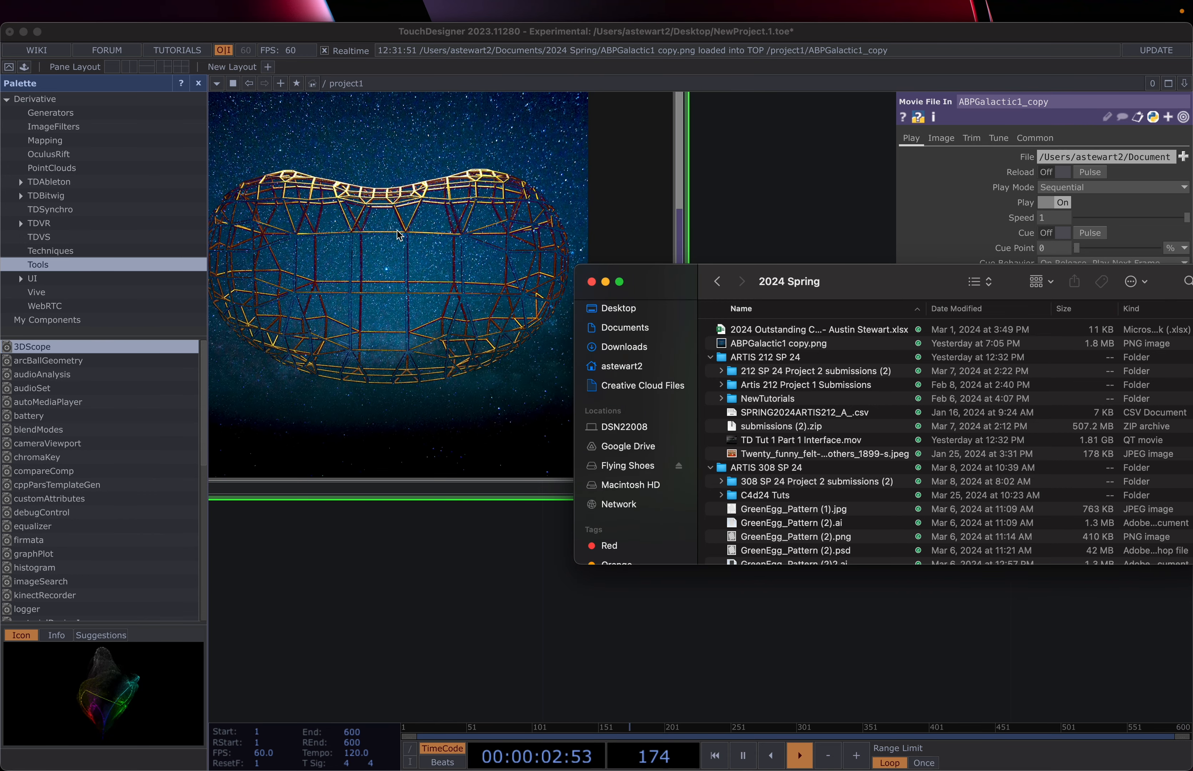
pyautogui.scroll(-5, 785, 367)
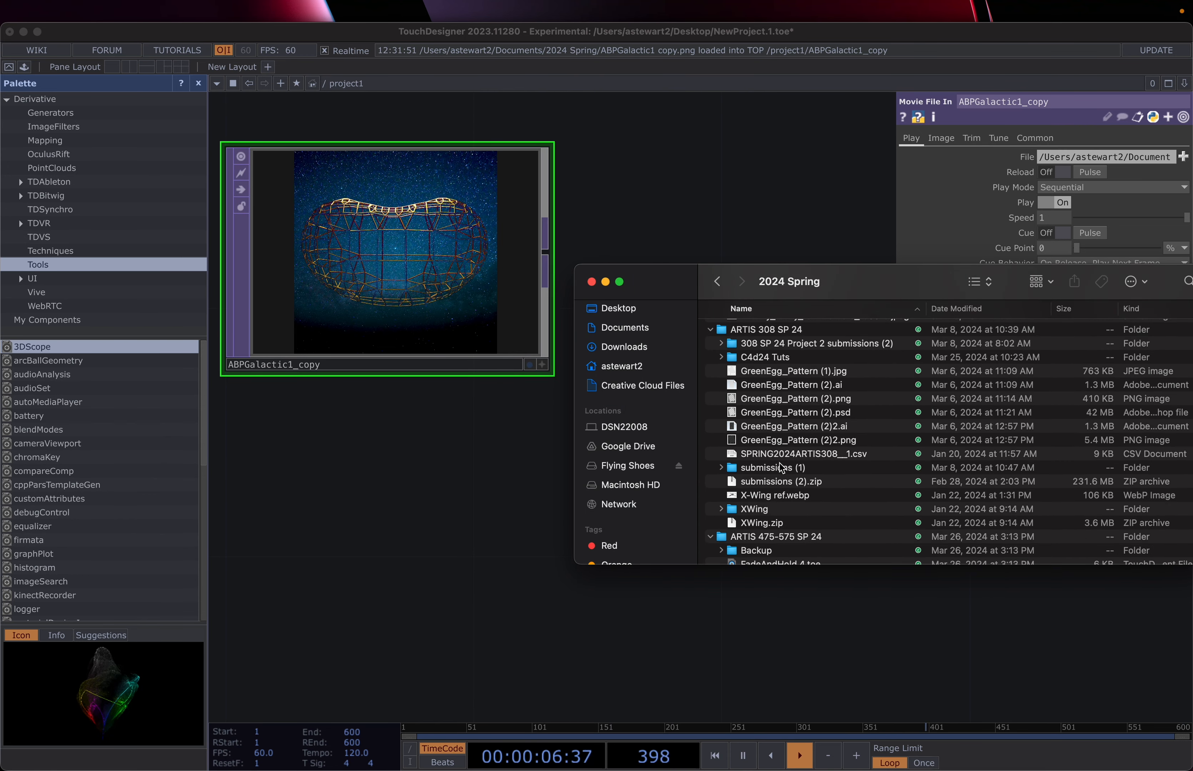
pyautogui.scroll(5, 754, 438)
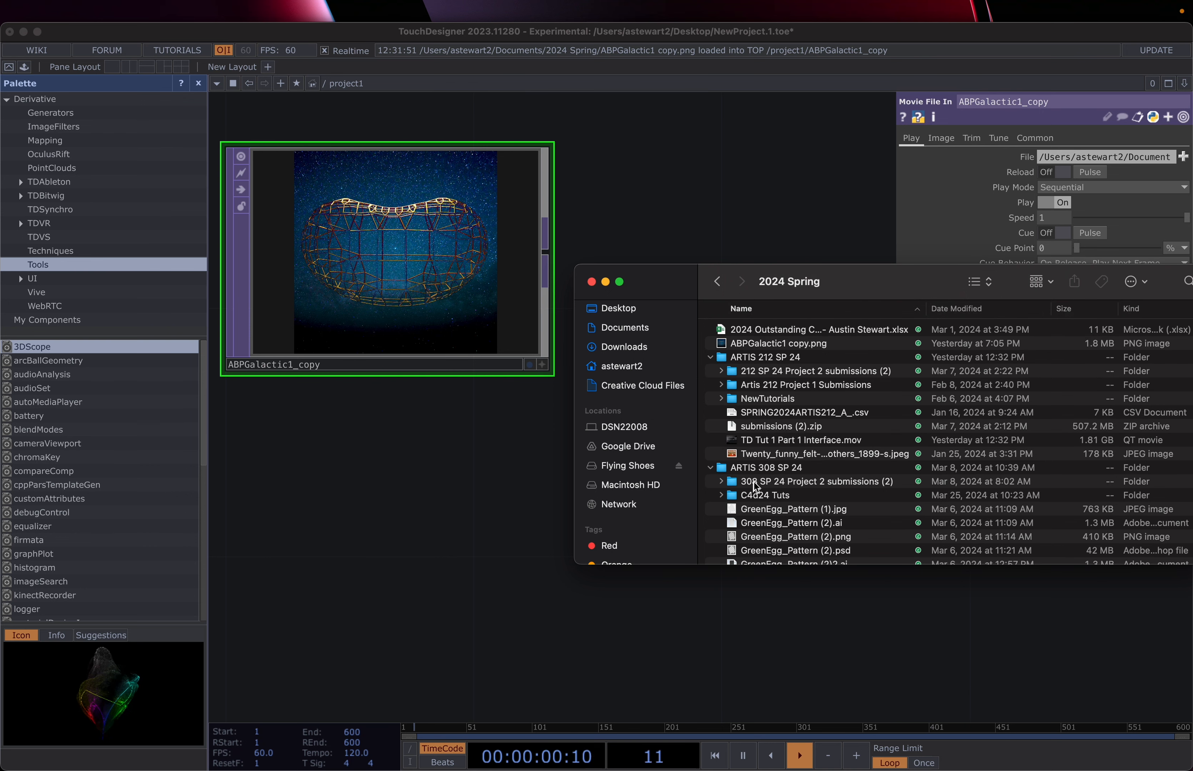
pyautogui.click(811, 440)
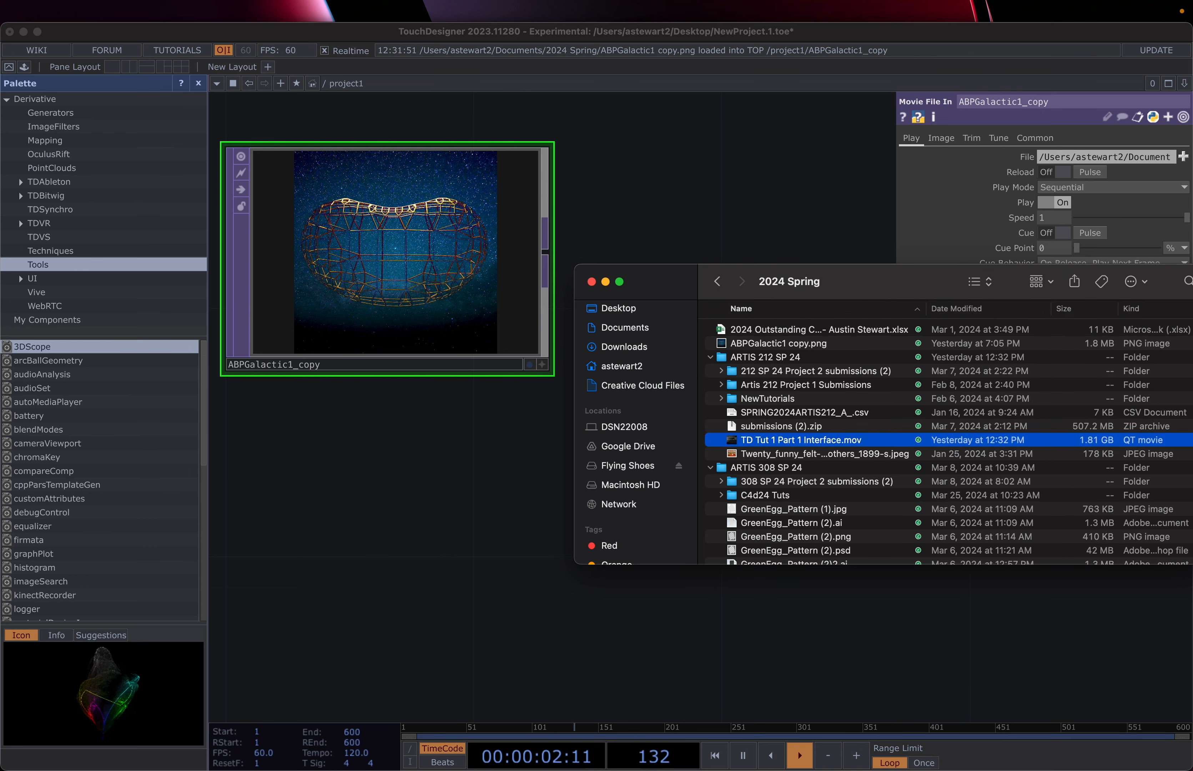
pyautogui.moveTo(767, 439); pyautogui.dragTo(361, 513)
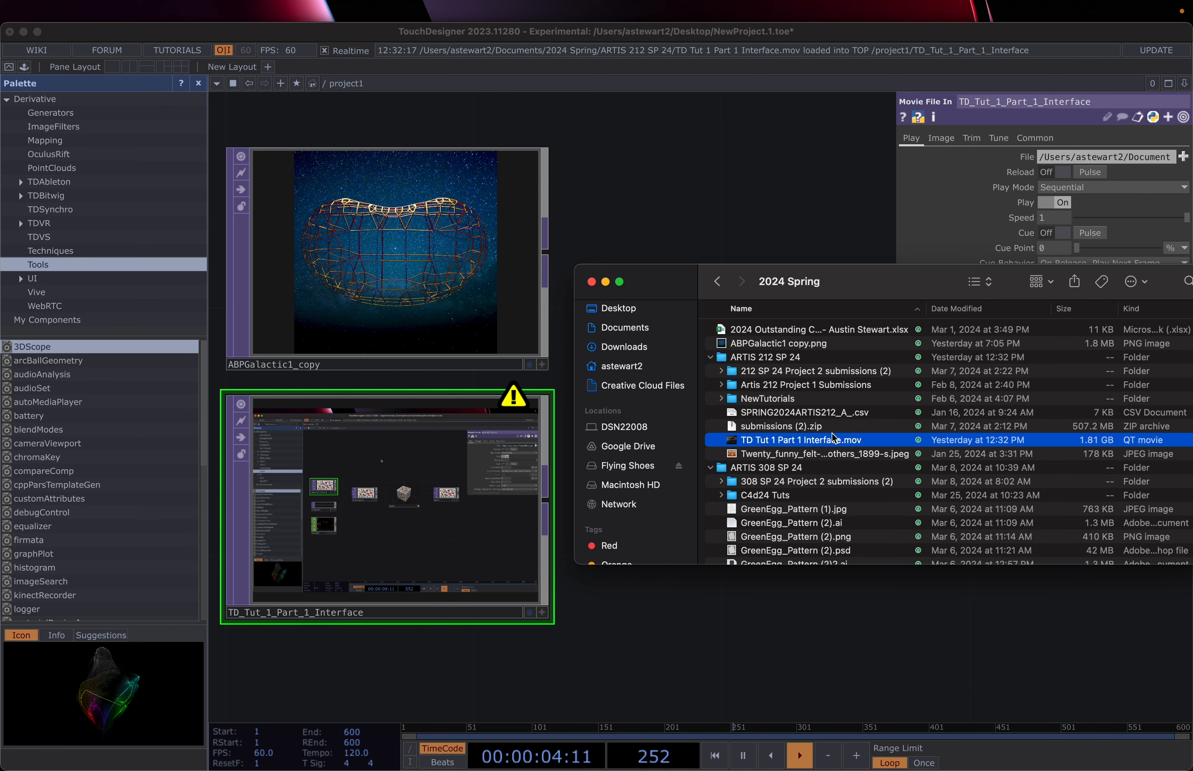
# - Move the Finder window clear of the parameters, return to TouchDesigner and delete the TD_Tut_1_Part_1_Interface node
pyautogui.scroll(-10, 833, 437)
pyautogui.scroll(15, 833, 437)
pyautogui.moveTo(823, 286); pyautogui.dragTo(952, 412)
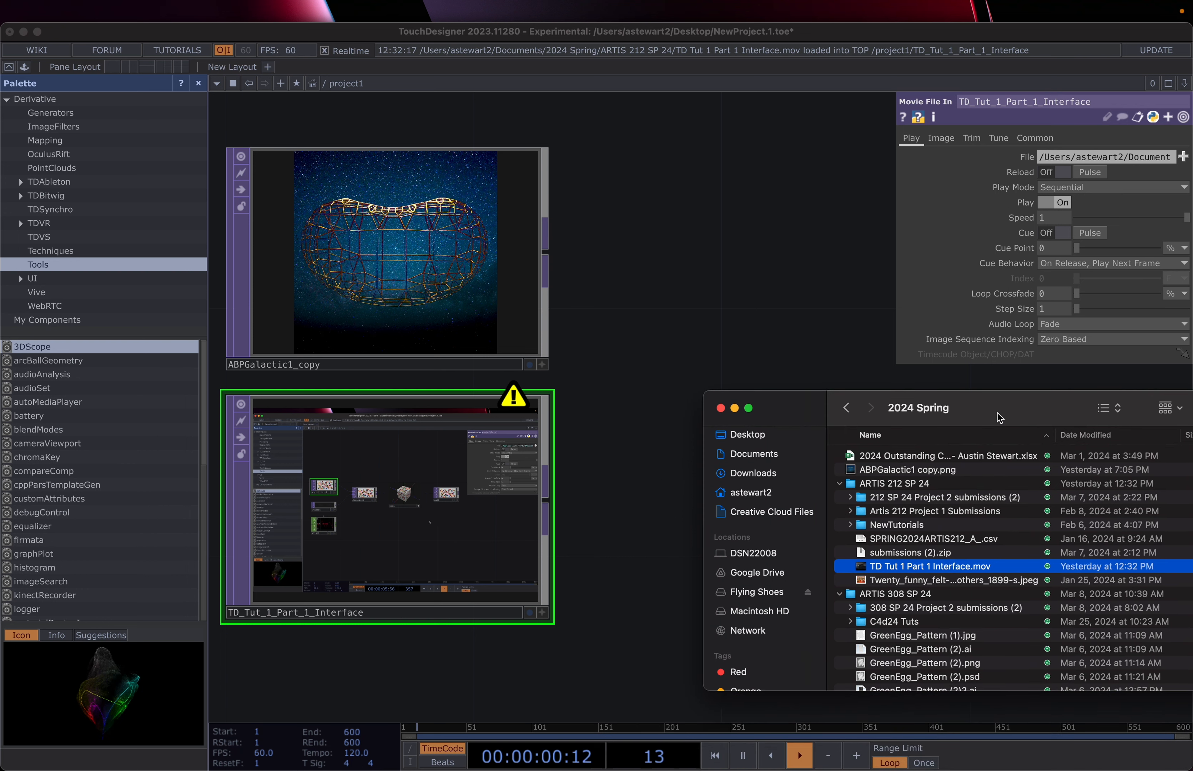
pyautogui.click(398, 273)
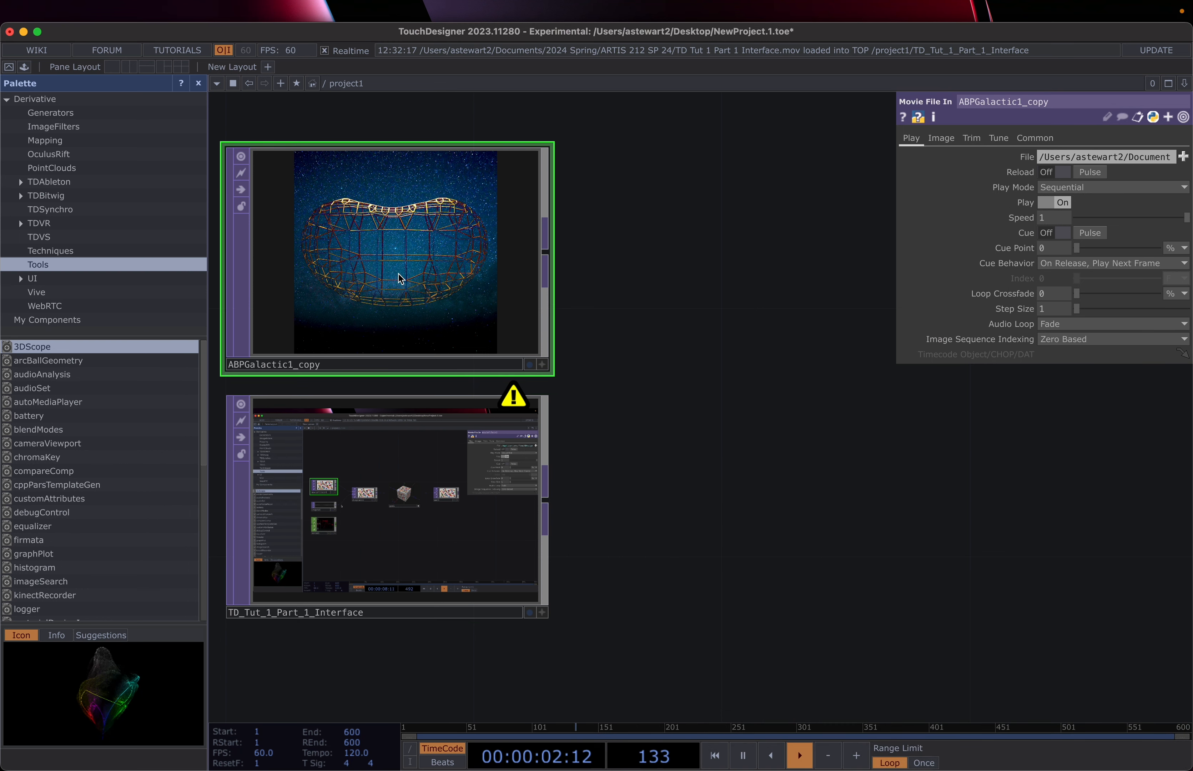
pyautogui.click(377, 483)
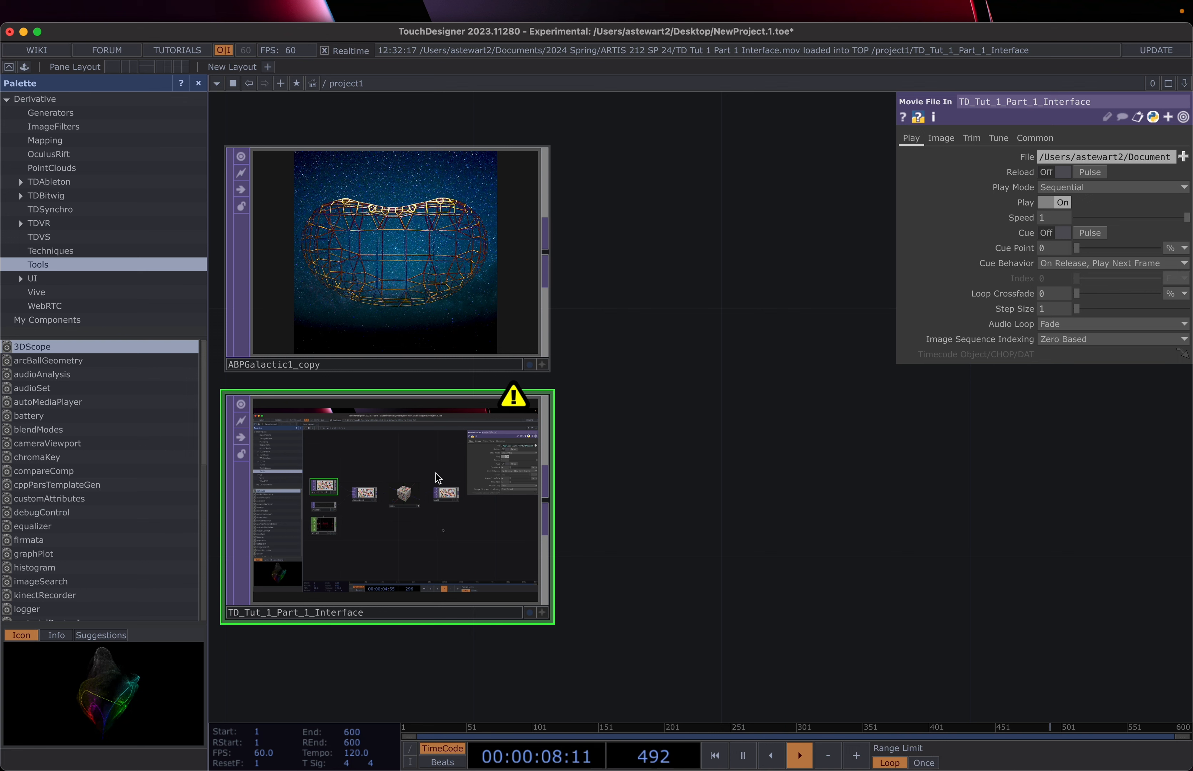
pyautogui.press('Delete')
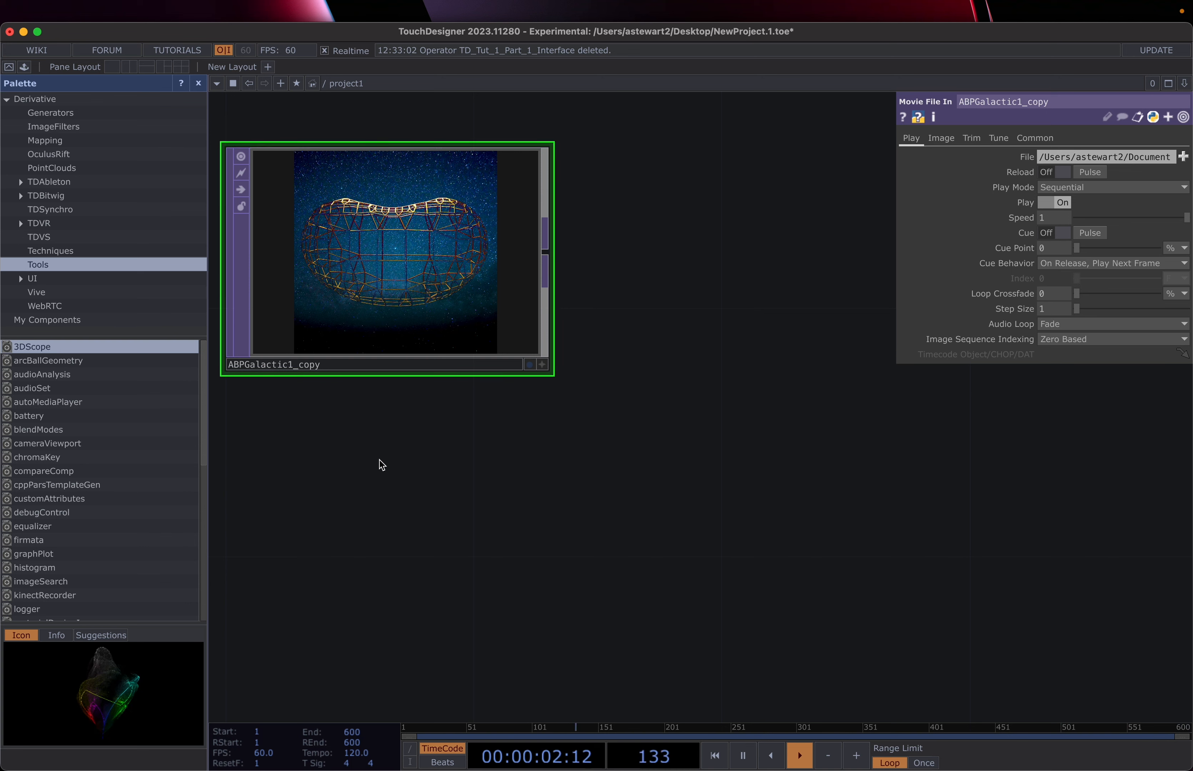
# - Search the TOP operators for "mov" and place a Movie File In TOP below the ABPGalactic1_copy node
pyautogui.doubleClick(351, 479)
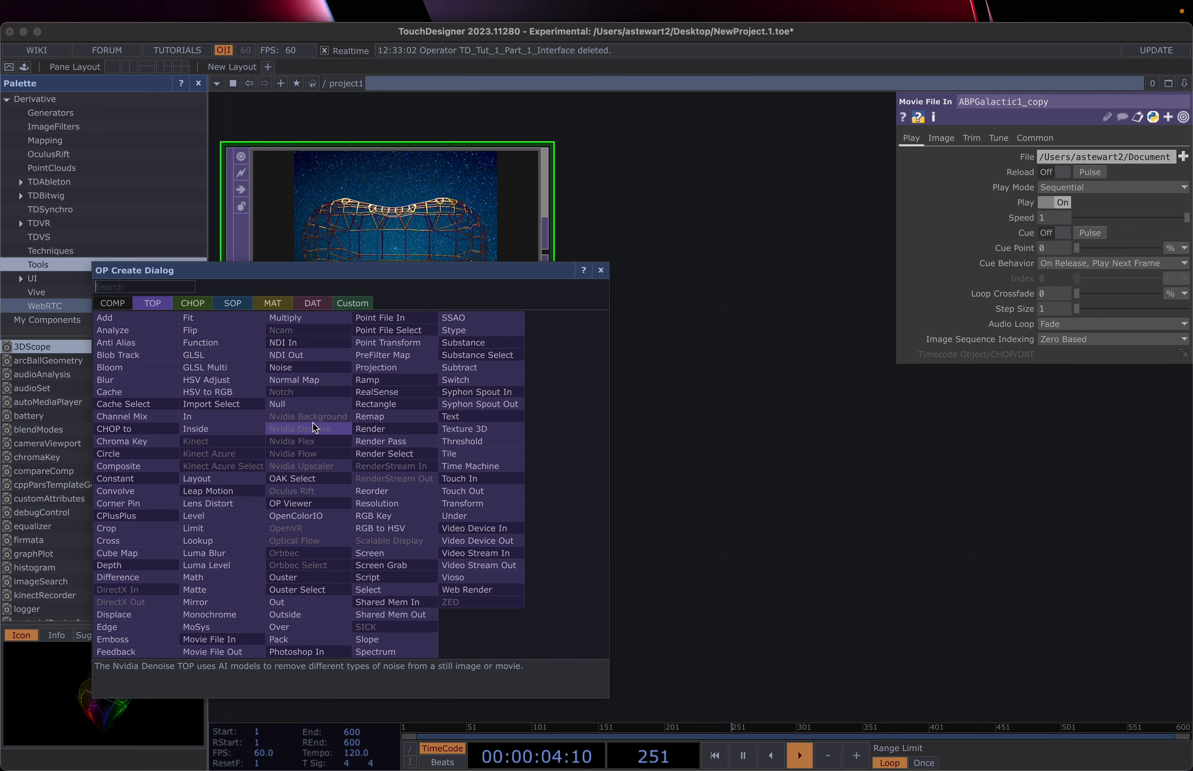
pyautogui.write('mov')
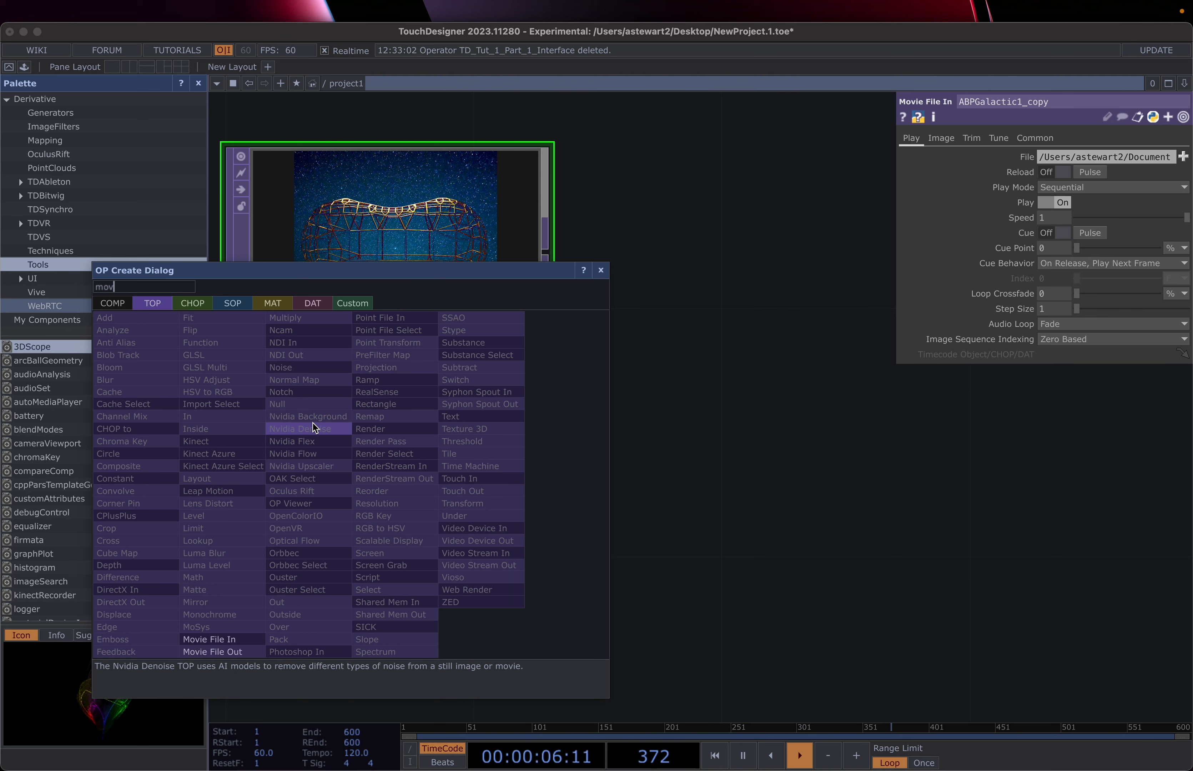
pyautogui.click(208, 641)
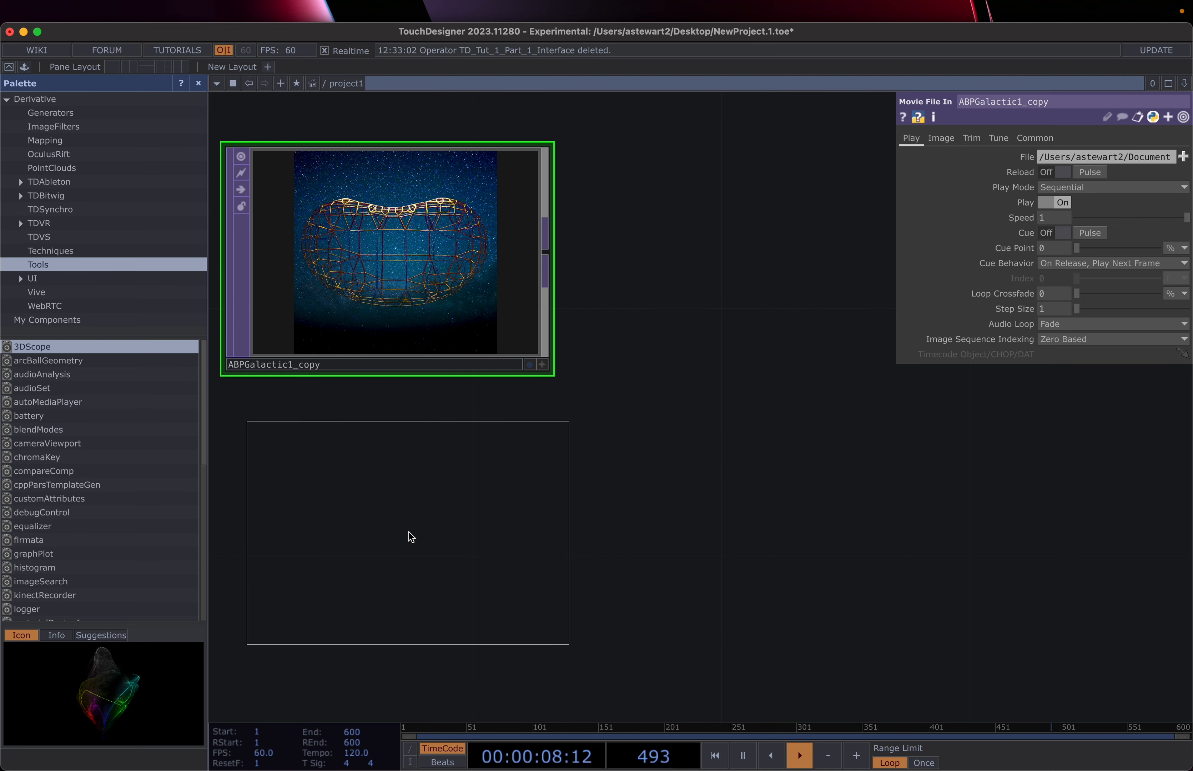
pyautogui.click(422, 554)
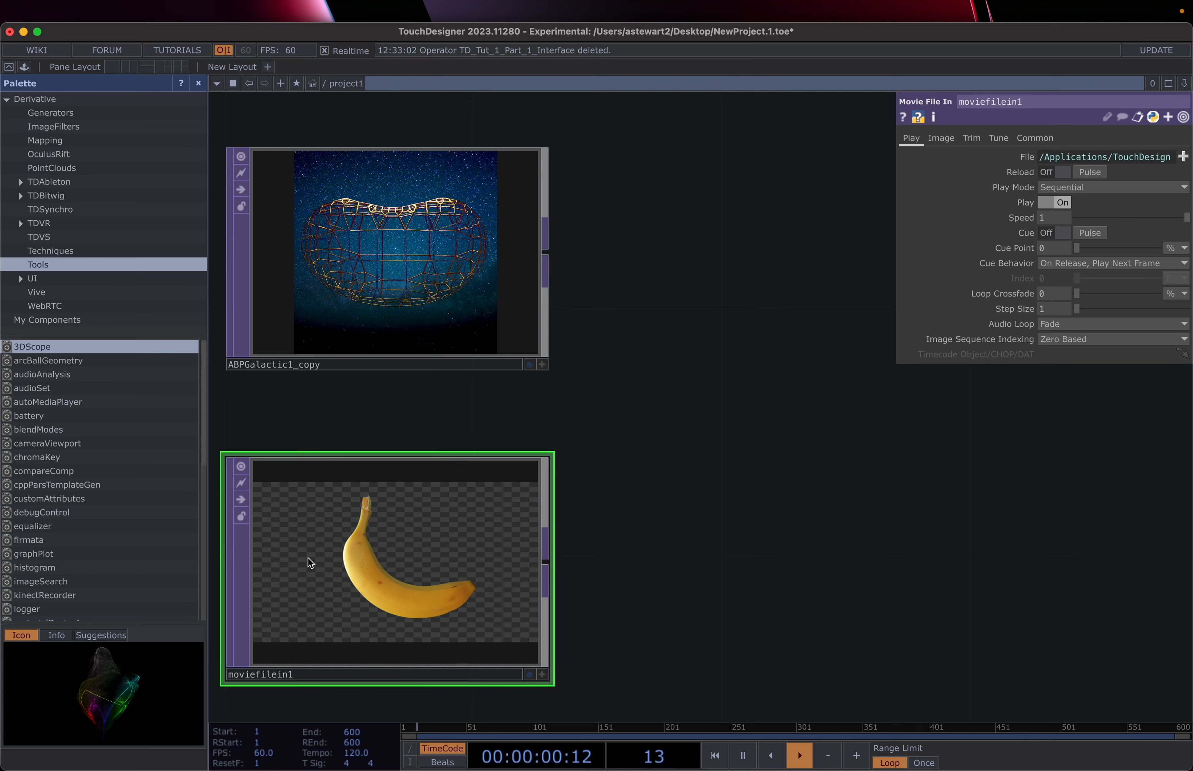
# - Open the file chooser for moviefilein1's File parameter and select Butterfly6.tif in the Map samples folder
pyautogui.click(1097, 157)
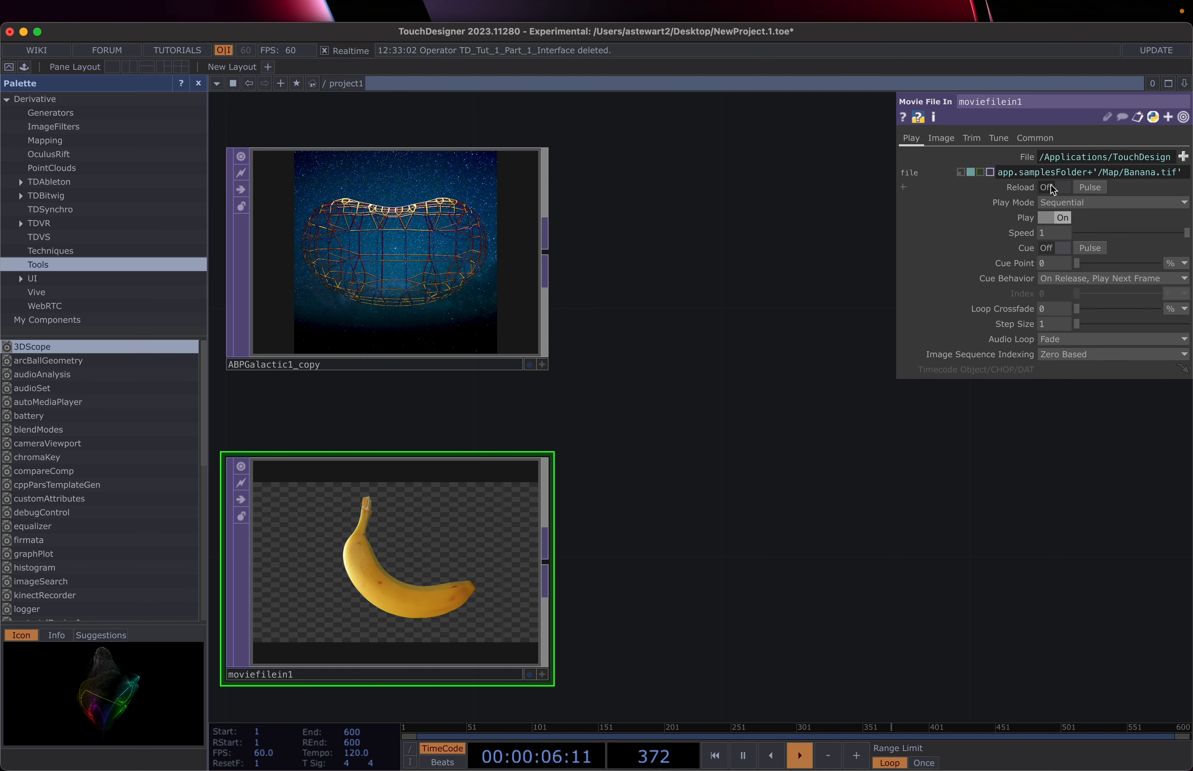
pyautogui.moveTo(1178, 176)
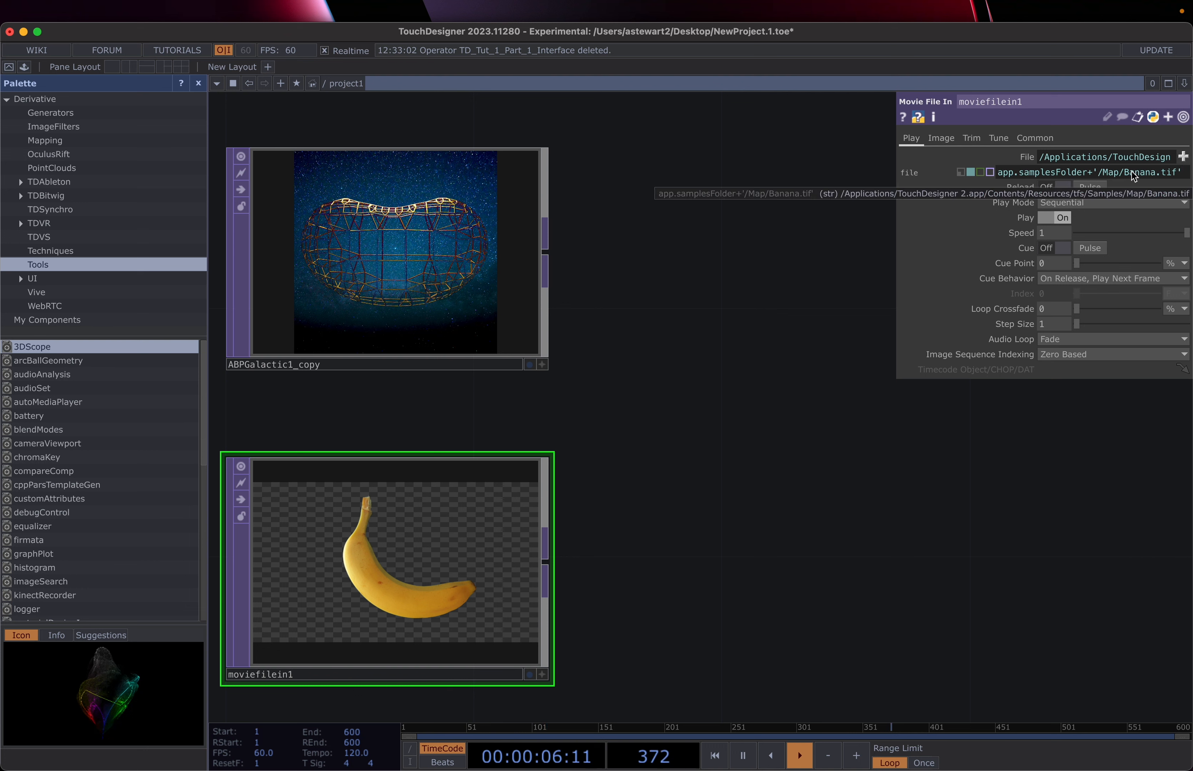
pyautogui.click(1183, 157)
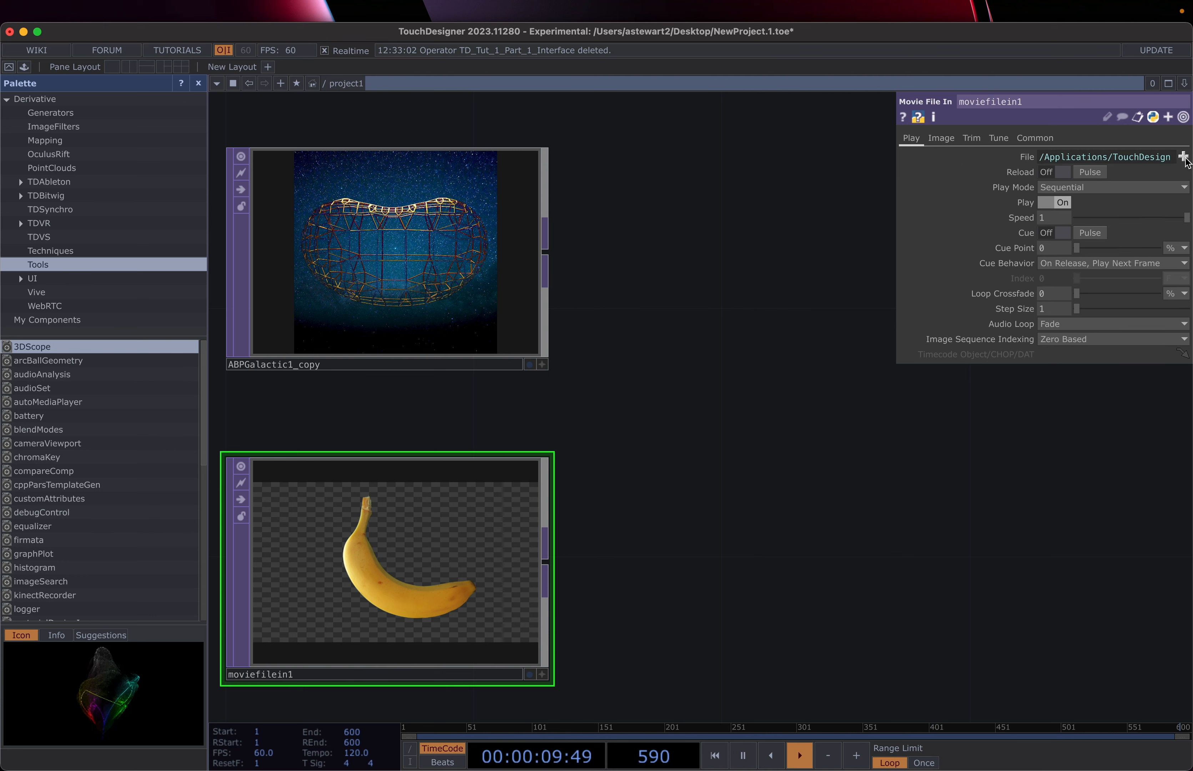
pyautogui.click(1184, 157)
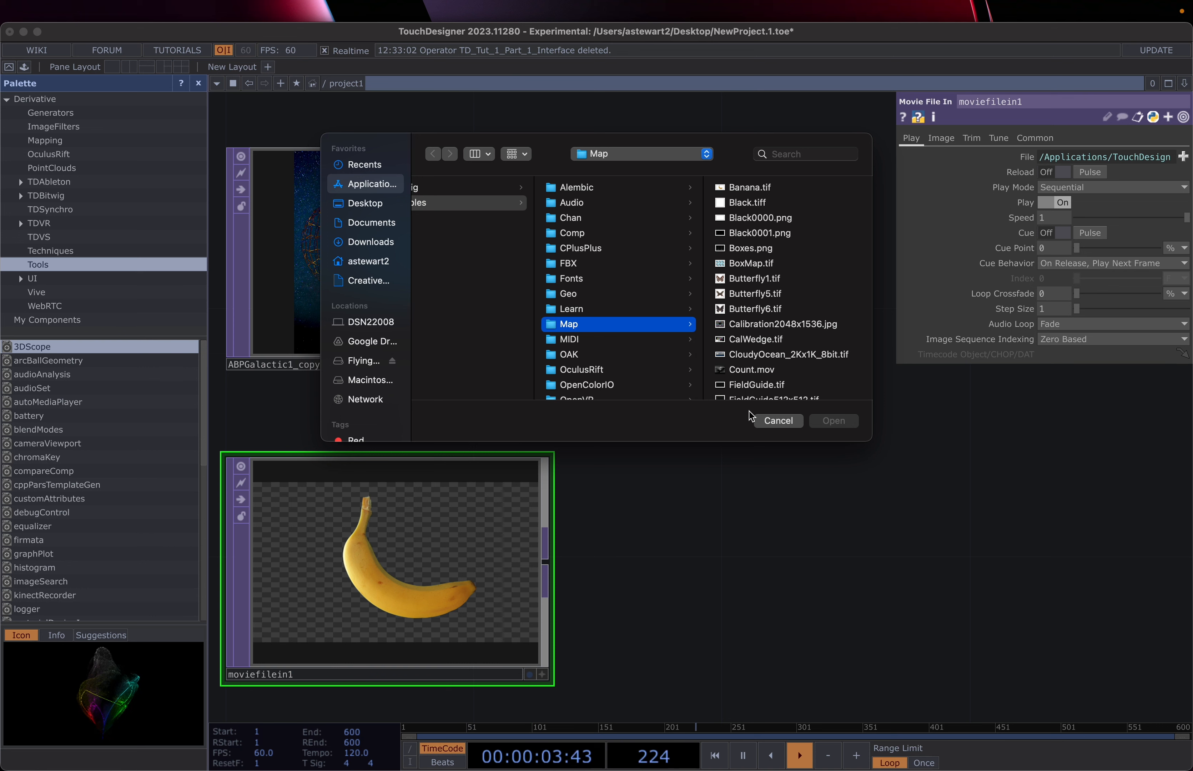
pyautogui.click(743, 280)
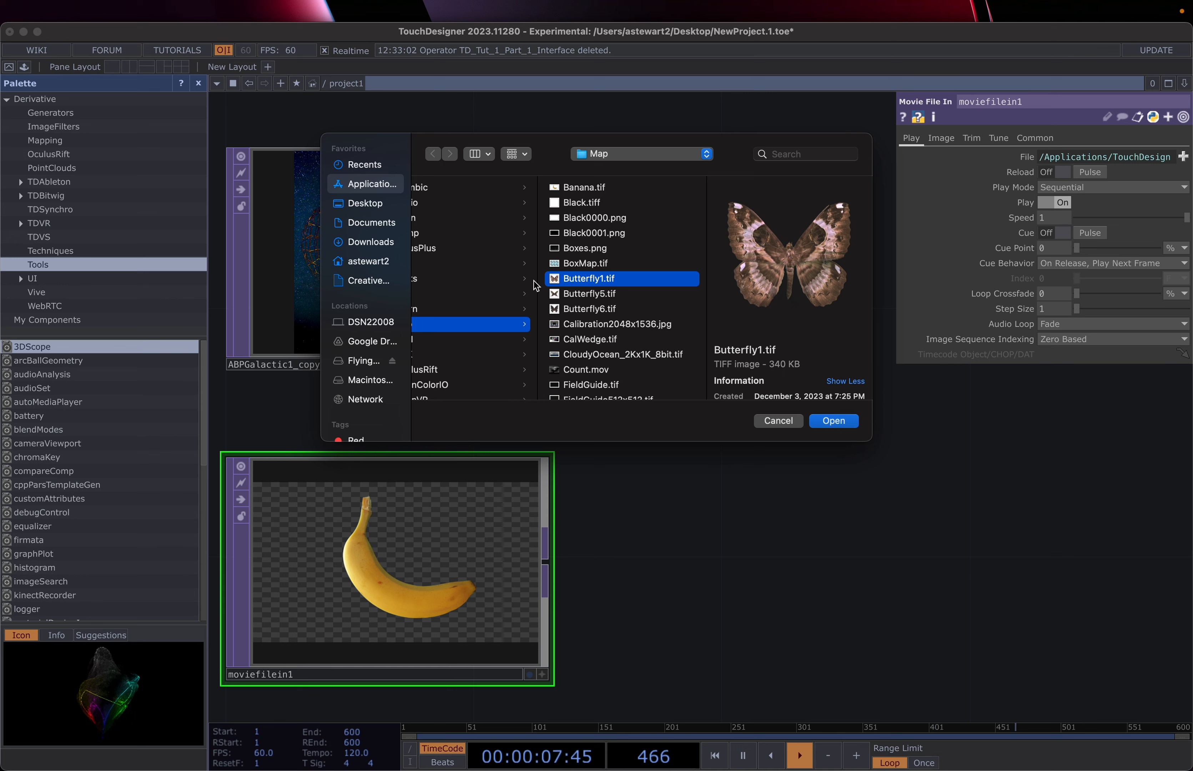
pyautogui.click(588, 311)
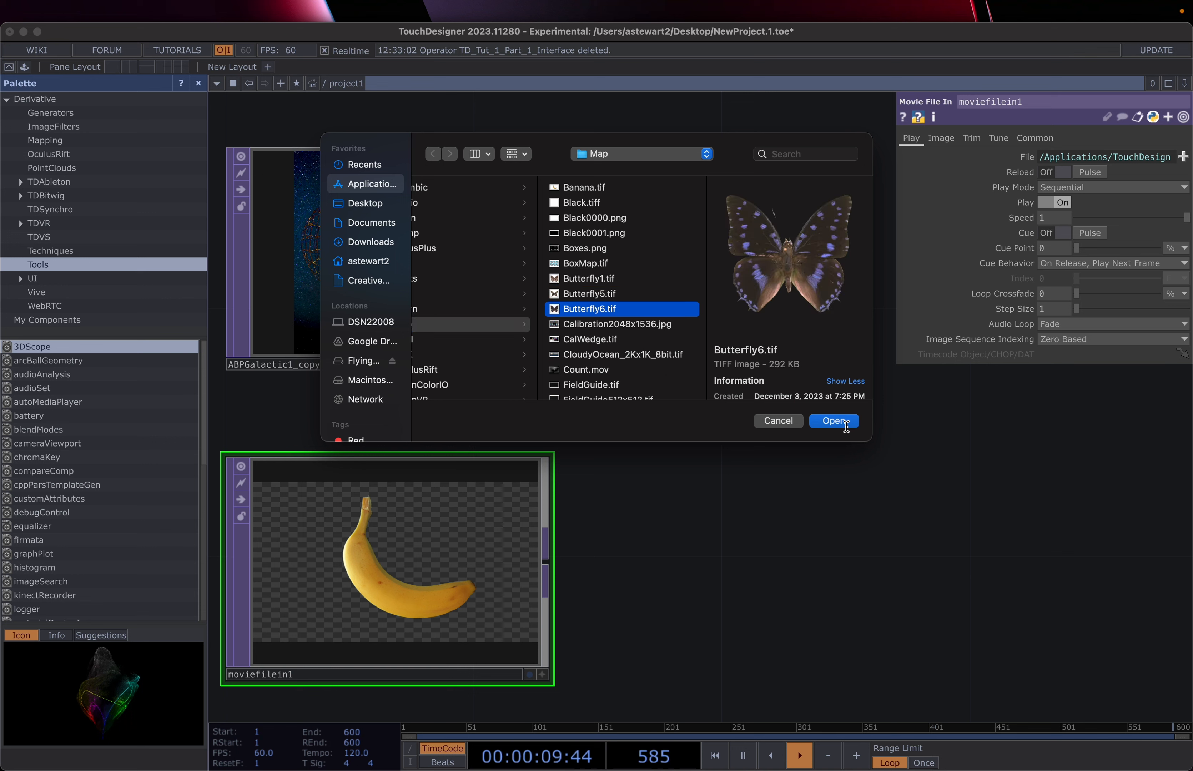
# - Look through the rest of the sample files in the Map folder and the neighbouring sample folders
pyautogui.scroll(-1, 612, 381)
pyautogui.scroll(-5, 613, 381)
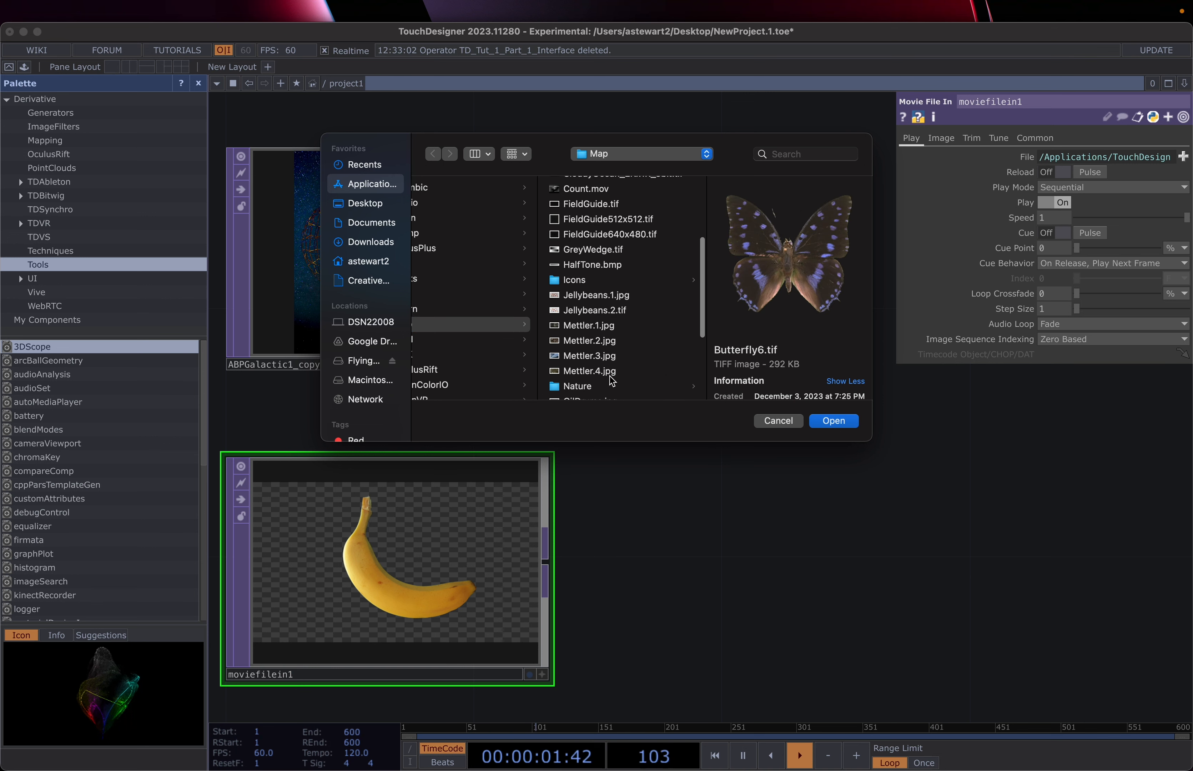
pyautogui.scroll(5, 590, 328)
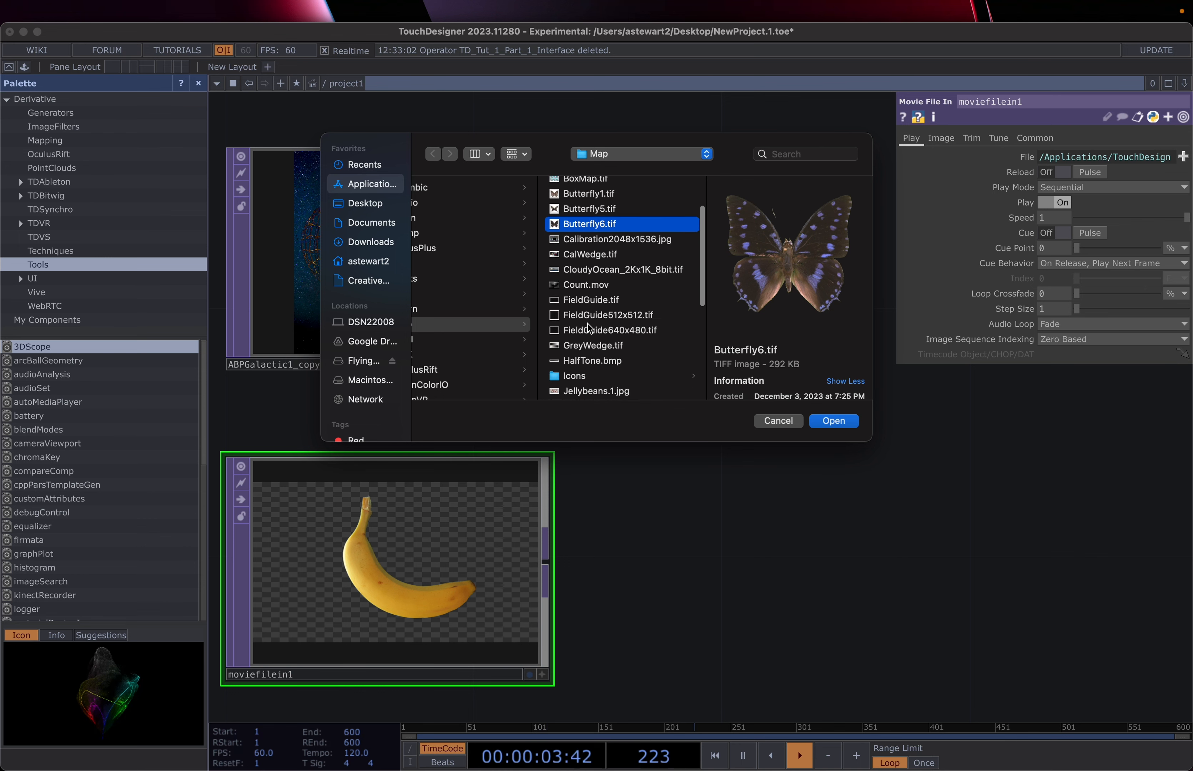
pyautogui.scroll(-7, 651, 327)
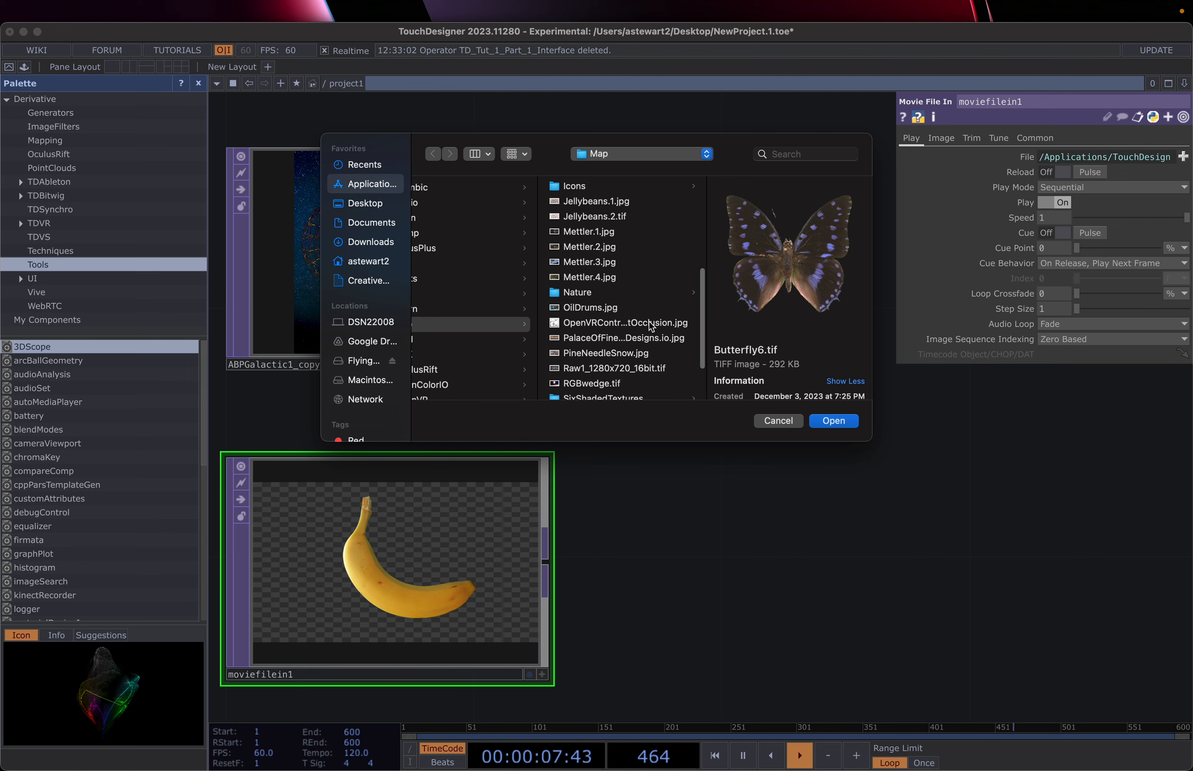
pyautogui.scroll(-3, 637, 323)
pyautogui.scroll(8, 614, 321)
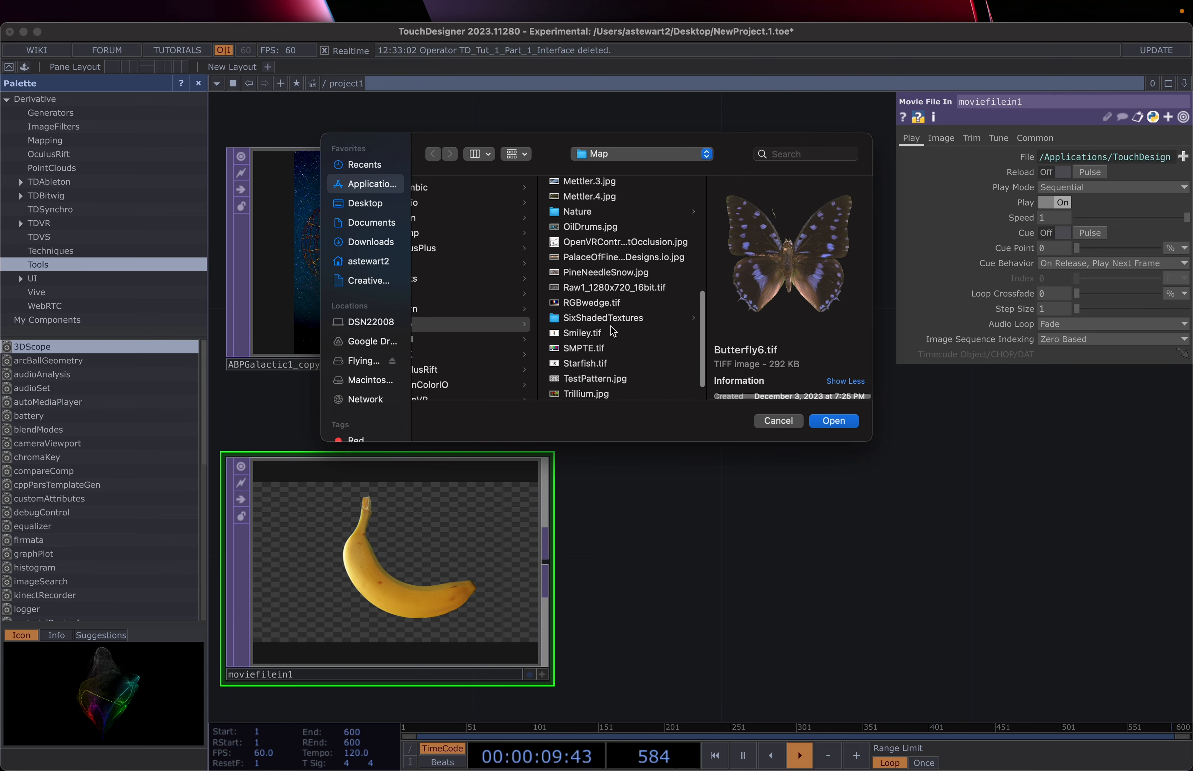
pyautogui.hscroll(-1, 498, 333)
pyautogui.hscroll(-1, 497, 328)
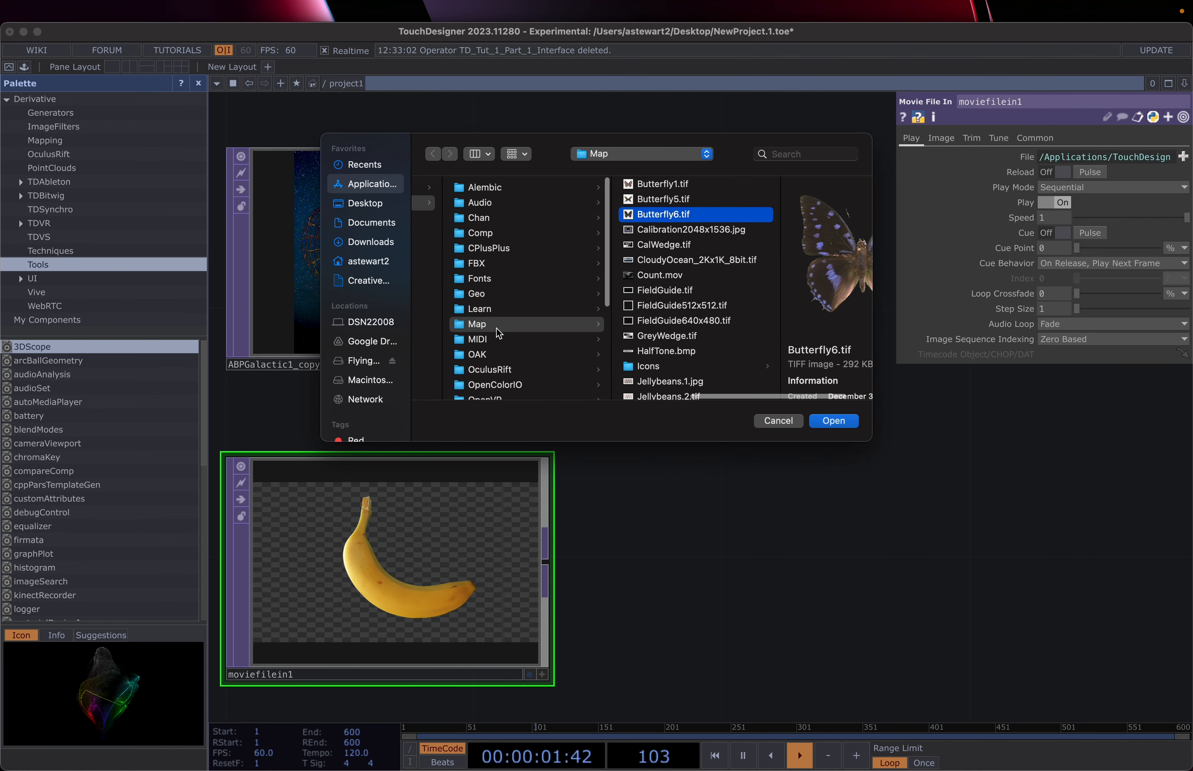
pyautogui.hscroll(2, 497, 328)
pyautogui.hscroll(-2, 484, 327)
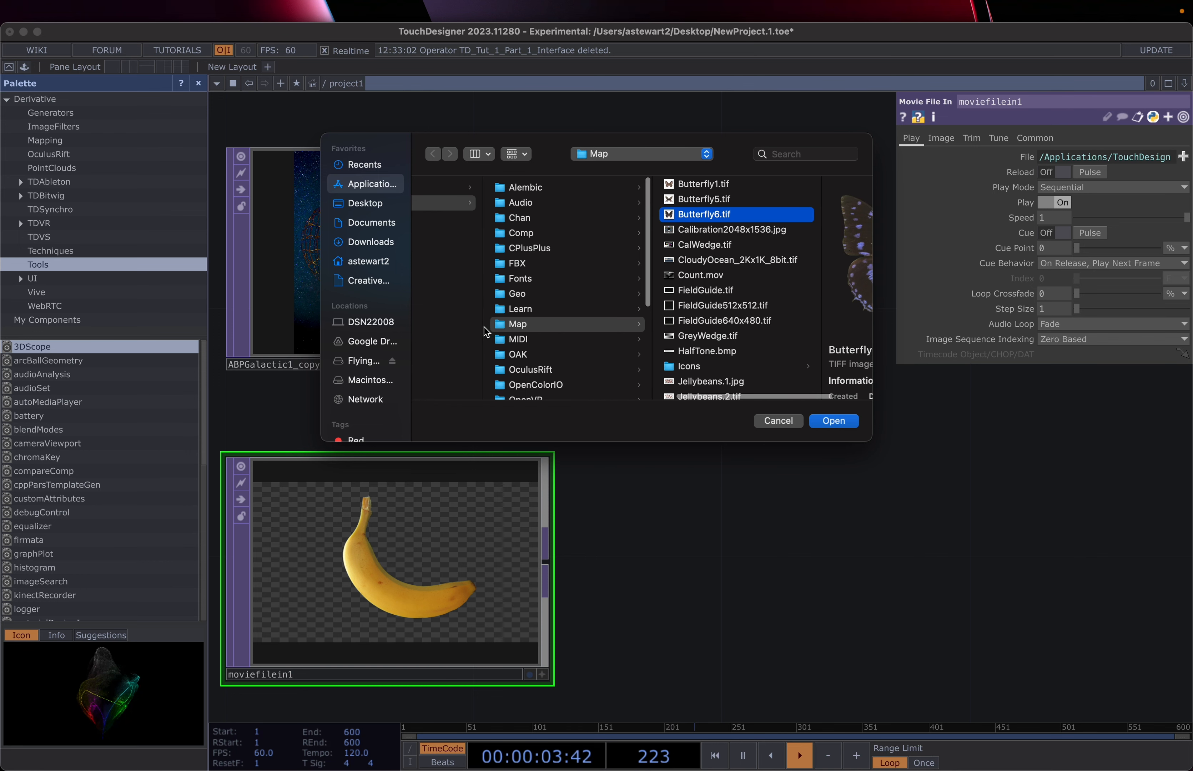
pyautogui.scroll(-3, 541, 378)
pyautogui.scroll(-5, 540, 378)
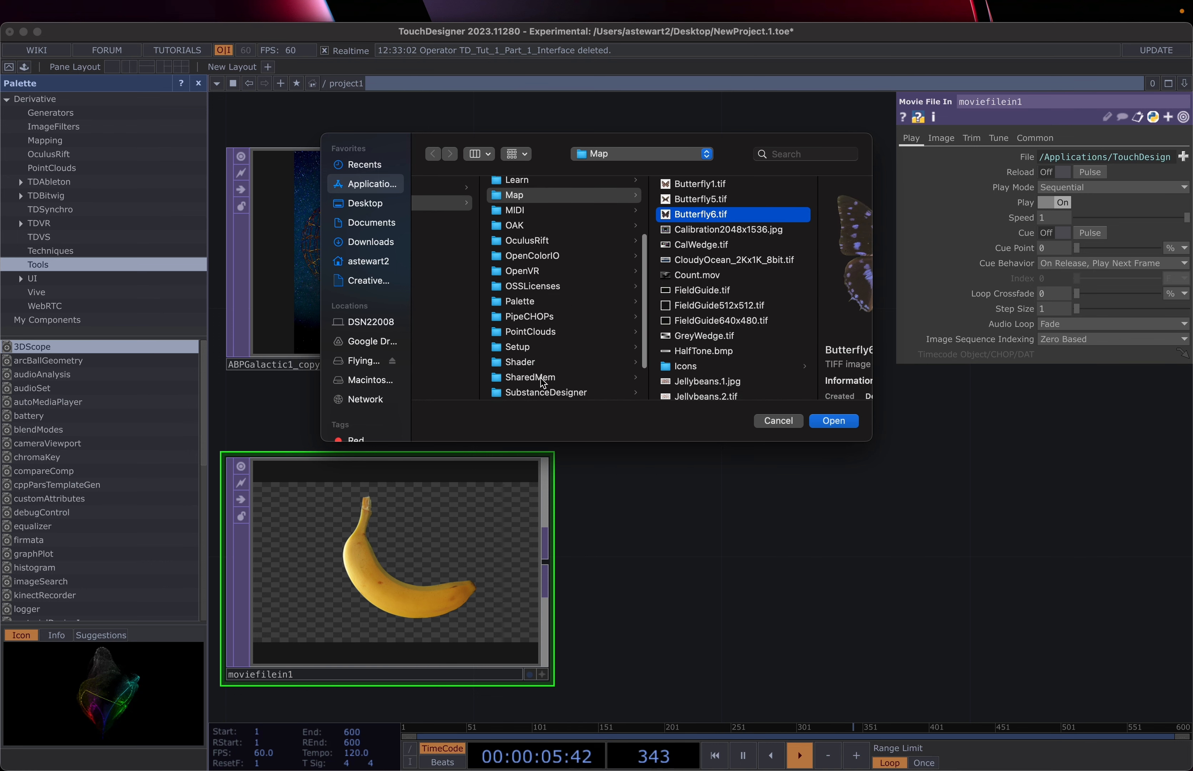
pyautogui.scroll(10, 541, 378)
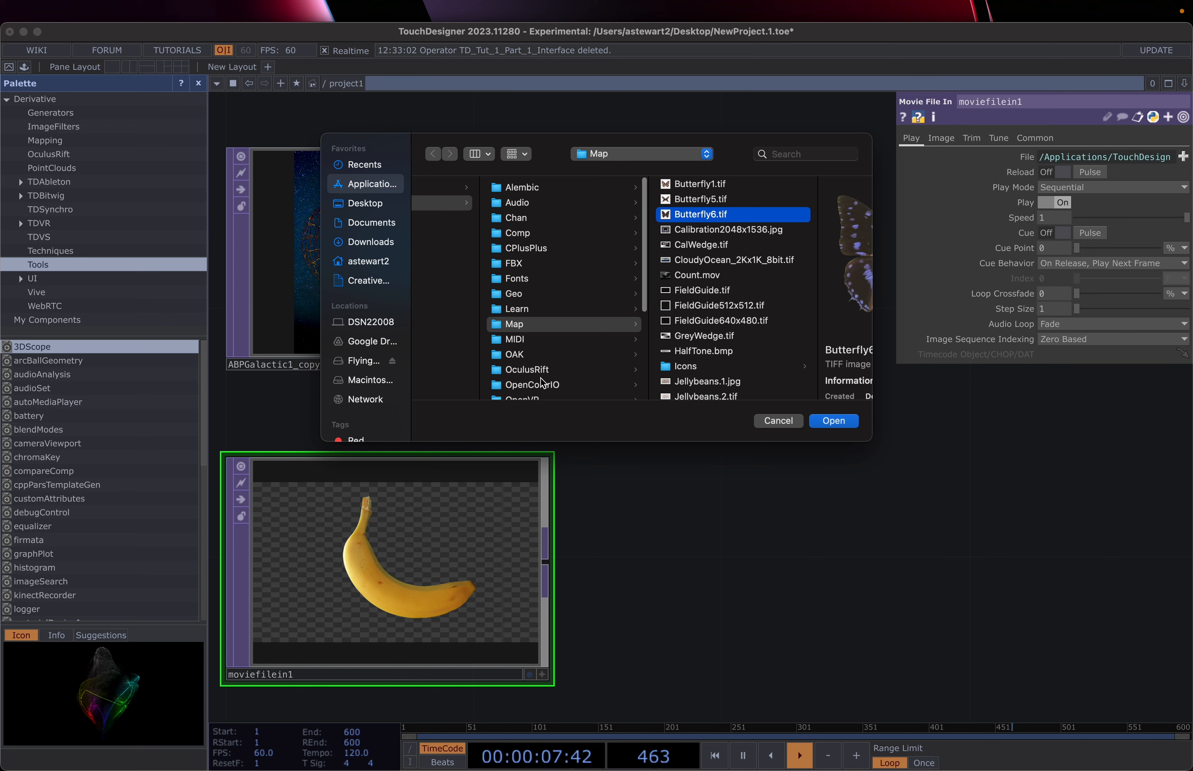
# - Find Count.mov in the Map samples folder and load it into moviefilein1
pyautogui.scroll(-5, 543, 383)
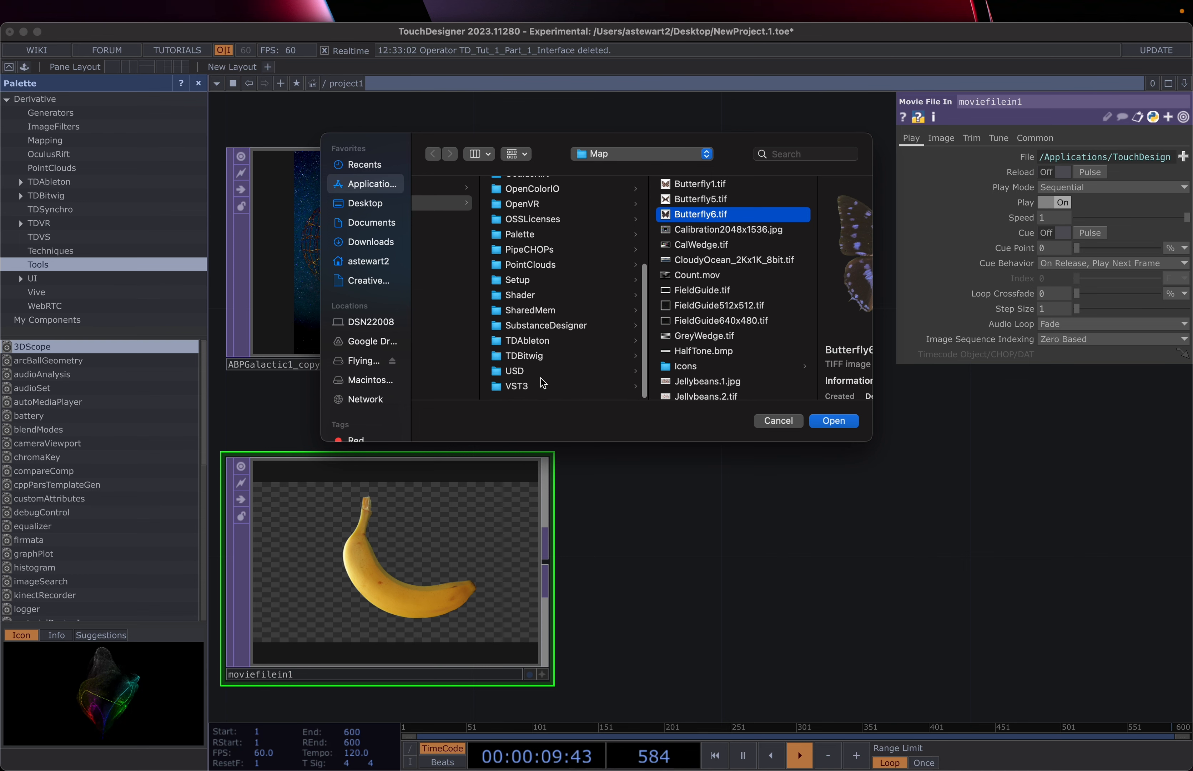
pyautogui.hscroll(3, 543, 383)
pyautogui.scroll(4, 569, 370)
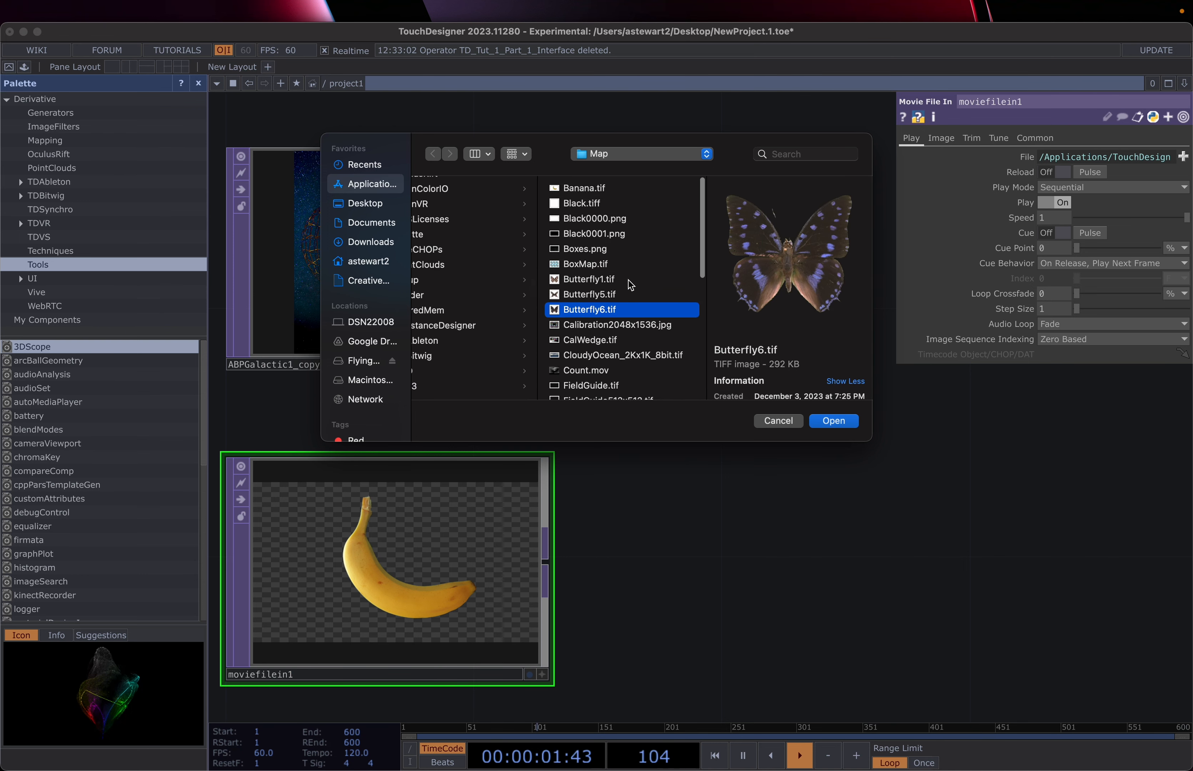
pyautogui.scroll(-3, 604, 311)
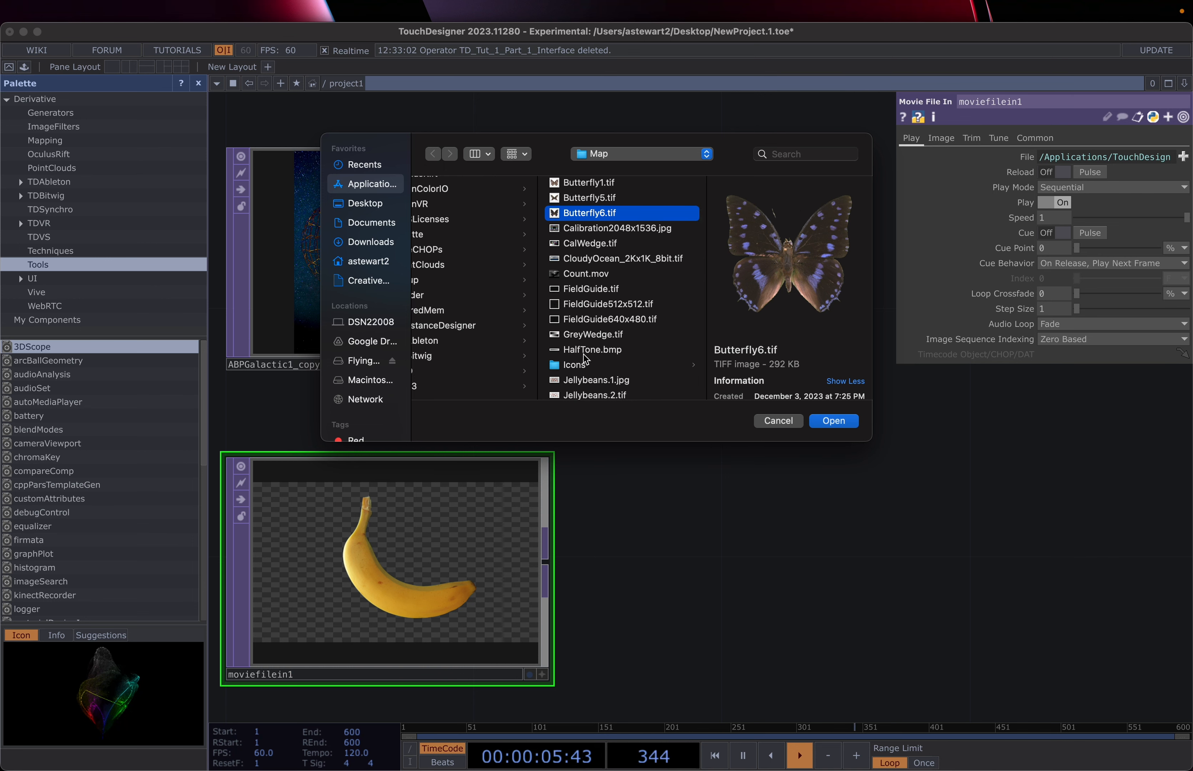
pyautogui.scroll(-4, 597, 355)
pyautogui.scroll(3, 596, 355)
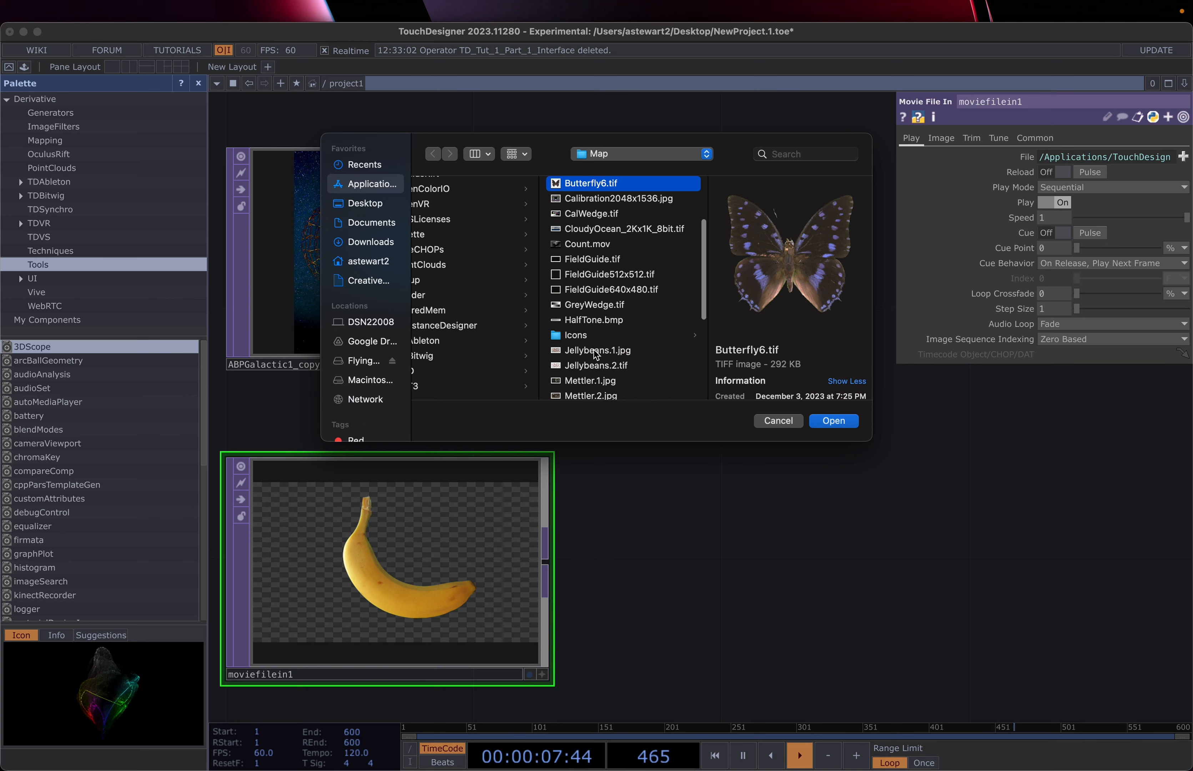
pyautogui.click(583, 244)
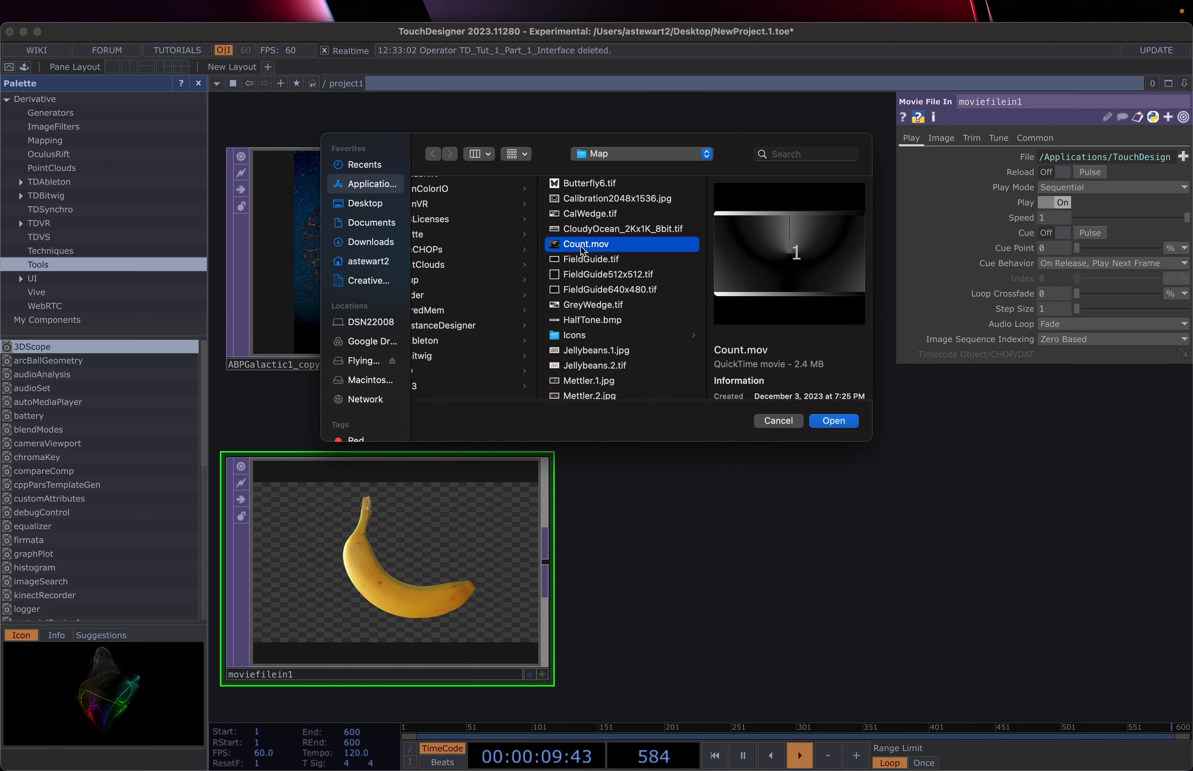
pyautogui.click(828, 422)
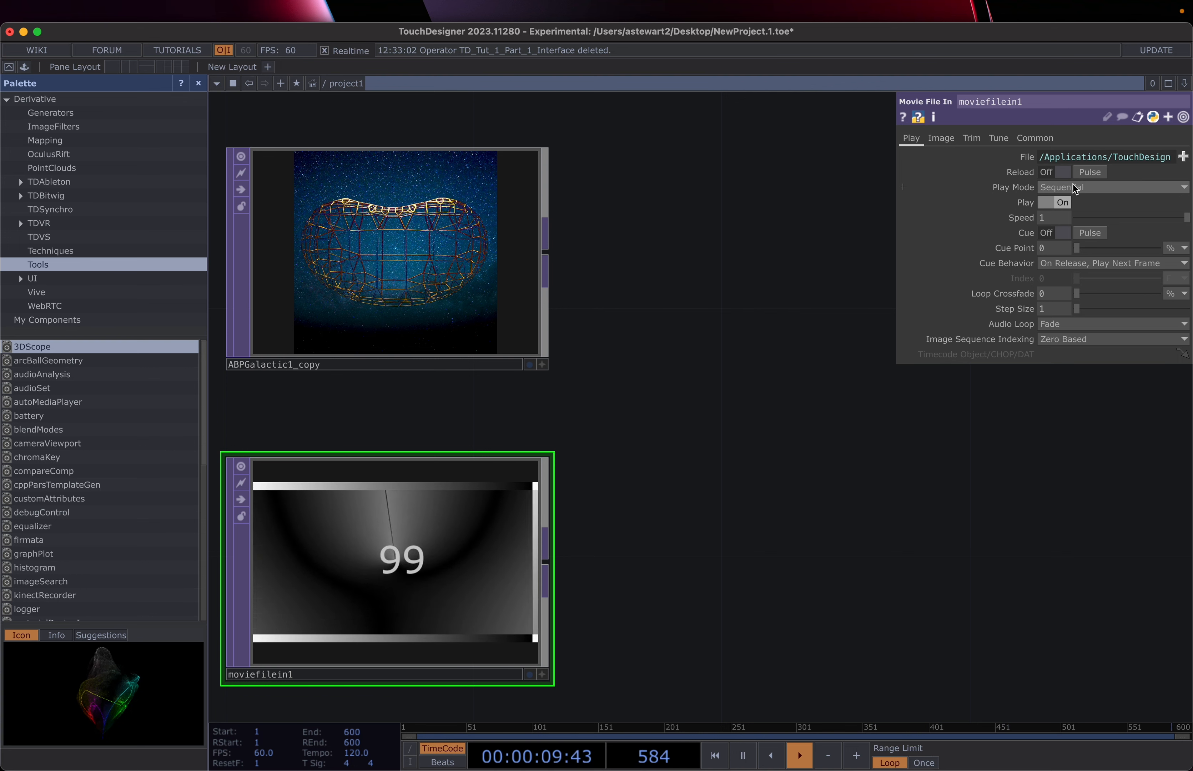
# - Review moviefilein1's Play Mode options without changing Sequential, and switch Play off and back on
pyautogui.click(1086, 187)
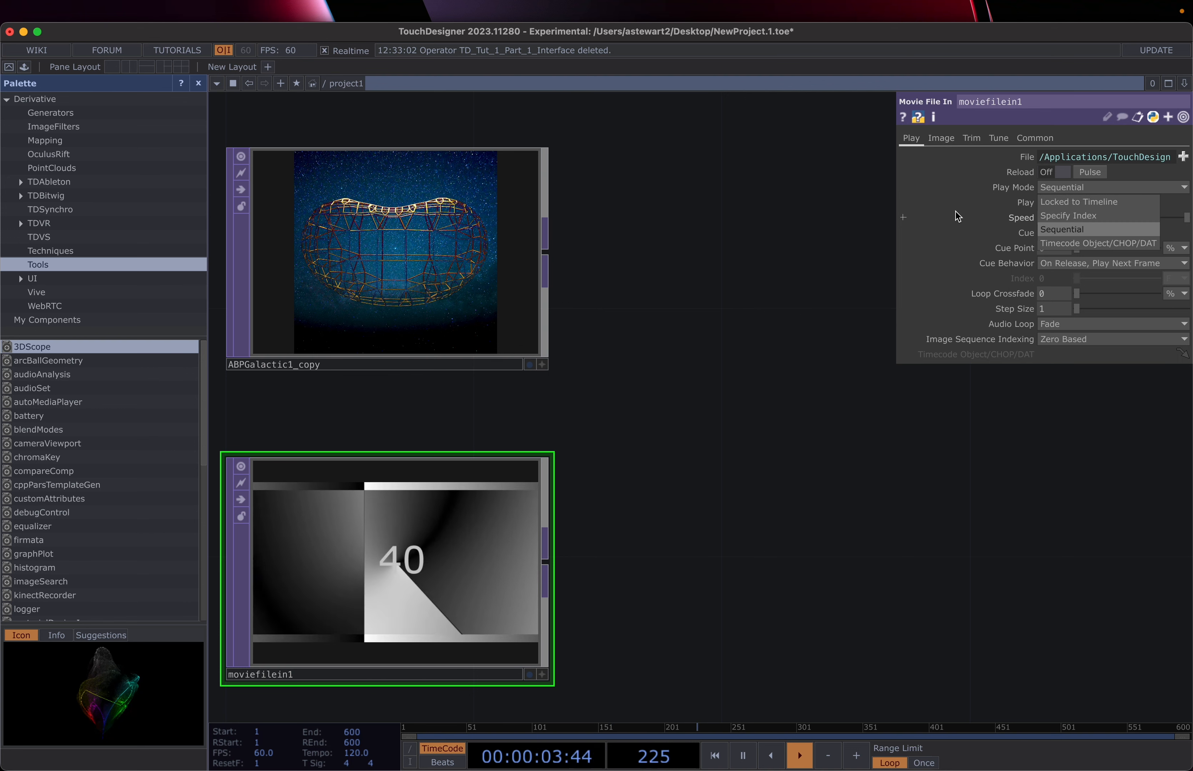
pyautogui.click(918, 190)
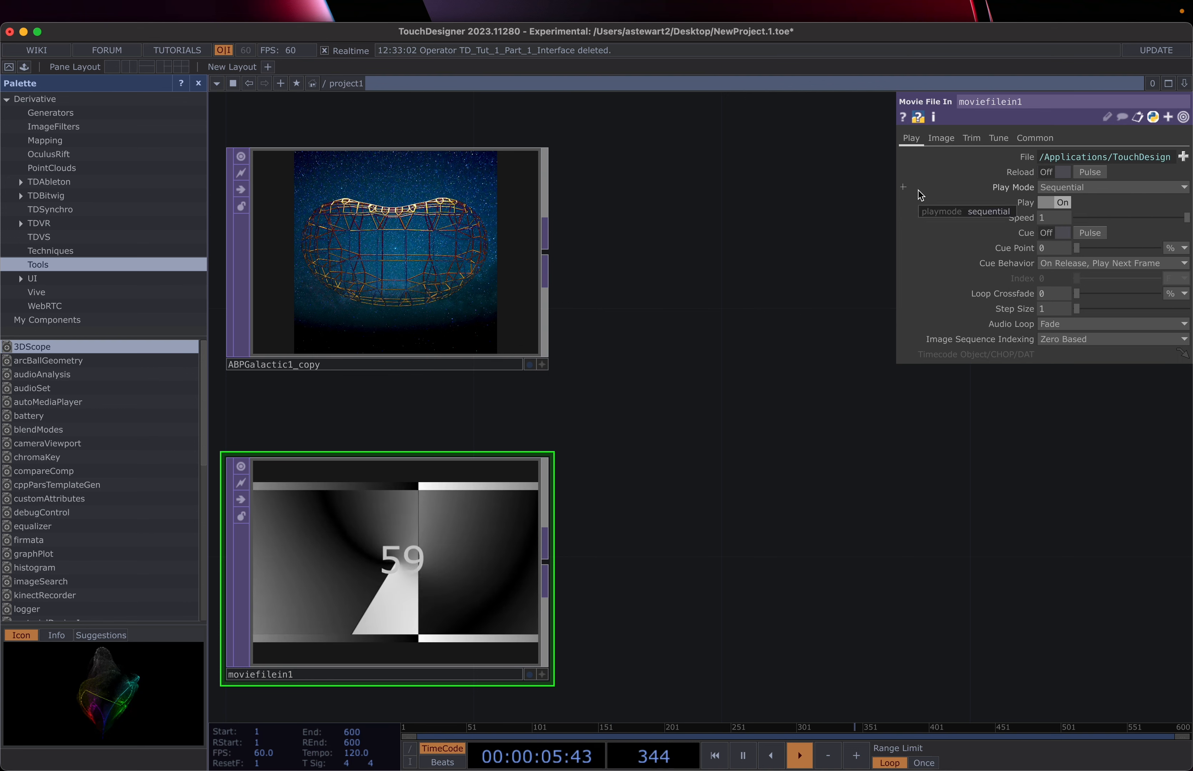
pyautogui.click(1048, 205)
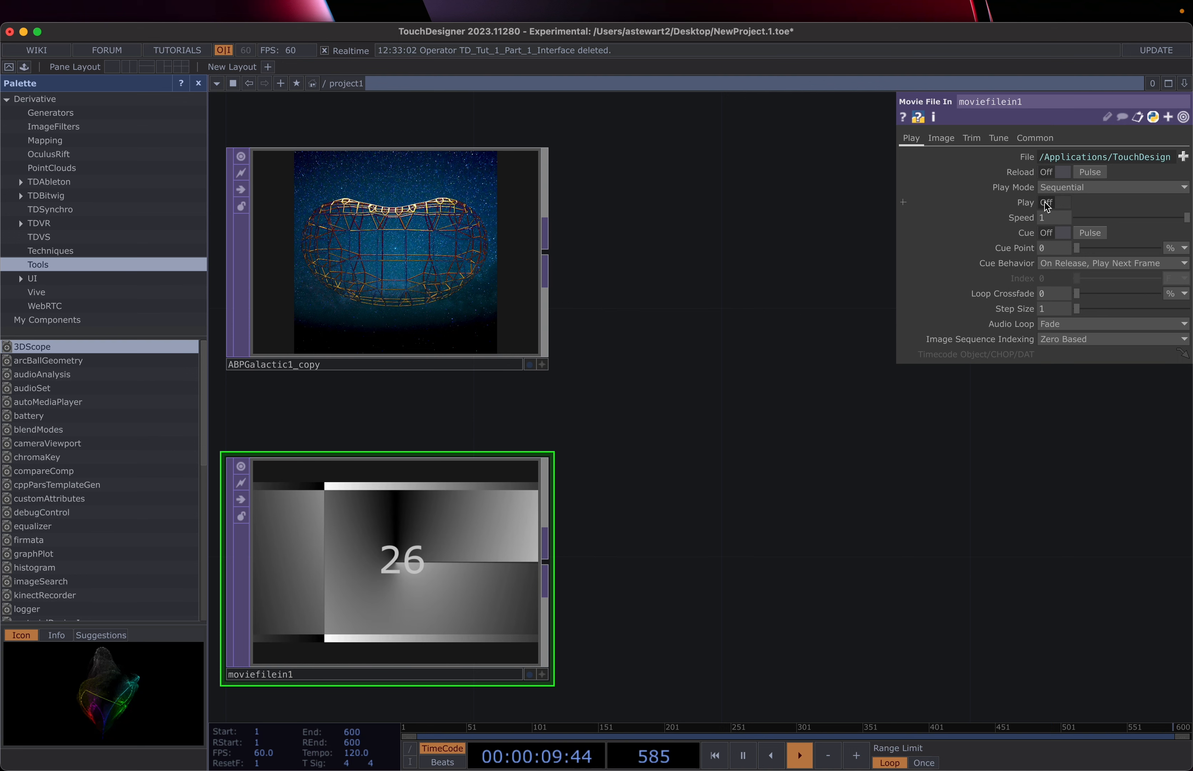
pyautogui.click(1048, 204)
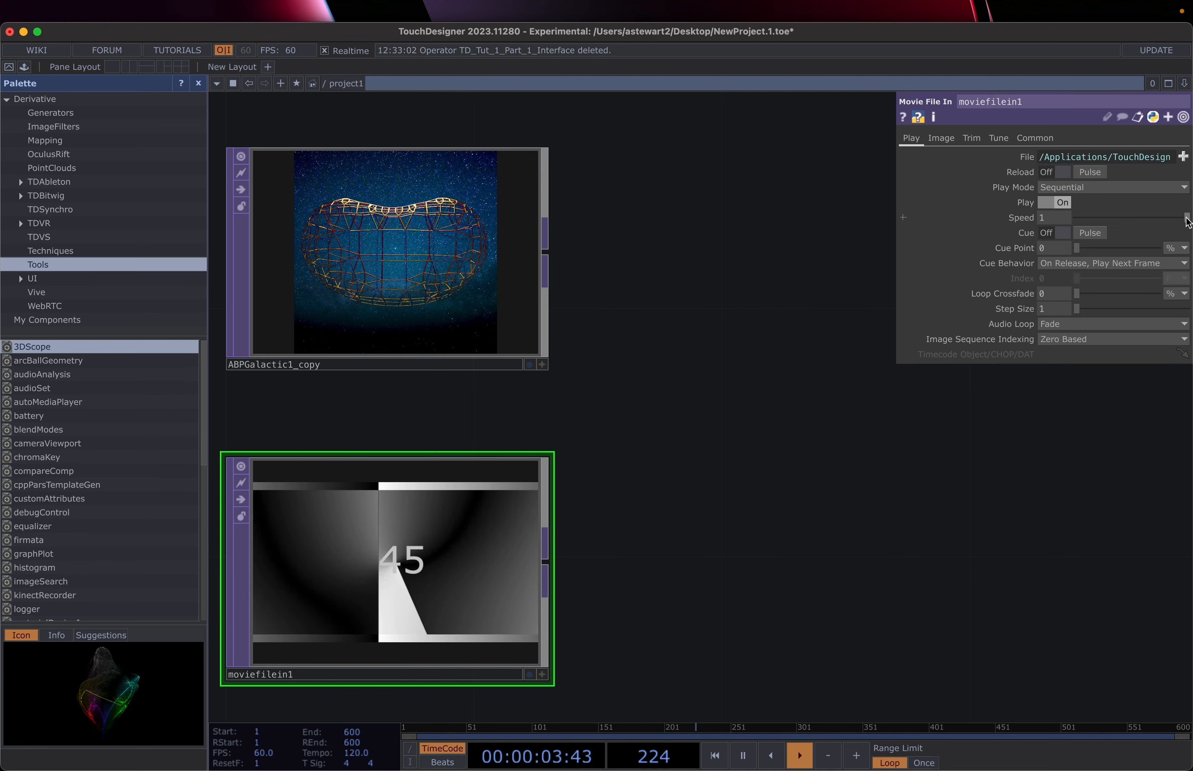
# - Try different playback speeds for moviefilein1: slow it to nearly 0, return it to 1, and raise it to 2 and 8
pyautogui.moveTo(1187, 221); pyautogui.dragTo(1078, 226)
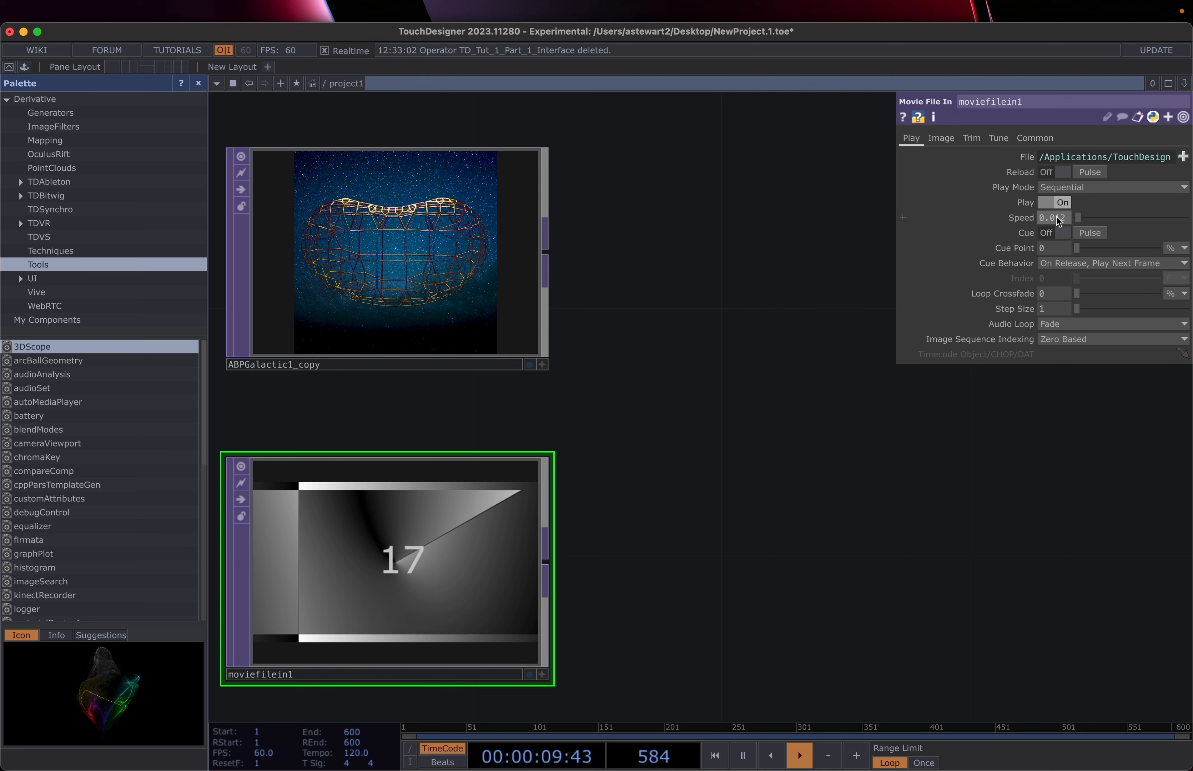
pyautogui.moveTo(1080, 218); pyautogui.dragTo(1187, 220)
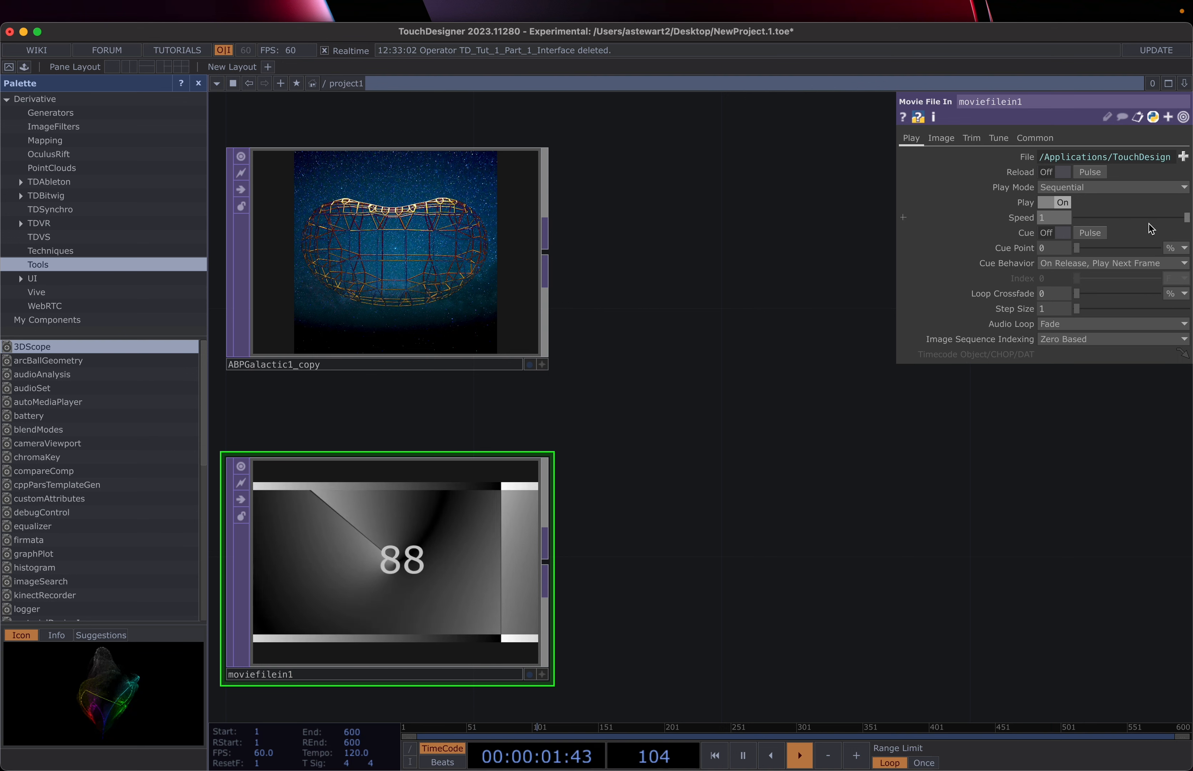
pyautogui.click(1044, 219)
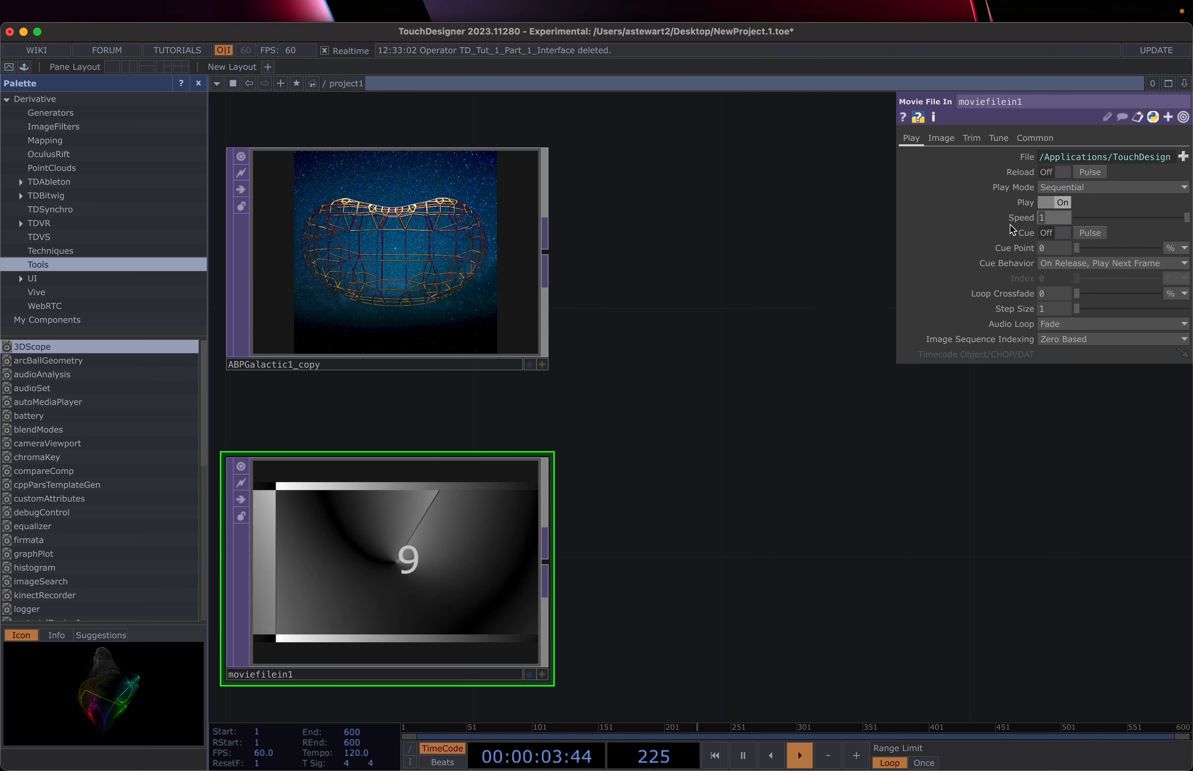
pyautogui.write('2')
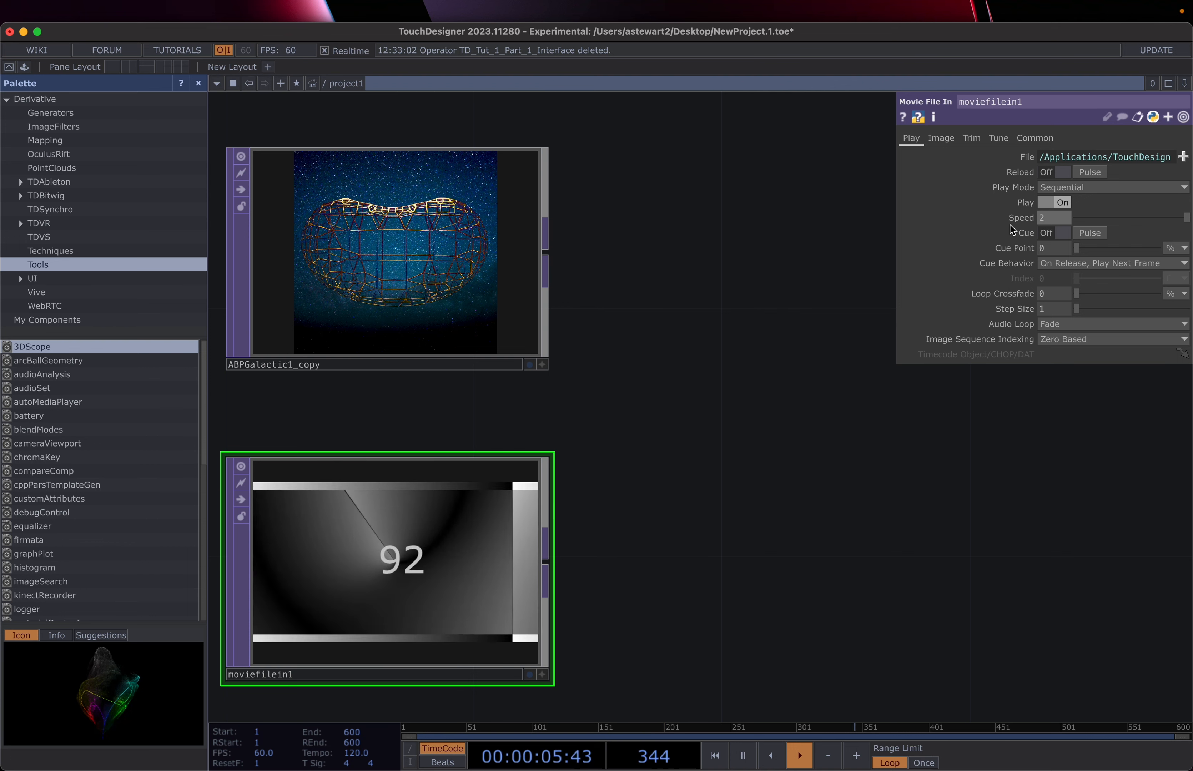
pyautogui.click(1052, 219)
pyautogui.write('8')
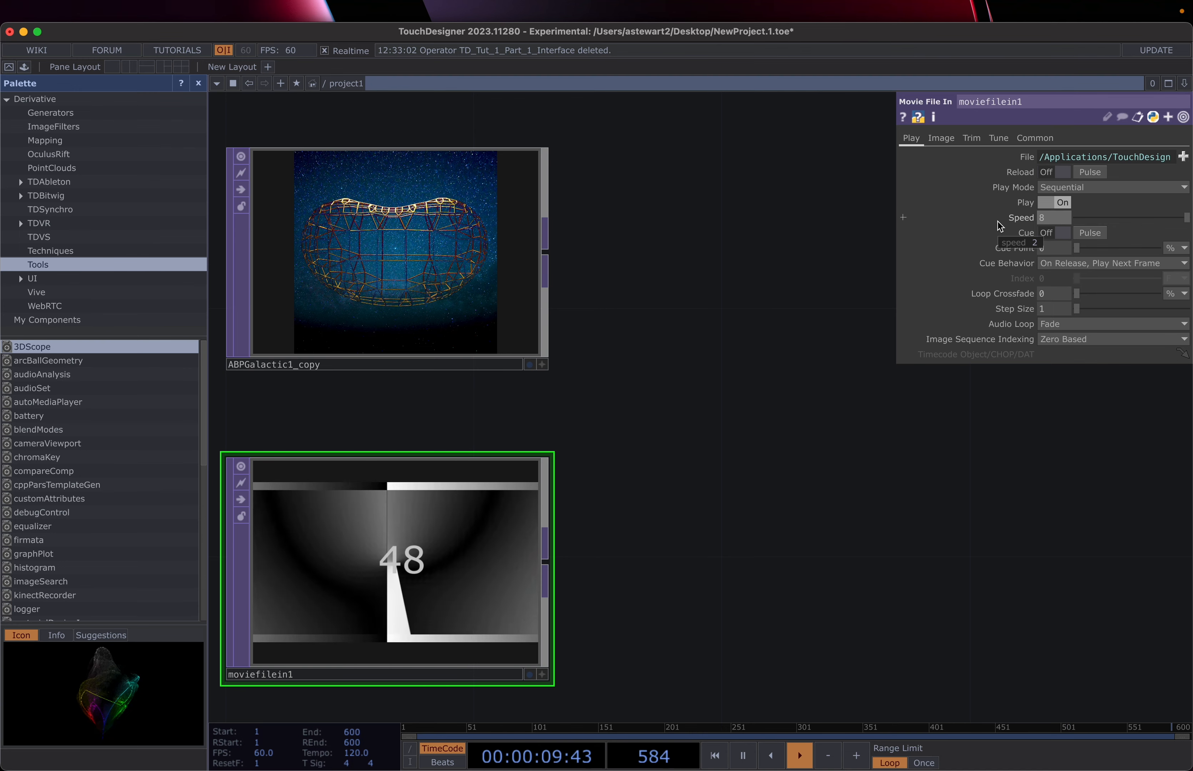
# - Expand moviefilein1's Speed and Play parameters to show their script names, and bring Speed down to 2 and back to 1
pyautogui.click(997, 221)
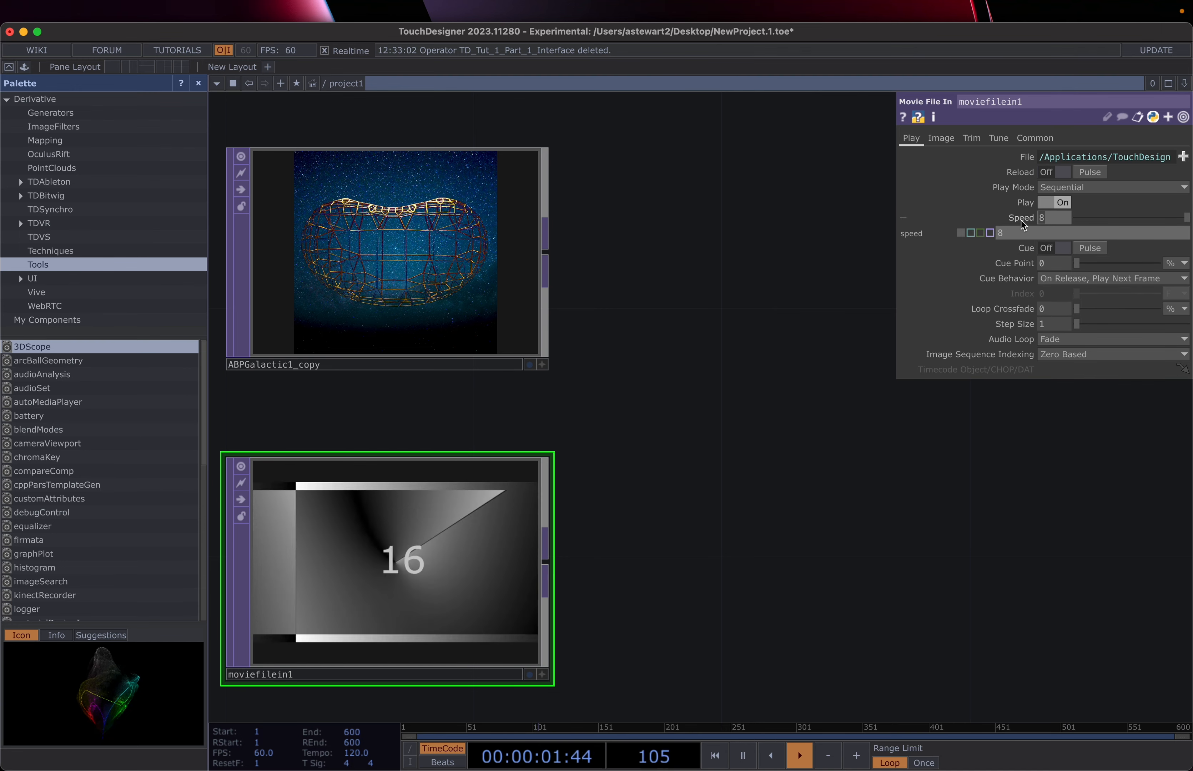
pyautogui.write('2')
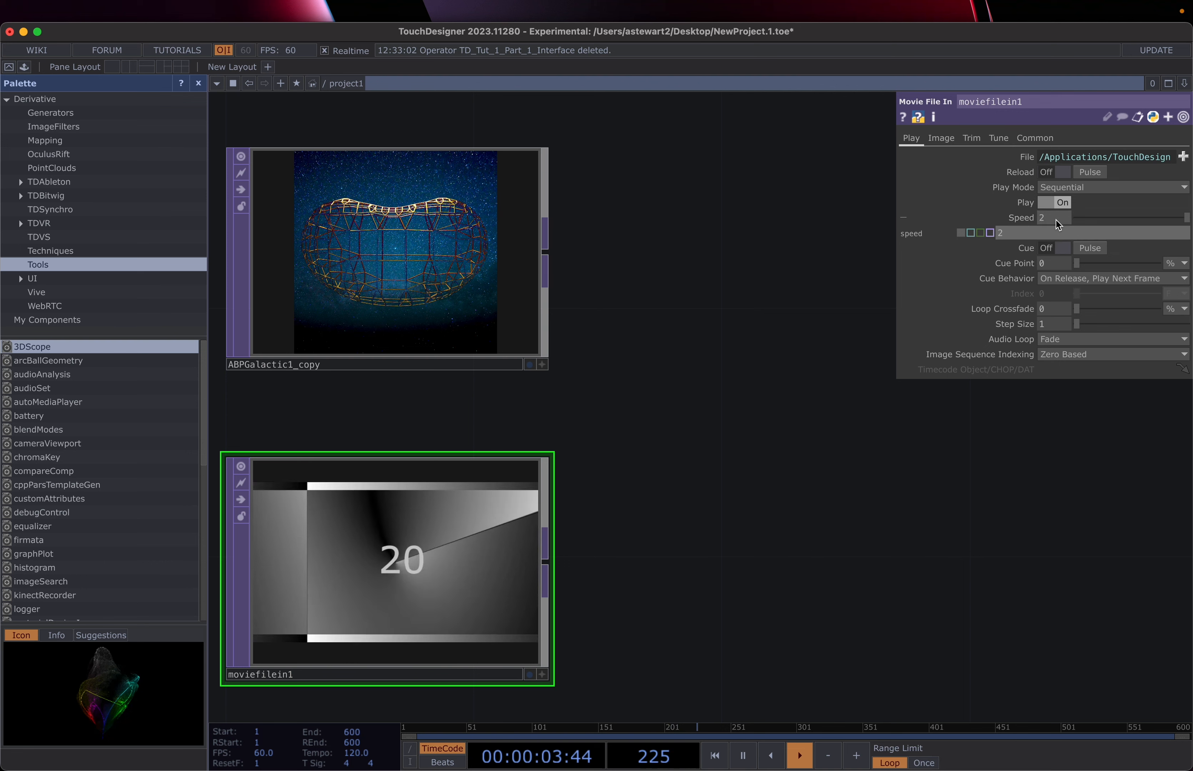
pyautogui.moveTo(1051, 220); pyautogui.dragTo(1013, 222)
pyautogui.write('1')
pyautogui.press('Return')
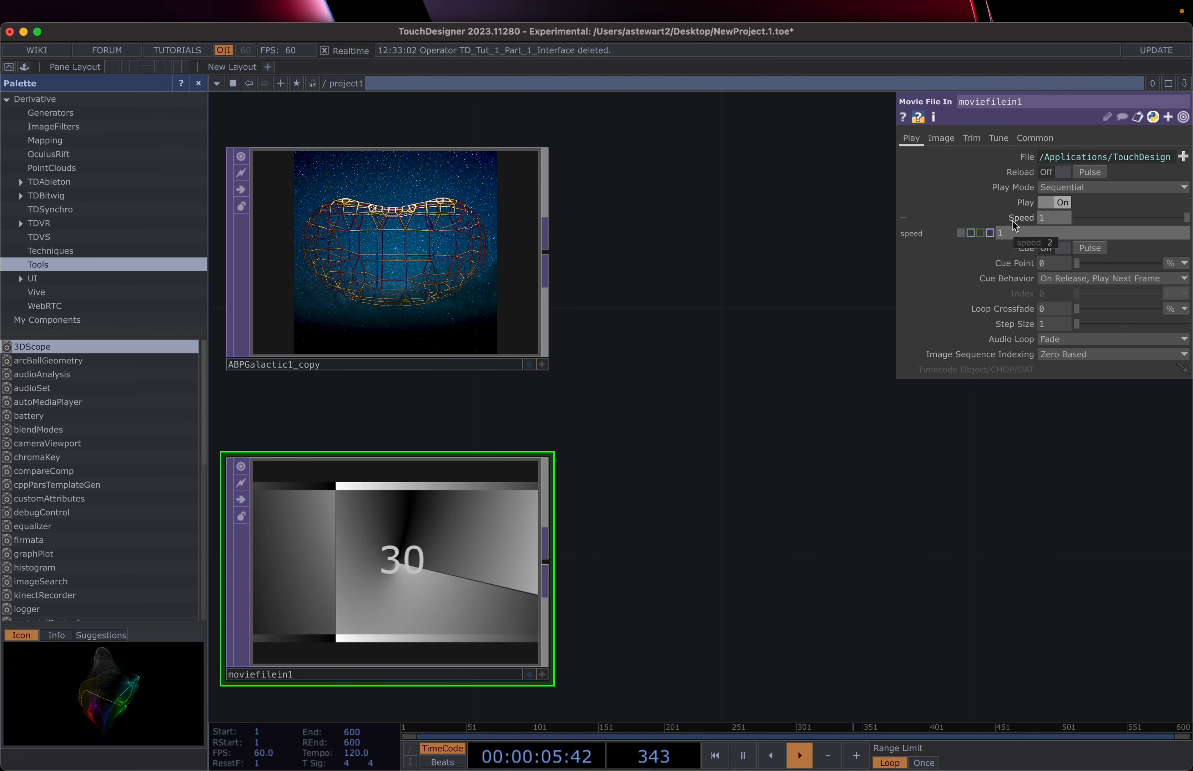
pyautogui.click(903, 202)
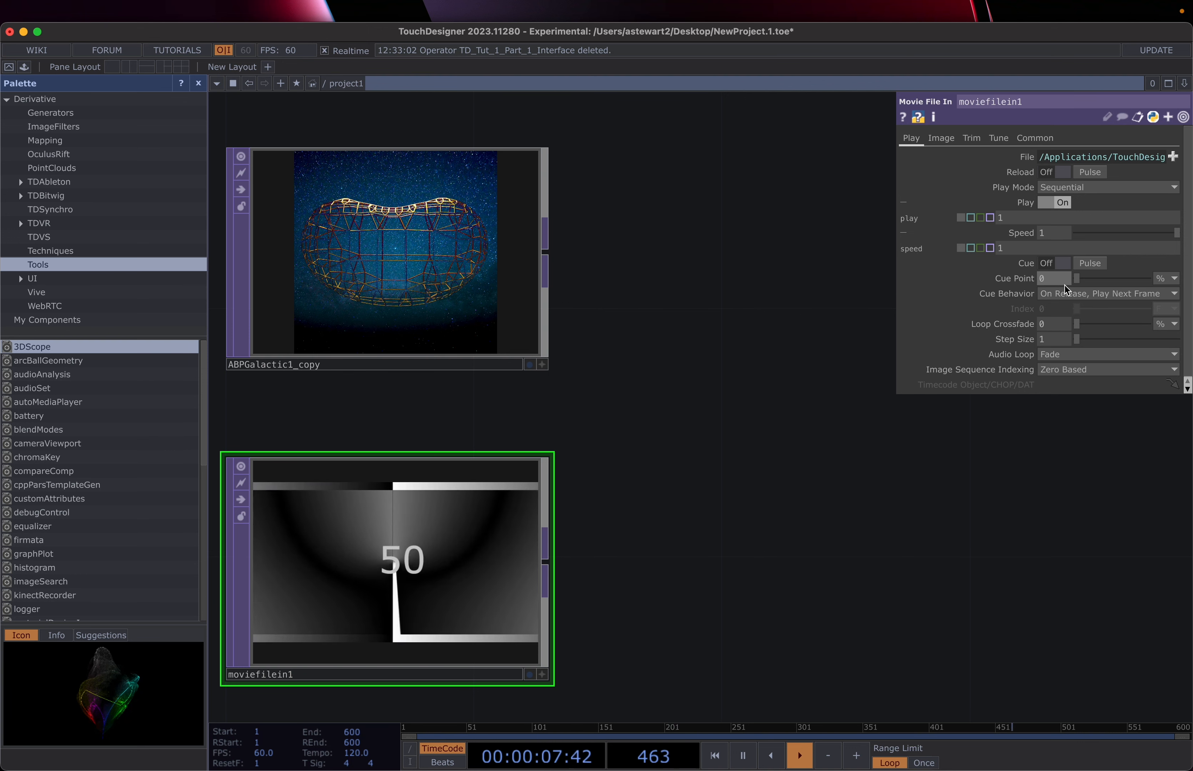
# - Try Cue Point values of 0.329 and 0.29 for moviefilein1 and review the available units
pyautogui.moveTo(1098, 278); pyautogui.dragTo(1101, 278)
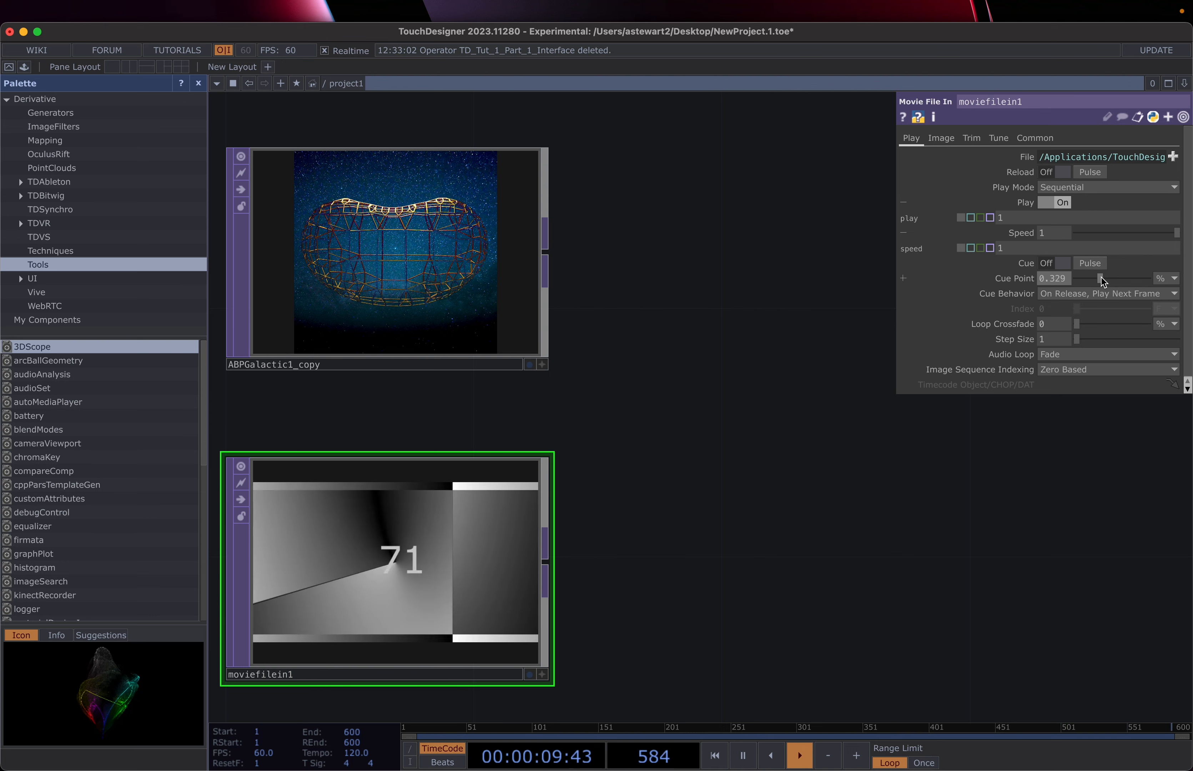
pyautogui.click(1167, 279)
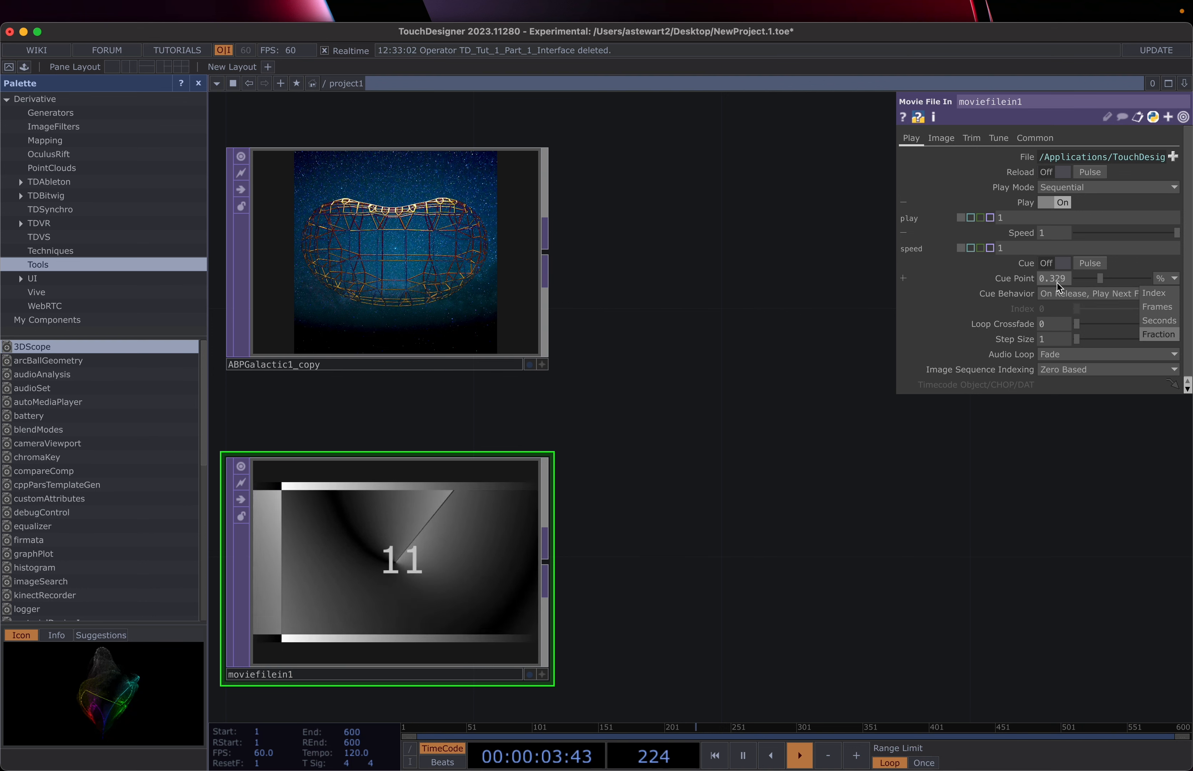
pyautogui.click(1152, 266)
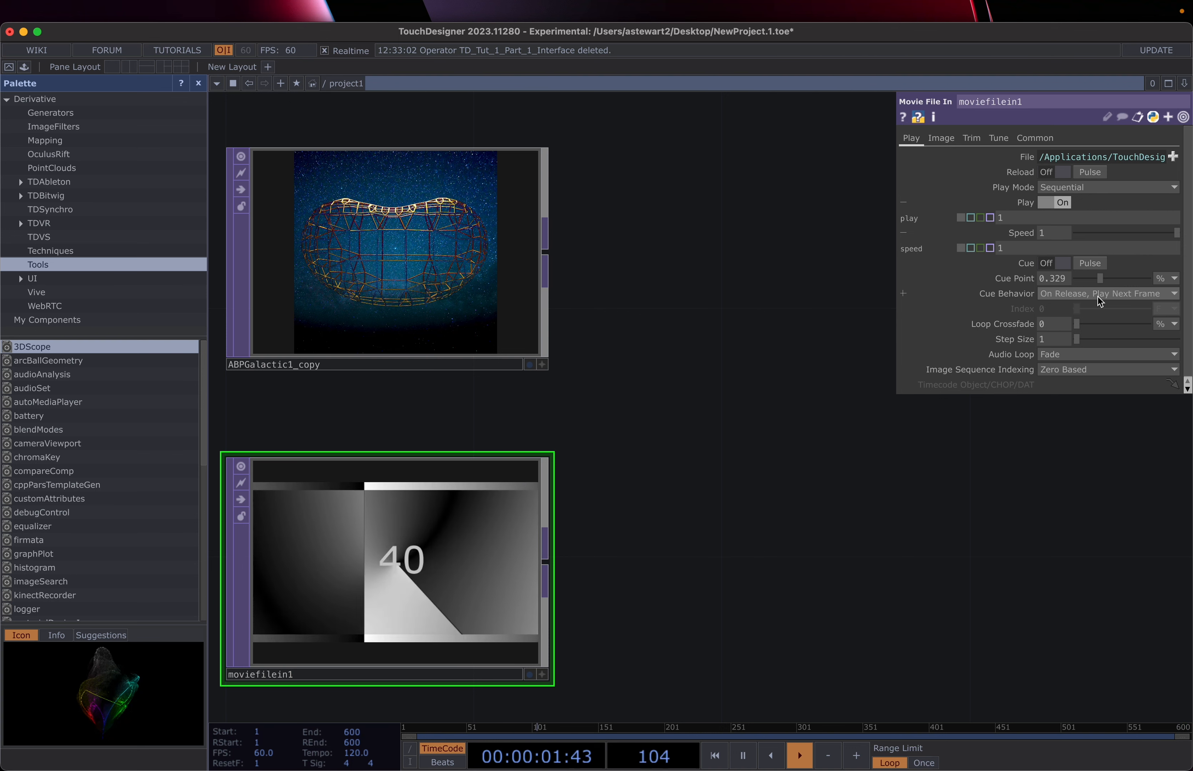
pyautogui.moveTo(1099, 279); pyautogui.dragTo(1098, 280)
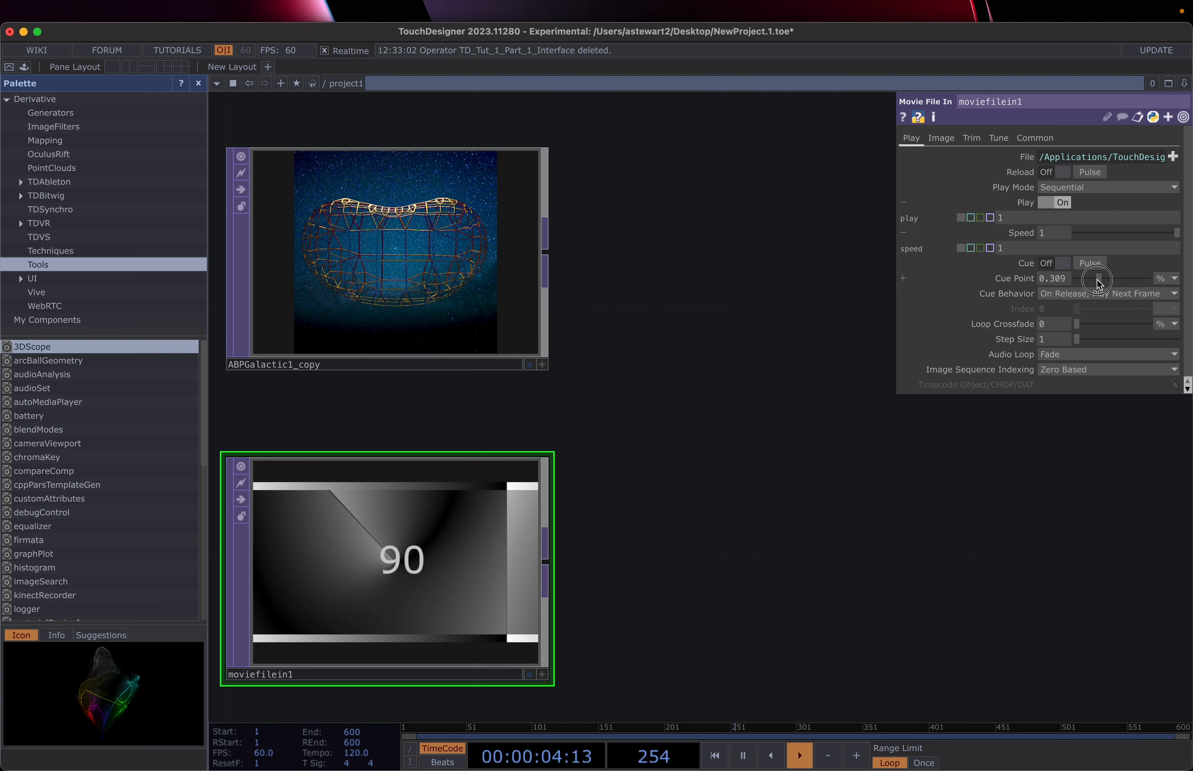
# - Change the Cue Point unit to Index and set the Cue Point to 0
pyautogui.click(1162, 280)
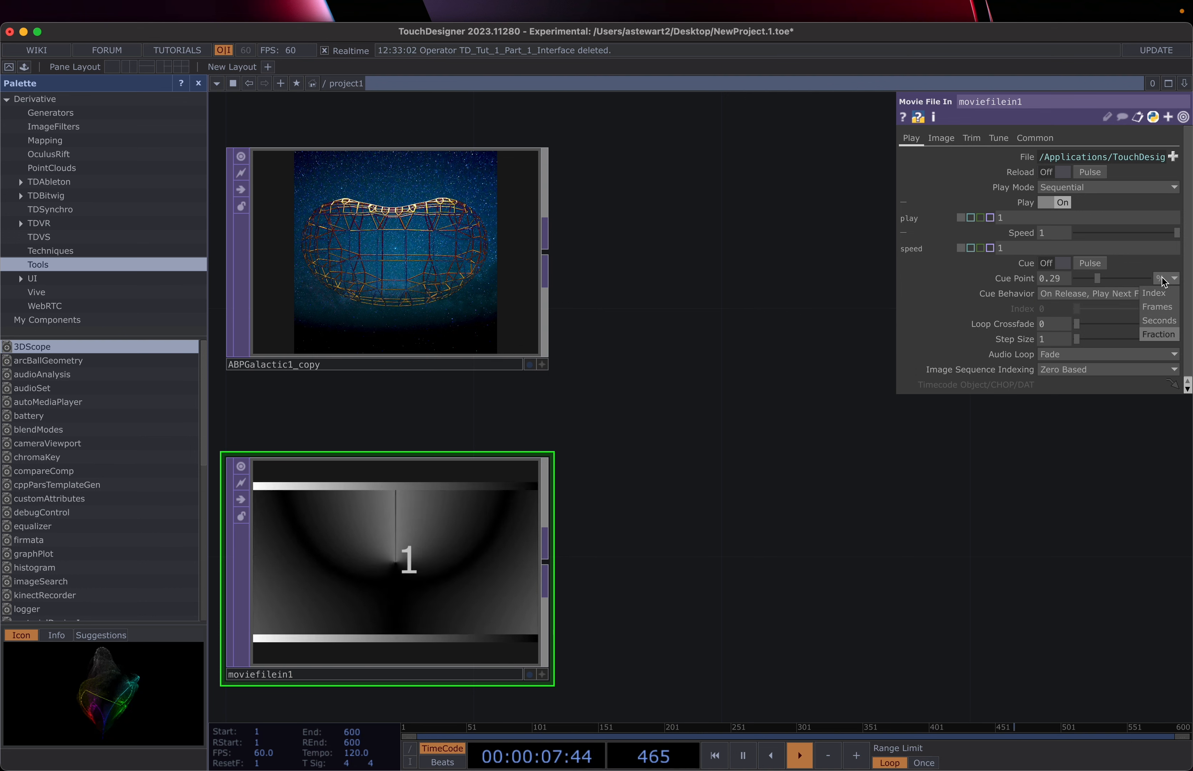
pyautogui.click(1155, 293)
pyautogui.moveTo(1145, 279); pyautogui.dragTo(1057, 286)
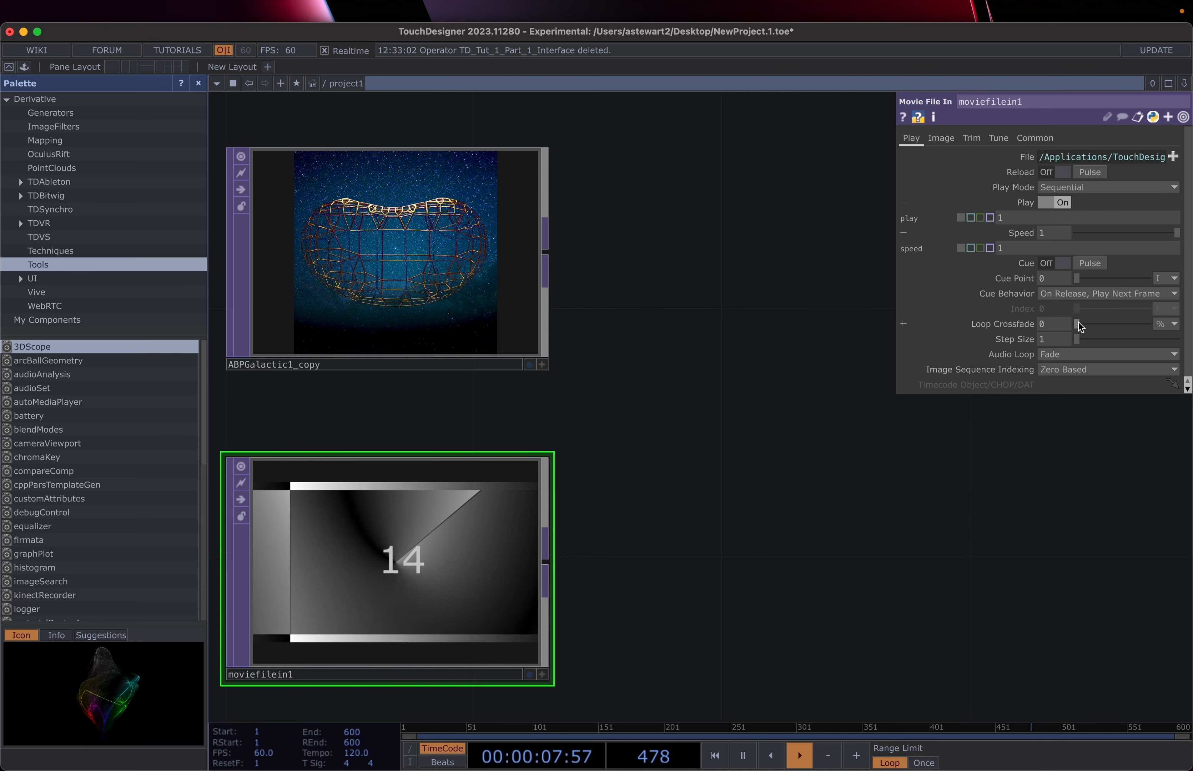
# - Set moviefilein1's Loop Crossfade to 0.169 and examine the blend between loops close up in the node viewer
pyautogui.moveTo(1078, 326); pyautogui.dragTo(1105, 327)
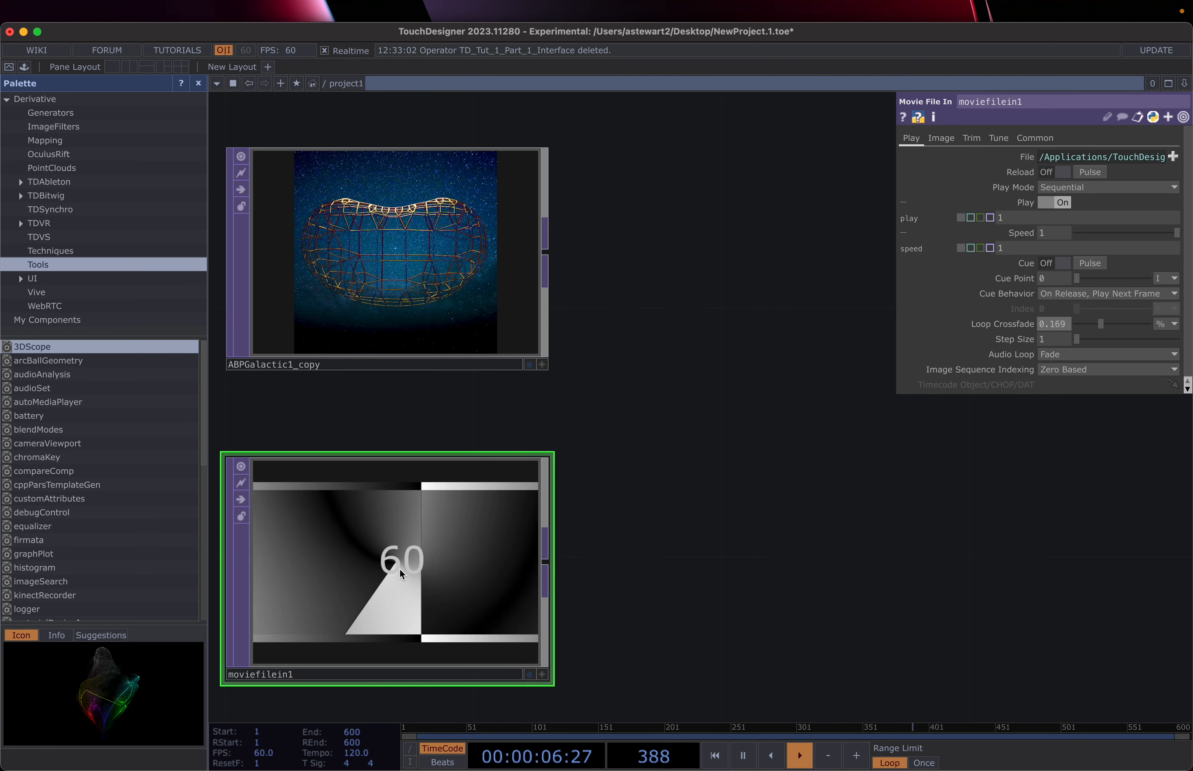
pyautogui.scroll(2, 400, 569)
pyautogui.scroll(3, 401, 569)
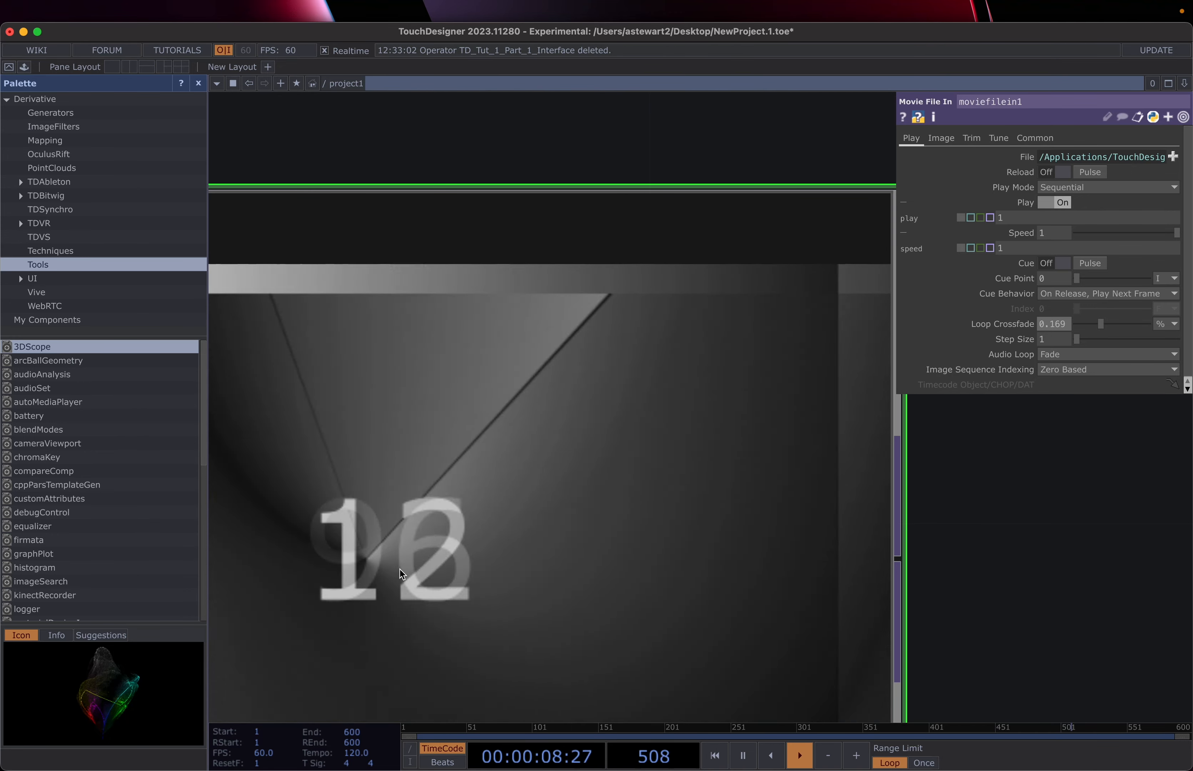
pyautogui.scroll(-2, 400, 569)
pyautogui.scroll(-5, 400, 569)
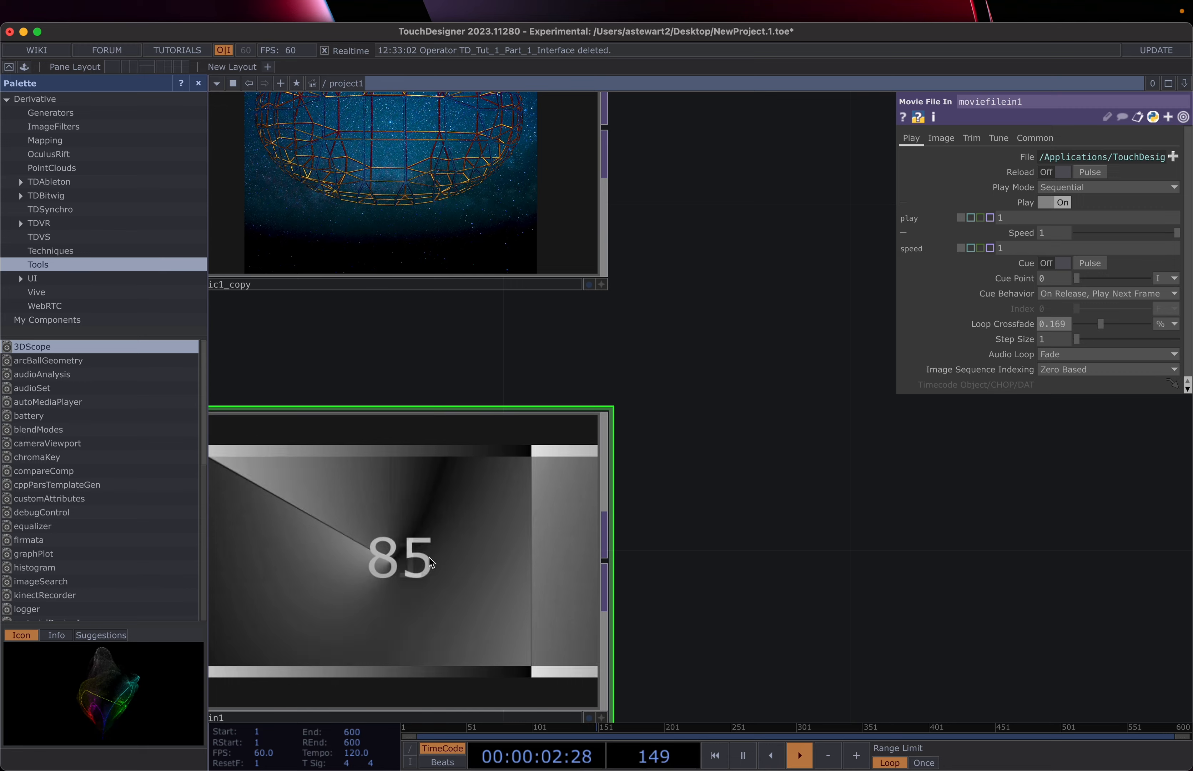
pyautogui.scroll(-3, 429, 557)
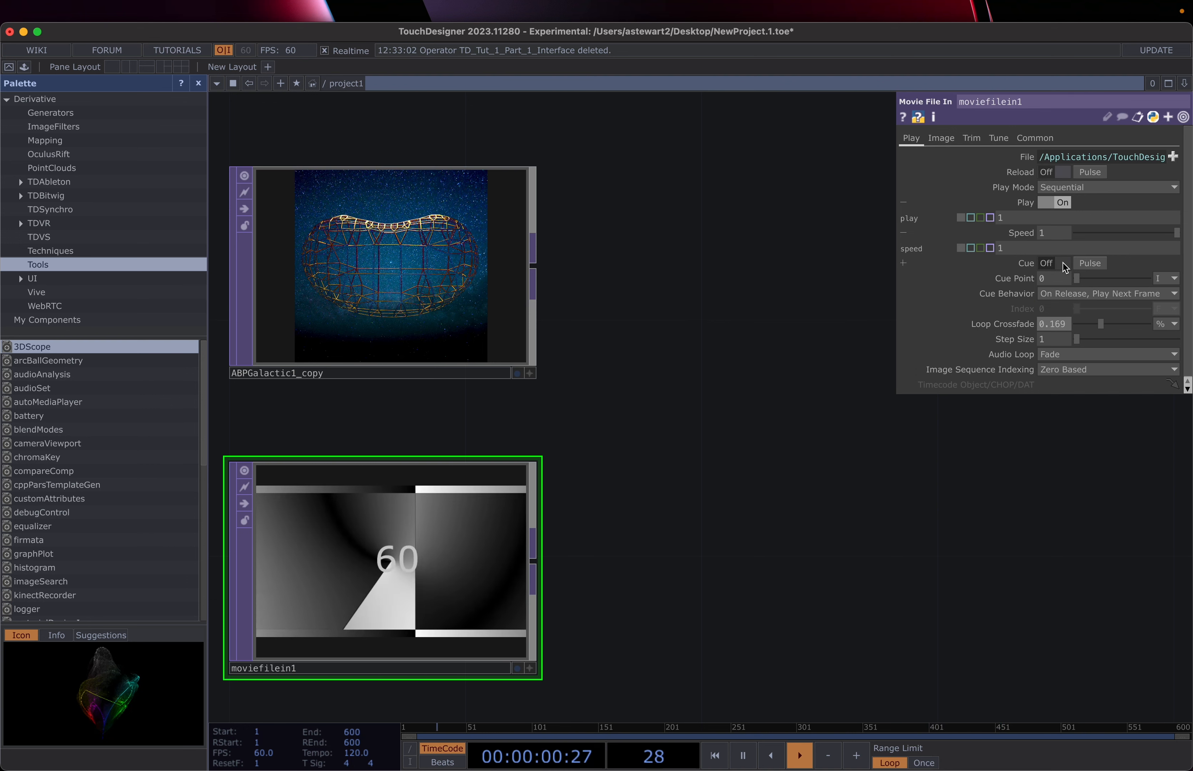
# - Turn Play off, raise the Loop Crossfade to 0.5, and turn Play on again
pyautogui.click(1058, 202)
pyautogui.moveTo(1100, 321); pyautogui.dragTo(1156, 322)
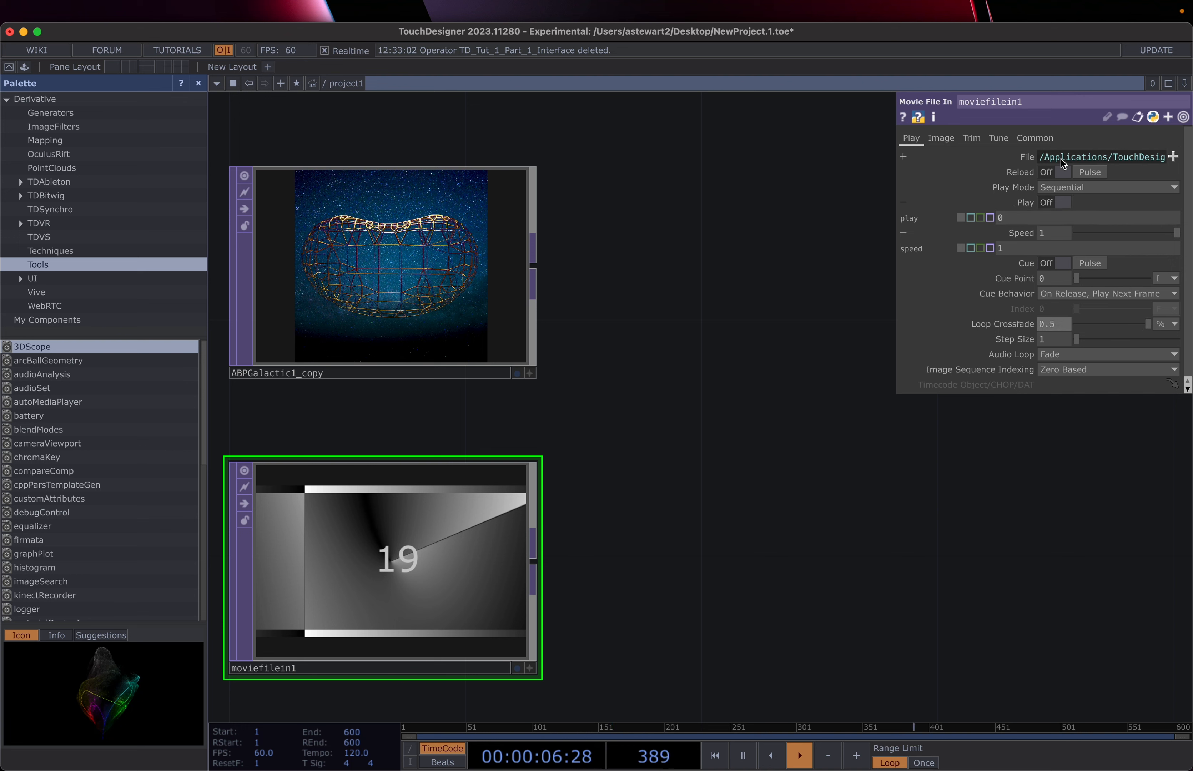
pyautogui.click(1059, 202)
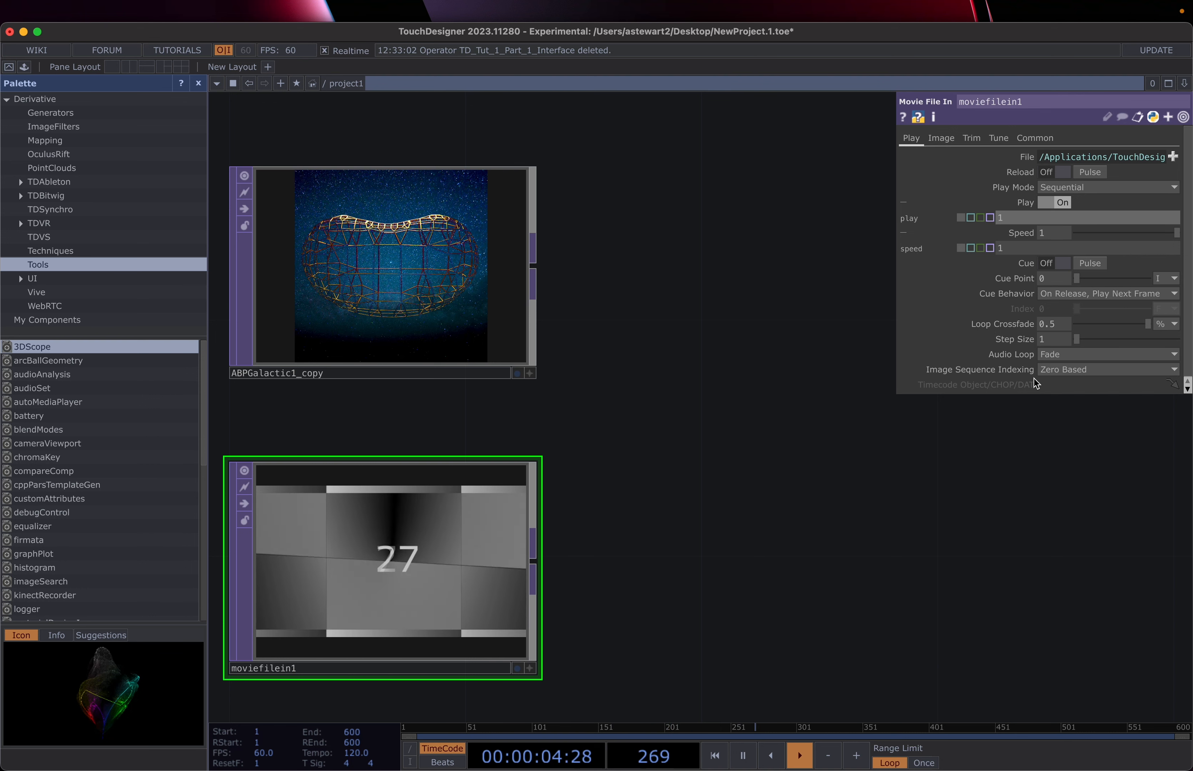
# - Set moviefilein1's Step Size to 3
pyautogui.click(1048, 342)
pyautogui.write('3')
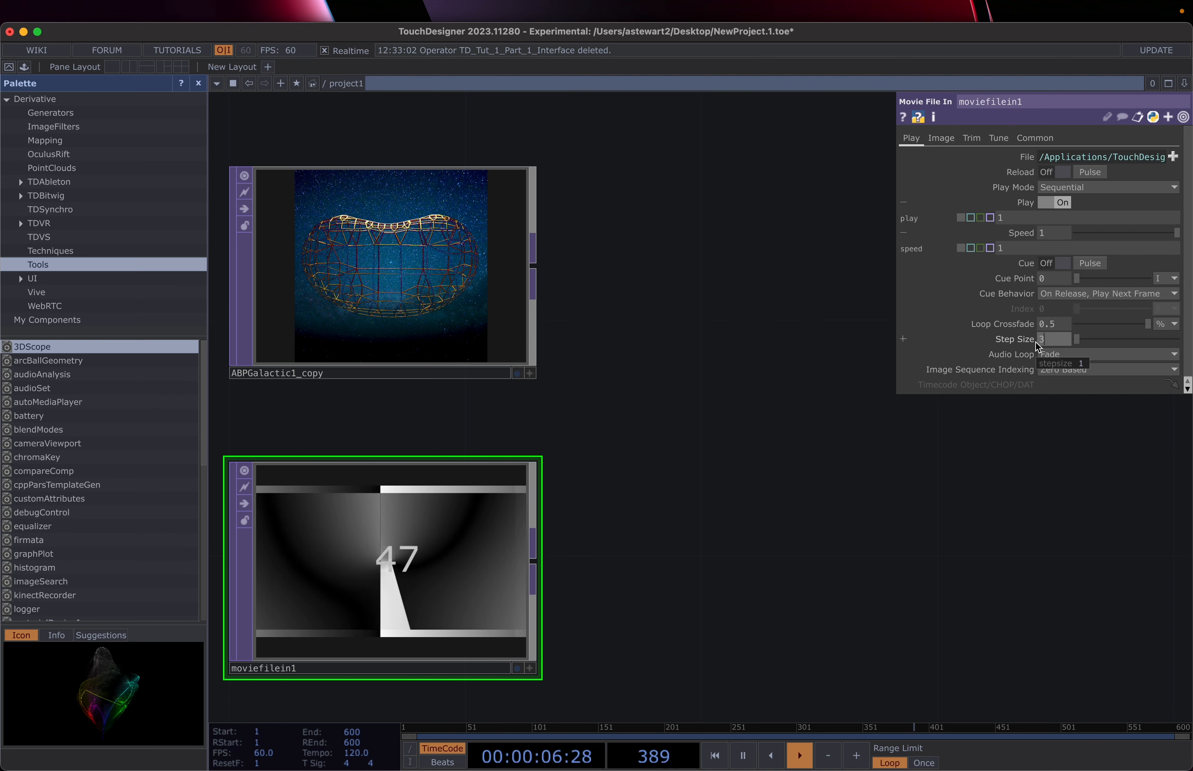
pyautogui.press('Return')
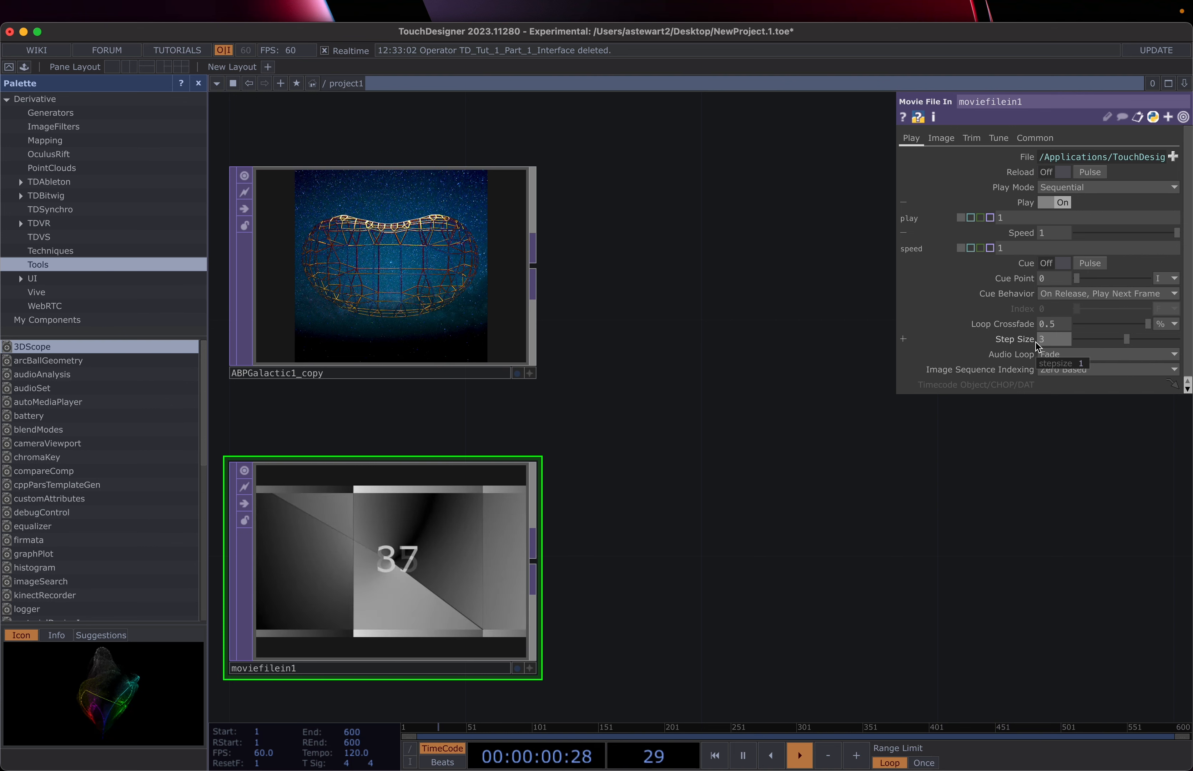
# - Reset the Loop Crossfade to 0 and set the Step Size to 5
pyautogui.moveTo(1082, 322); pyautogui.dragTo(1058, 324)
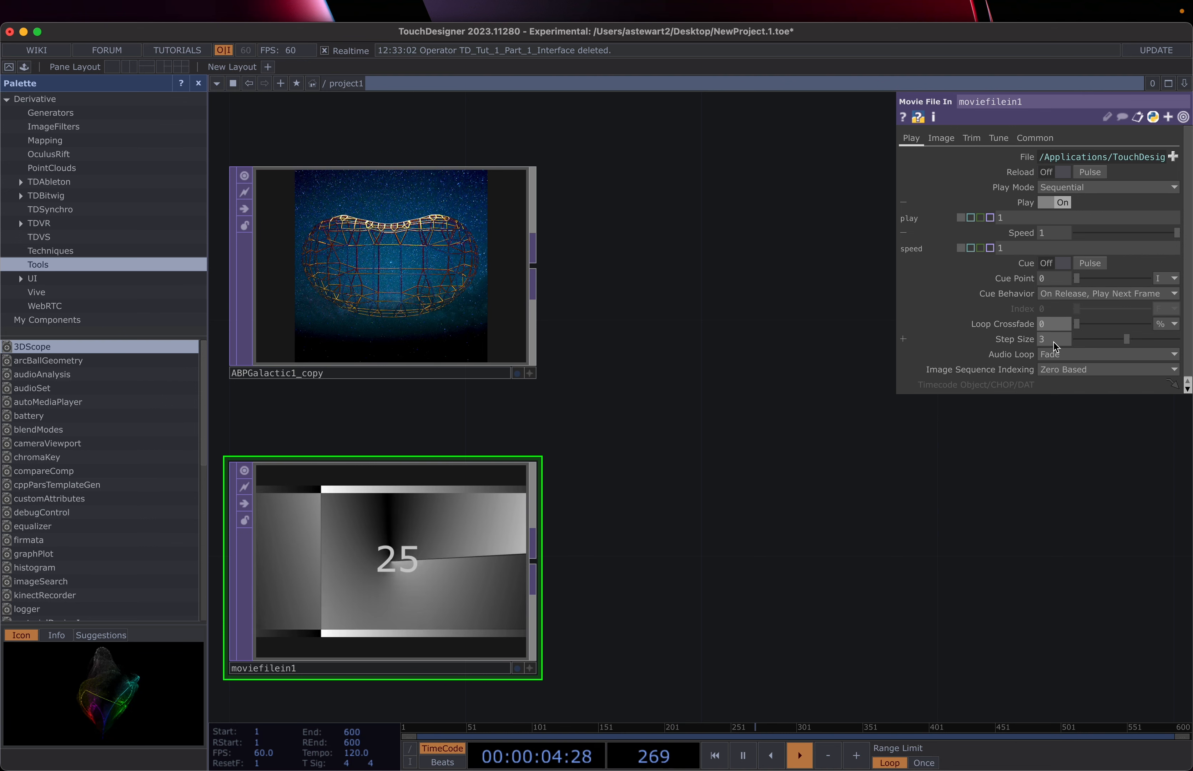
pyautogui.moveTo(1054, 341); pyautogui.dragTo(1019, 342)
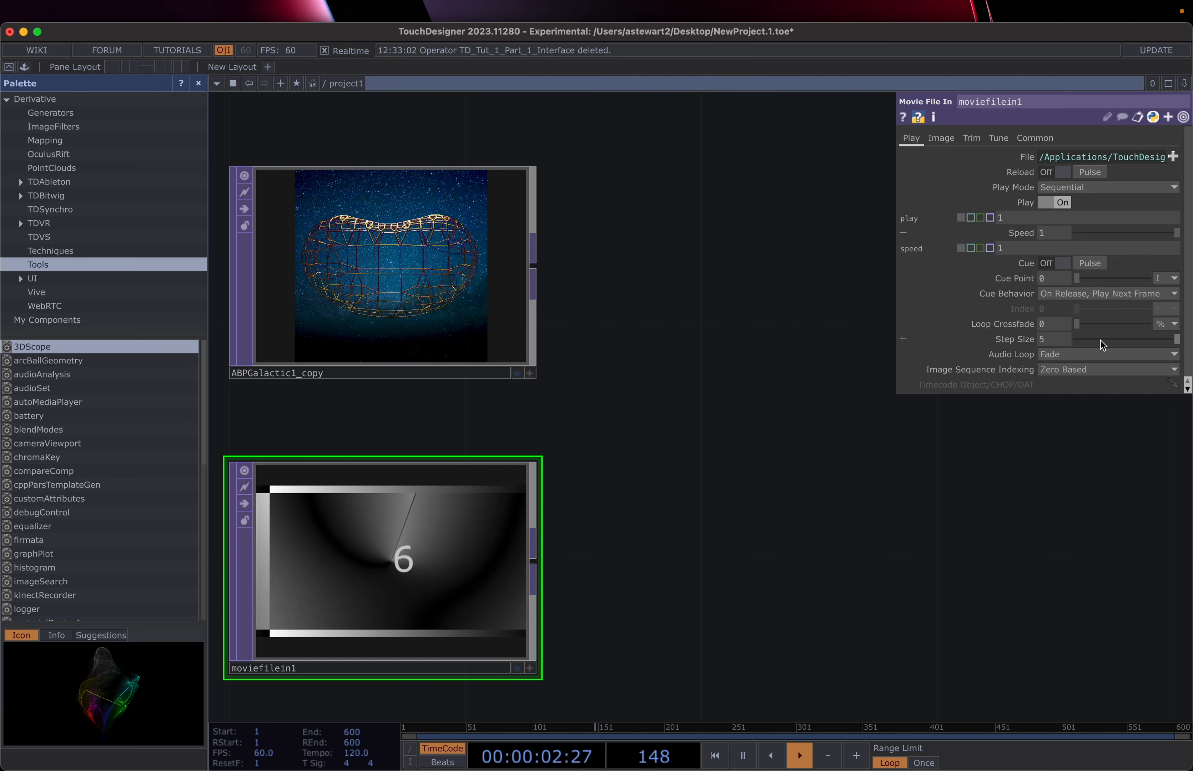
# - Reset moviefilein1's Step Size to 1, and review its Audio Loop options and Image parameters
pyautogui.moveTo(1101, 340); pyautogui.dragTo(955, 338)
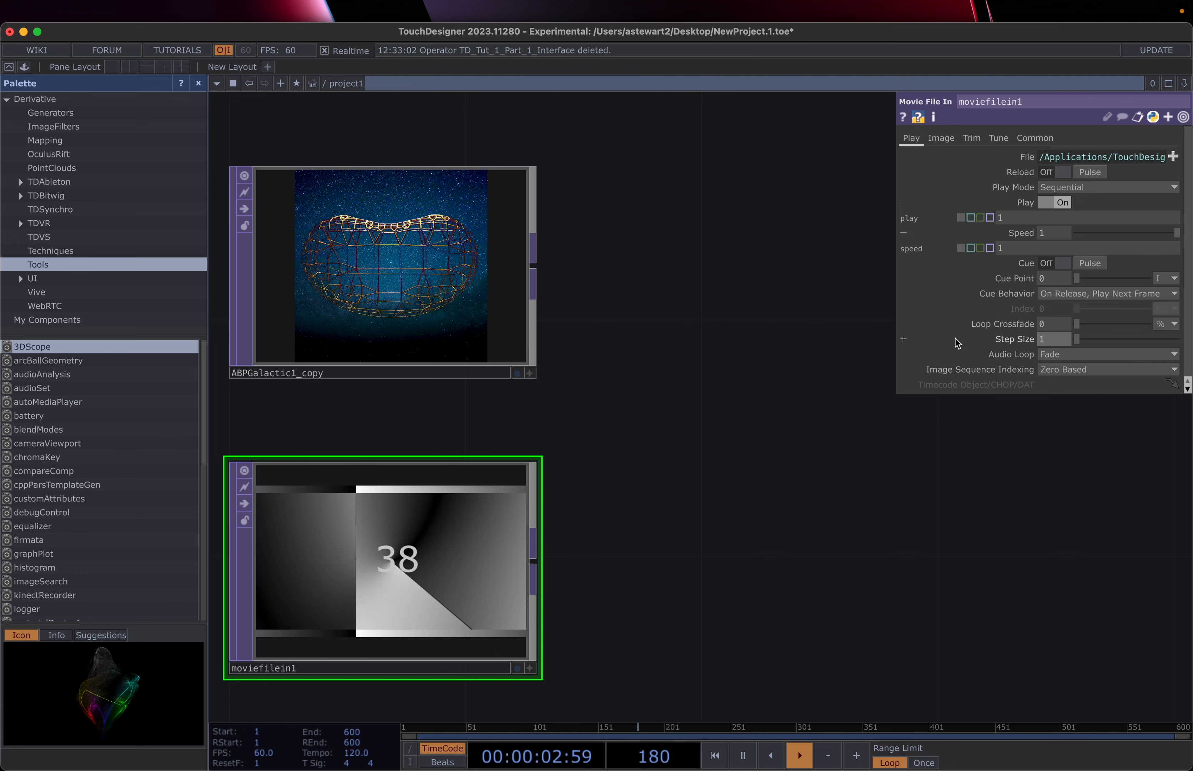
pyautogui.click(1104, 357)
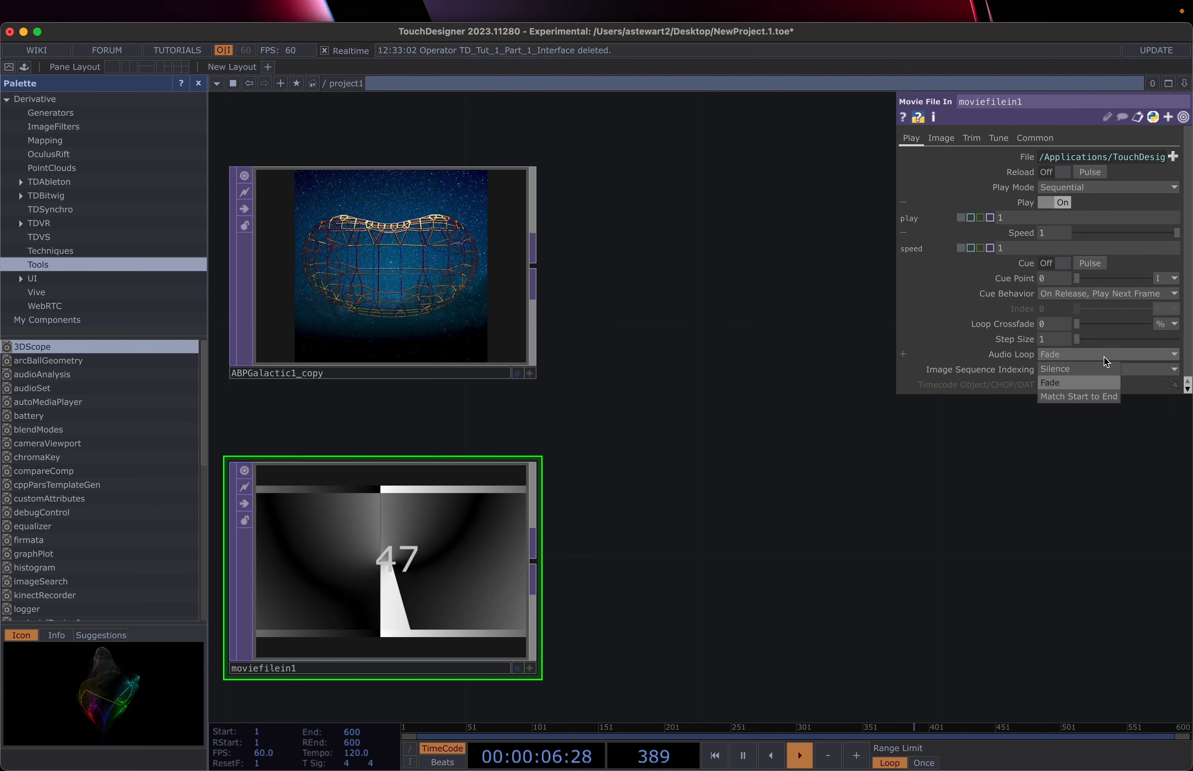
pyautogui.click(1104, 357)
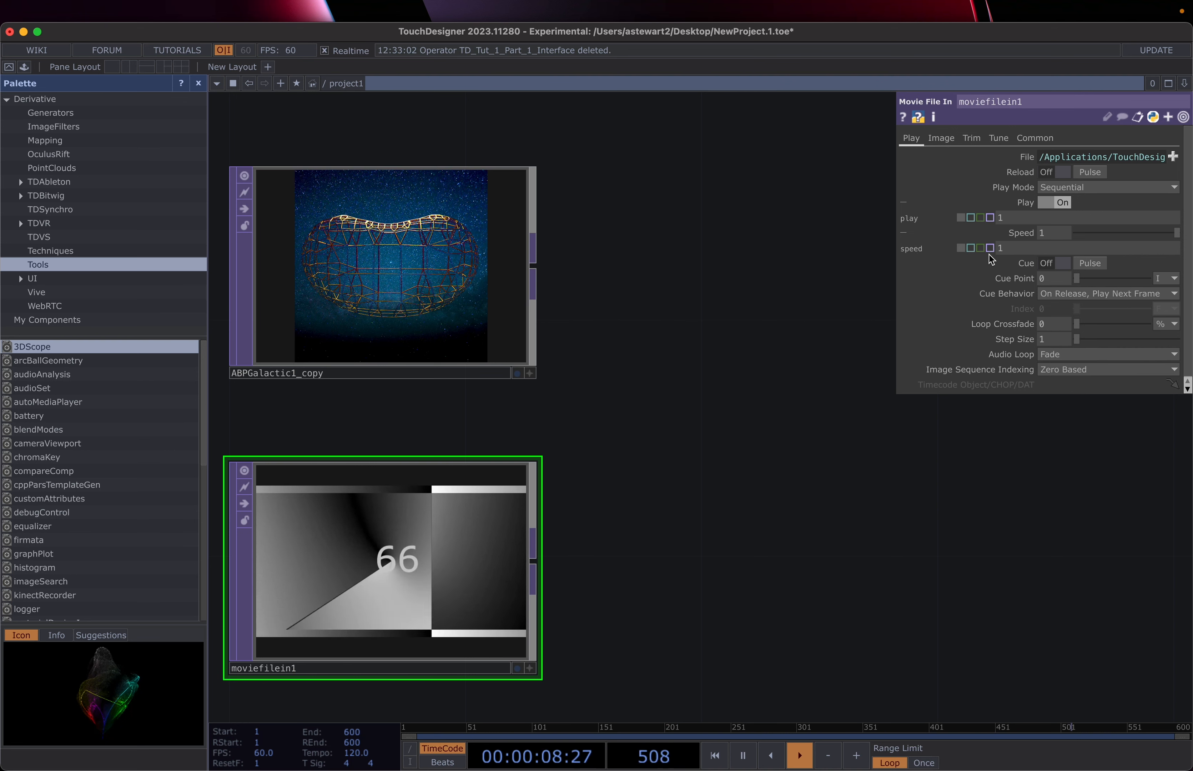
pyautogui.click(940, 139)
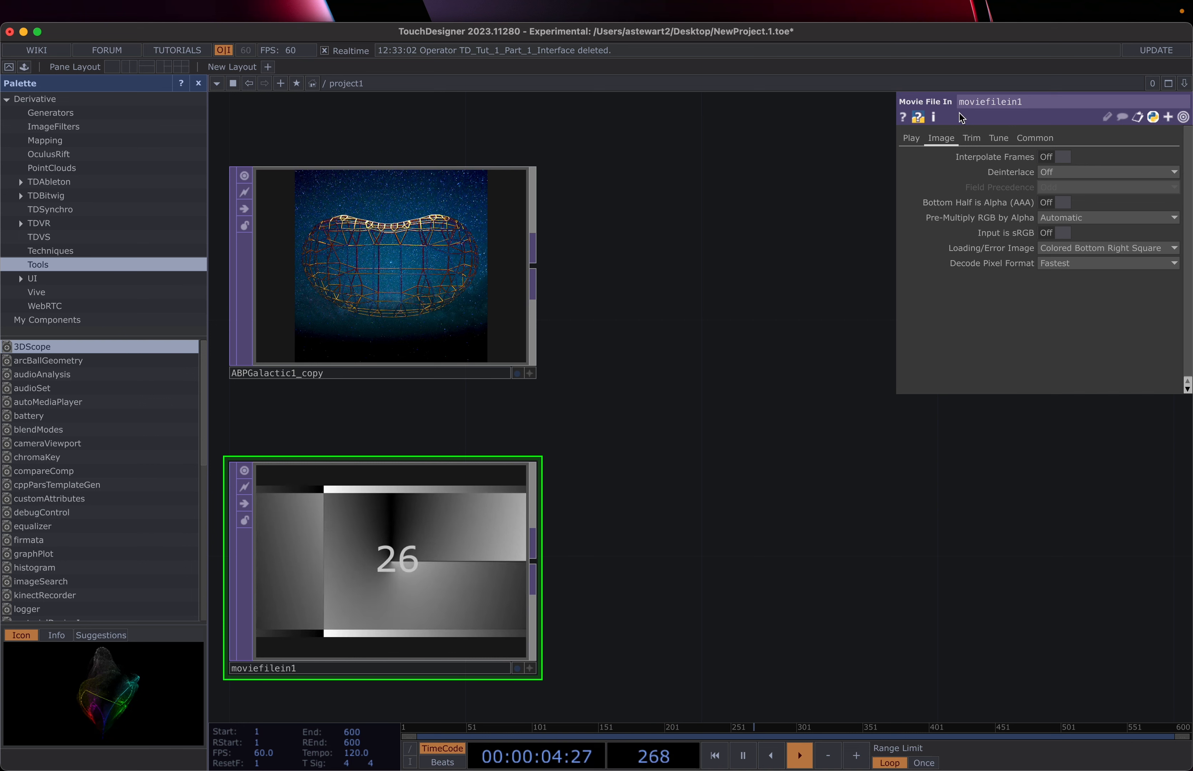
# - Try a Trim End of 0.44 on moviefilein1, restore it to 1, and turn Trim off
pyautogui.click(971, 139)
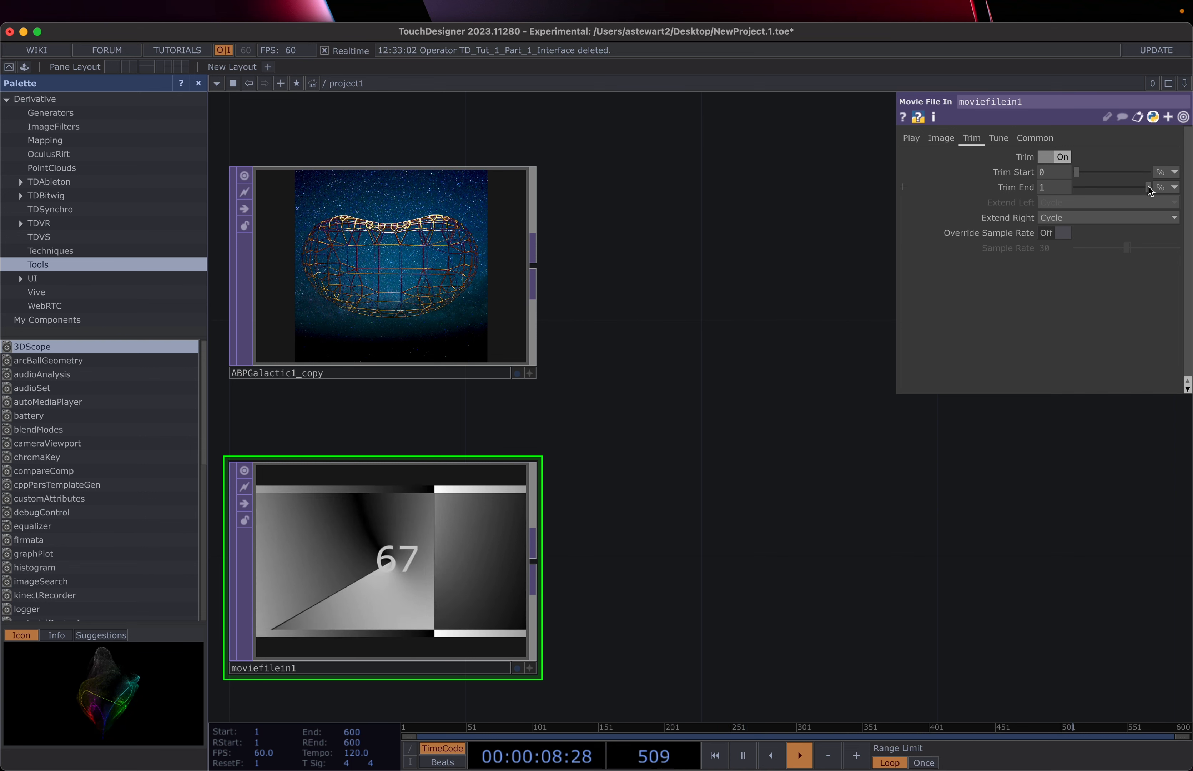
pyautogui.moveTo(1148, 186); pyautogui.dragTo(1108, 190)
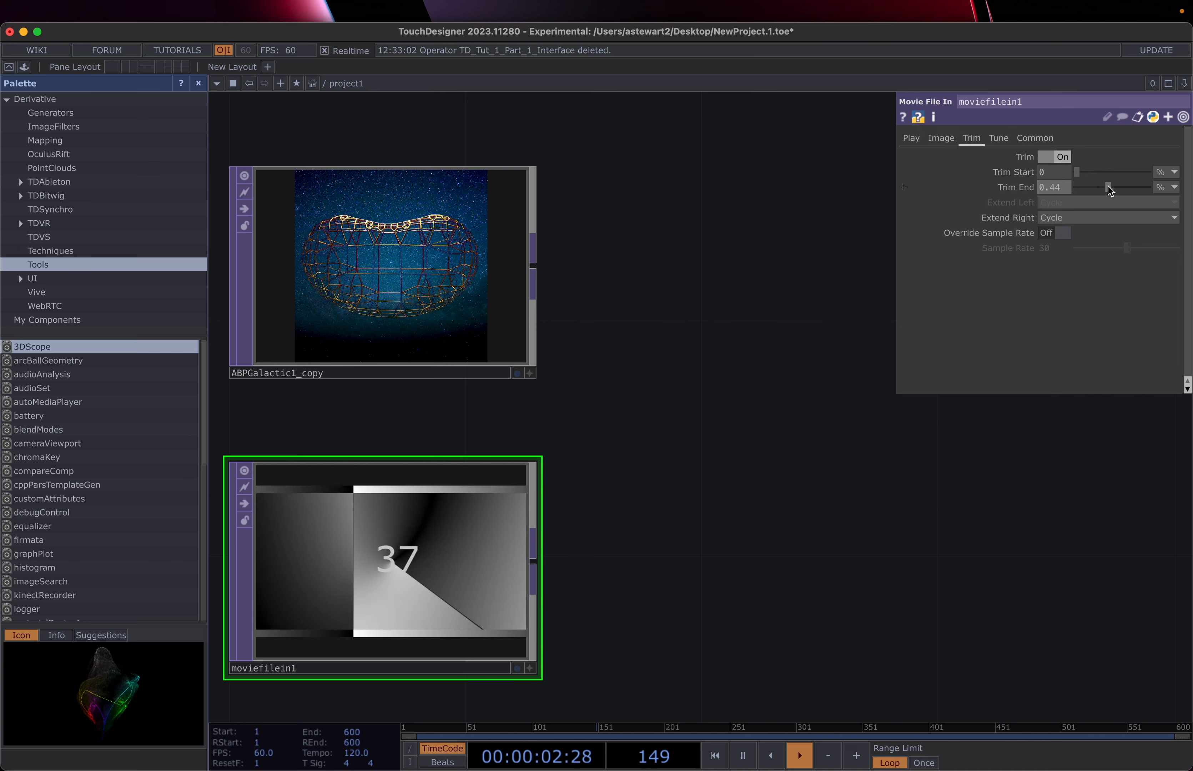
pyautogui.moveTo(1109, 187); pyautogui.dragTo(1178, 207)
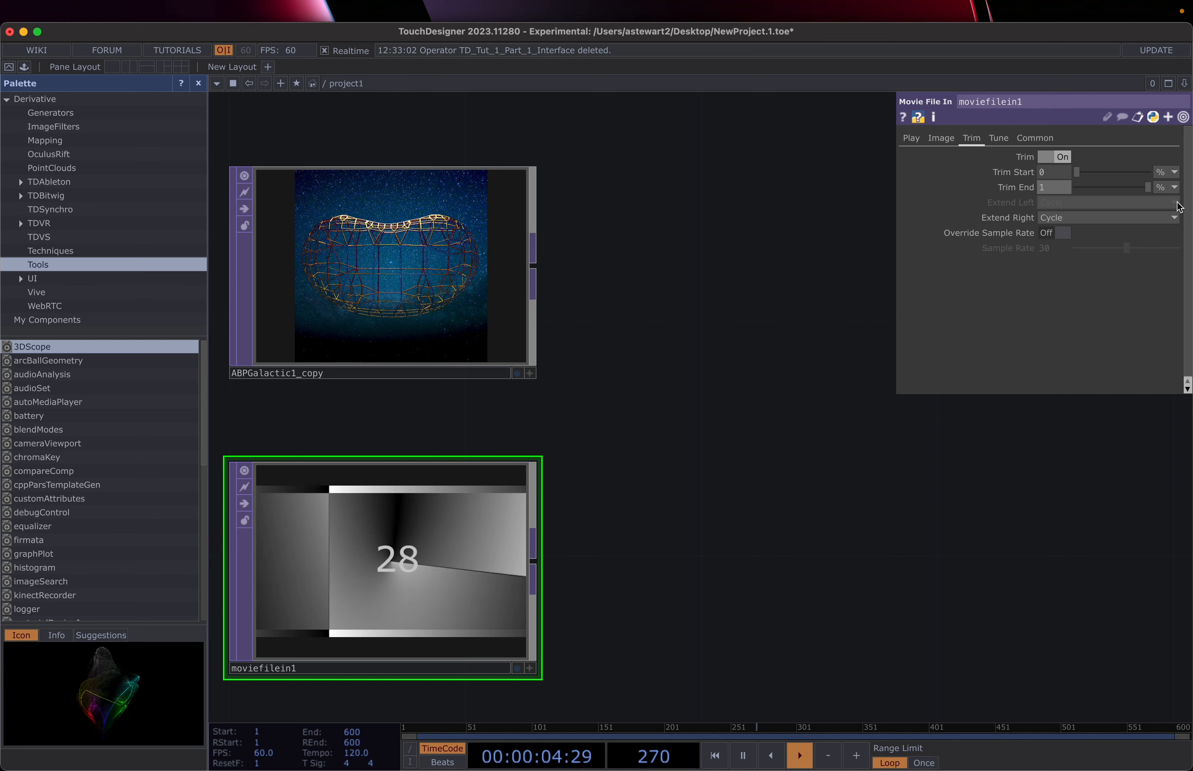
pyautogui.click(1052, 156)
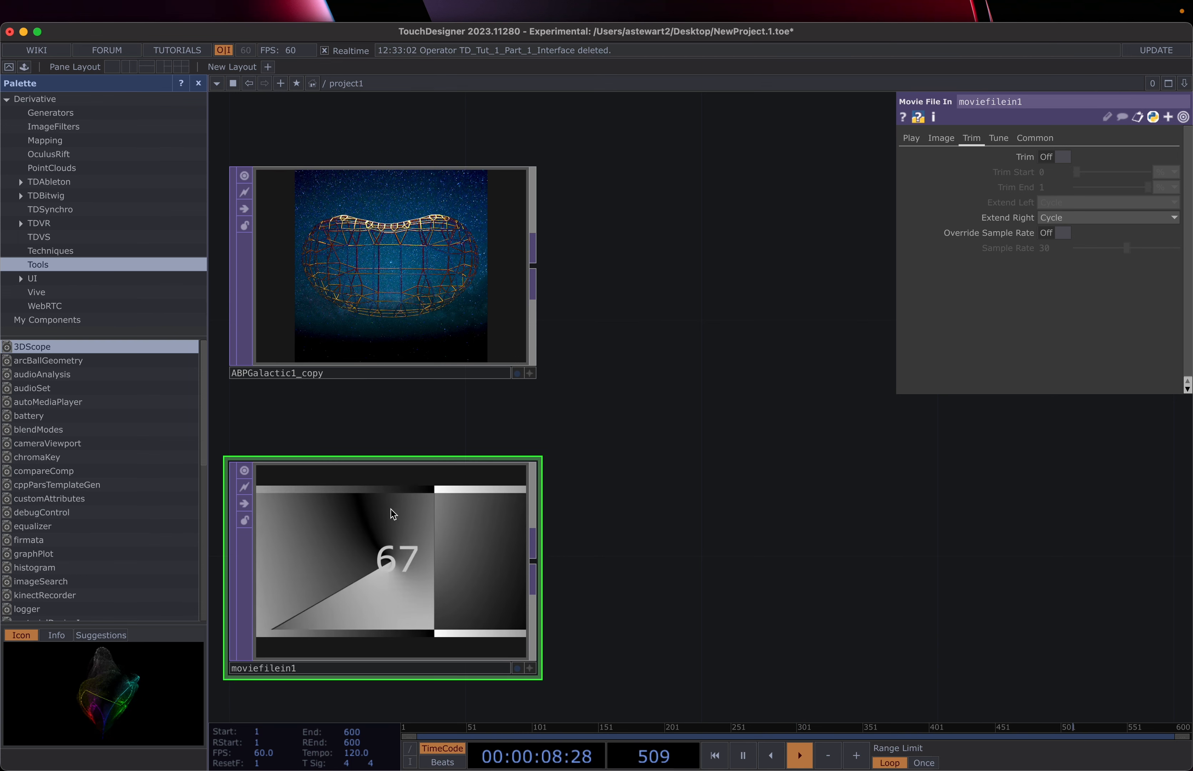
# - Add a Video Device In TOP above the ABPGalactic1_copy node
pyautogui.scroll(-5, 391, 510)
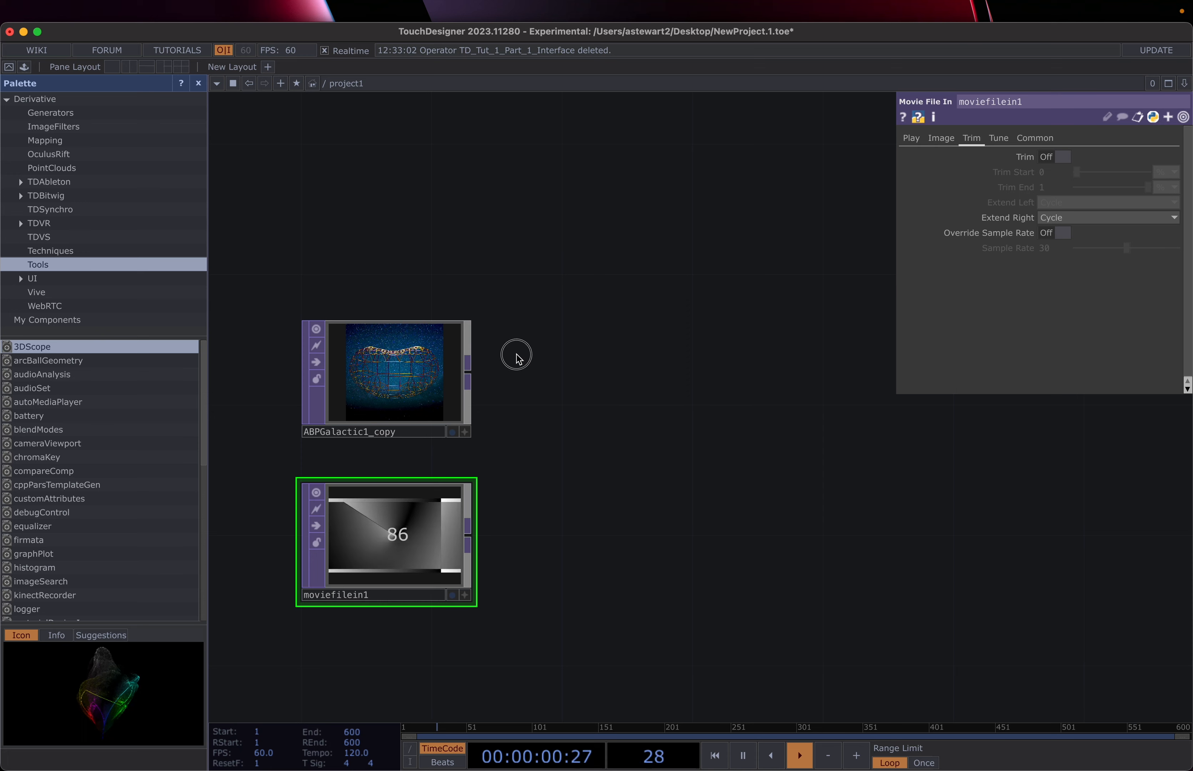
pyautogui.moveTo(517, 357); pyautogui.dragTo(581, 422)
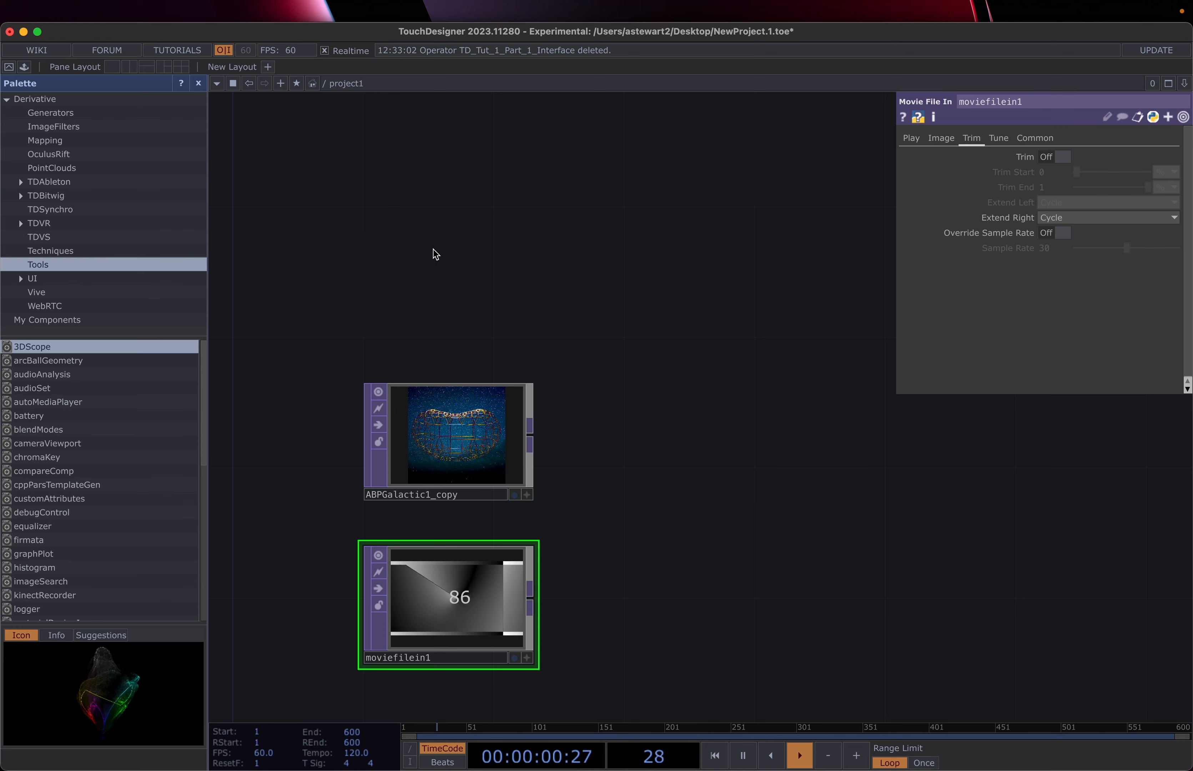
pyautogui.press('Tab')
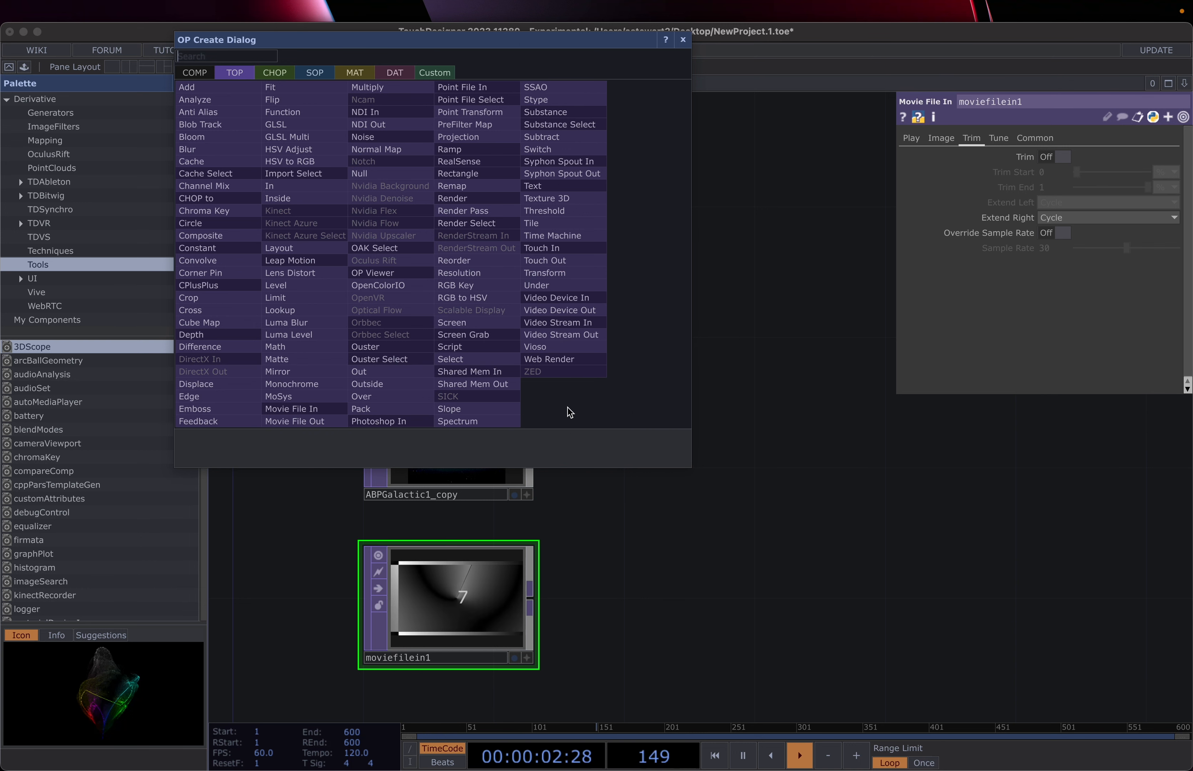
pyautogui.click(560, 298)
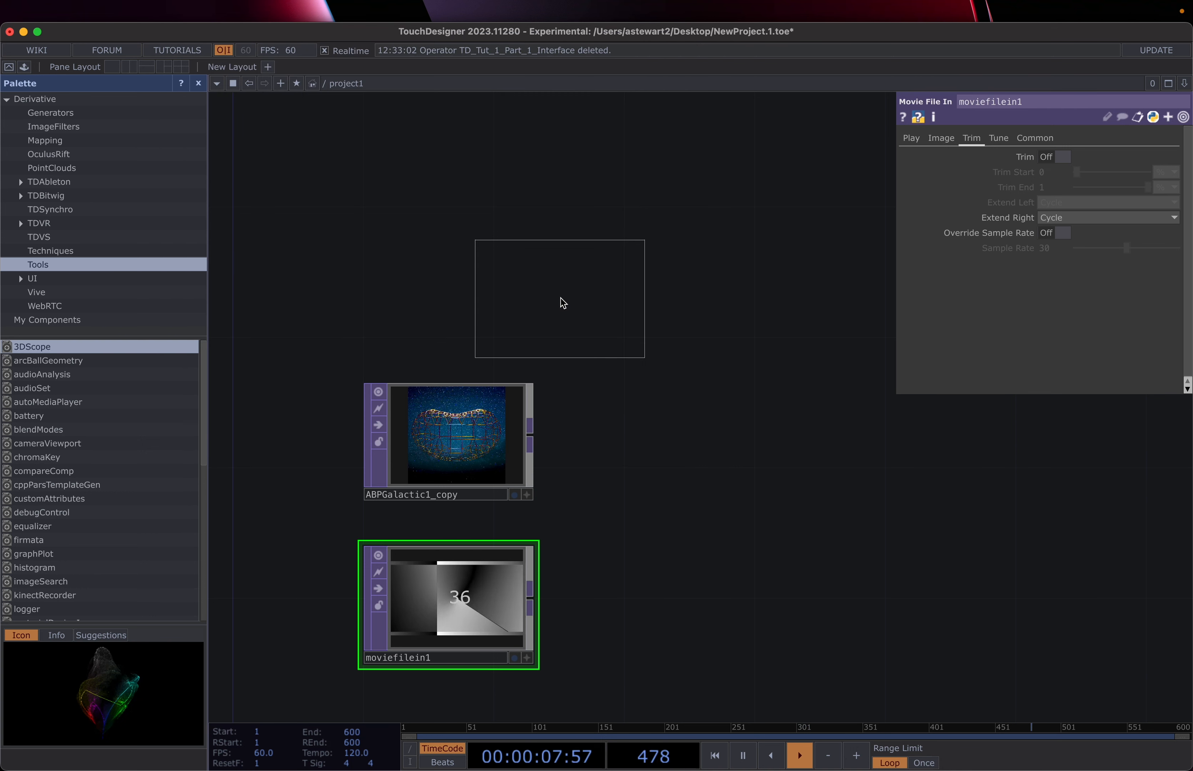
pyautogui.click(465, 280)
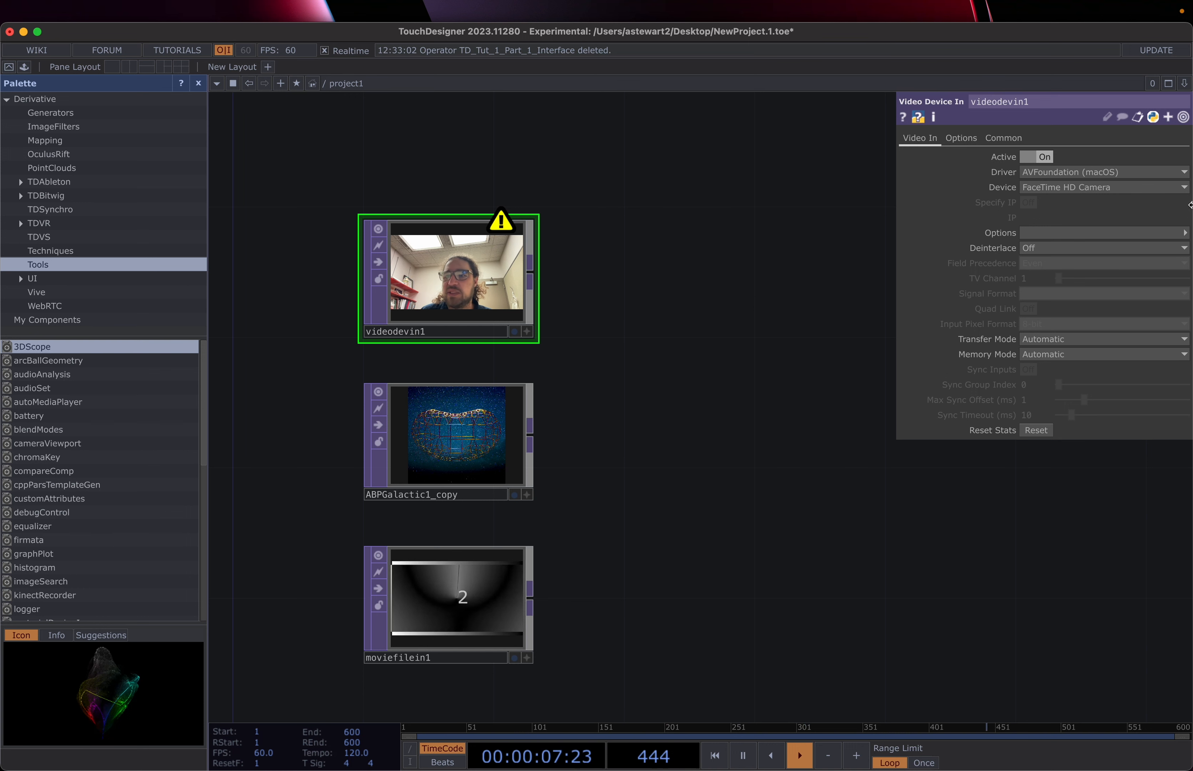
# - Review the Device and Driver choices of the Video Device In node, keeping AVFoundation (macOS)
pyautogui.click(1184, 187)
pyautogui.click(1183, 189)
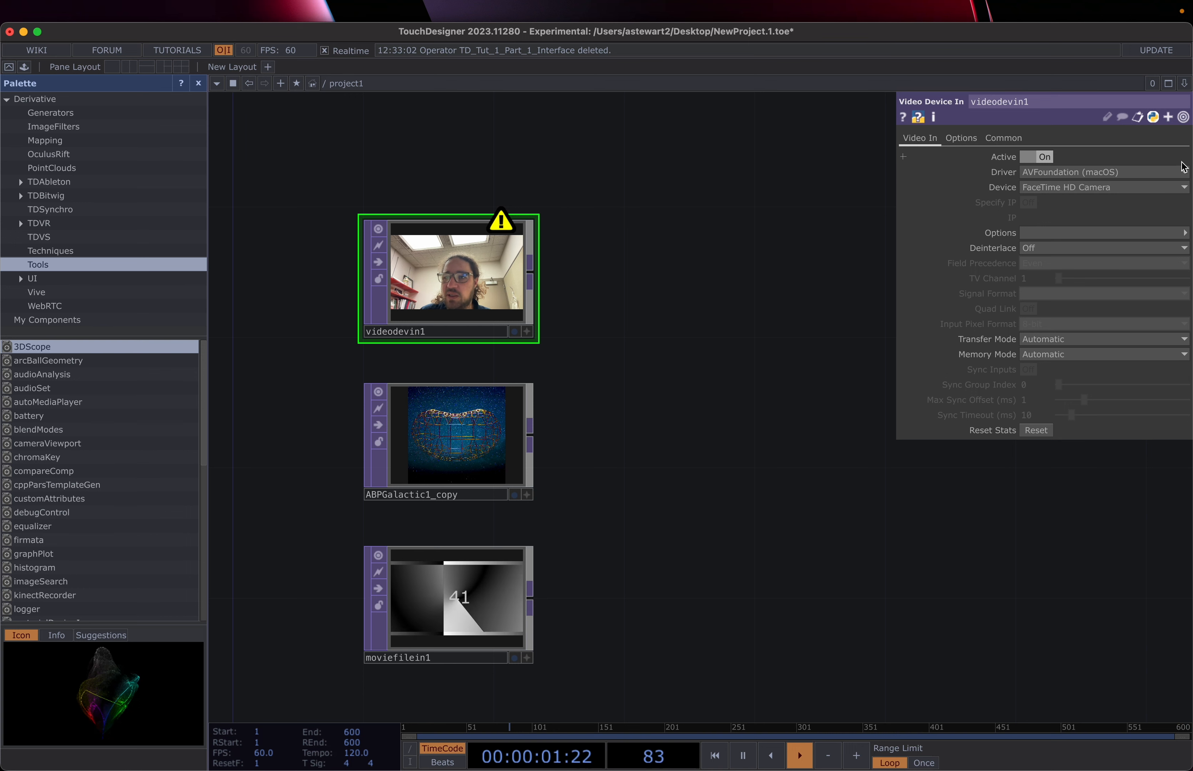
pyautogui.click(1185, 173)
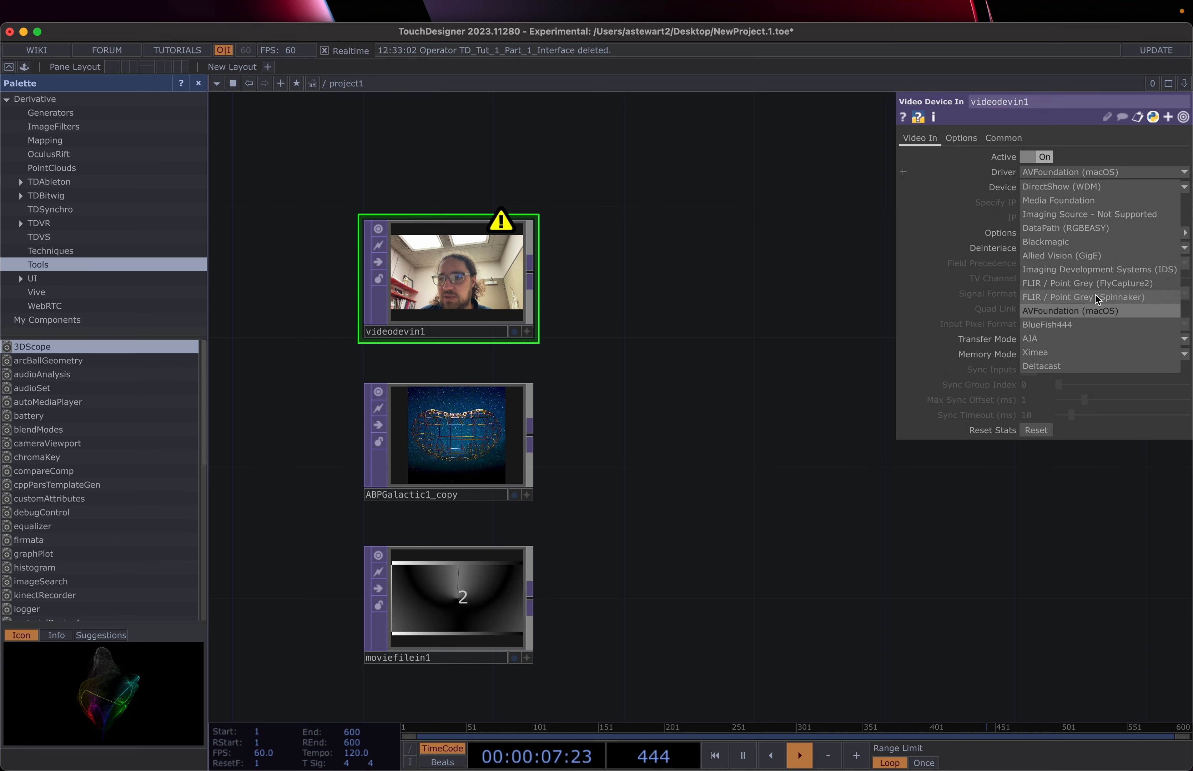
pyautogui.click(1082, 157)
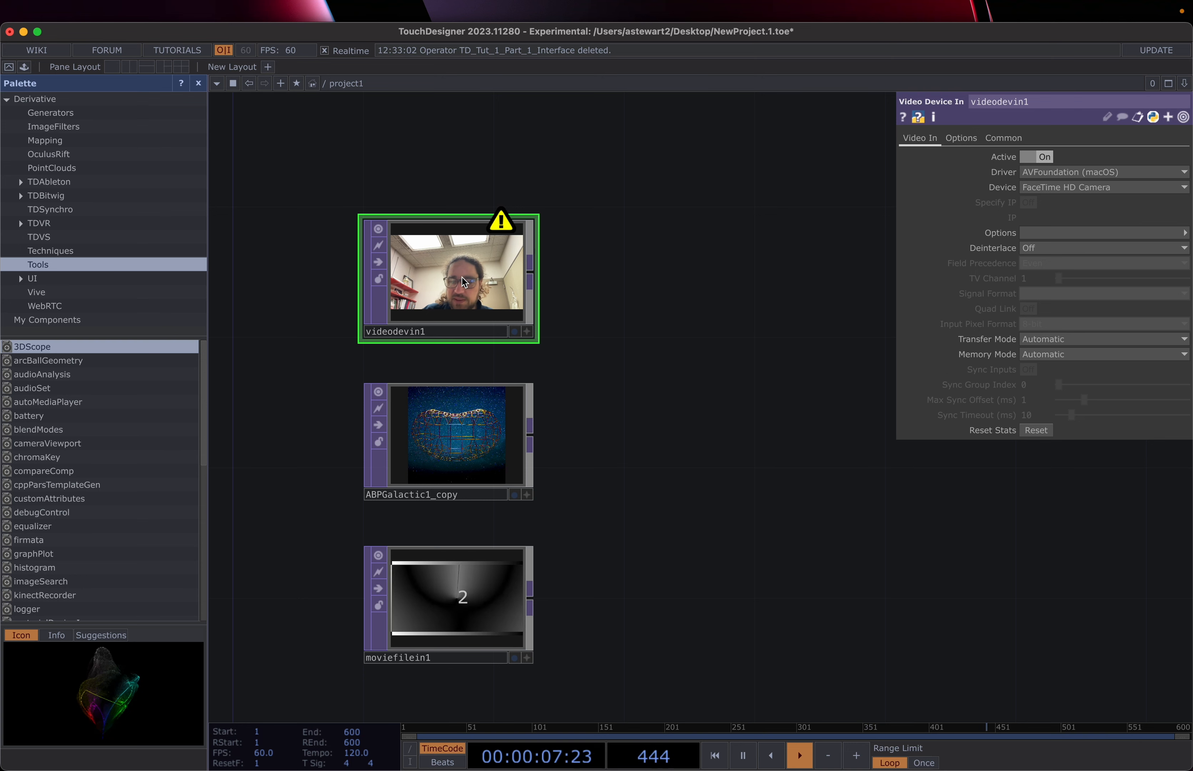
# - Delete the Video Device In node and look over the available TOP operators without adding one
pyautogui.press('Delete')
pyautogui.press('Tab')
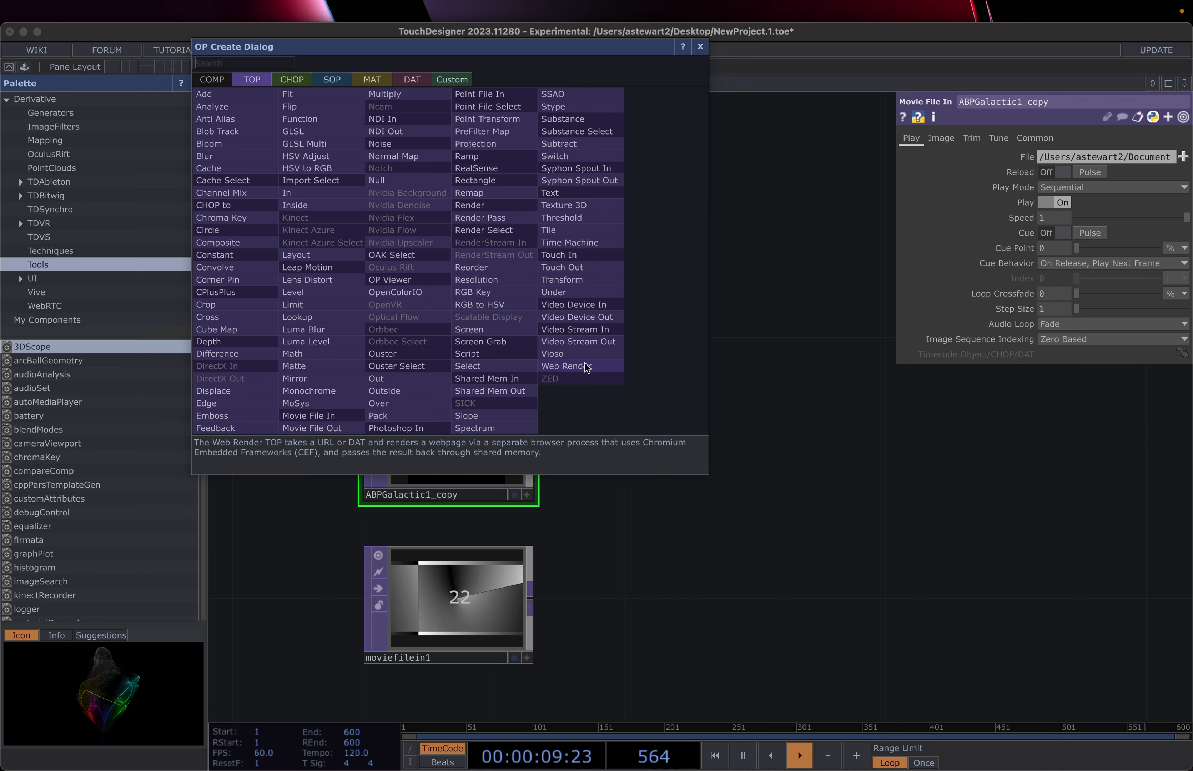
pyautogui.click(787, 310)
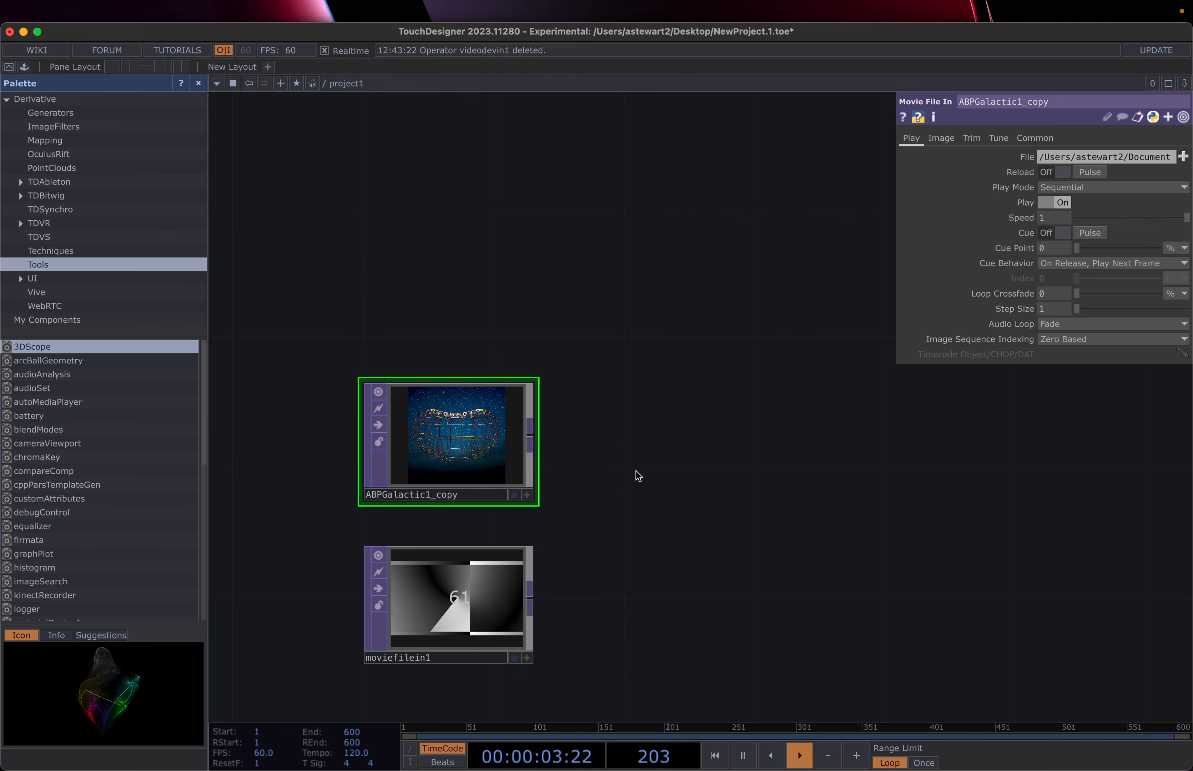
# - Add a Switch TOP beside the ABPGalactic1_copy and moviefilein1 nodes, on their output side
pyautogui.scroll(-2, 635, 472)
pyautogui.scroll(-2, 636, 471)
pyautogui.moveTo(703, 538); pyautogui.dragTo(600, 455)
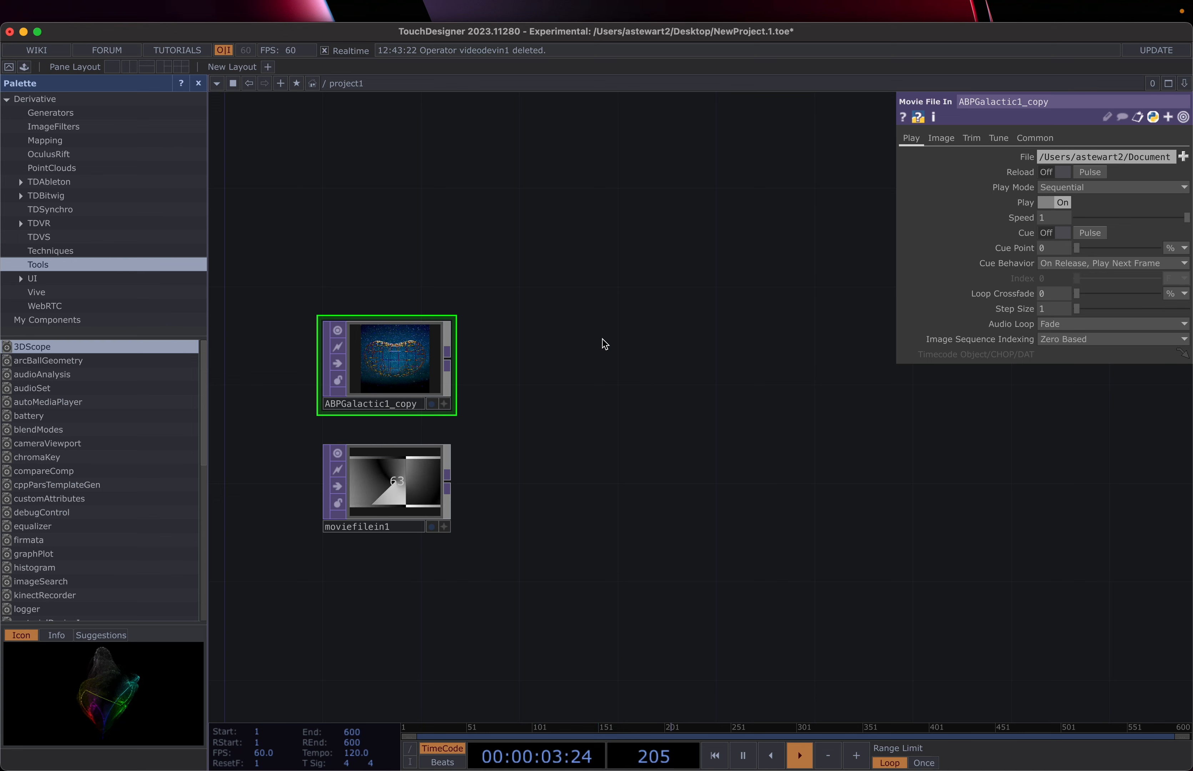
pyautogui.press('Tab')
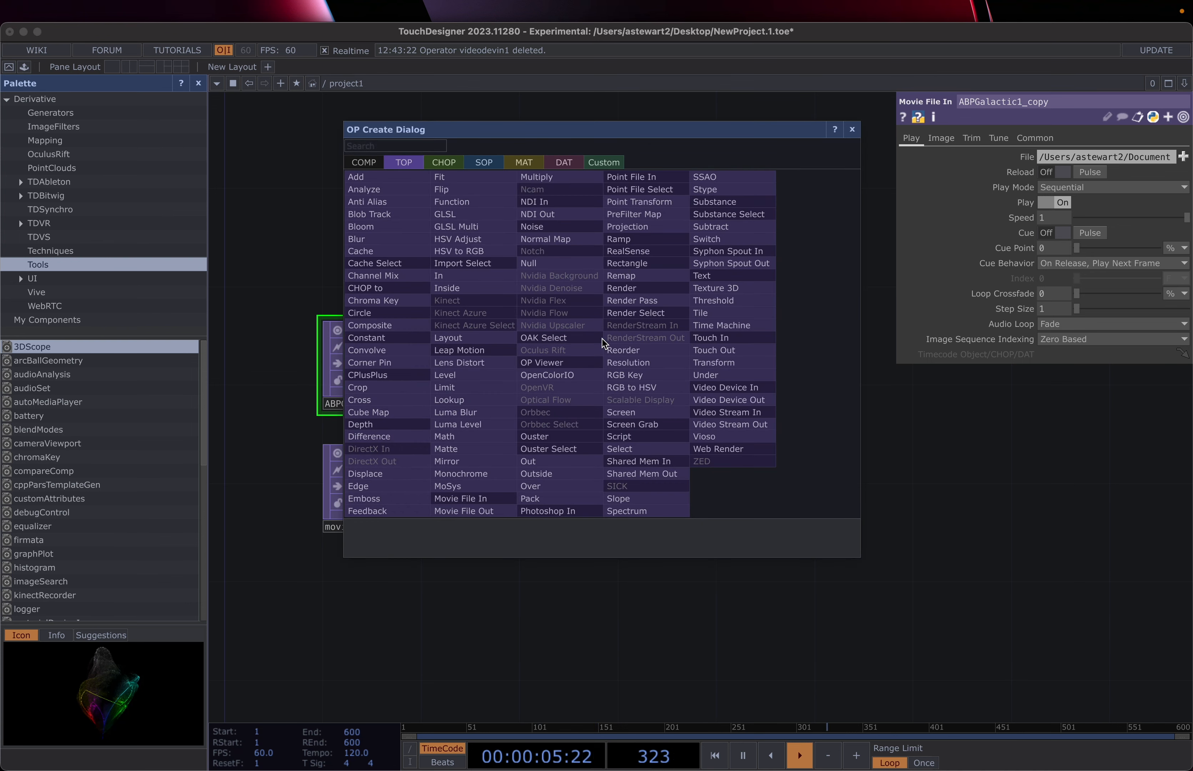
pyautogui.write('sw')
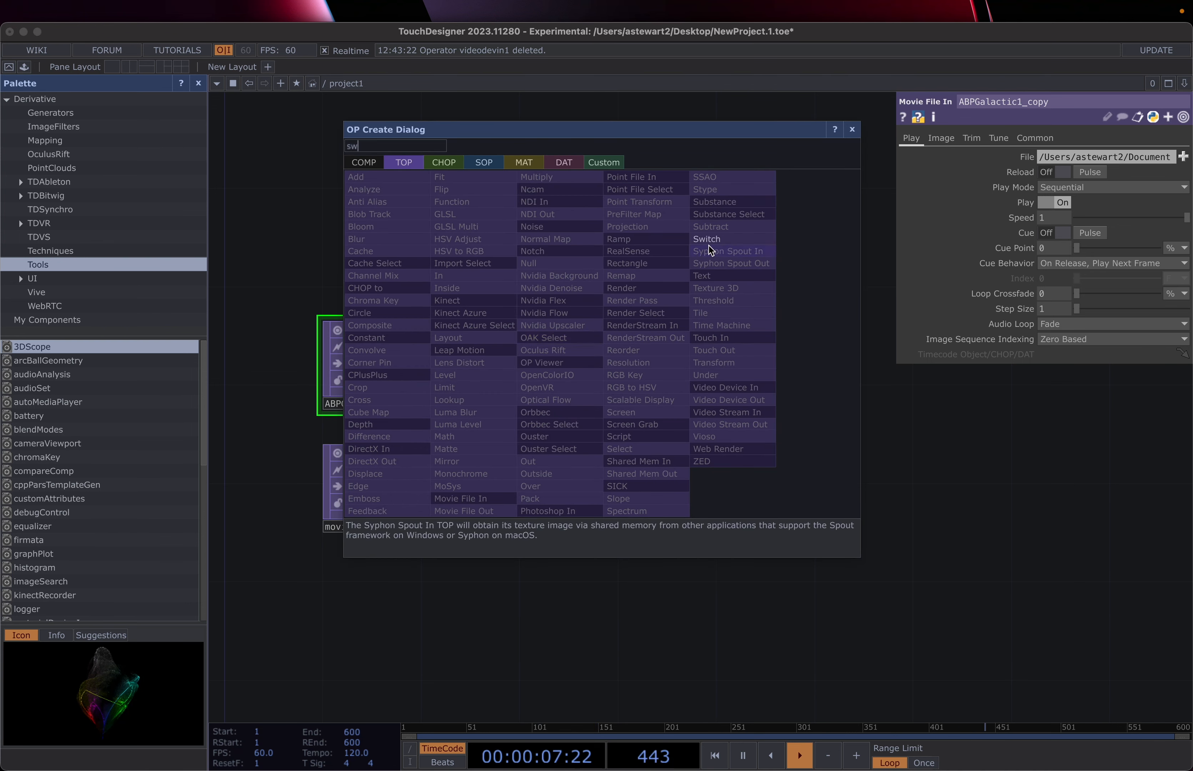
pyautogui.click(708, 239)
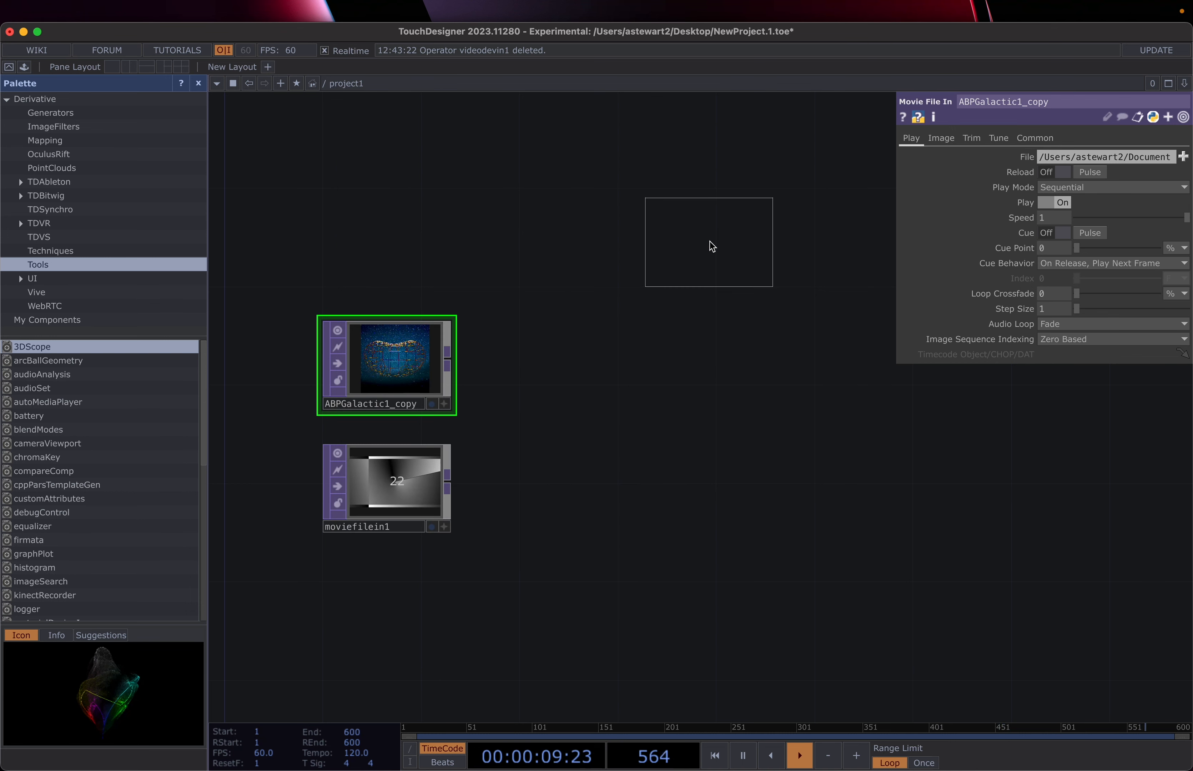
pyautogui.click(625, 422)
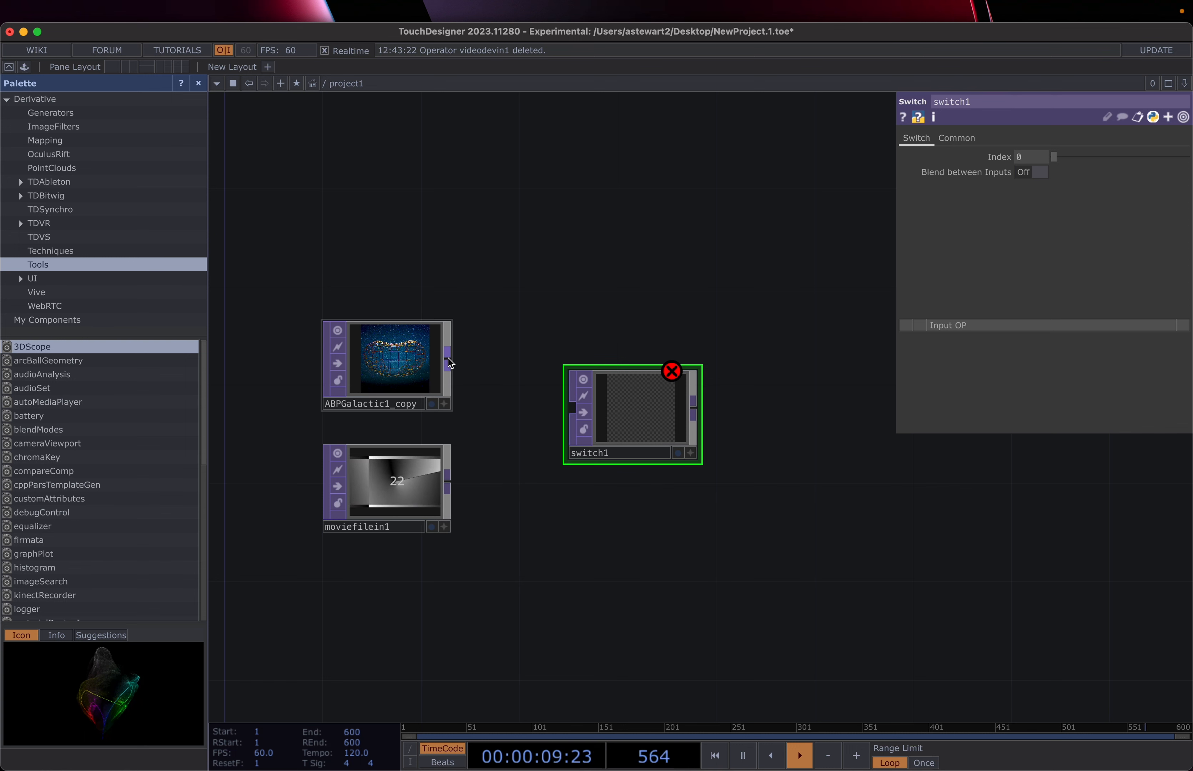
# - Wire ABPGalactic1_copy and moviefilein1 into switch1 as inputs 0 and 1, and try out its Index, ending at 0
pyautogui.moveTo(448, 359); pyautogui.dragTo(572, 411)
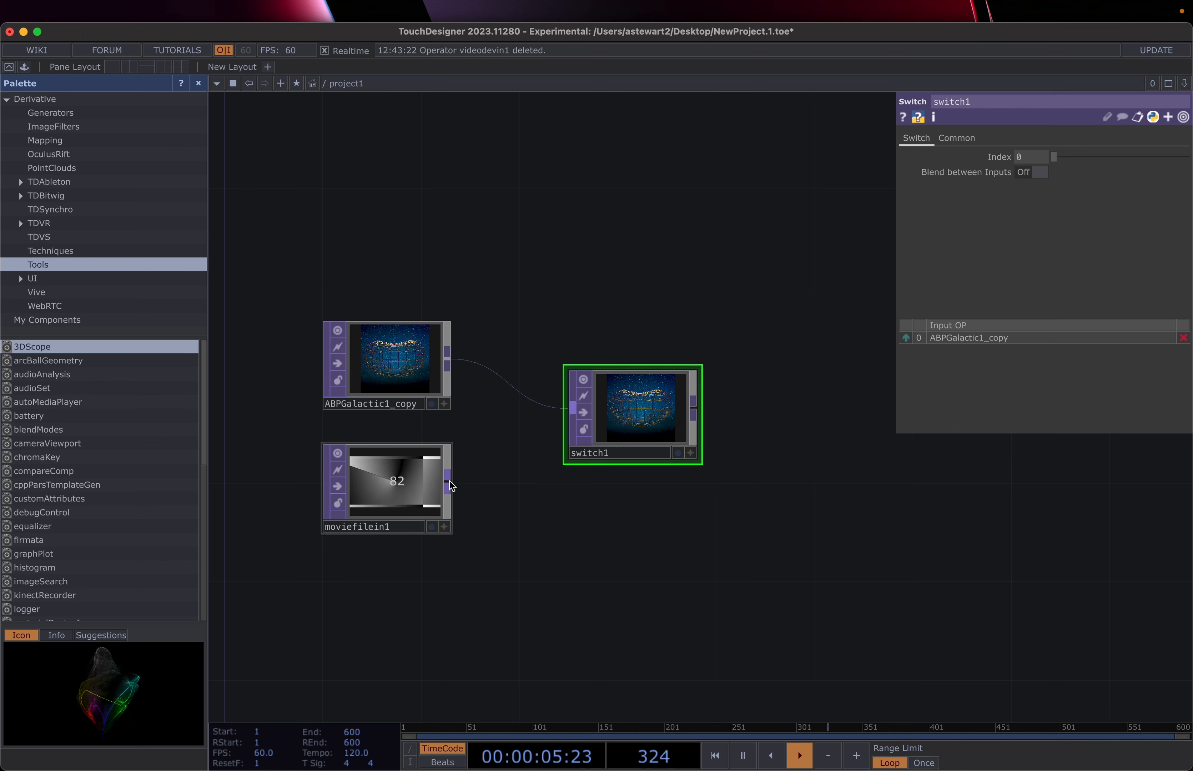
pyautogui.moveTo(449, 483); pyautogui.dragTo(575, 414)
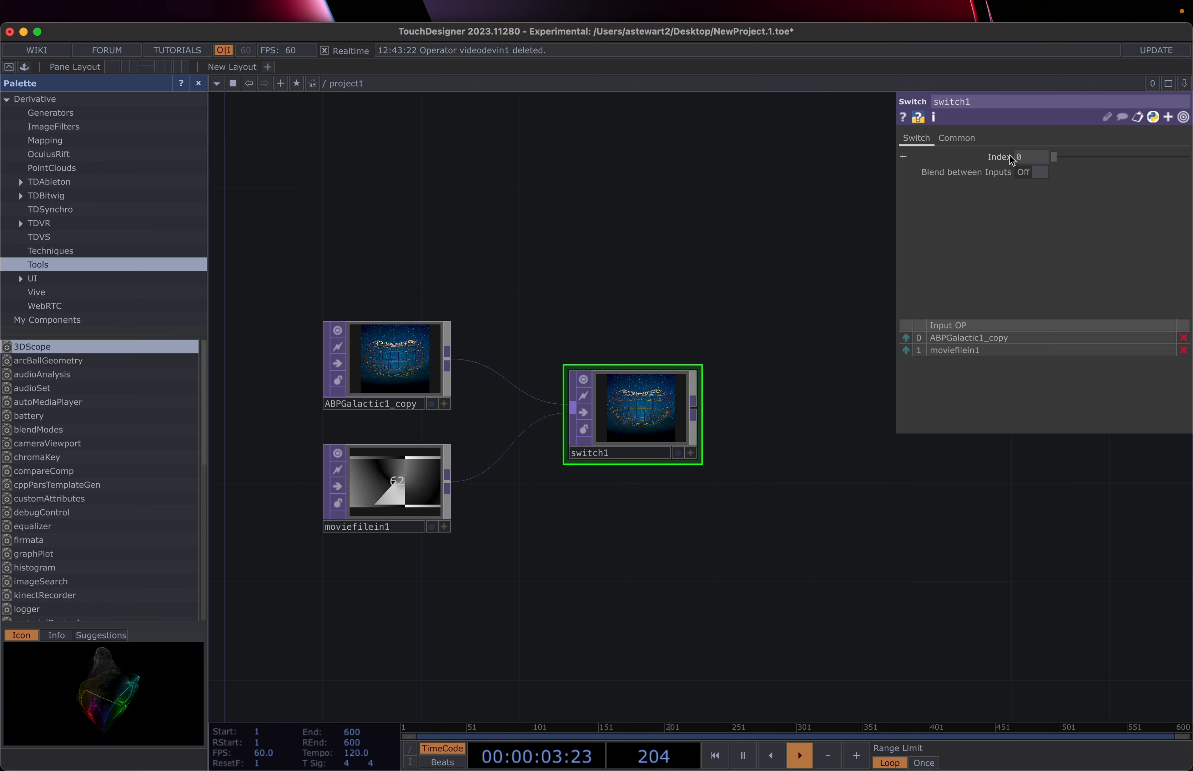
pyautogui.moveTo(1054, 157); pyautogui.dragTo(1025, 170)
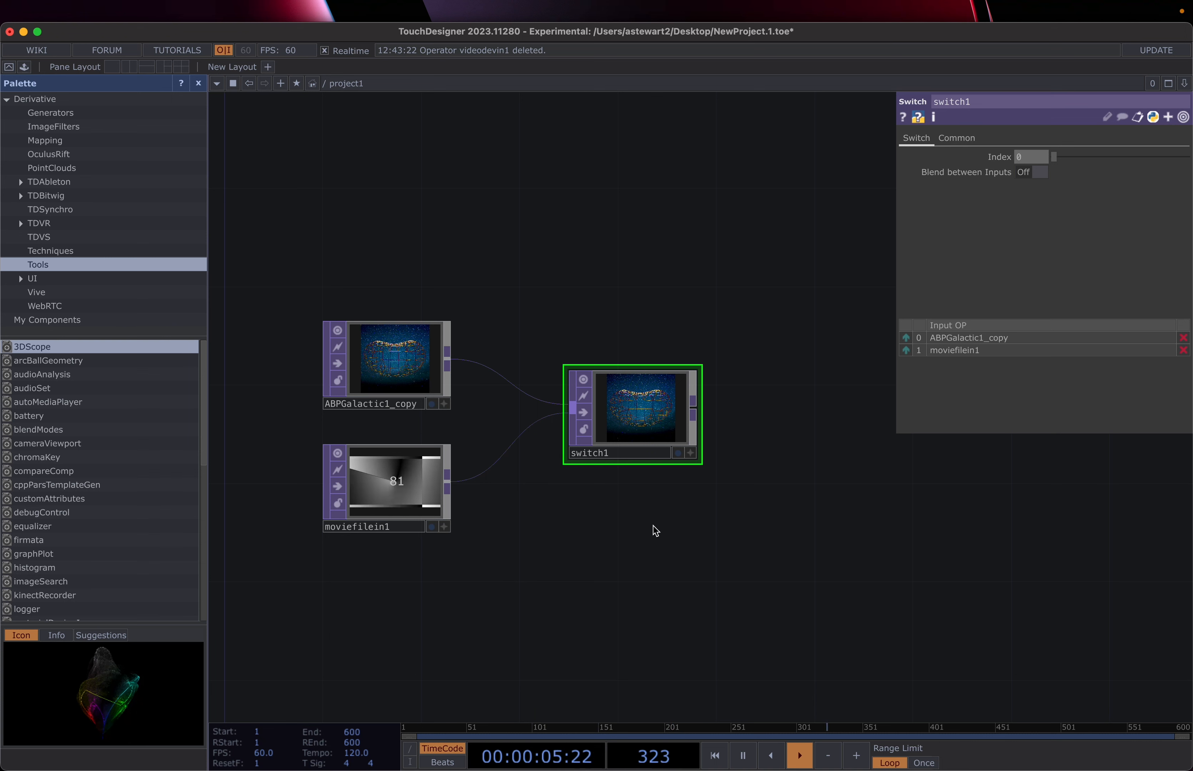
# - Add a Video Device In TOP below moviefilein1 and wire it into switch1 as input 2
pyautogui.doubleClick(371, 607)
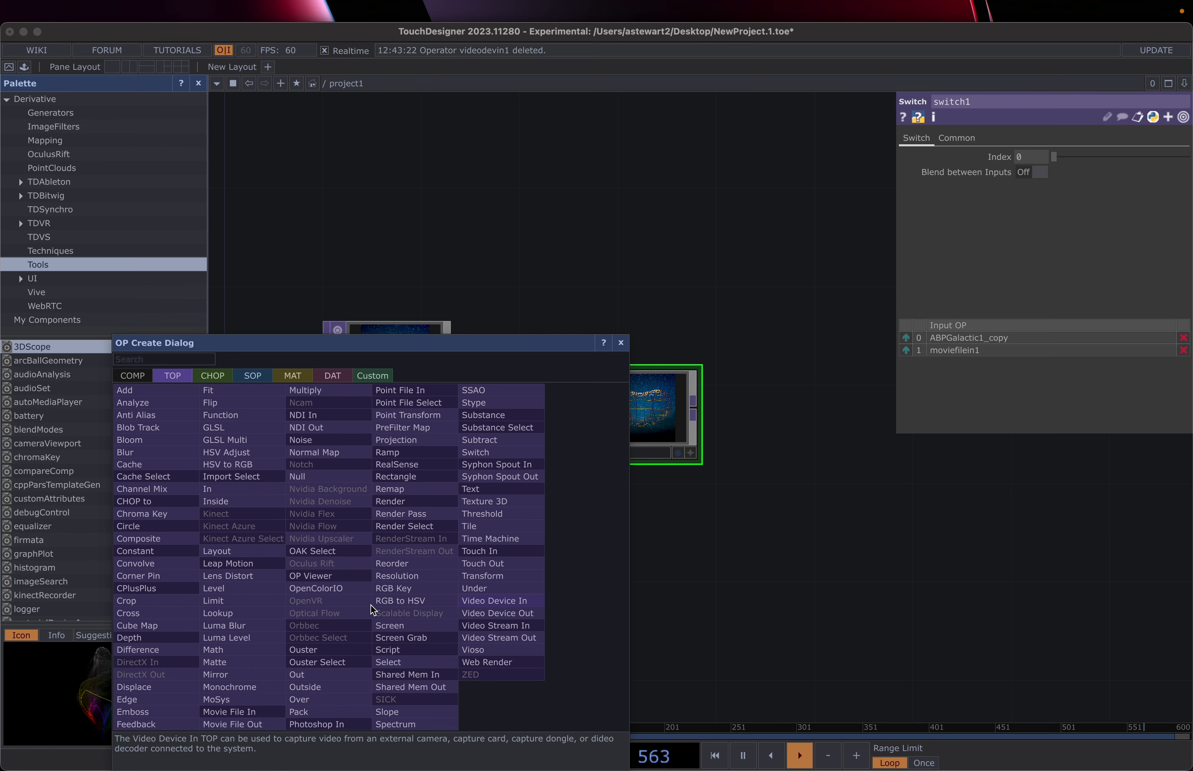
pyautogui.write('v')
pyautogui.click(528, 599)
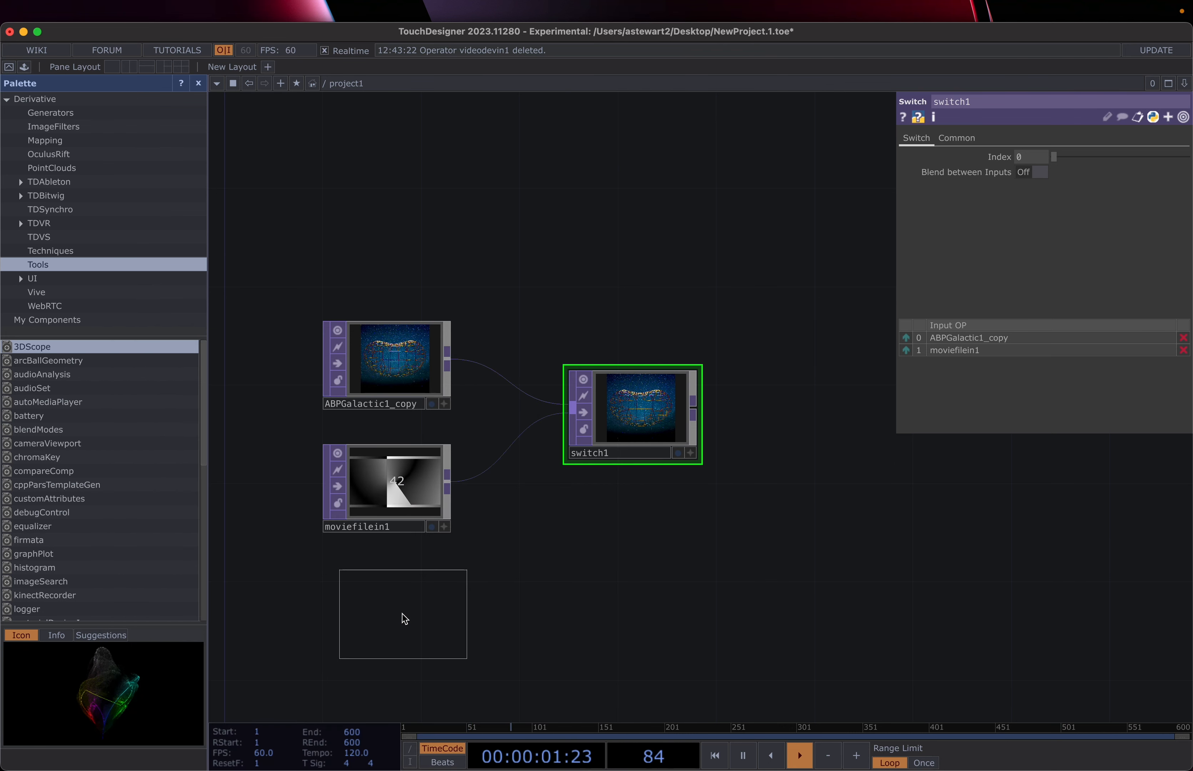
pyautogui.click(362, 611)
pyautogui.moveTo(424, 610); pyautogui.dragTo(594, 413)
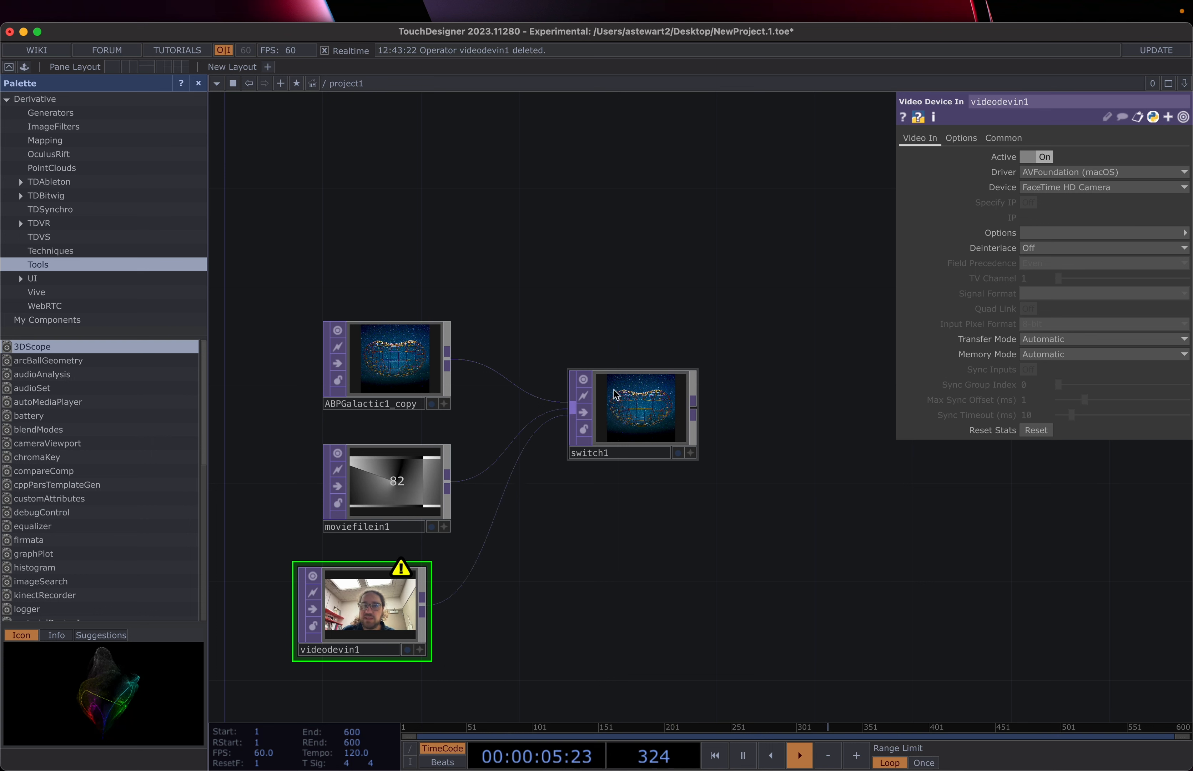
# - Raise switch1's Index to 1.24 to show the second input, and return the Index to 0
pyautogui.click(637, 408)
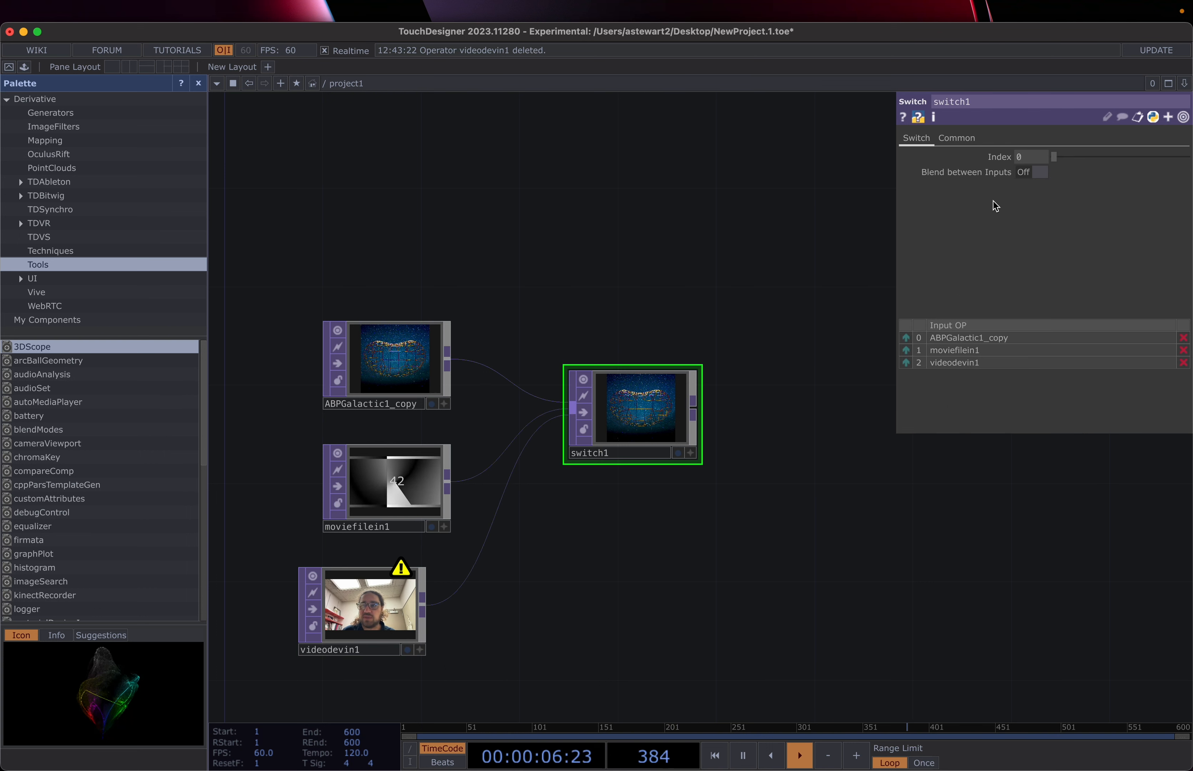
pyautogui.click(1054, 160)
pyautogui.moveTo(1055, 160); pyautogui.dragTo(1072, 162)
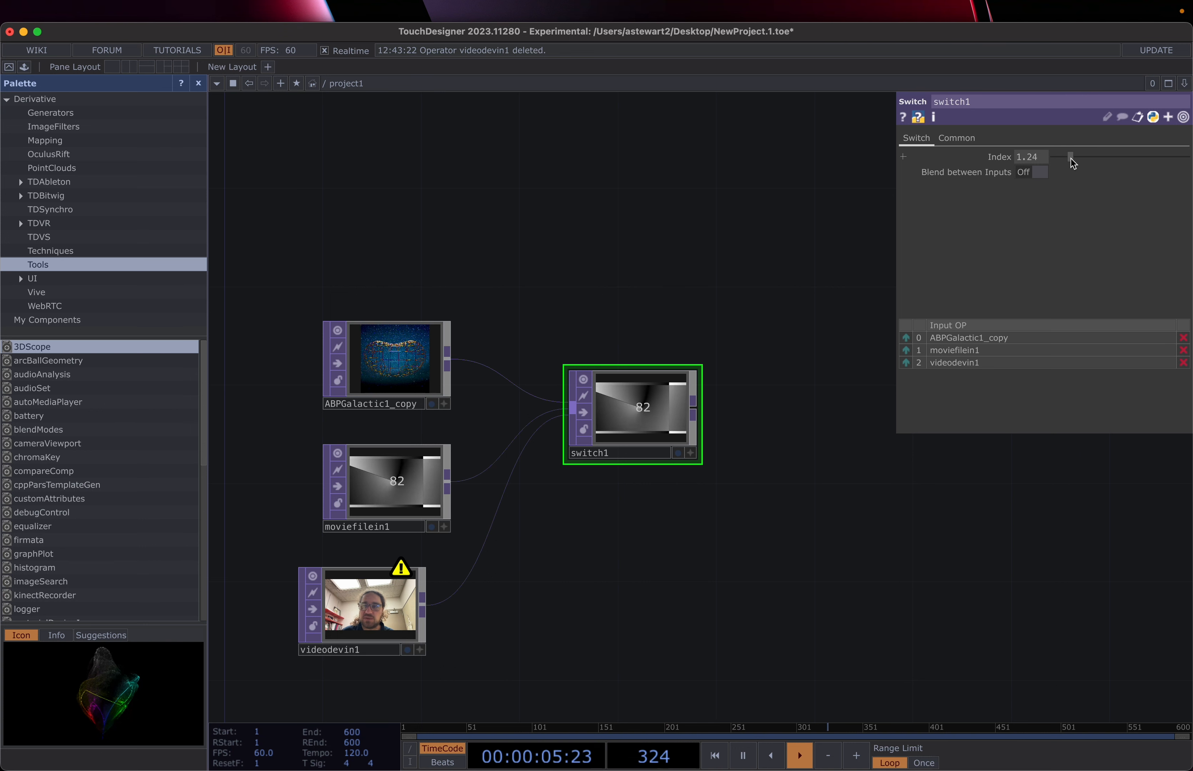
pyautogui.moveTo(1071, 163); pyautogui.dragTo(1035, 174)
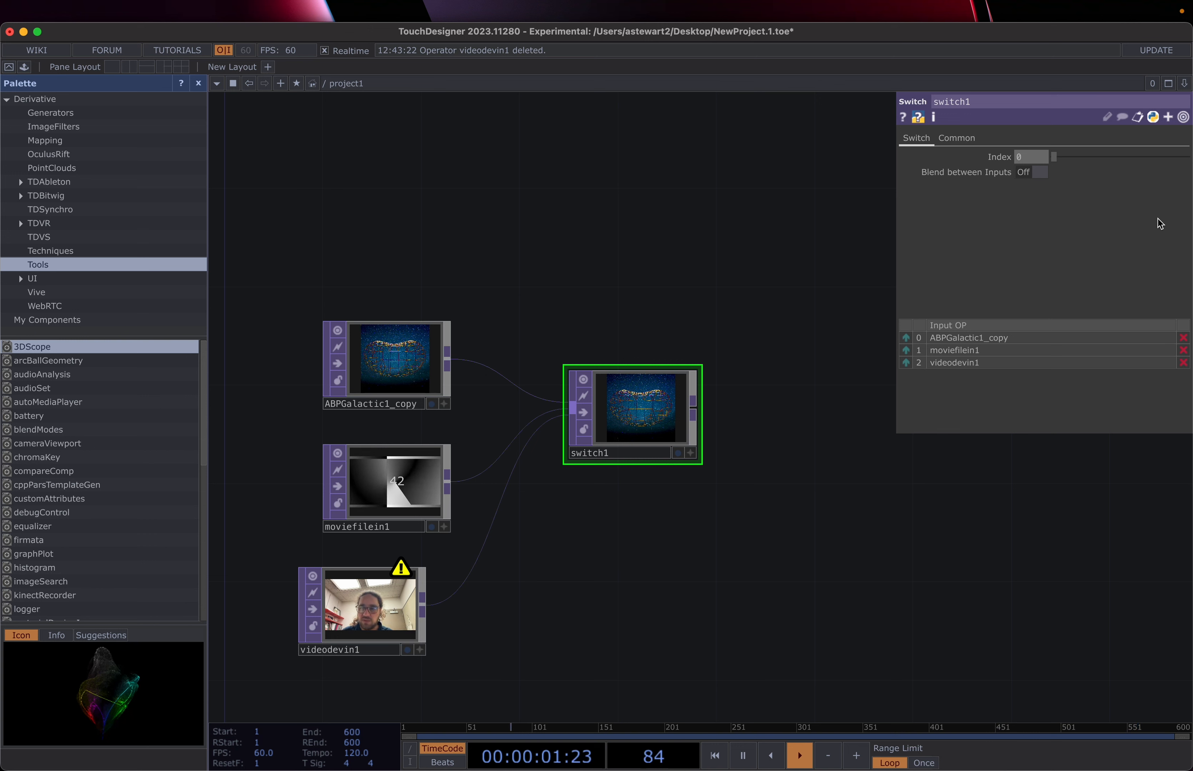
# - Reorder switch1's inputs: move moviefilein1 to the first slot and back, and raise videodevin1 above moviefilein1
pyautogui.click(910, 351)
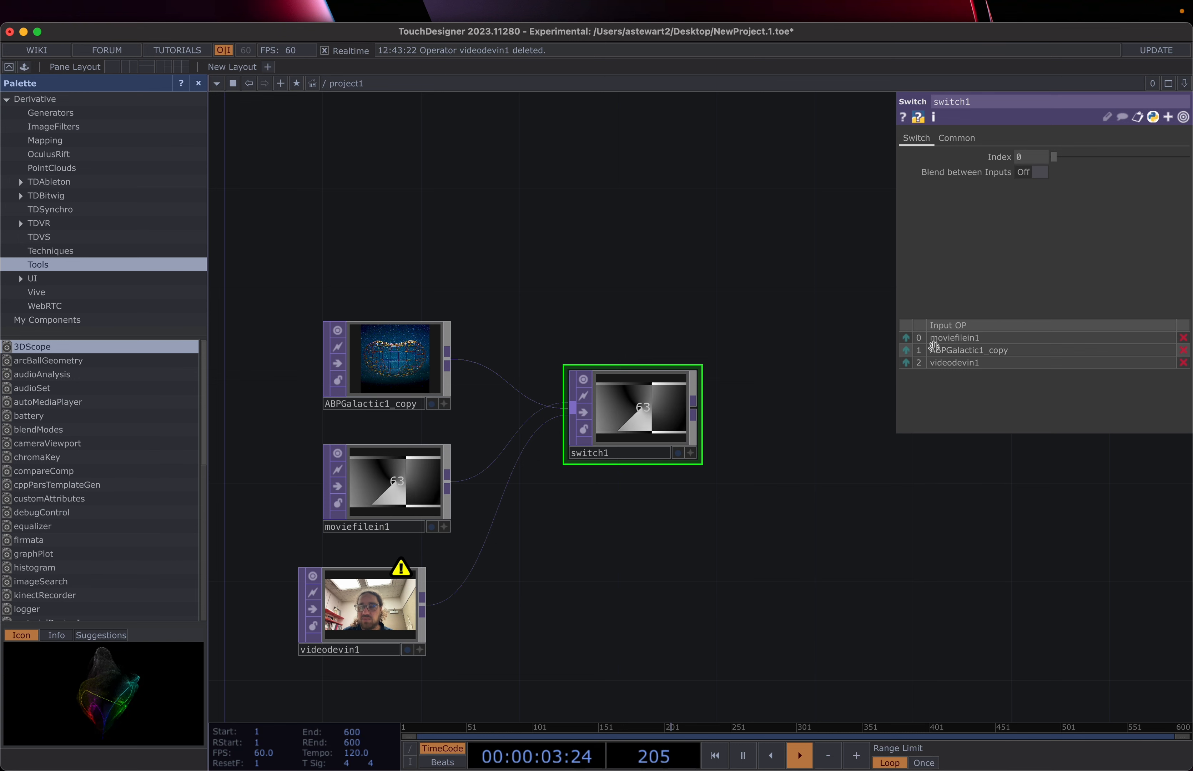
pyautogui.click(906, 352)
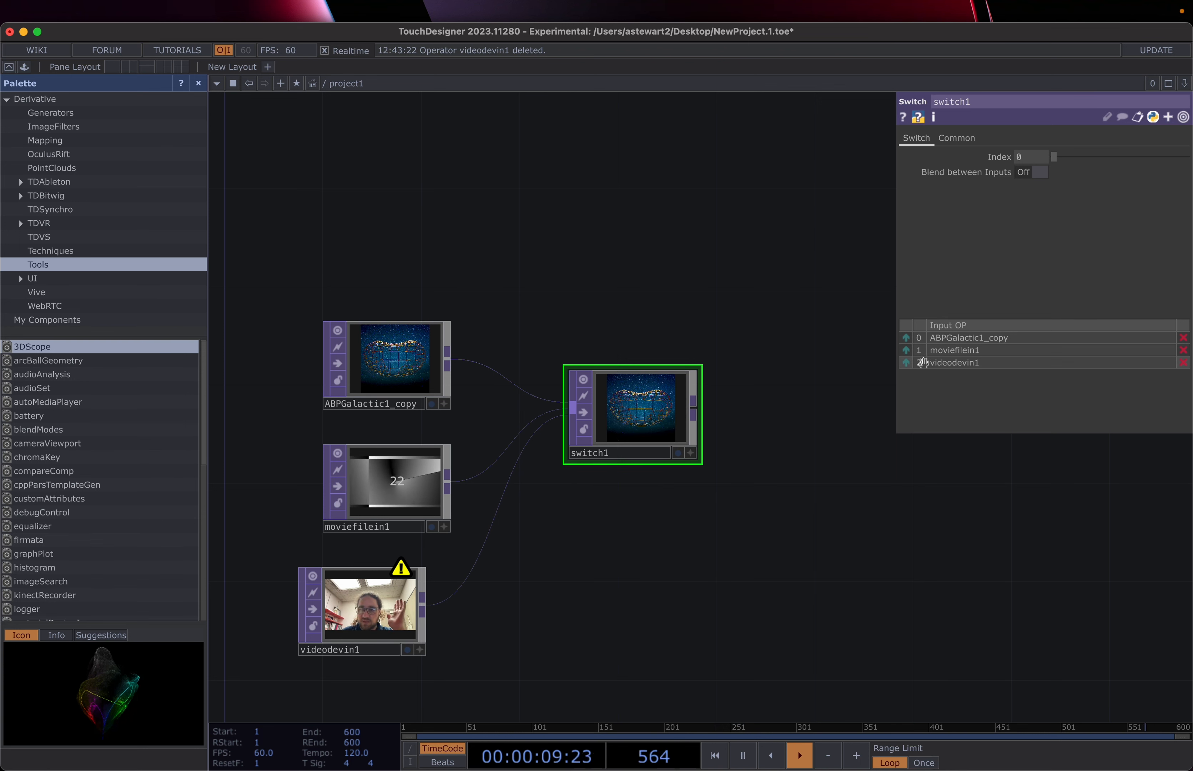
pyautogui.click(905, 364)
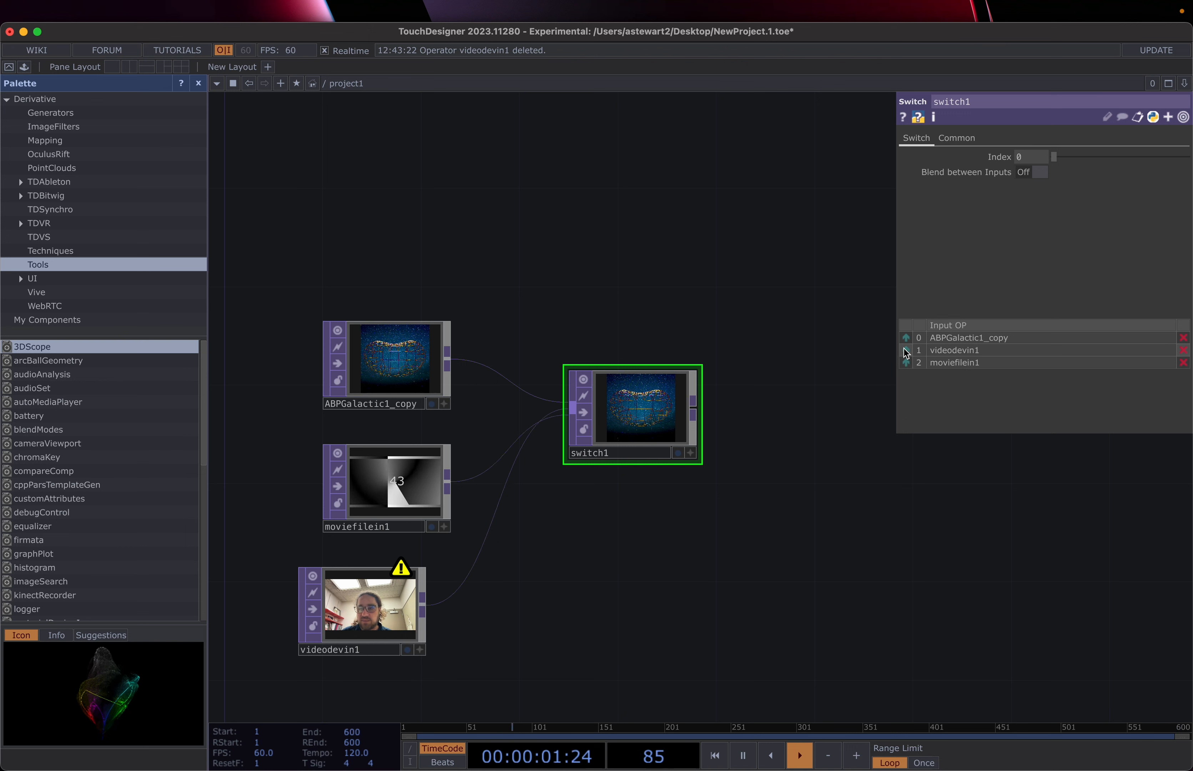
# - Try videodevin1 as switch1's first input, and restore ABPGalactic1_copy to the first slot
pyautogui.click(906, 352)
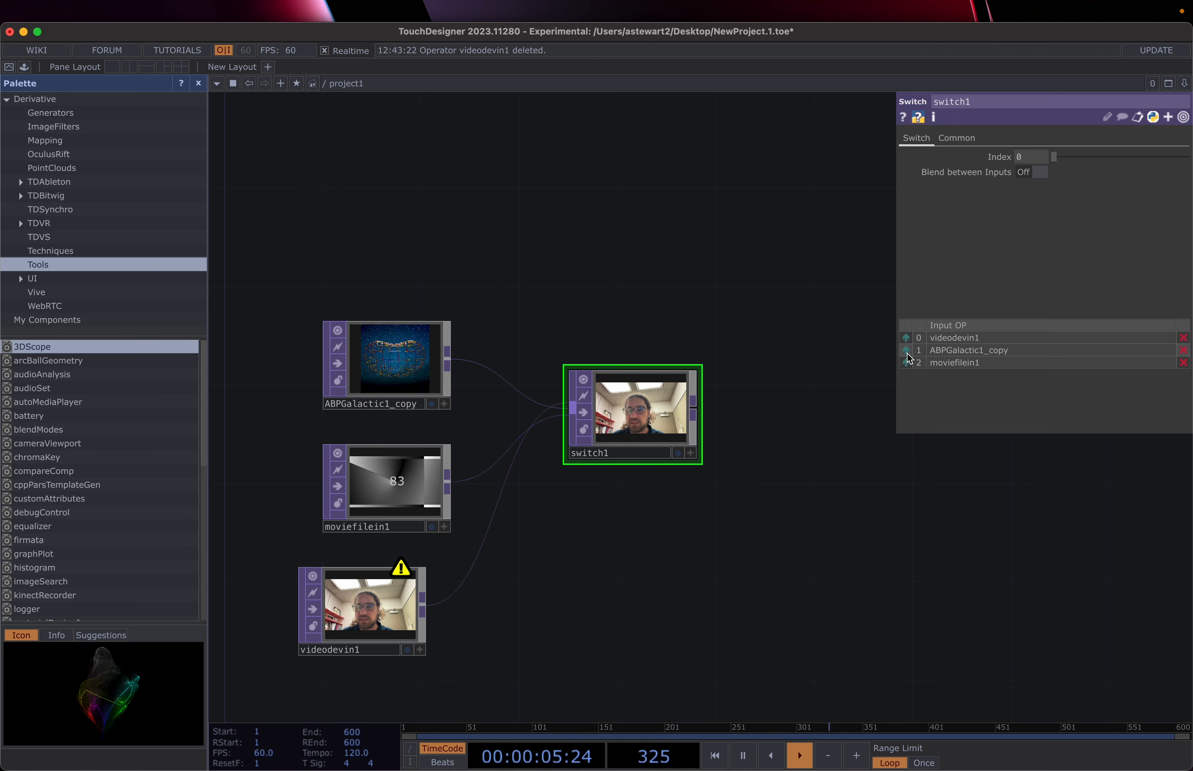
pyautogui.click(907, 353)
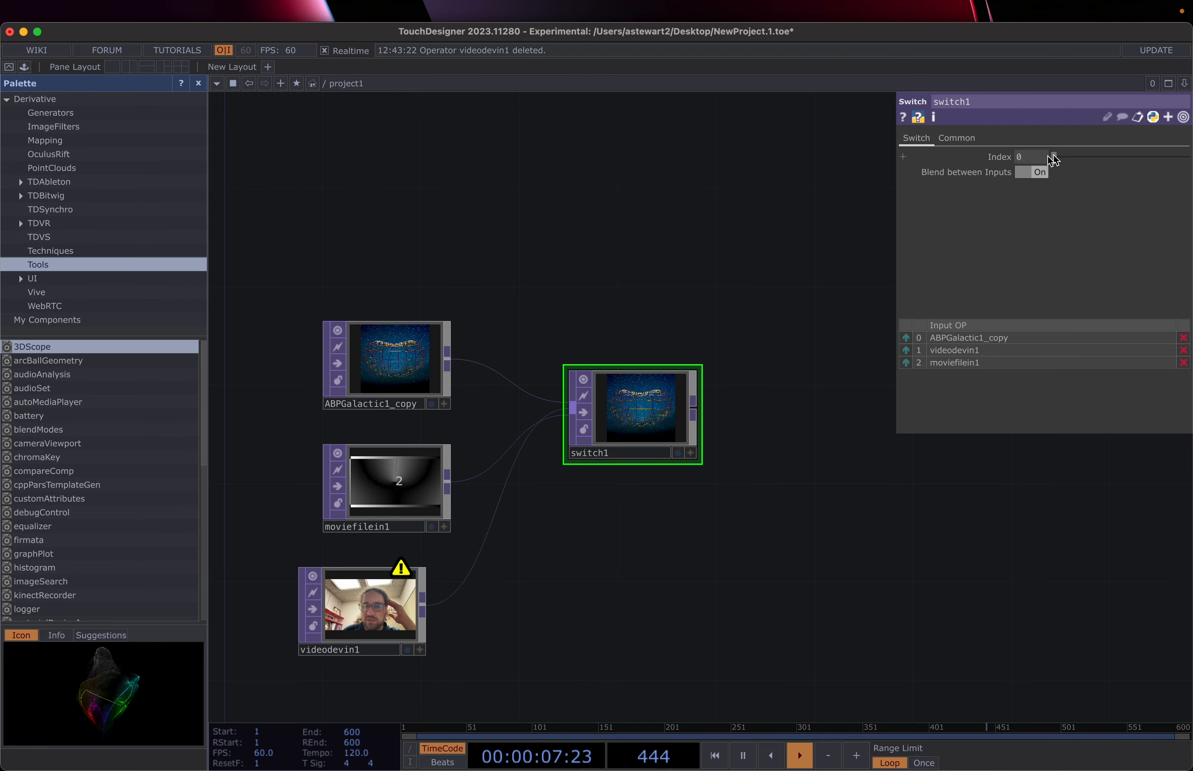
# - Turn on Blend between Inputs for switch1 and test the cross-blend by raising its Index to about 1.19, ending at 0
pyautogui.scroll(1, 687, 412)
pyautogui.scroll(10, 667, 409)
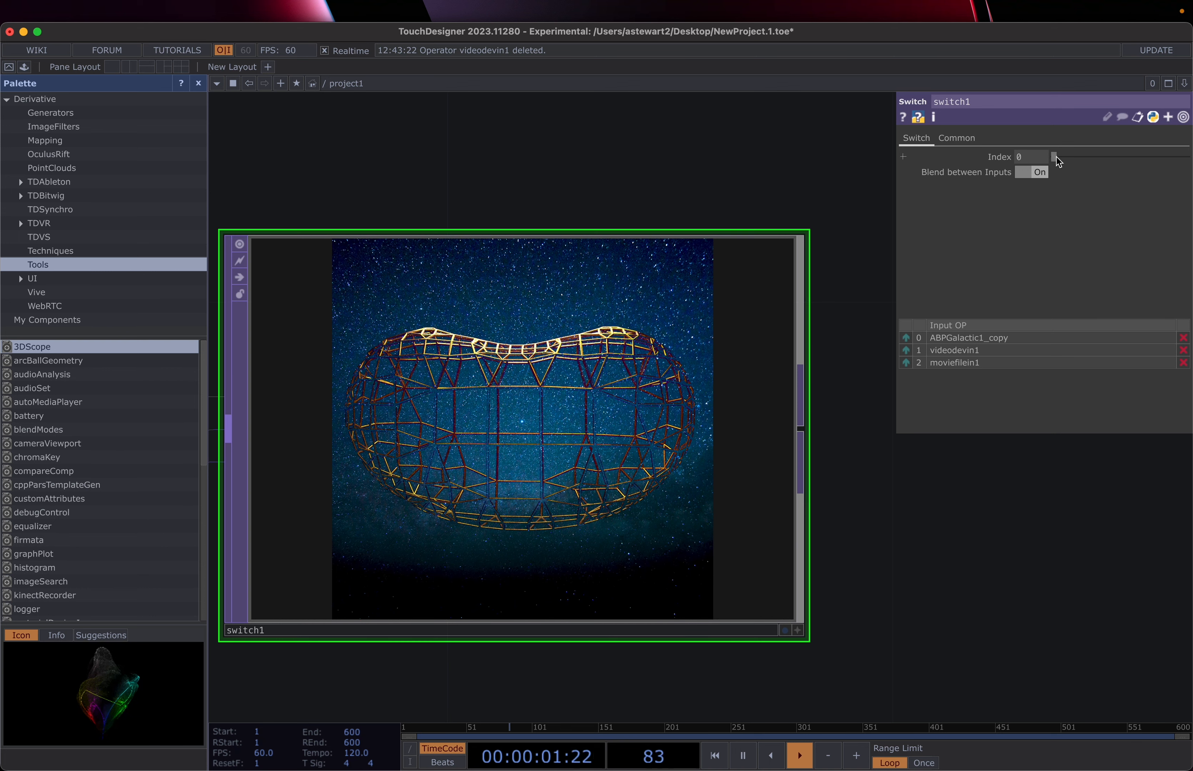
pyautogui.moveTo(1059, 162); pyautogui.dragTo(1074, 160)
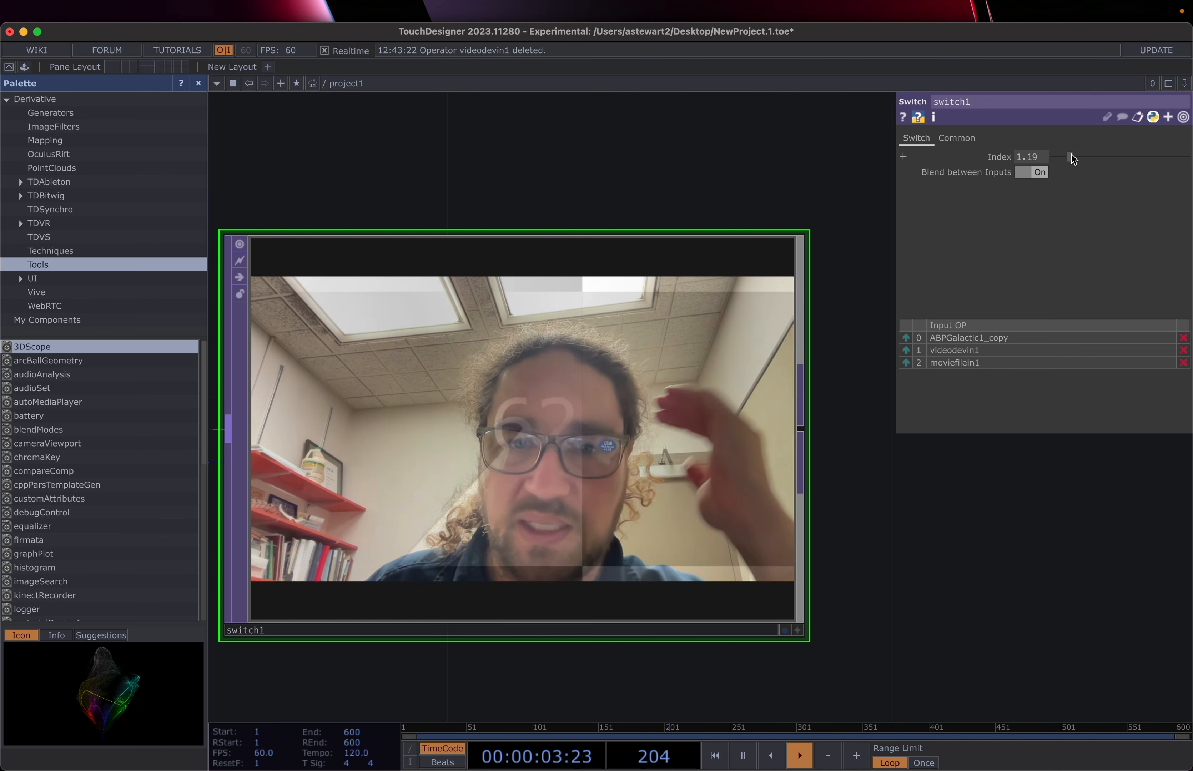
pyautogui.moveTo(1071, 155); pyautogui.dragTo(1072, 155)
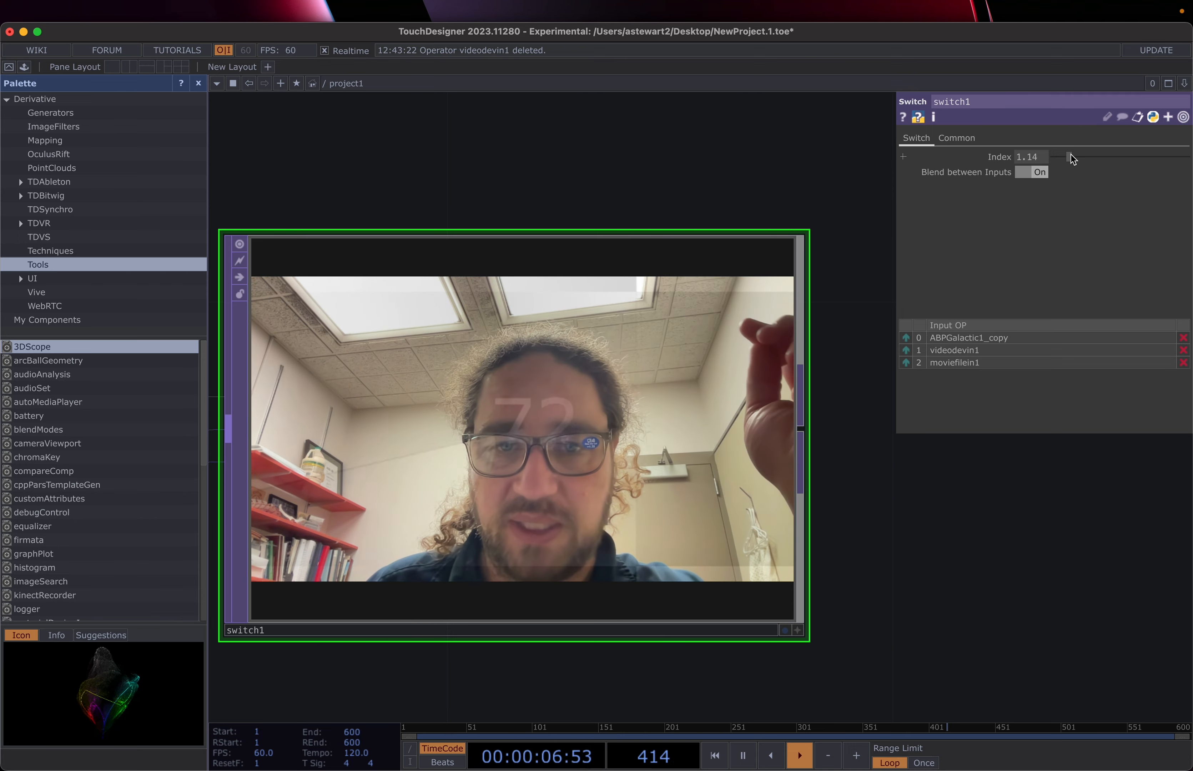
pyautogui.moveTo(1073, 160); pyautogui.dragTo(1027, 165)
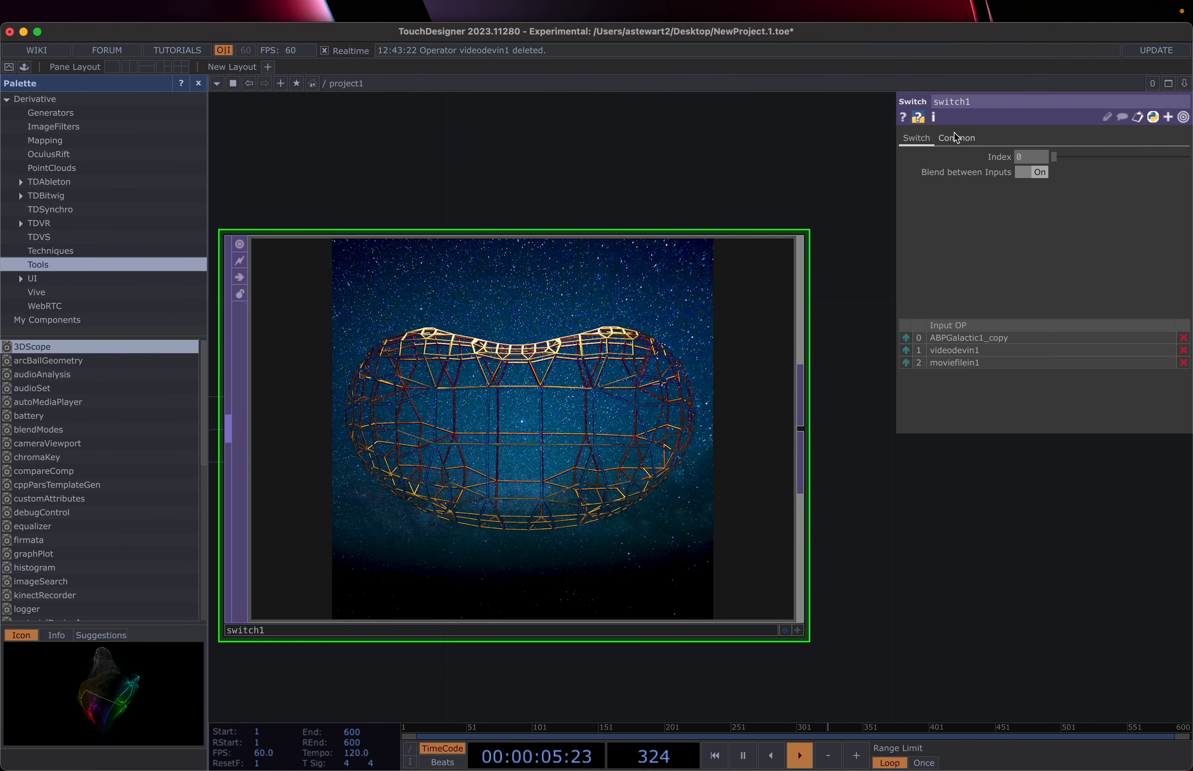
# - Try Custom Resolution at 256 x 256 as switch1's Output Resolution, test it with the Index, and restore Use Input
pyautogui.click(956, 140)
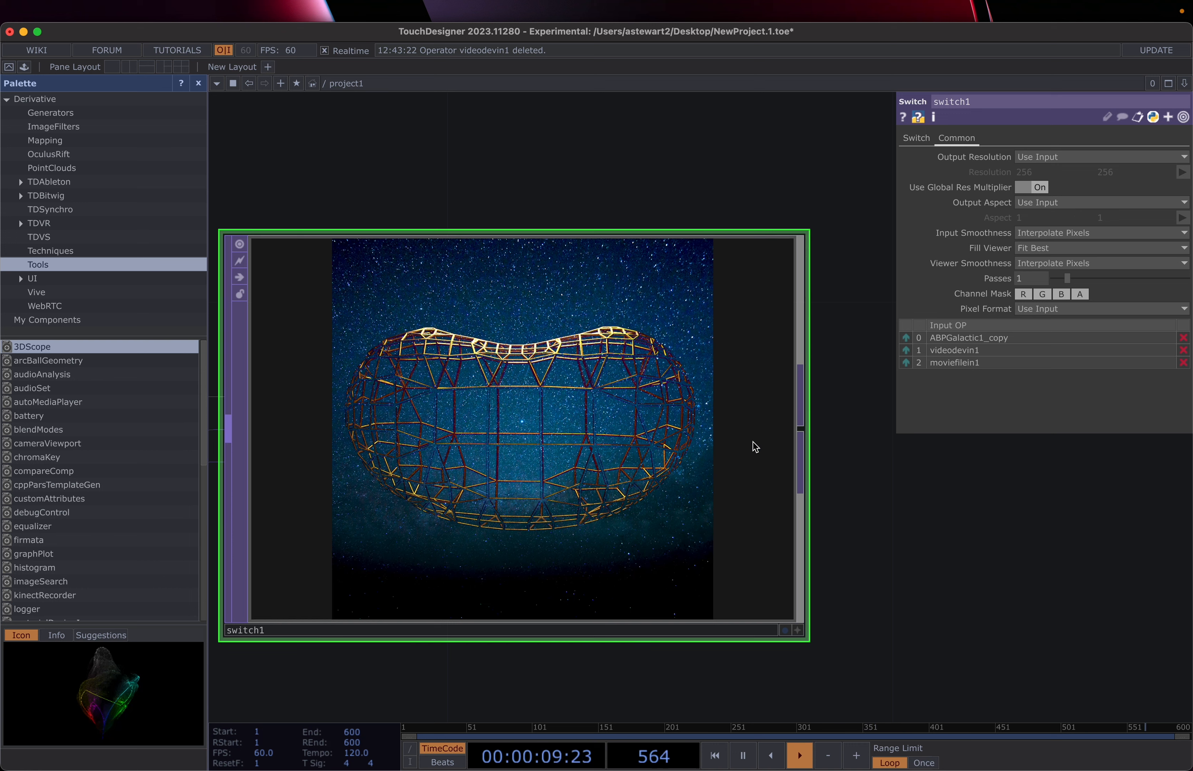
pyautogui.click(1125, 157)
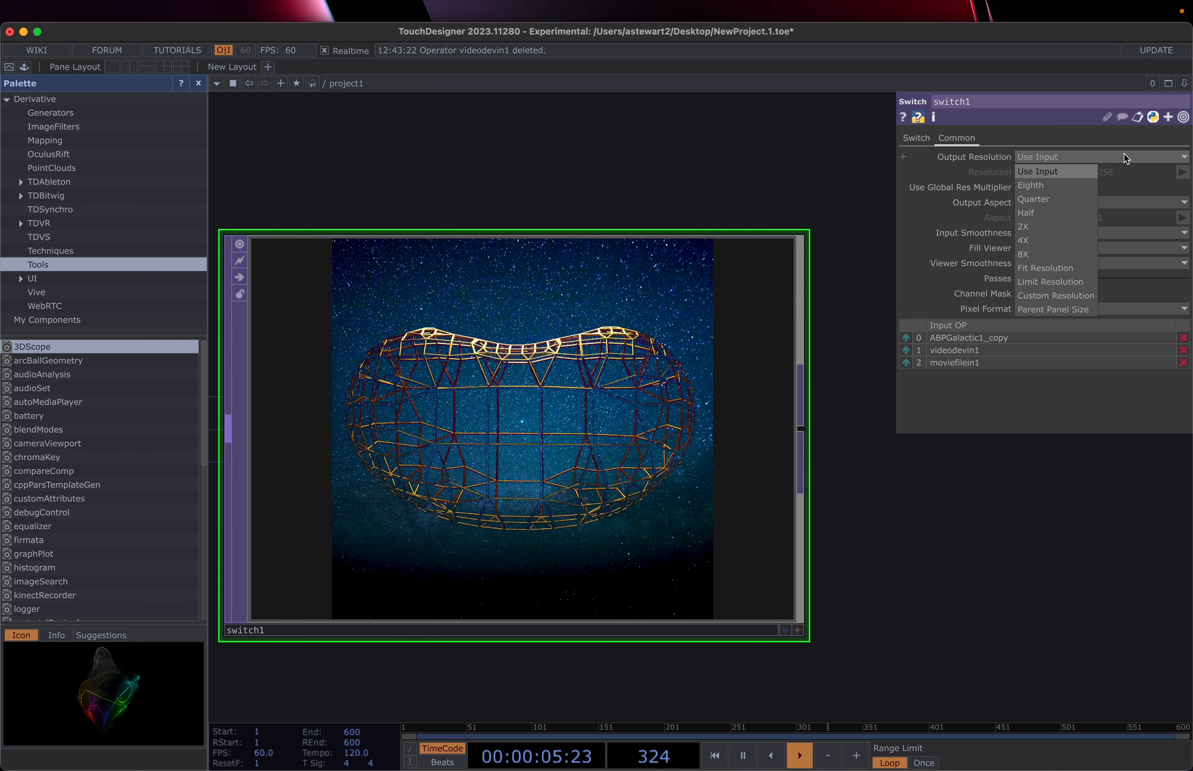
pyautogui.click(1124, 156)
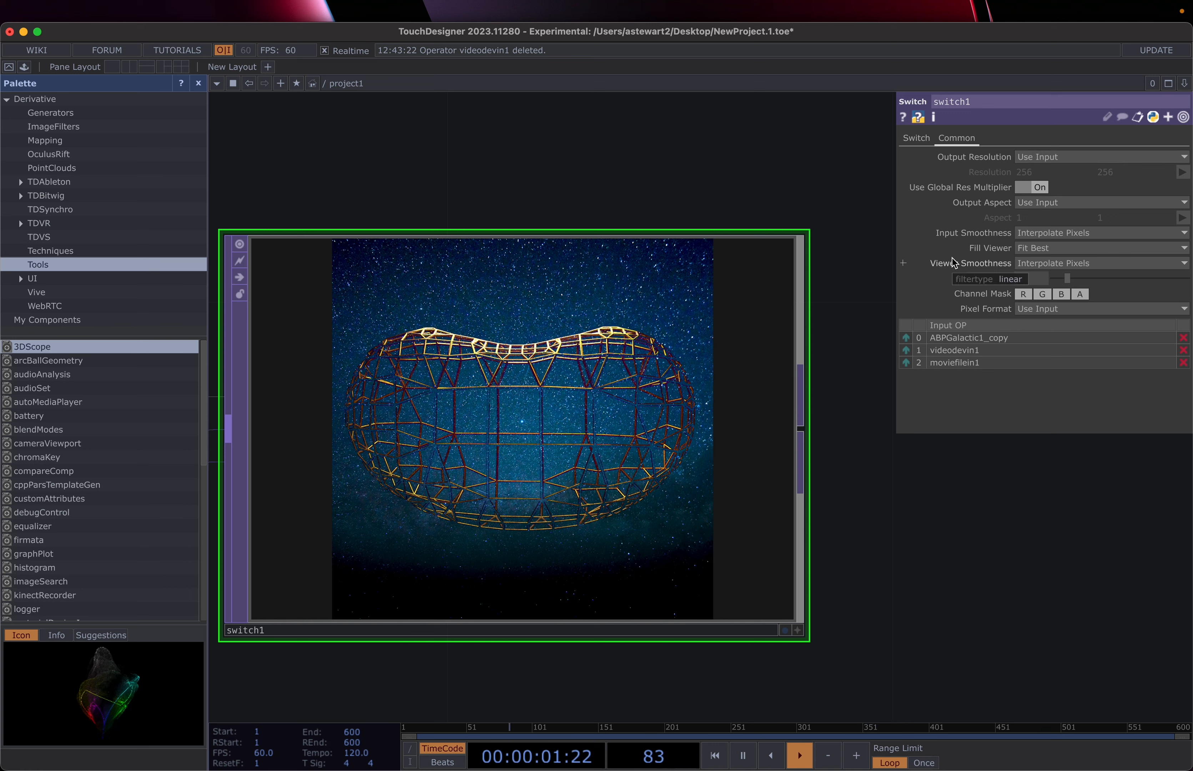
pyautogui.scroll(-4, 612, 389)
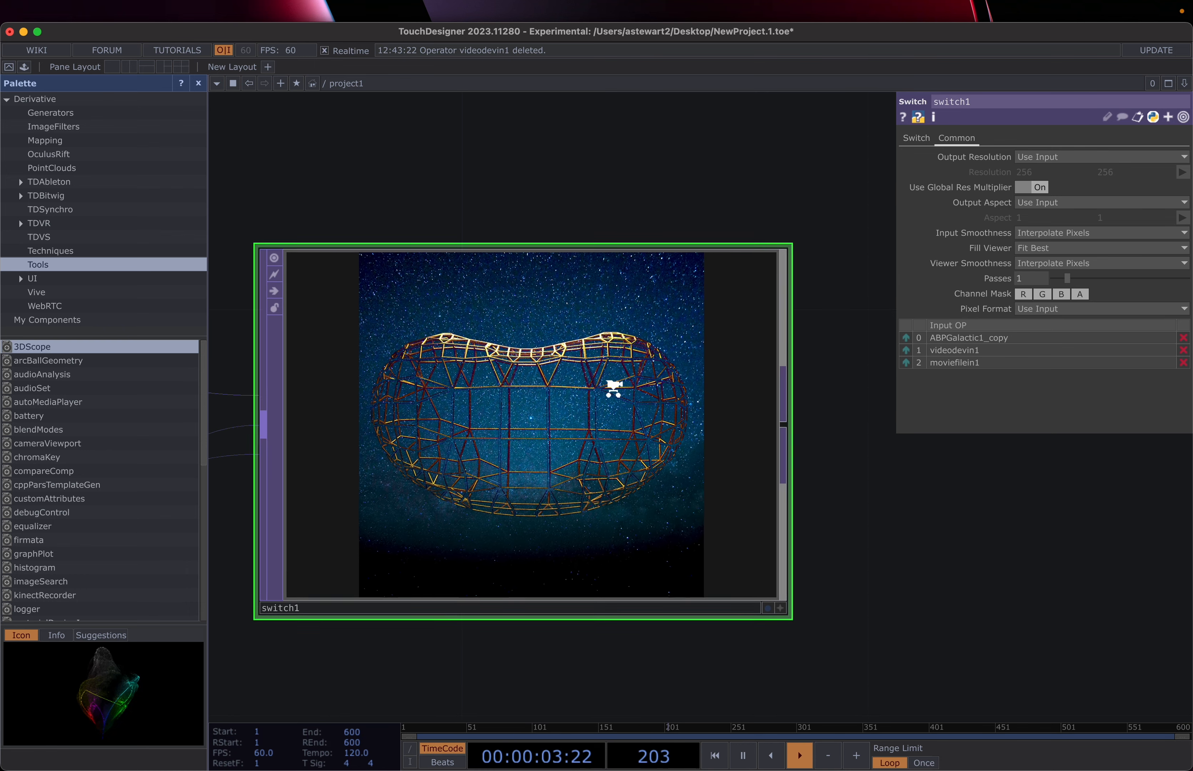
pyautogui.scroll(-5, 613, 389)
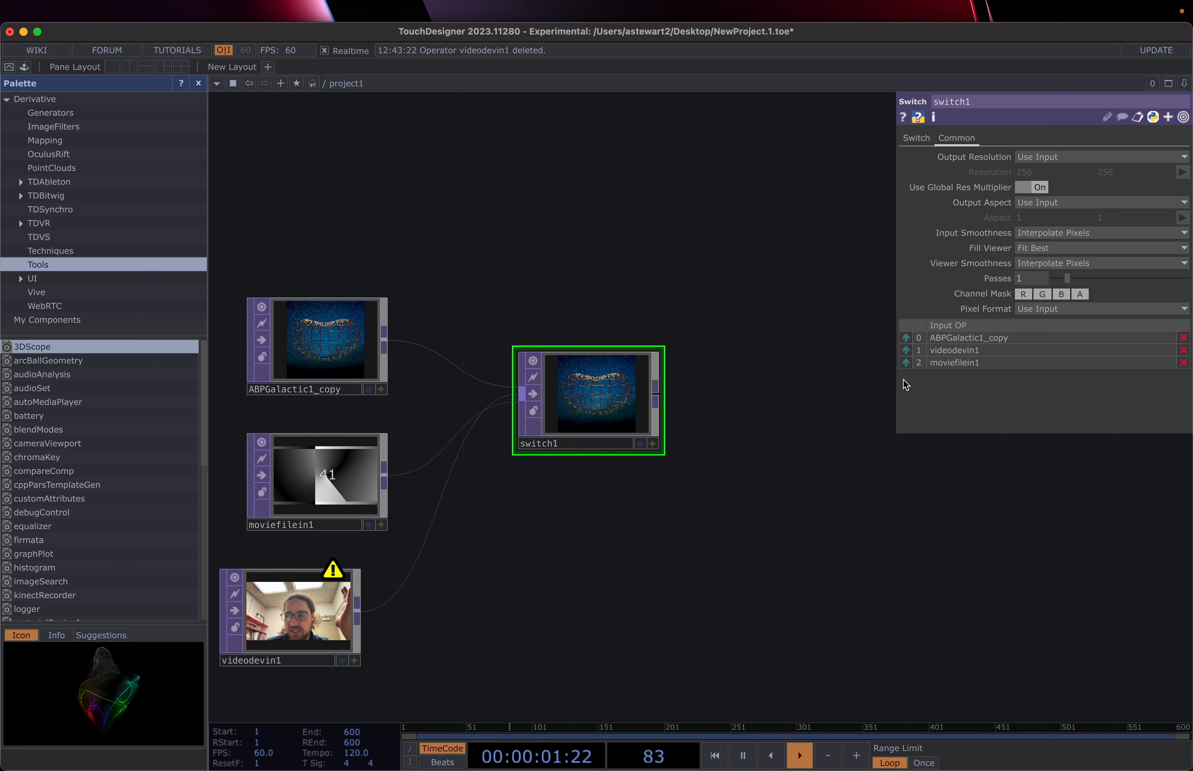
pyautogui.click(1073, 157)
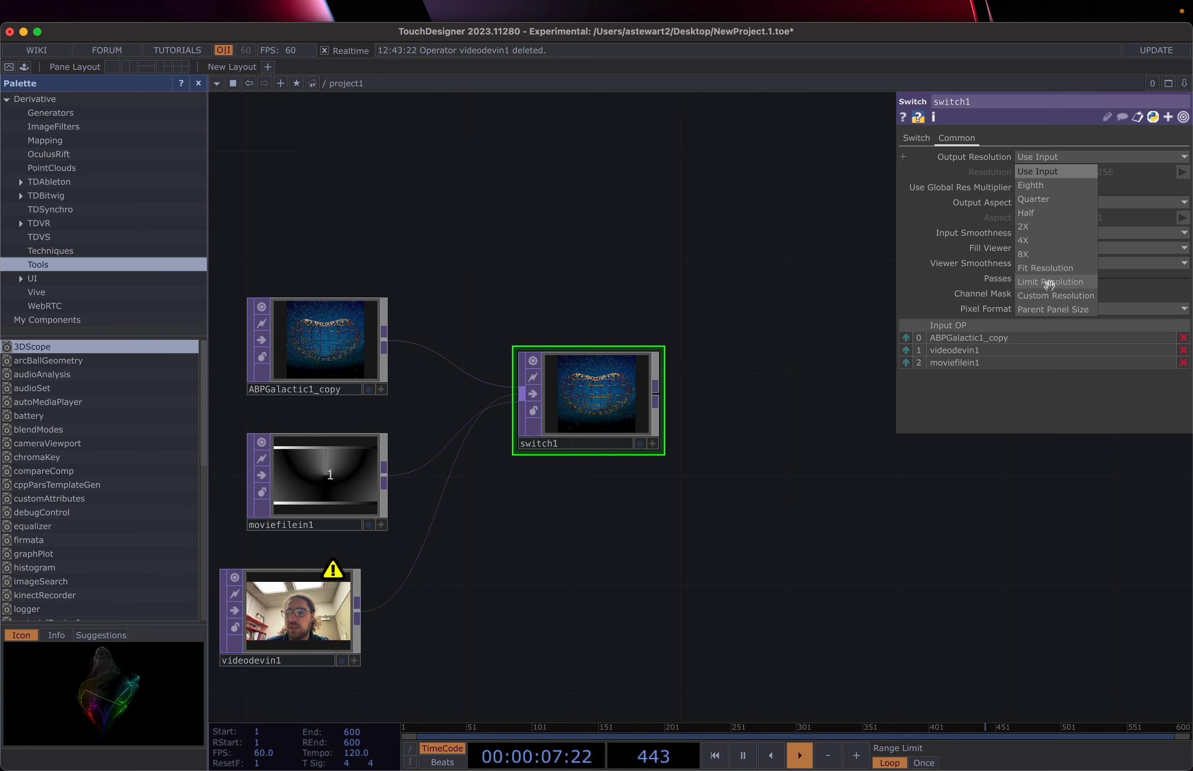
pyautogui.click(1052, 297)
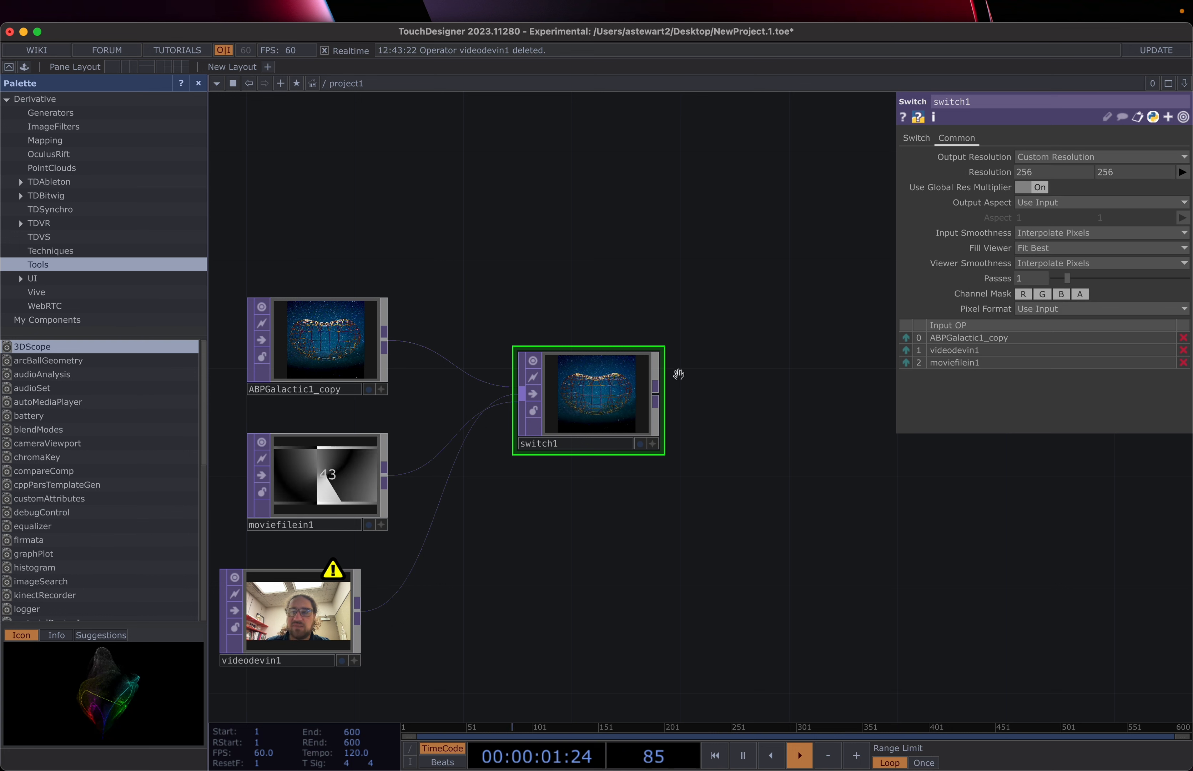
pyautogui.click(917, 137)
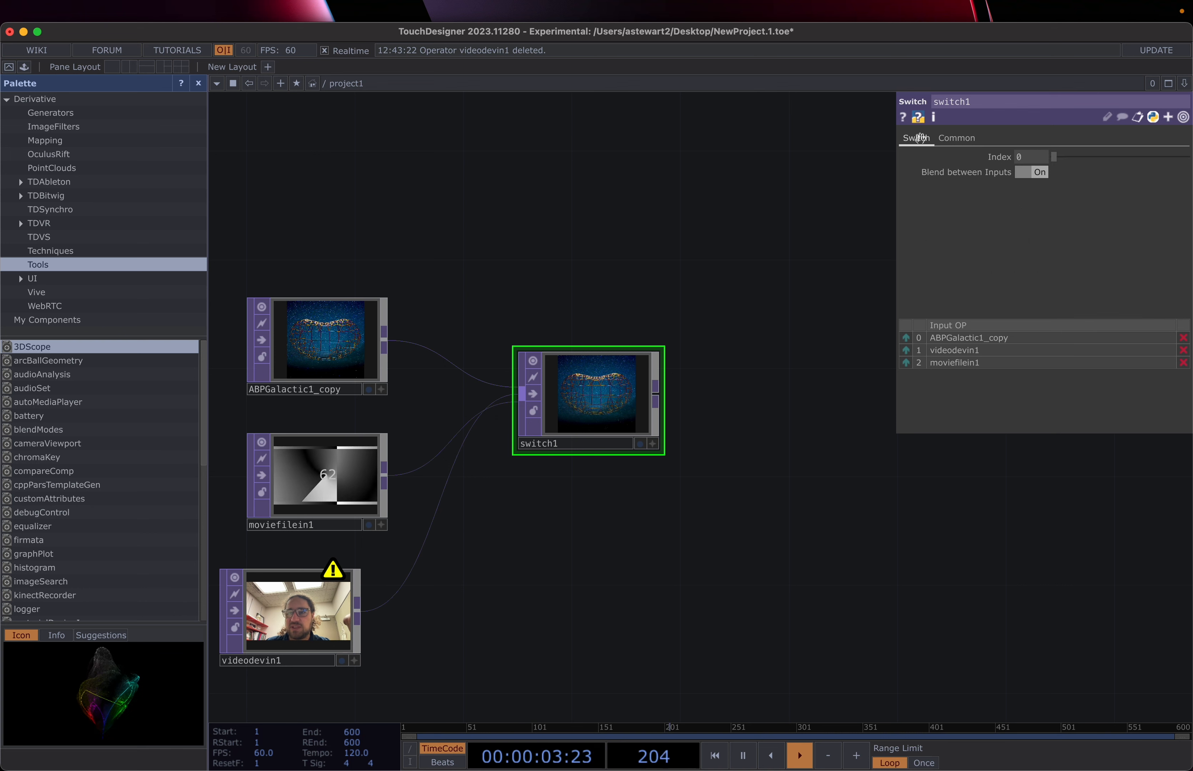
pyautogui.moveTo(1058, 159); pyautogui.dragTo(958, 178)
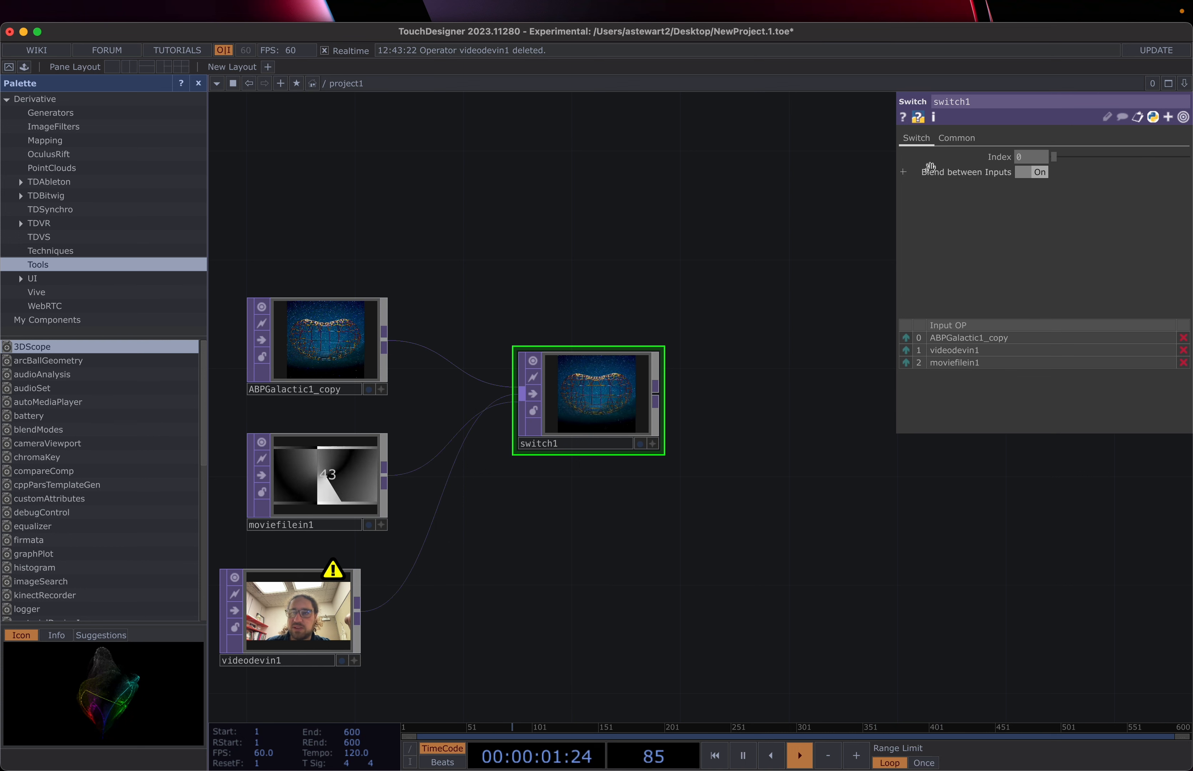
pyautogui.click(955, 139)
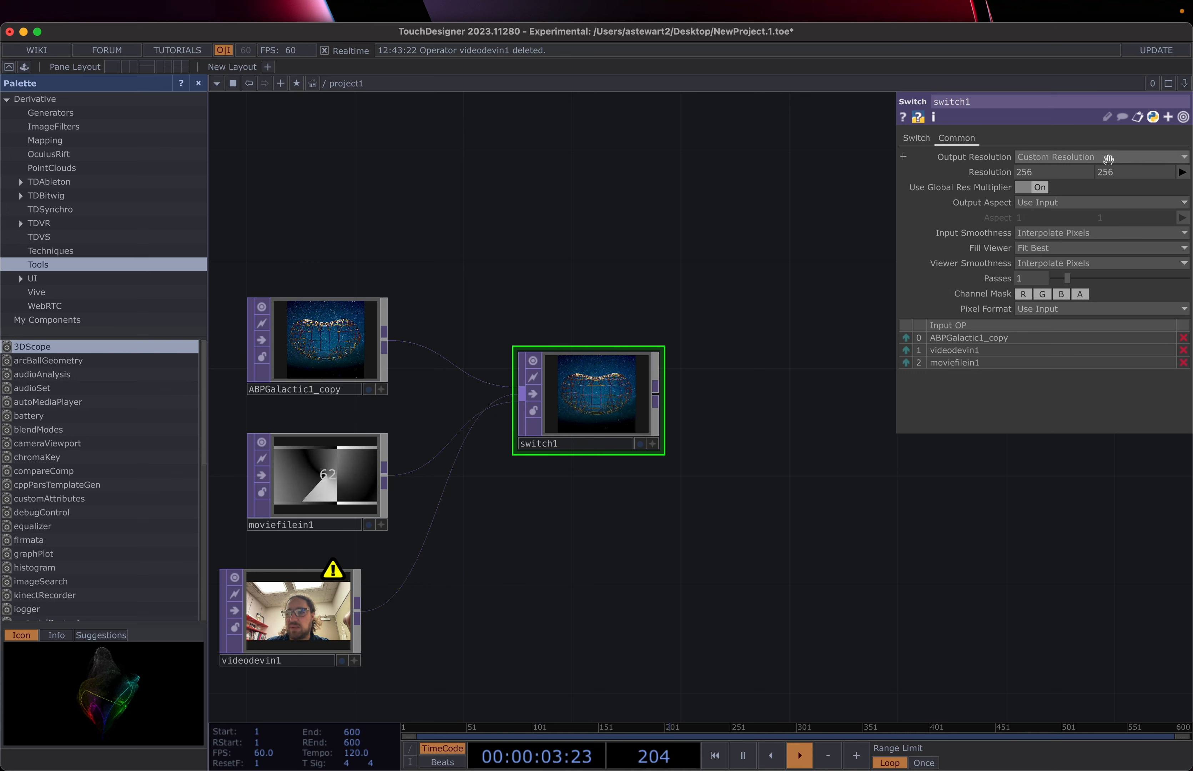
pyautogui.click(1083, 157)
pyautogui.click(1085, 175)
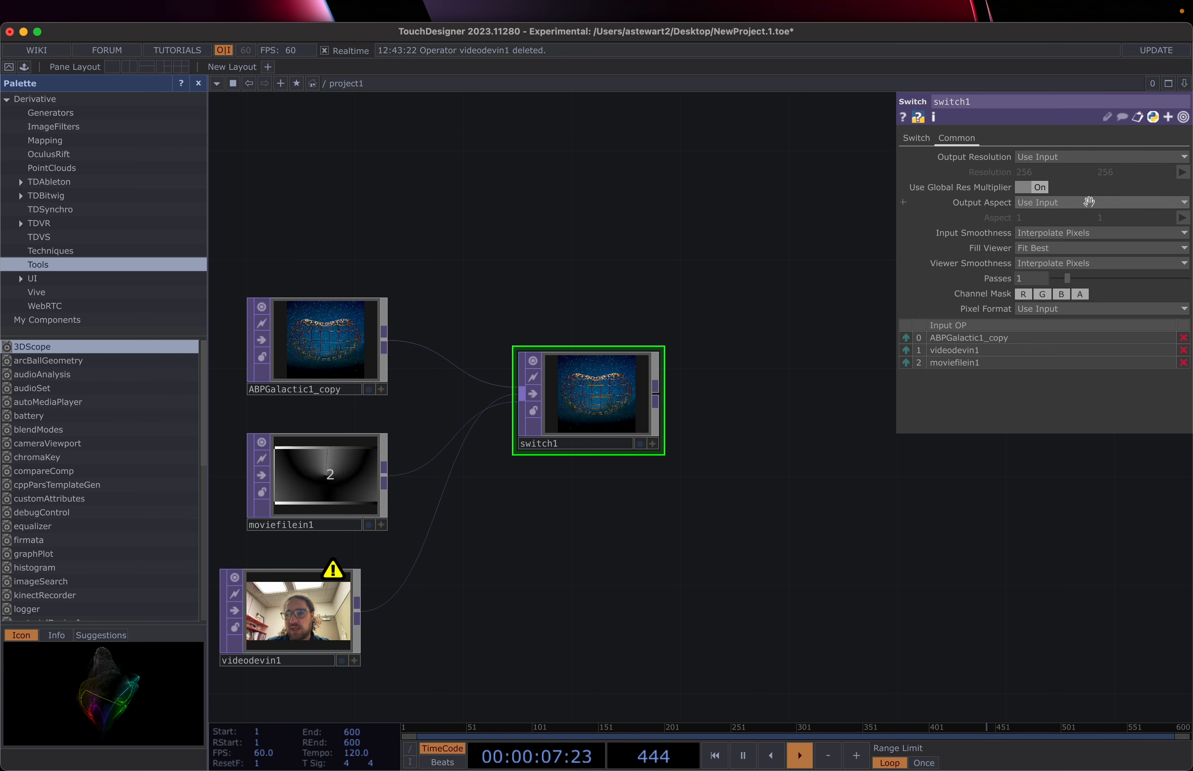
# - Set switch1's Output Aspect to Custom Aspect at 16 x 9, and test it by varying the Index, ending at 0
pyautogui.click(1108, 203)
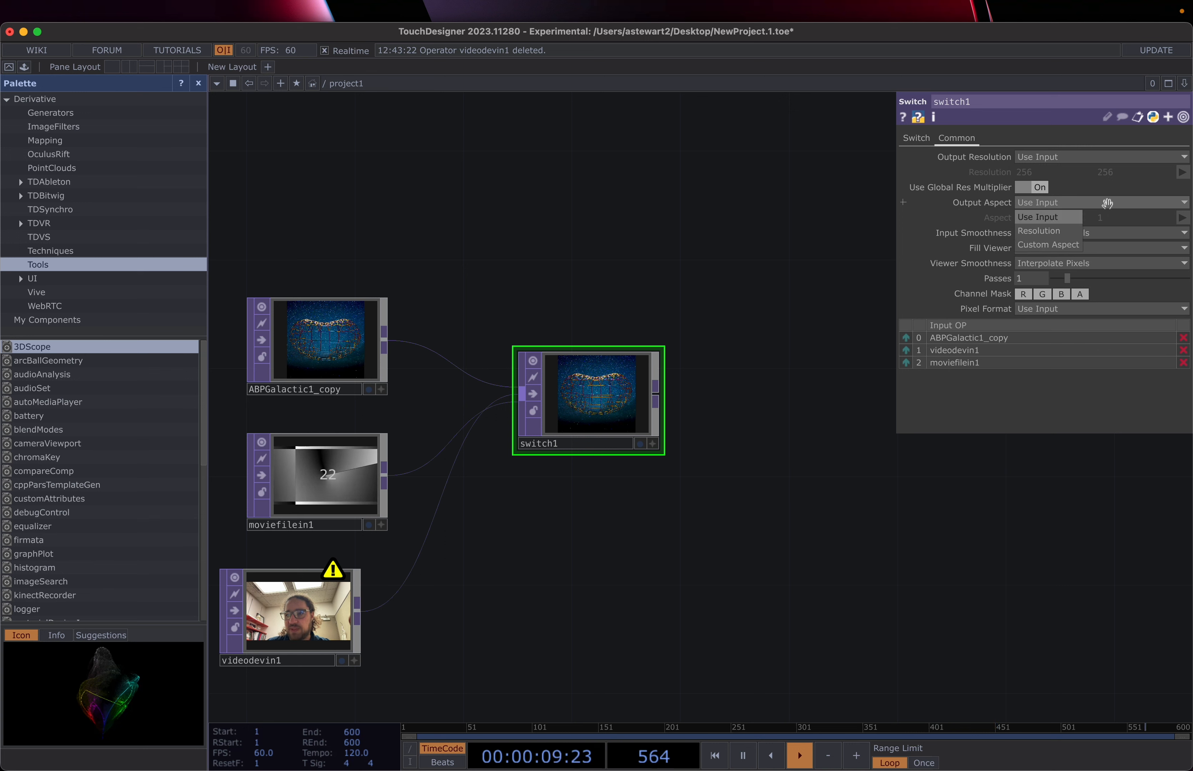
pyautogui.click(1060, 244)
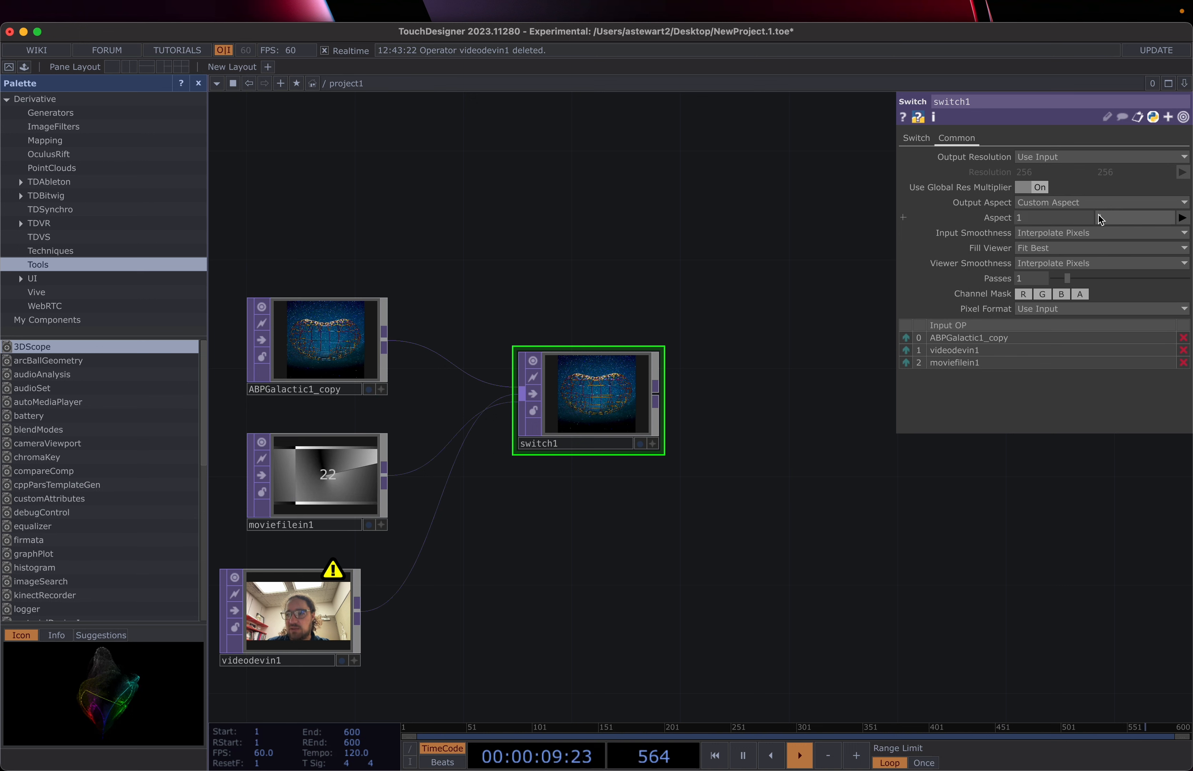
pyautogui.click(1182, 219)
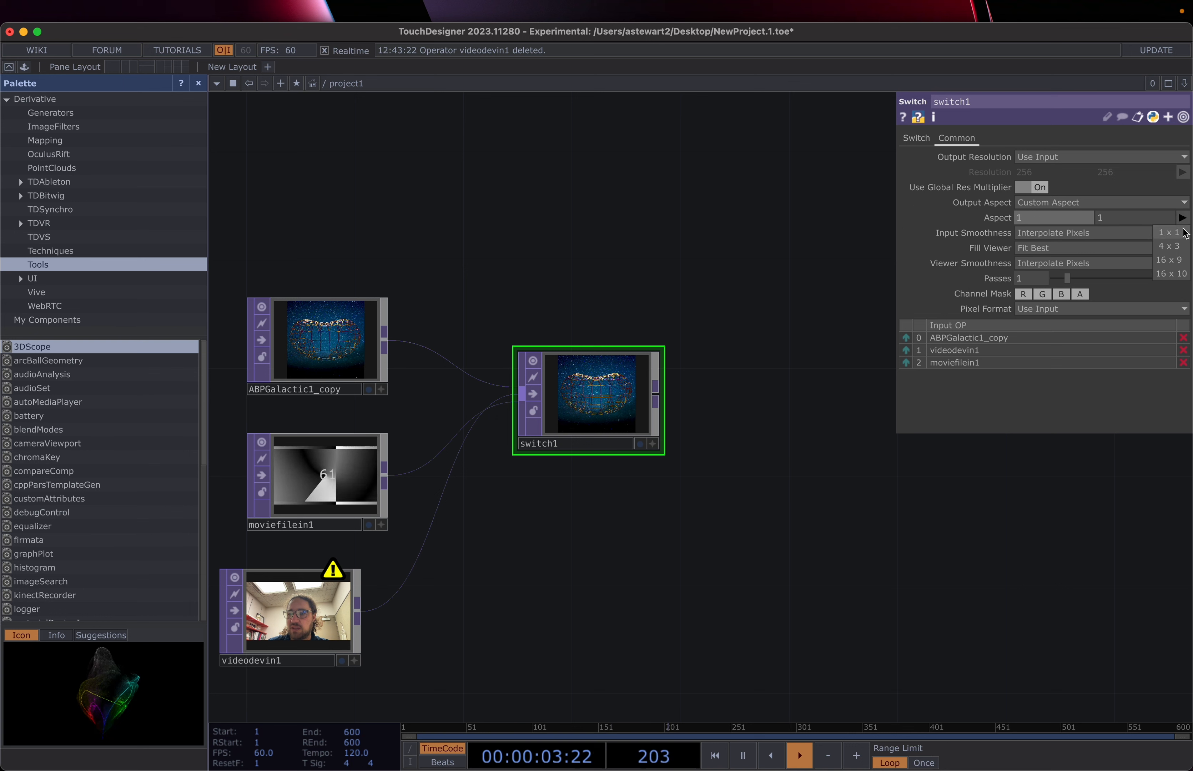
pyautogui.click(1171, 259)
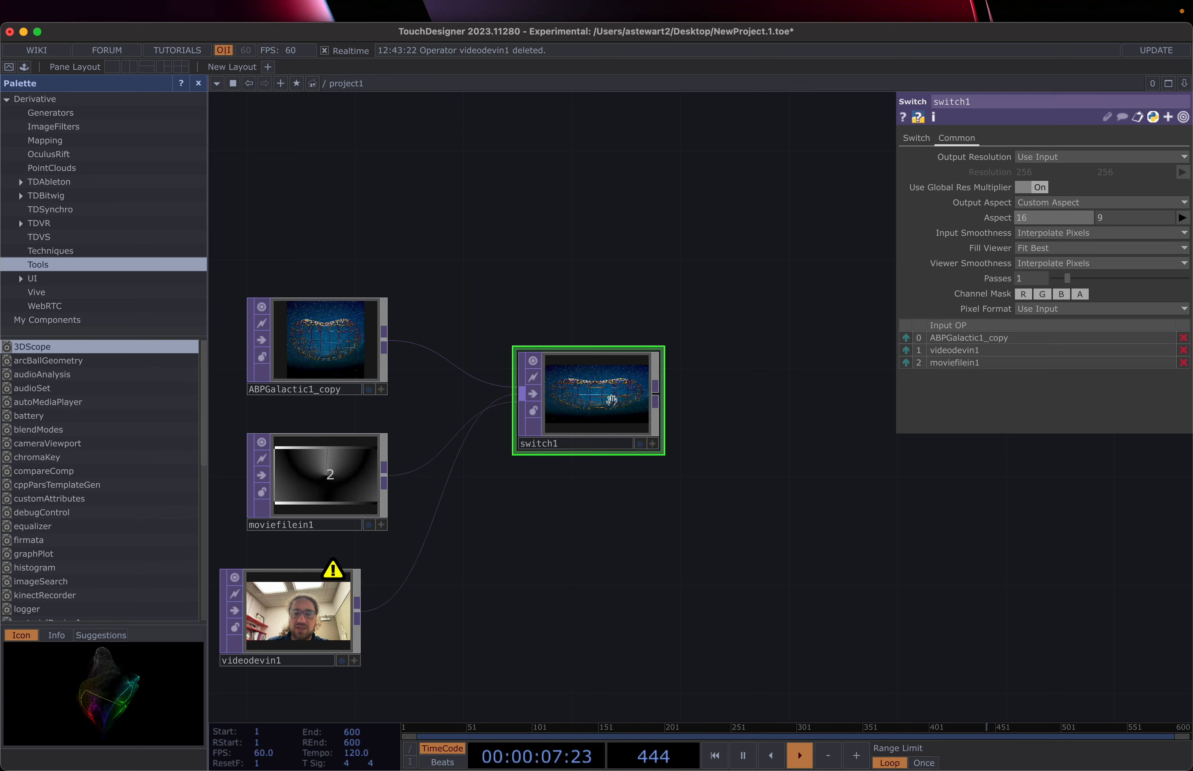
pyautogui.click(917, 137)
pyautogui.moveTo(1049, 160); pyautogui.dragTo(1010, 157)
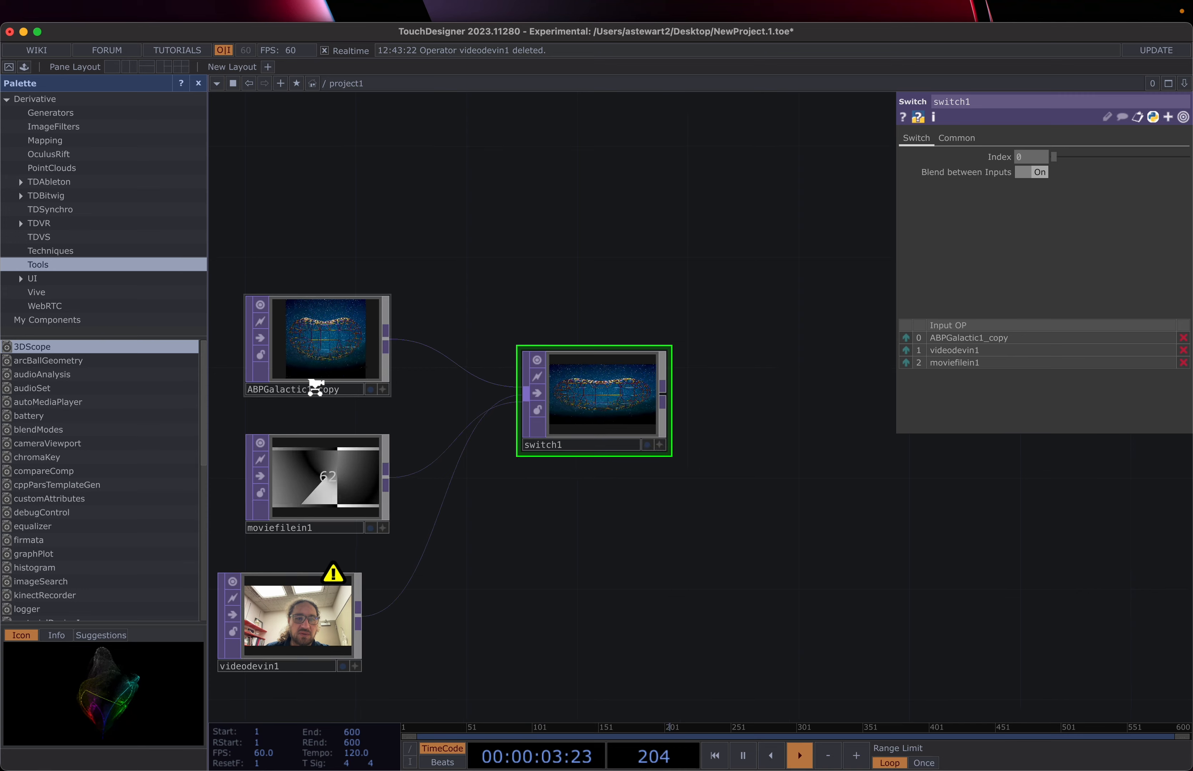
# - Inspect ABPGalactic1_copy up close and compare its image proportions with switch1's output
pyautogui.scroll(5, 314, 385)
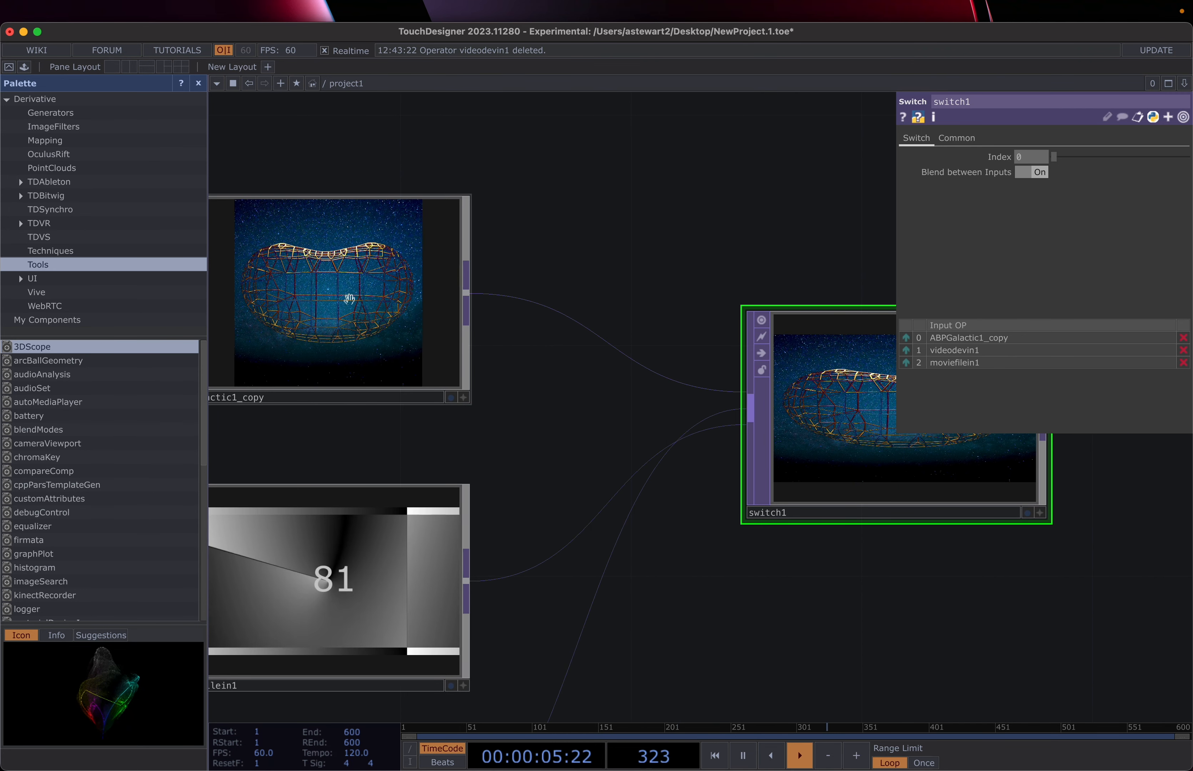
pyautogui.click(349, 299)
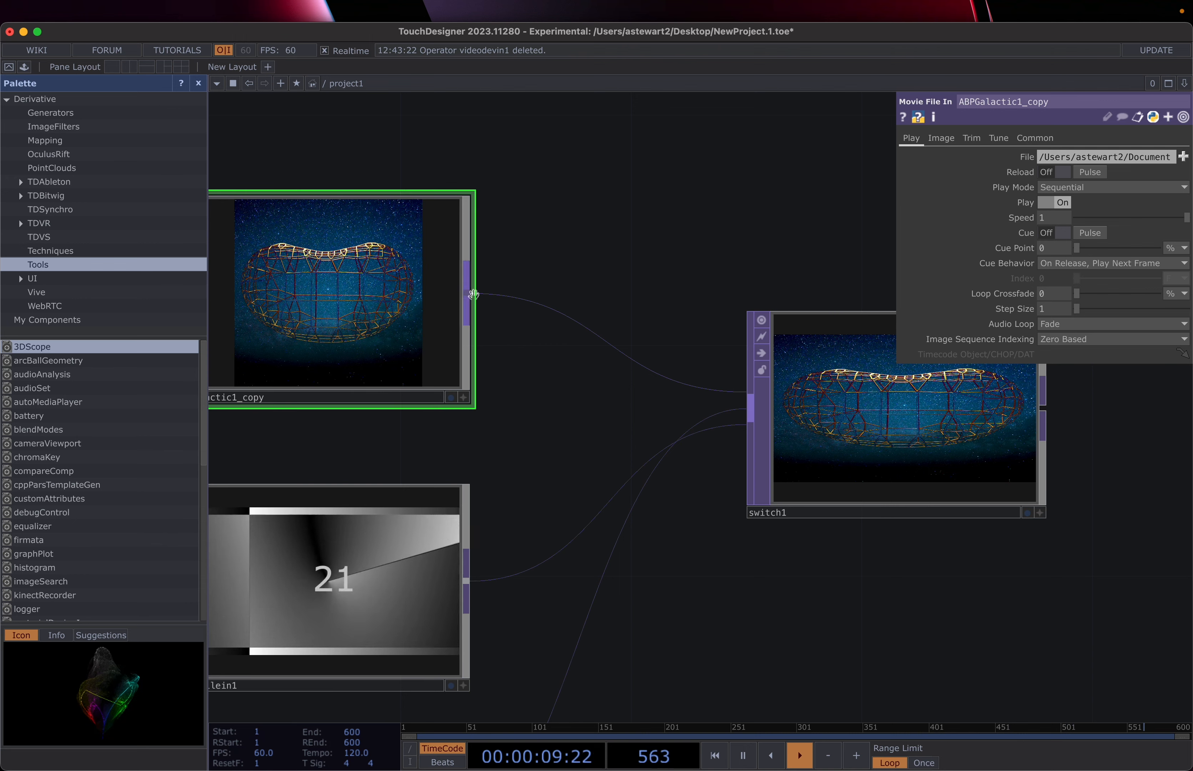
pyautogui.scroll(-5, 329, 296)
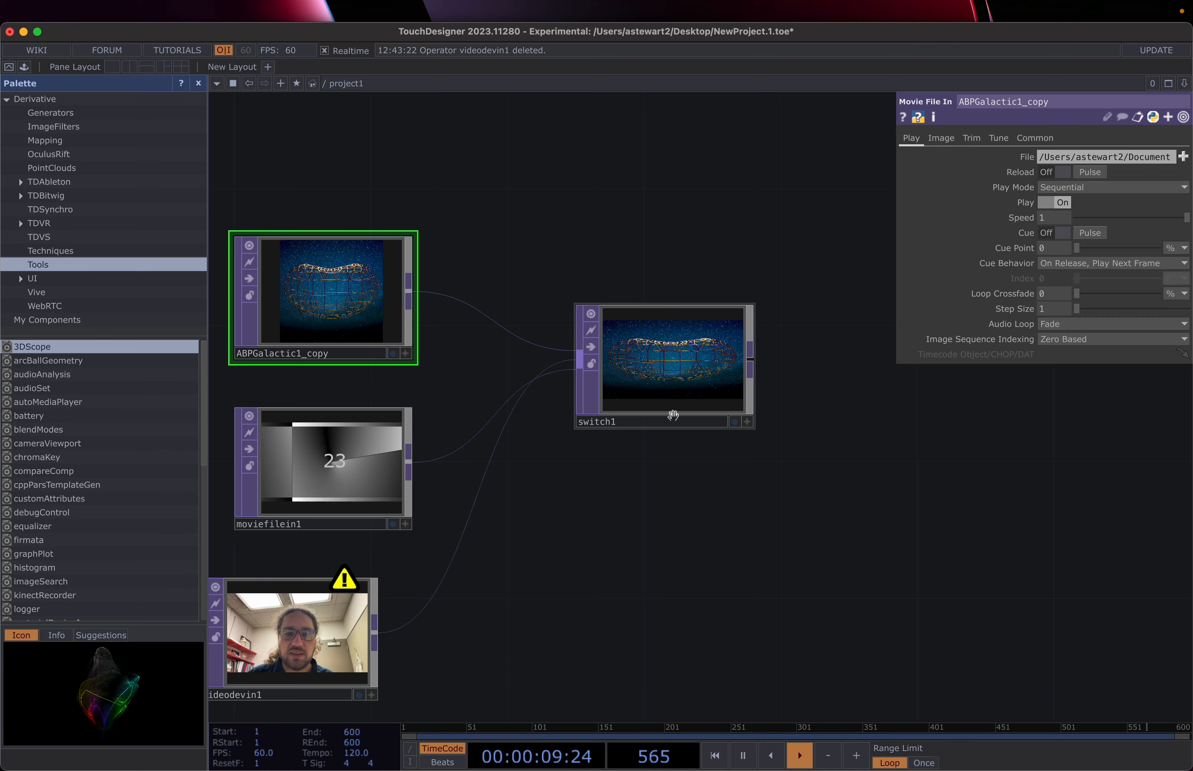
pyautogui.scroll(-5, 677, 413)
pyautogui.scroll(6, 674, 412)
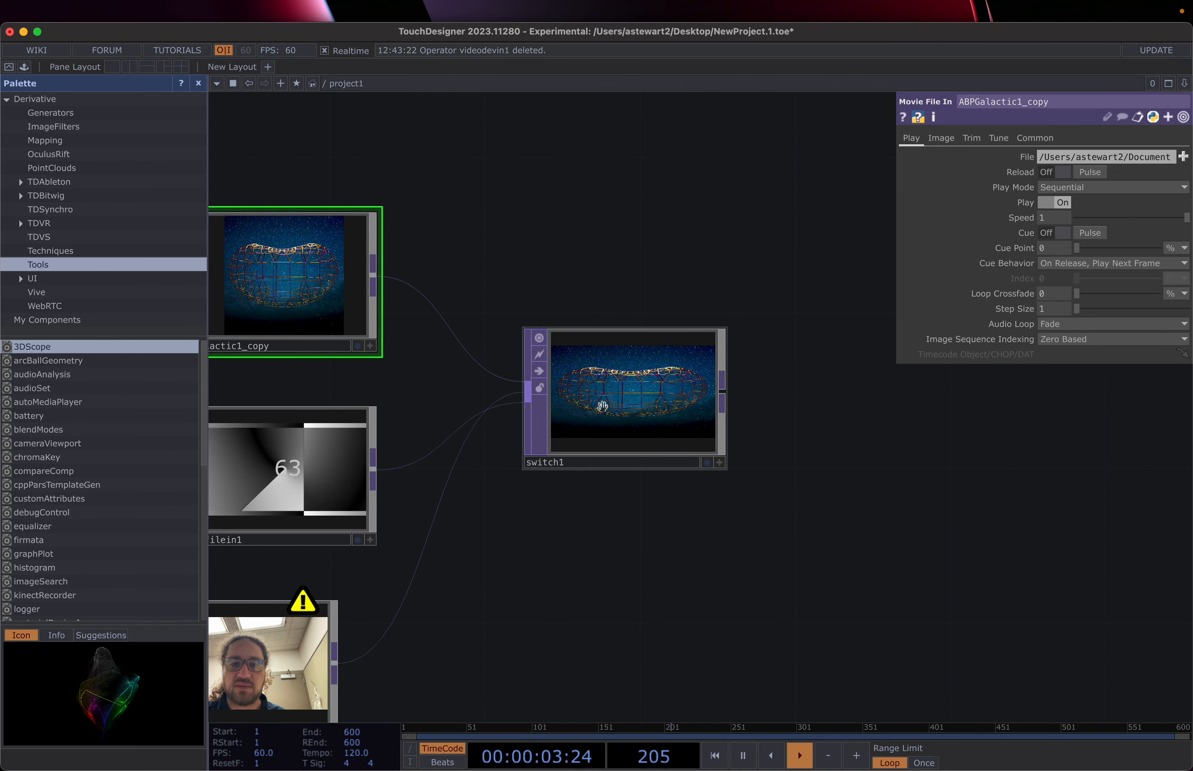
pyautogui.scroll(-3, 601, 404)
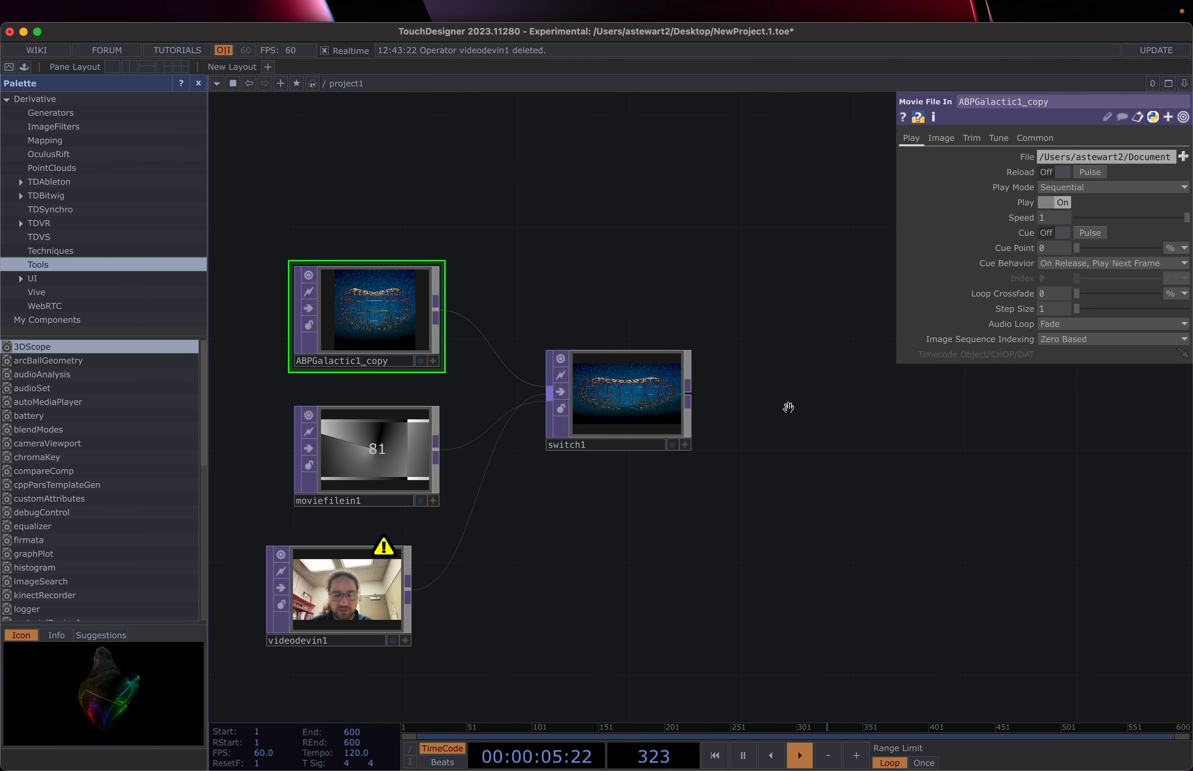
# - Add an Out TOP after switch1 and wire switch1's output into it
pyautogui.press('Tab')
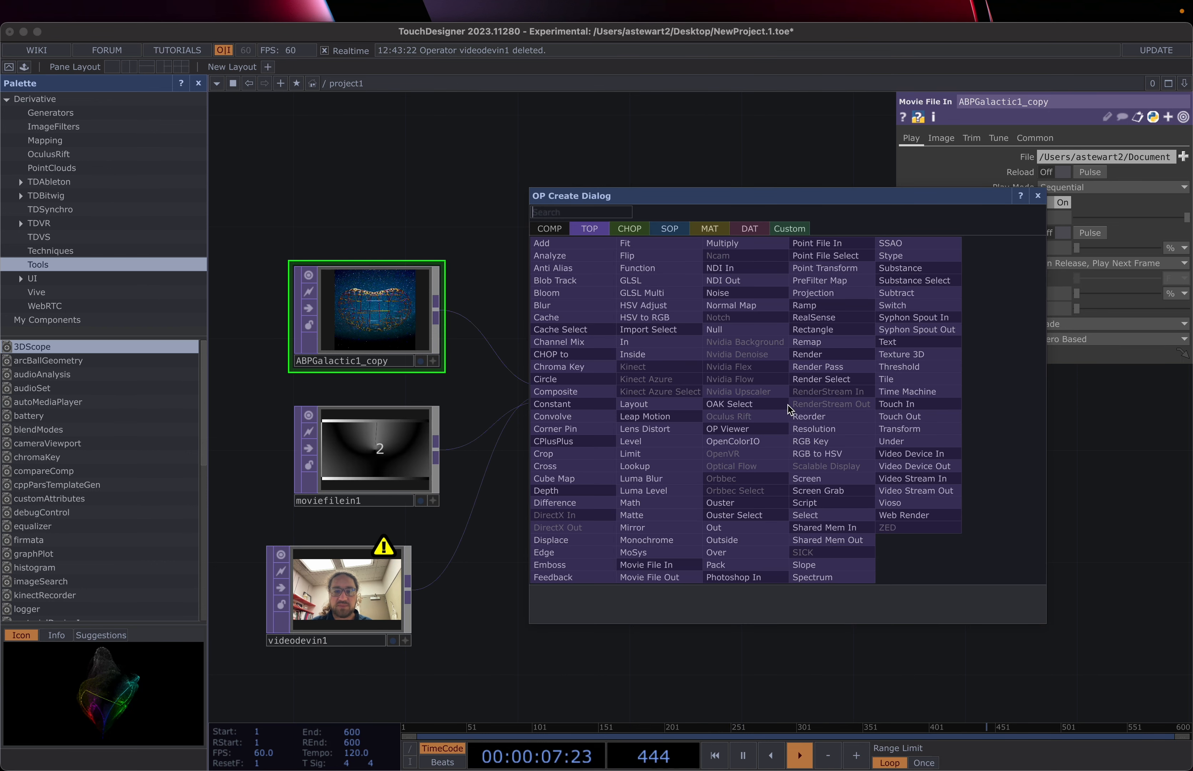
pyautogui.write('out')
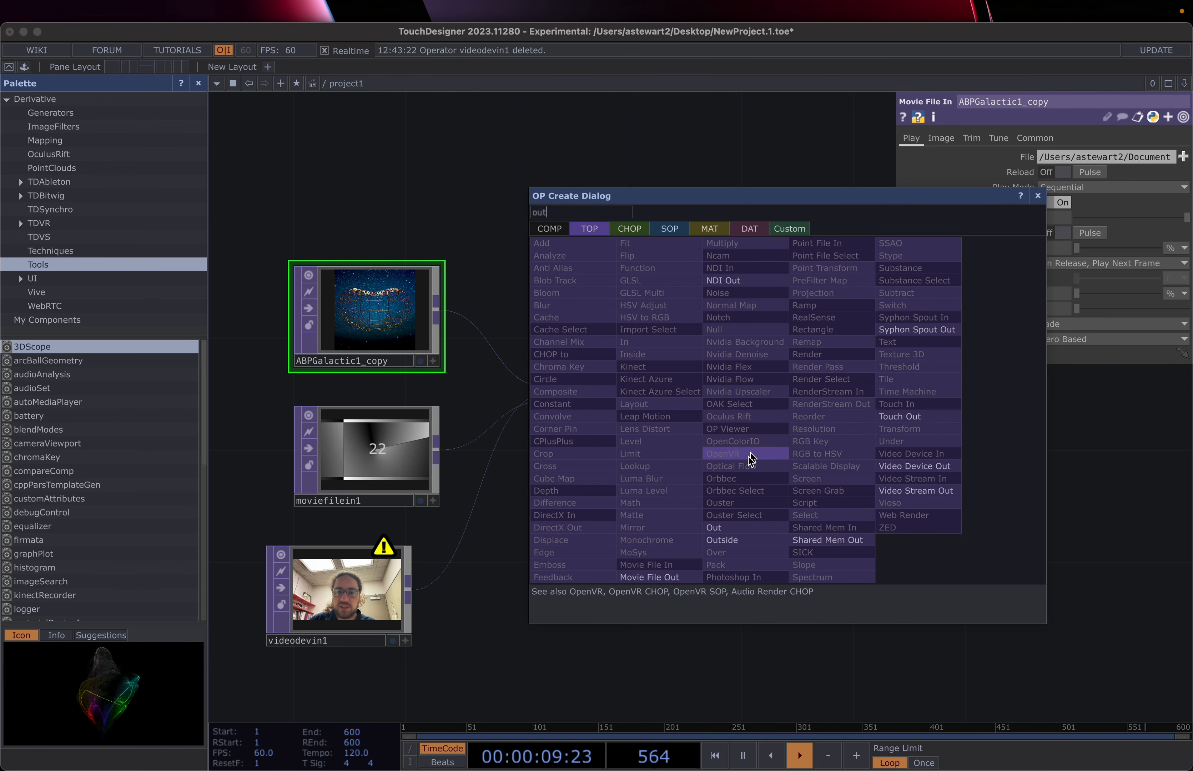
pyautogui.click(730, 533)
pyautogui.click(874, 421)
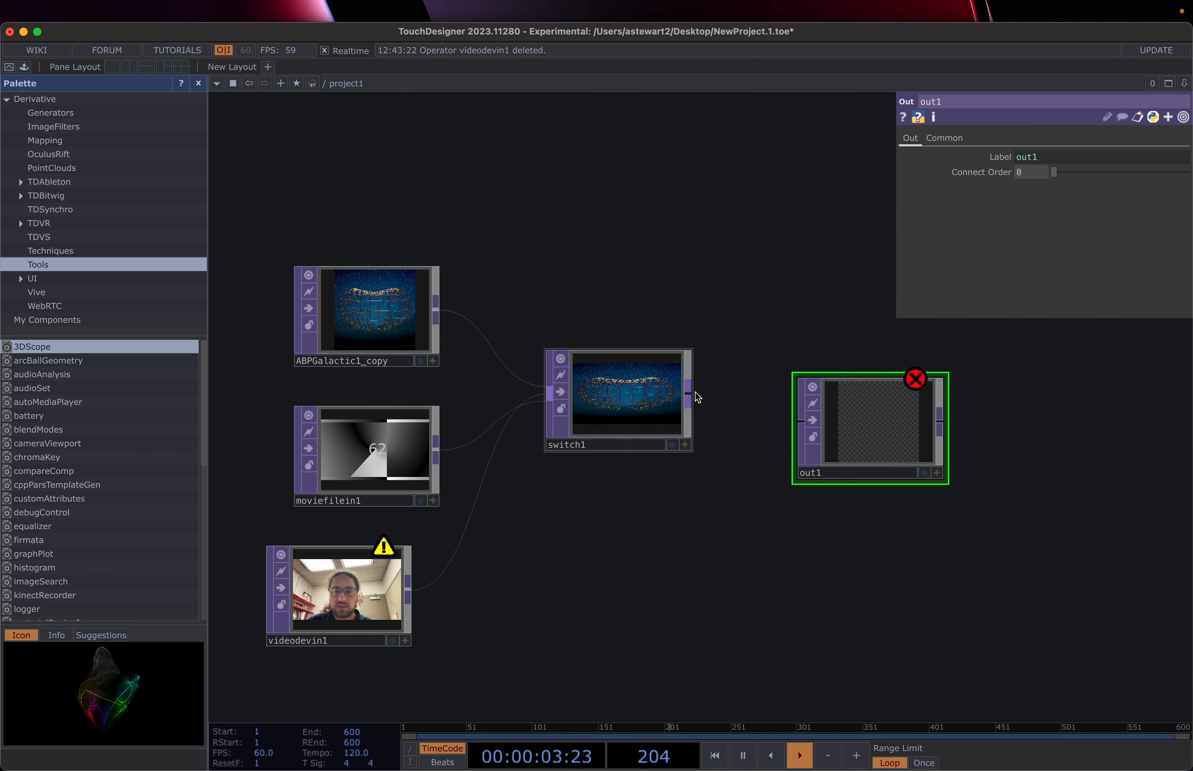
pyautogui.moveTo(697, 397); pyautogui.dragTo(854, 423)
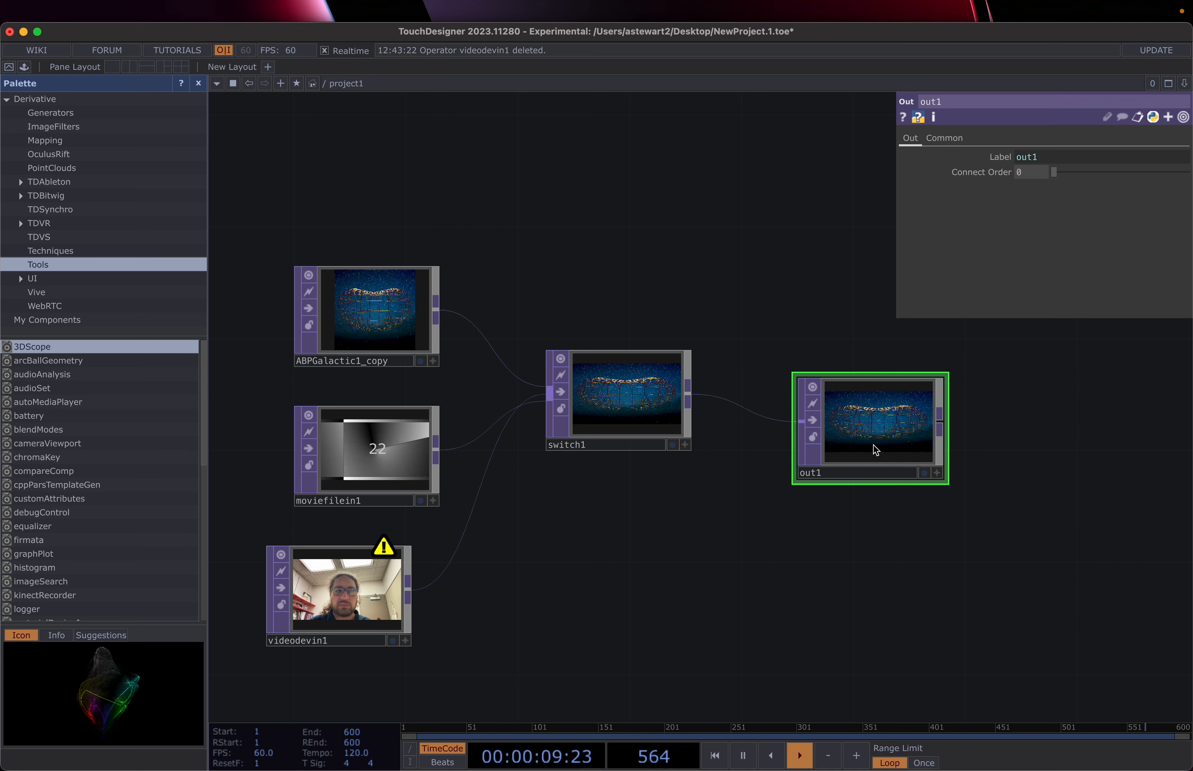
# - Preview the network's output in the perform window and return to the network editor
pyautogui.click(9, 68)
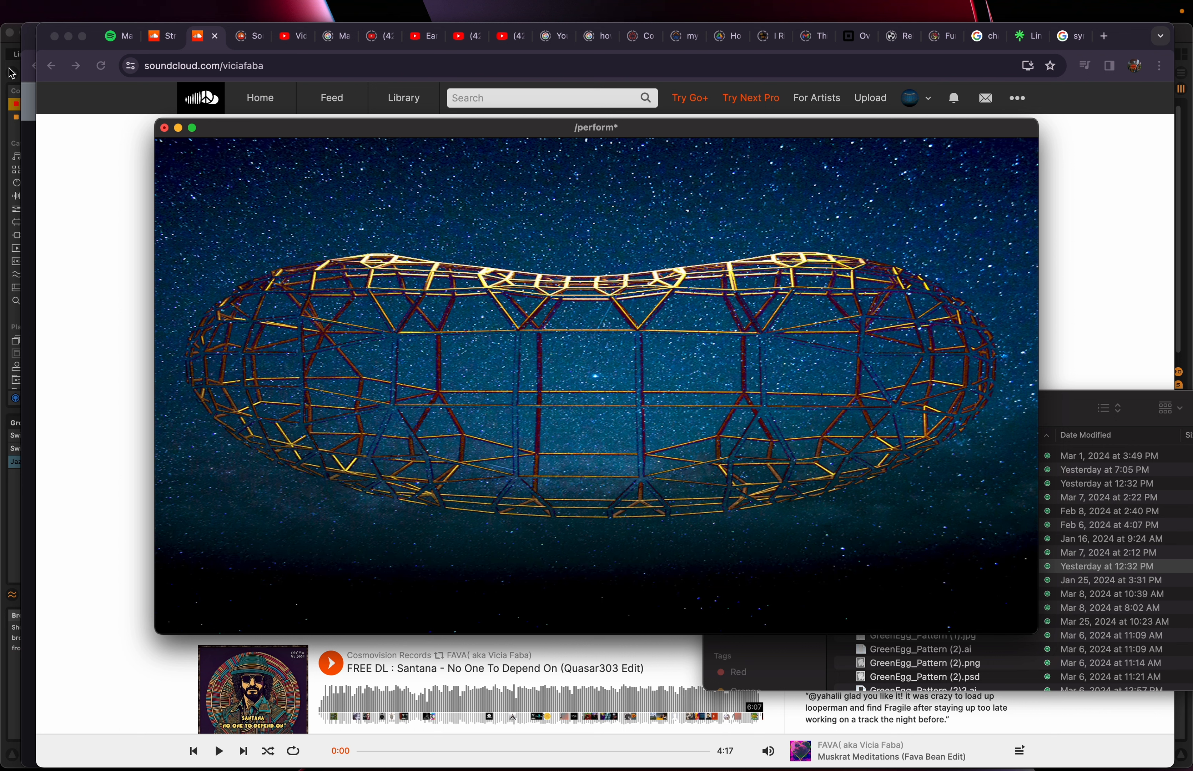
pyautogui.press('Escape')
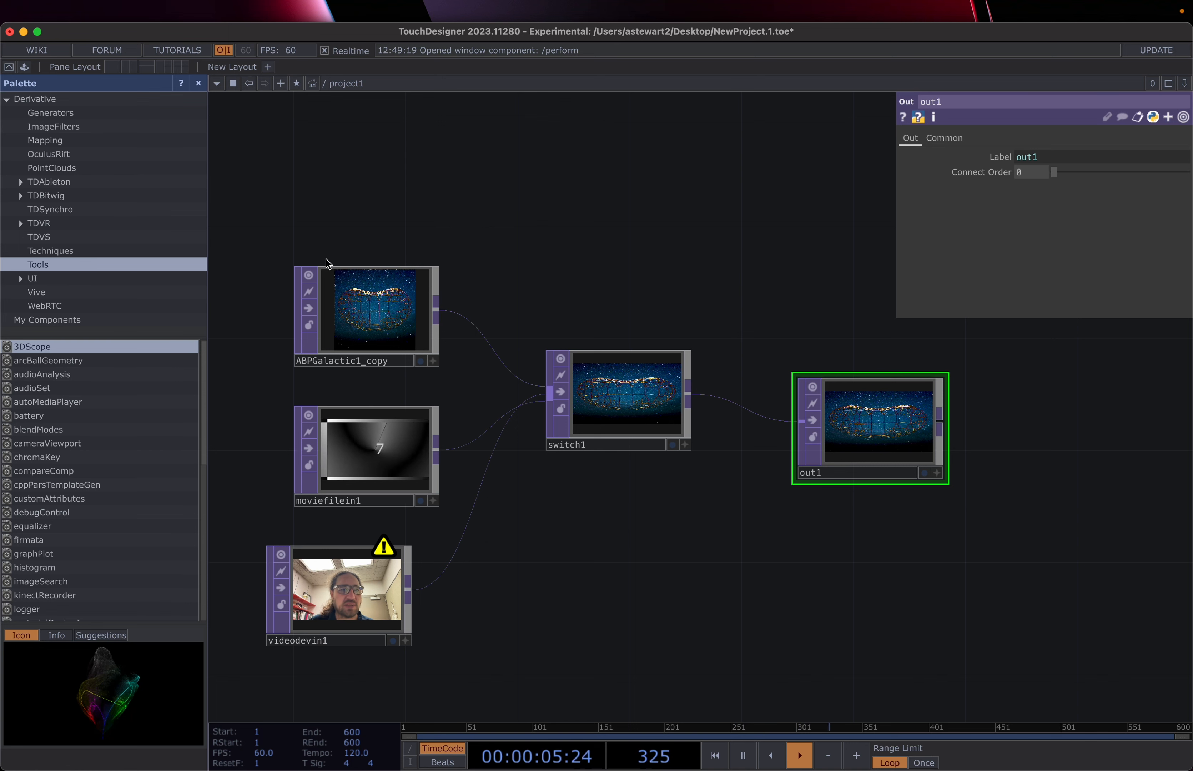
# - Move out1 farther away from switch1 and toggle its display flag on and off
pyautogui.moveTo(877, 426); pyautogui.dragTo(932, 421)
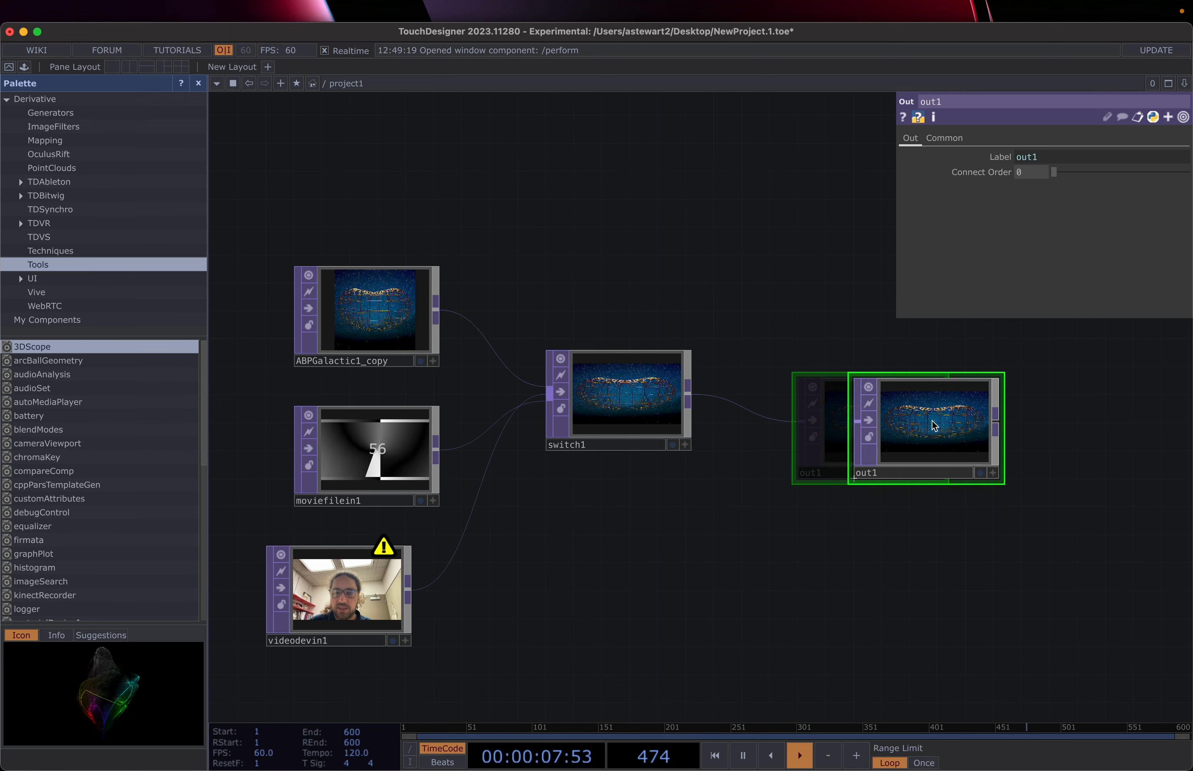
pyautogui.click(980, 472)
pyautogui.click(980, 472)
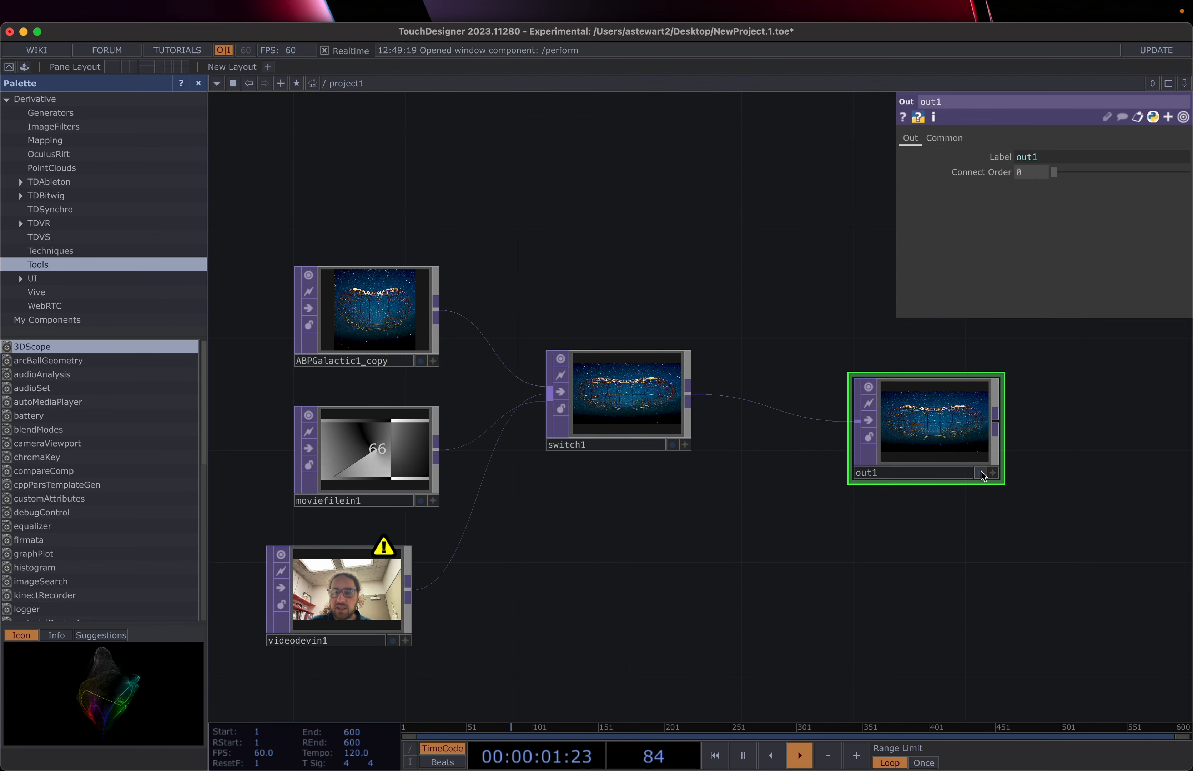
# - Toggle out1's display flag on and off to preview the output behind the network, leaving it off
pyautogui.click(980, 472)
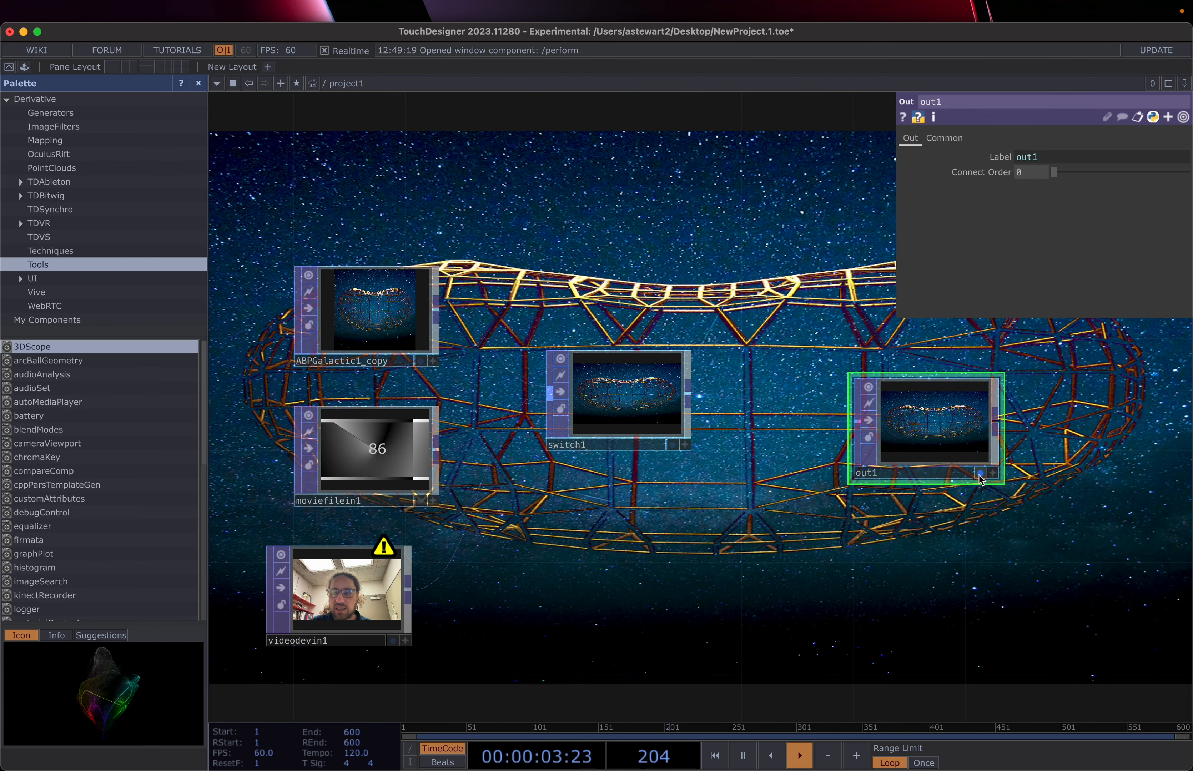
pyautogui.click(979, 472)
pyautogui.click(978, 473)
pyautogui.click(978, 472)
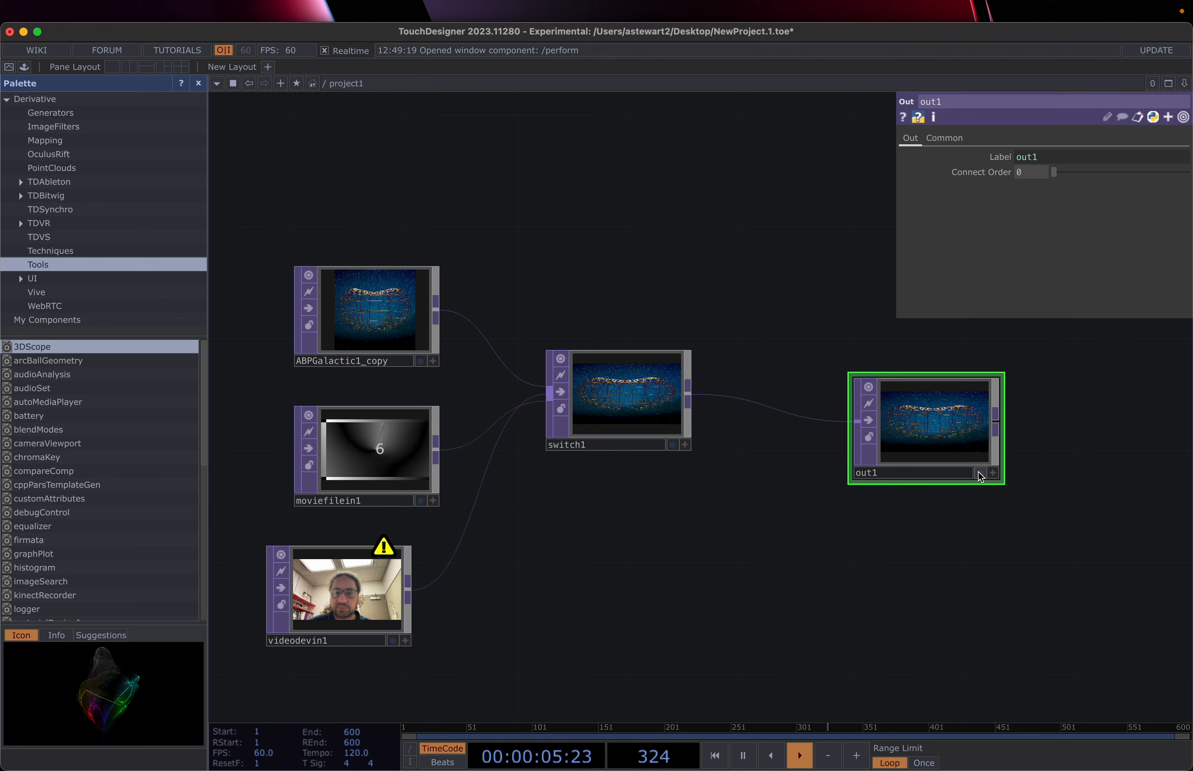
pyautogui.click(979, 472)
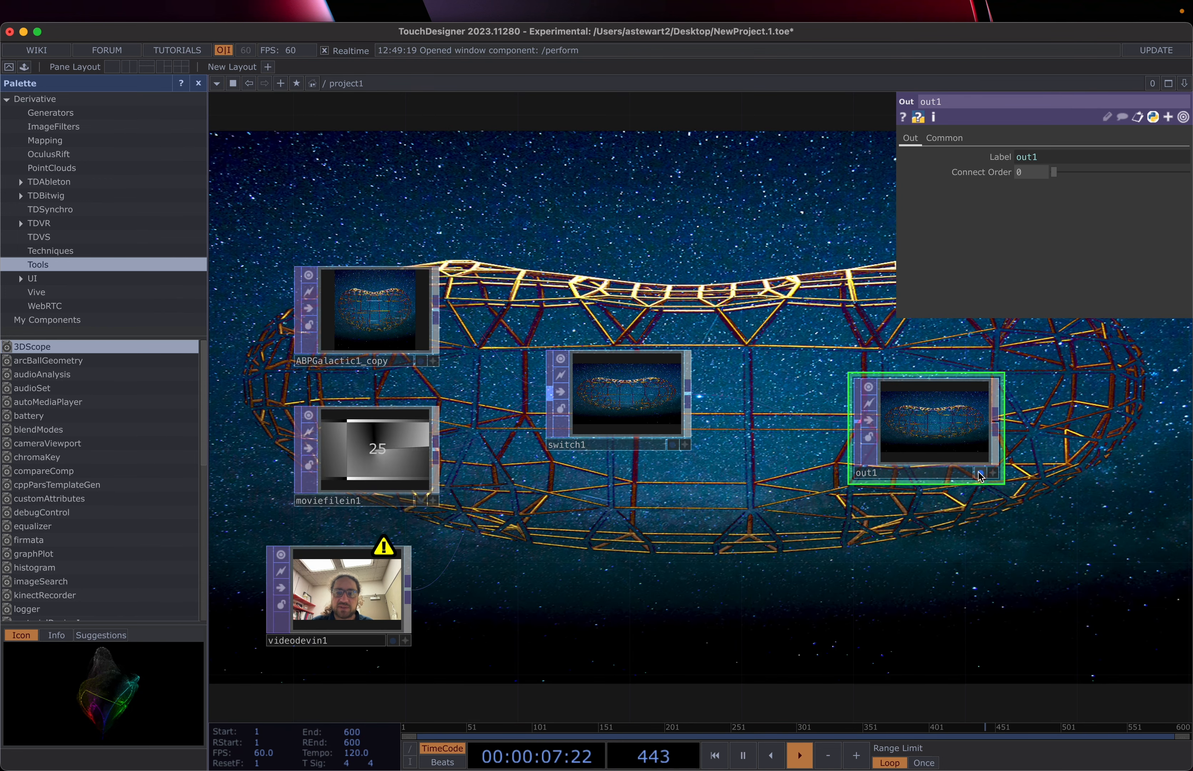
pyautogui.click(979, 473)
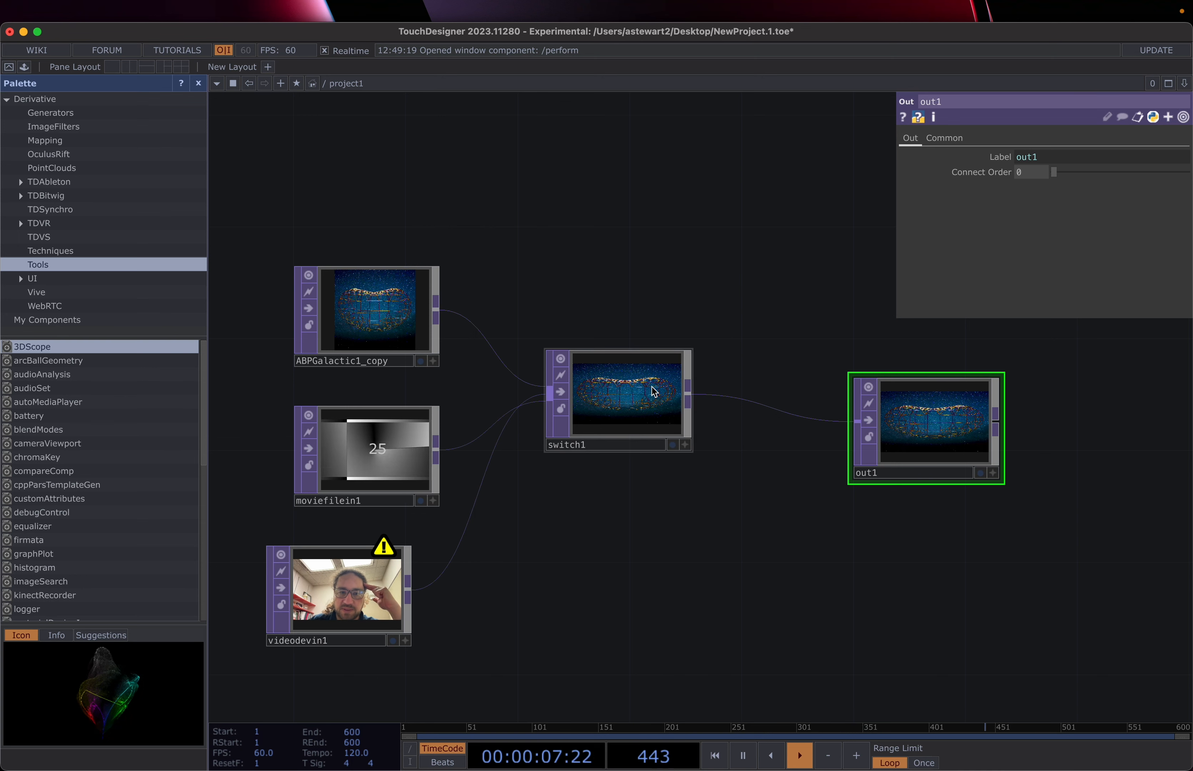
# - Select switch1 and try scrubbing its Index by hand, ending at 0
pyautogui.scroll(-2, 654, 391)
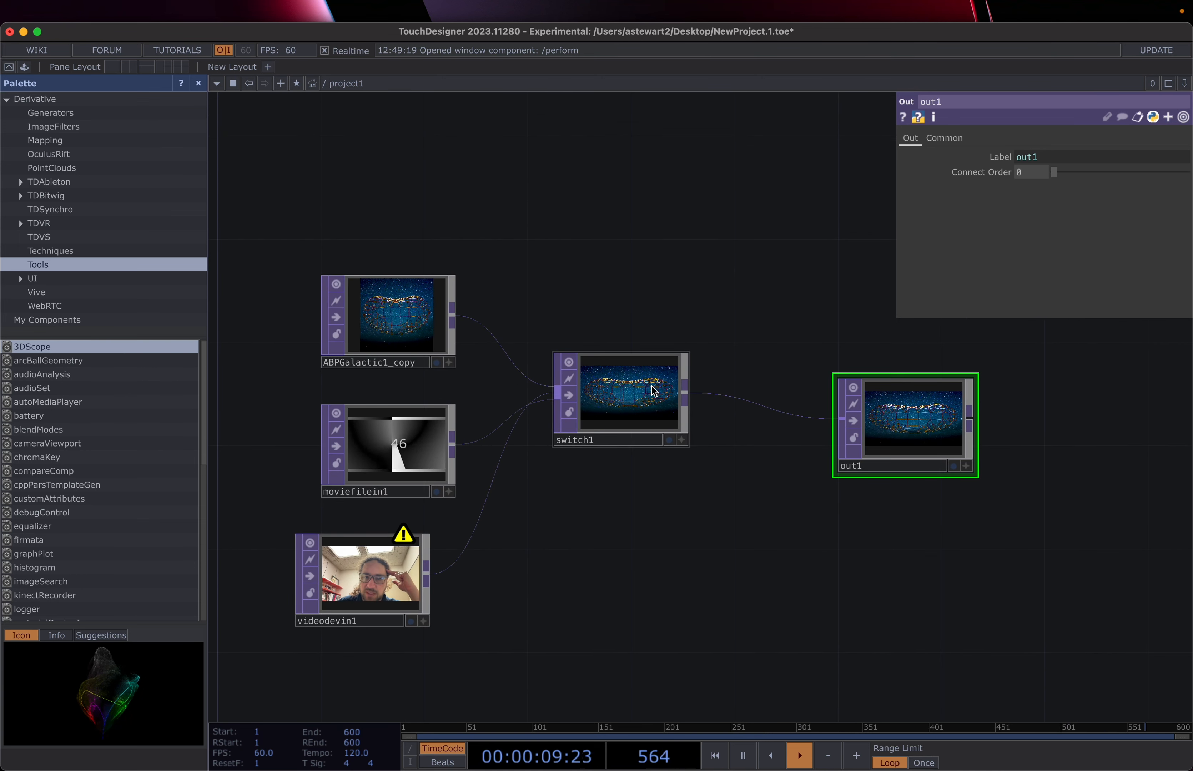
pyautogui.click(654, 391)
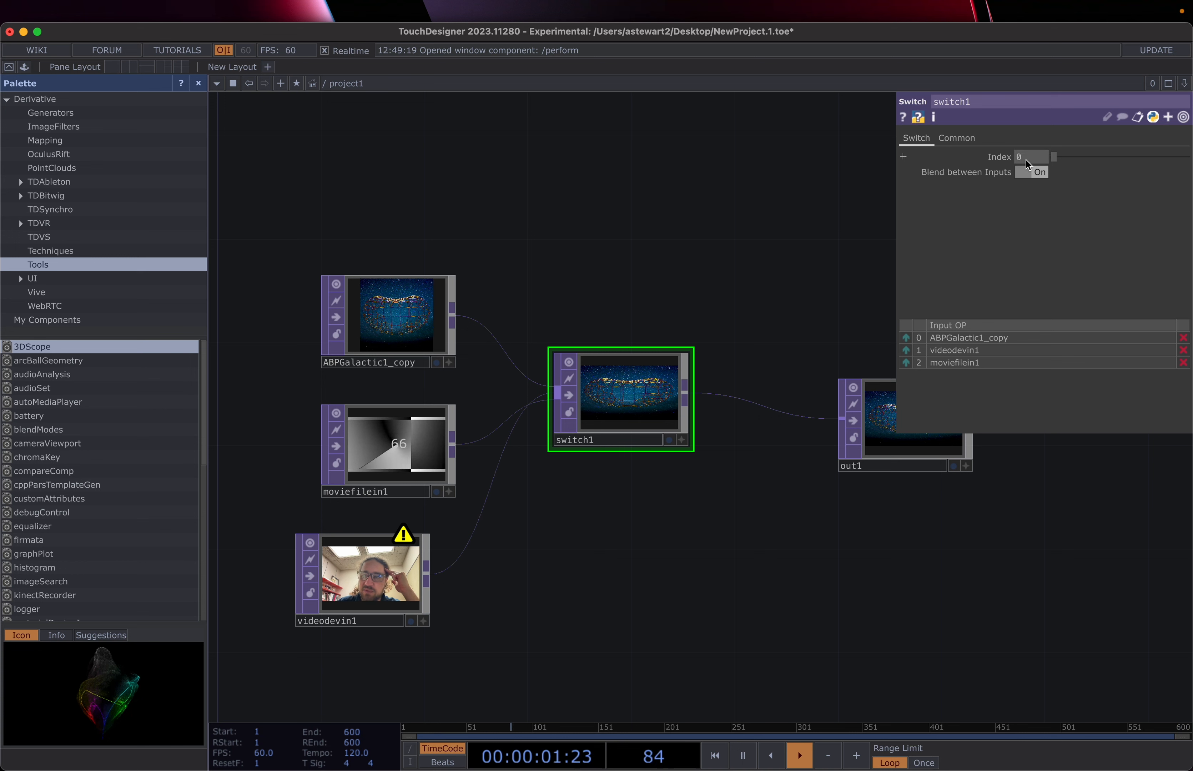
pyautogui.moveTo(1057, 156); pyautogui.dragTo(1002, 179)
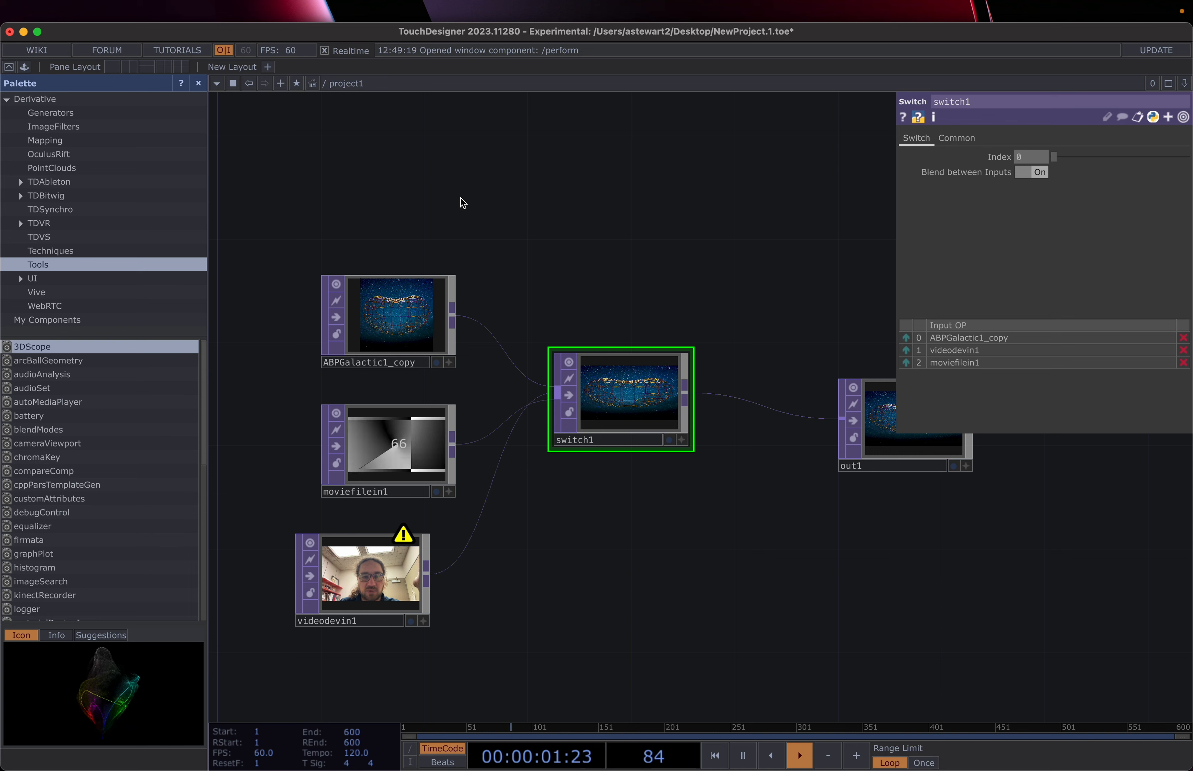
# - Add a Slider COMP to the network and position it above switch1
pyautogui.press('Tab')
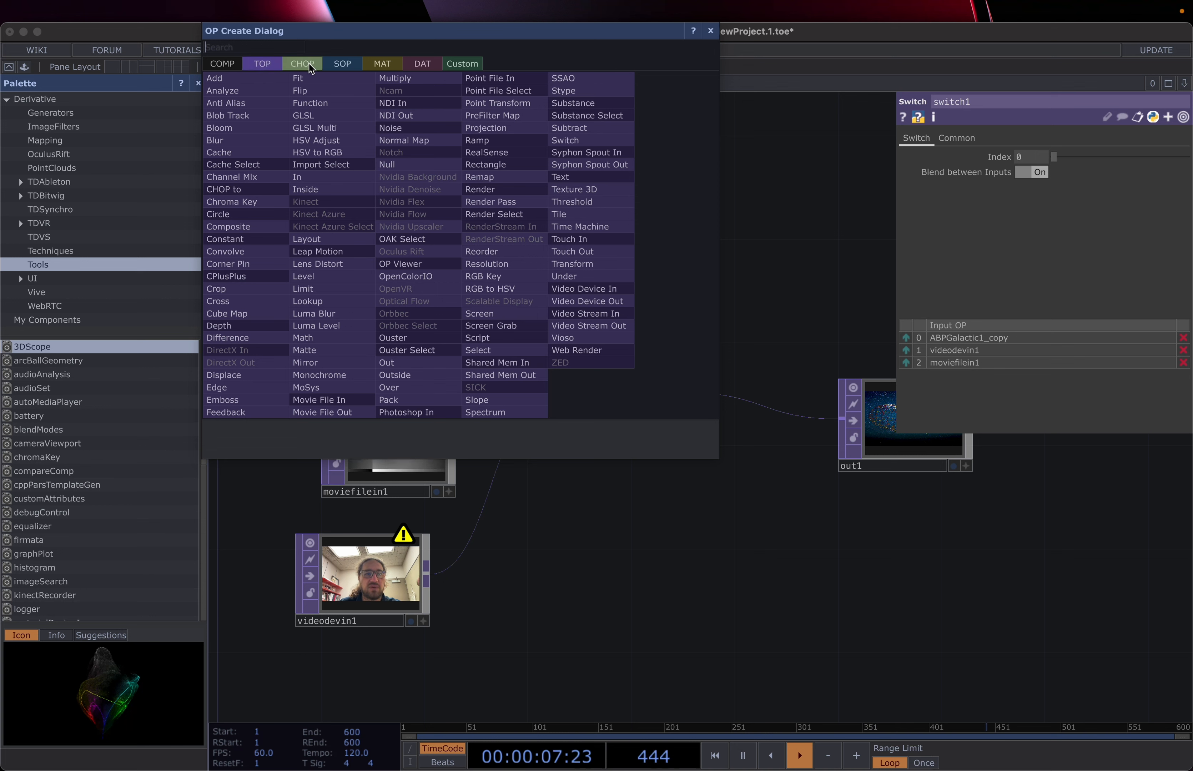
pyautogui.click(221, 65)
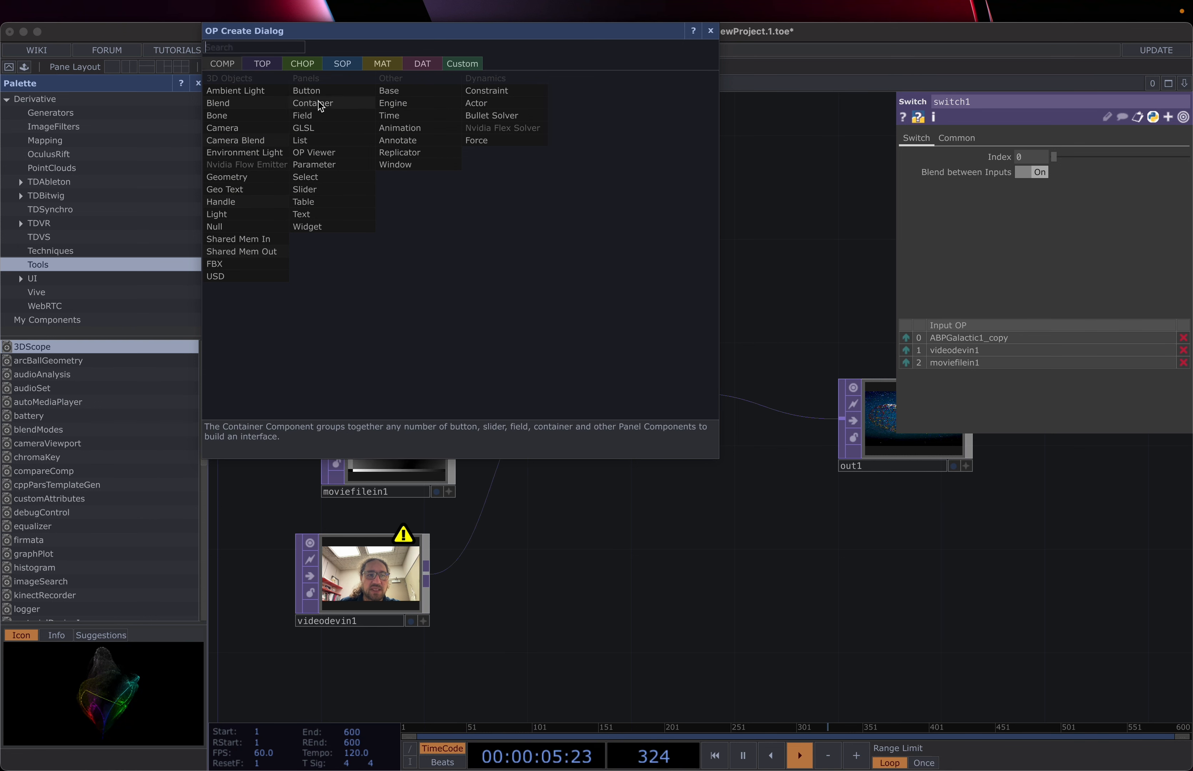
pyautogui.click(314, 189)
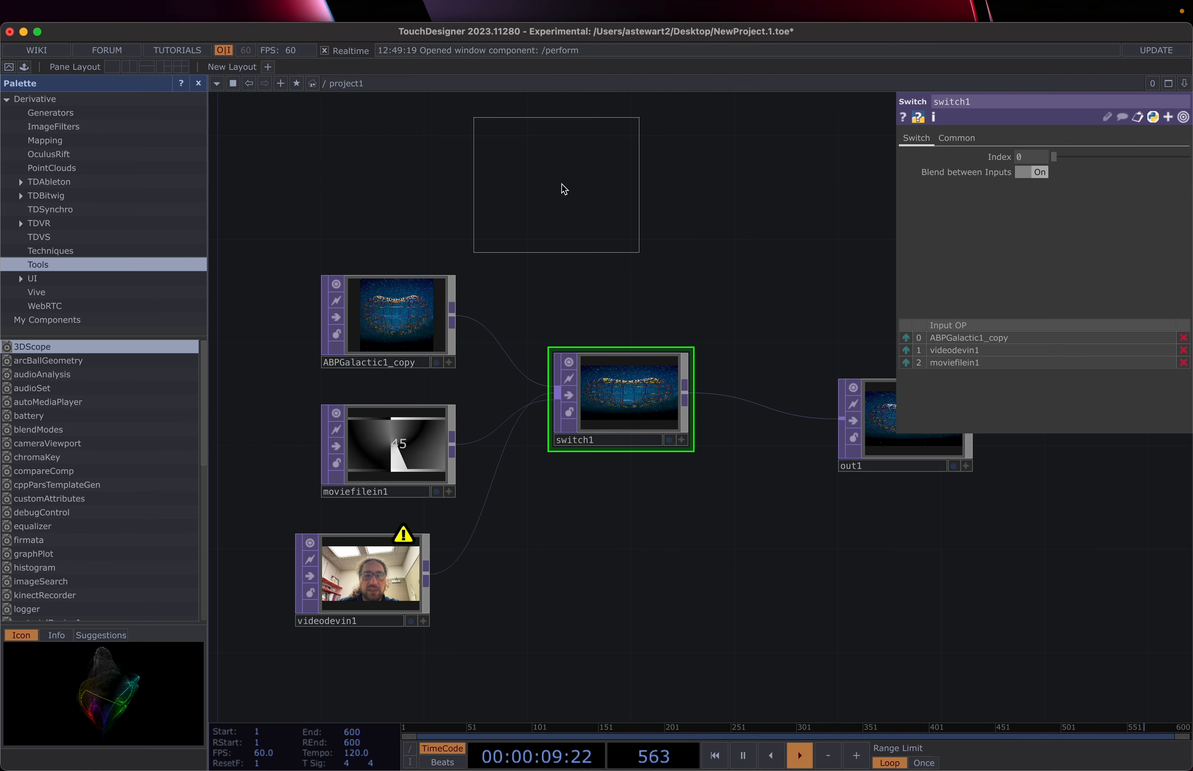
pyautogui.click(575, 191)
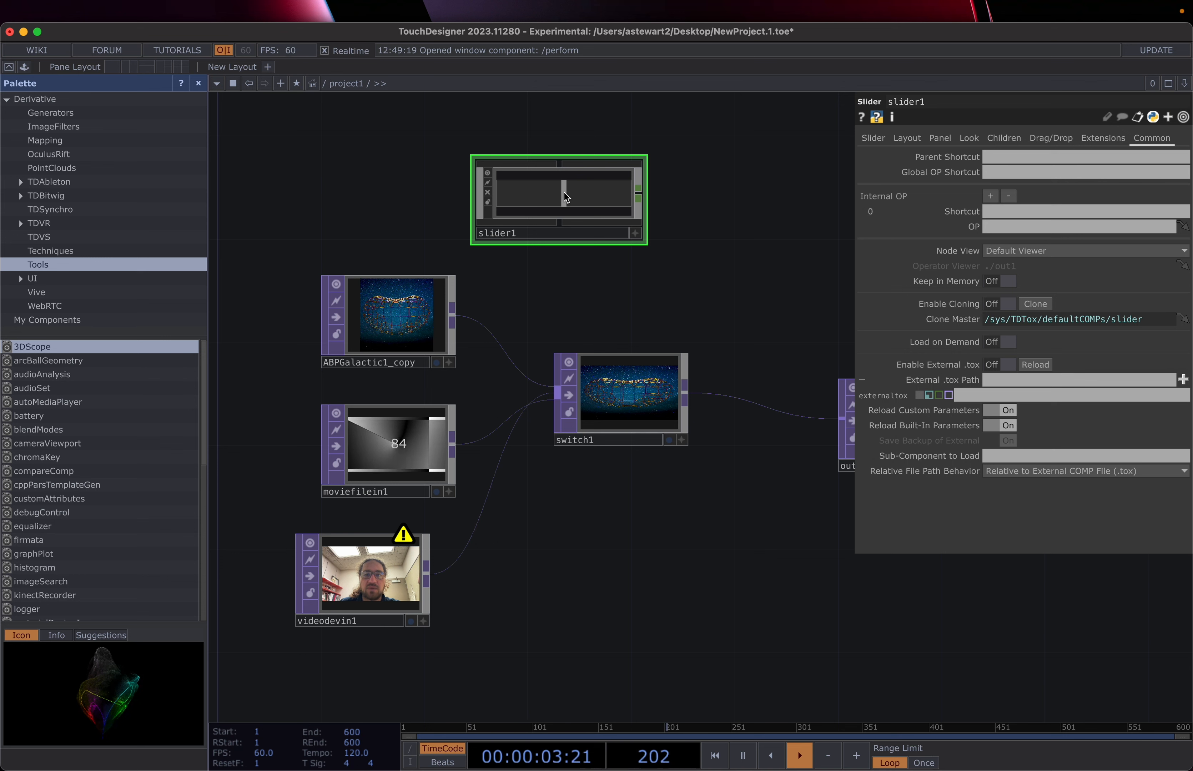
pyautogui.moveTo(564, 193); pyautogui.dragTo(601, 175)
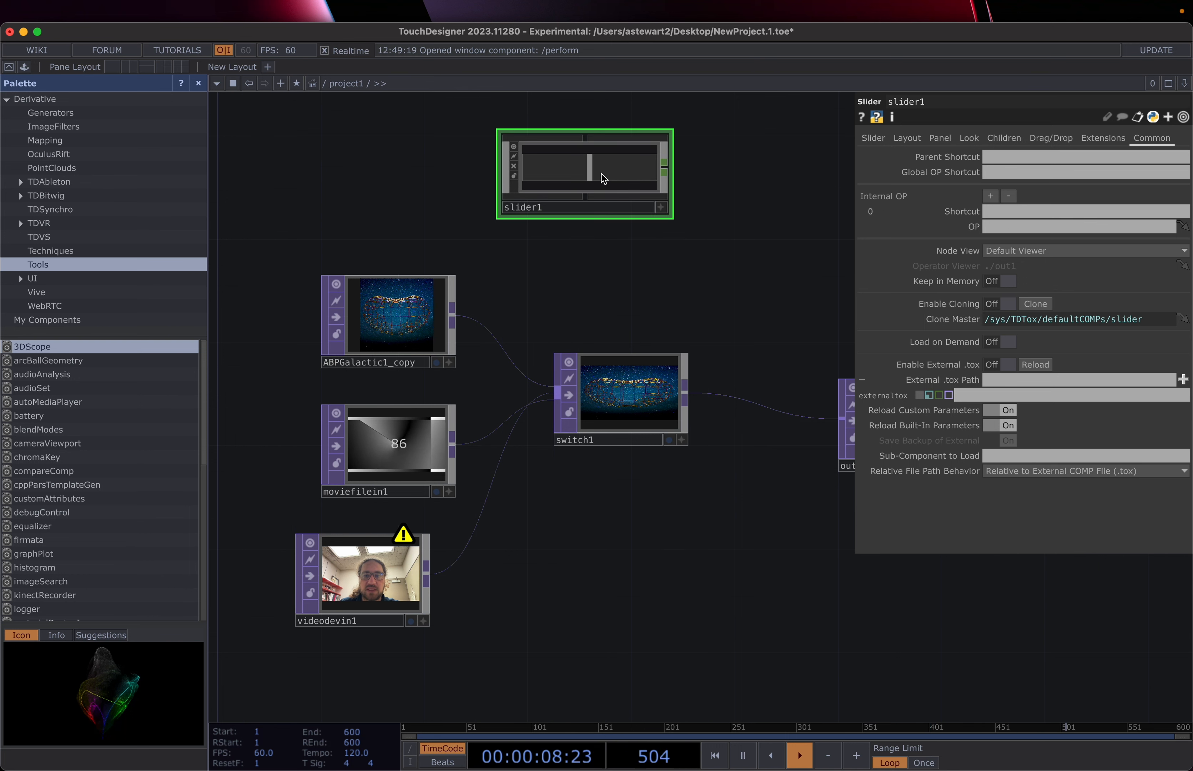
# - Try out slider1 by moving its handle toward the high end in its active viewer, and shift the deactivated node slightly left
pyautogui.click(661, 207)
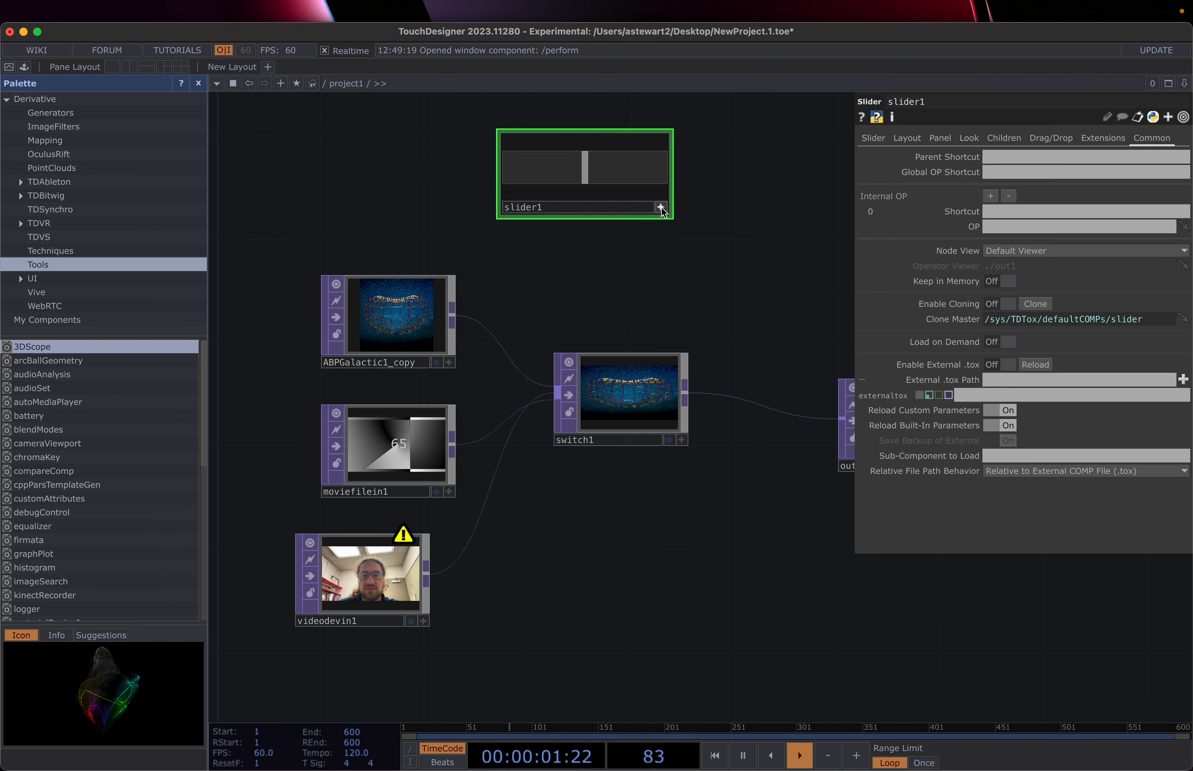
pyautogui.moveTo(588, 171); pyautogui.dragTo(630, 173)
pyautogui.click(661, 207)
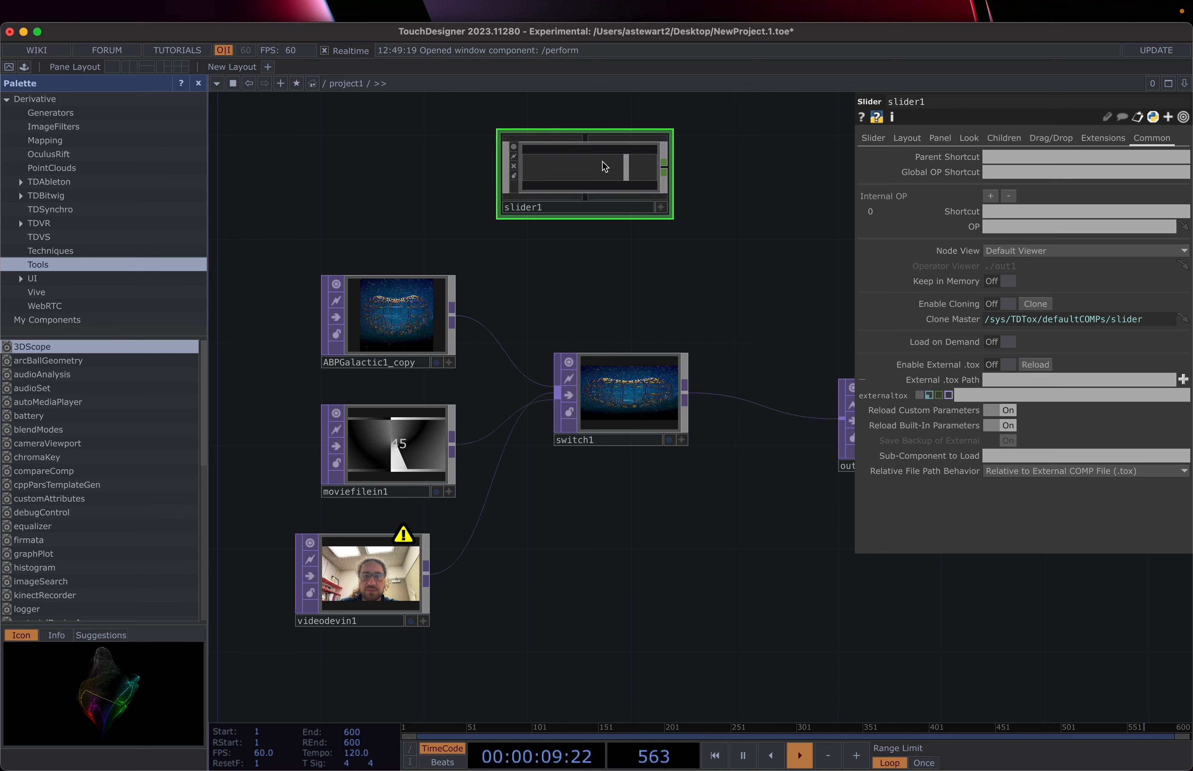
pyautogui.moveTo(603, 163); pyautogui.dragTo(550, 164)
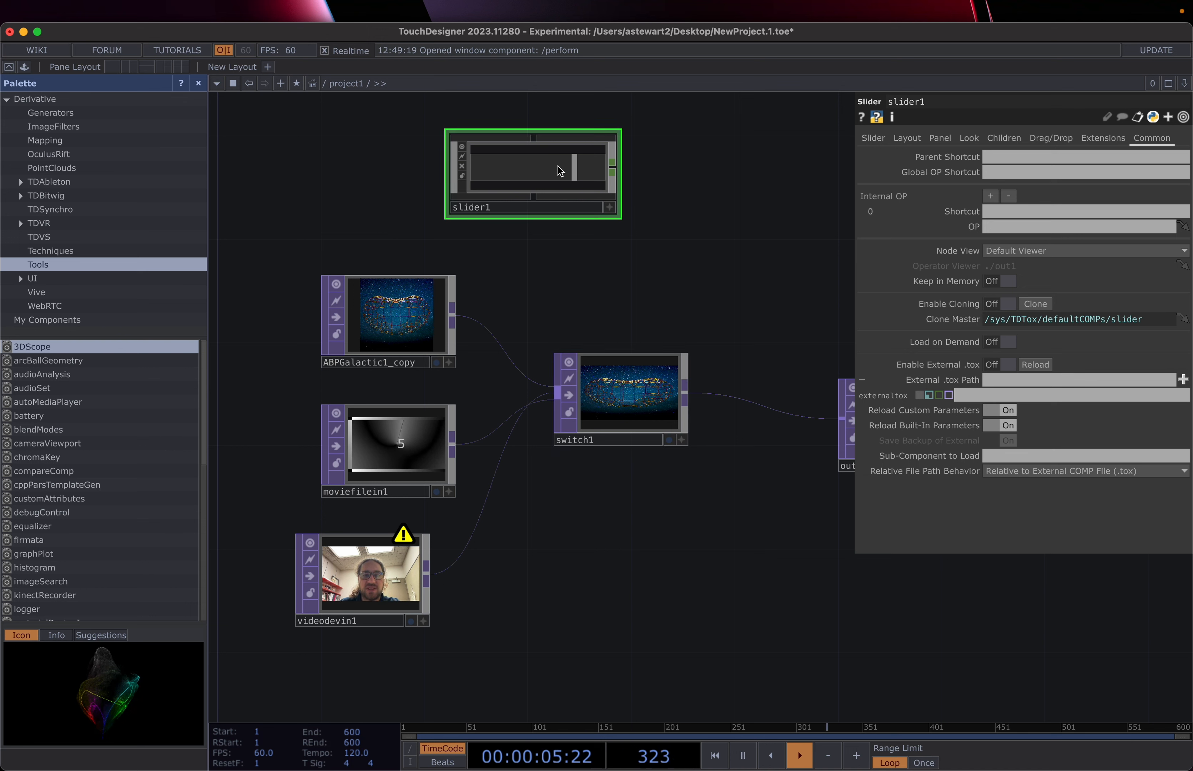
# - Compare the parameters of switch1 and slider1, try dropping slider1 onto switch1, and undo the move
pyautogui.click(620, 389)
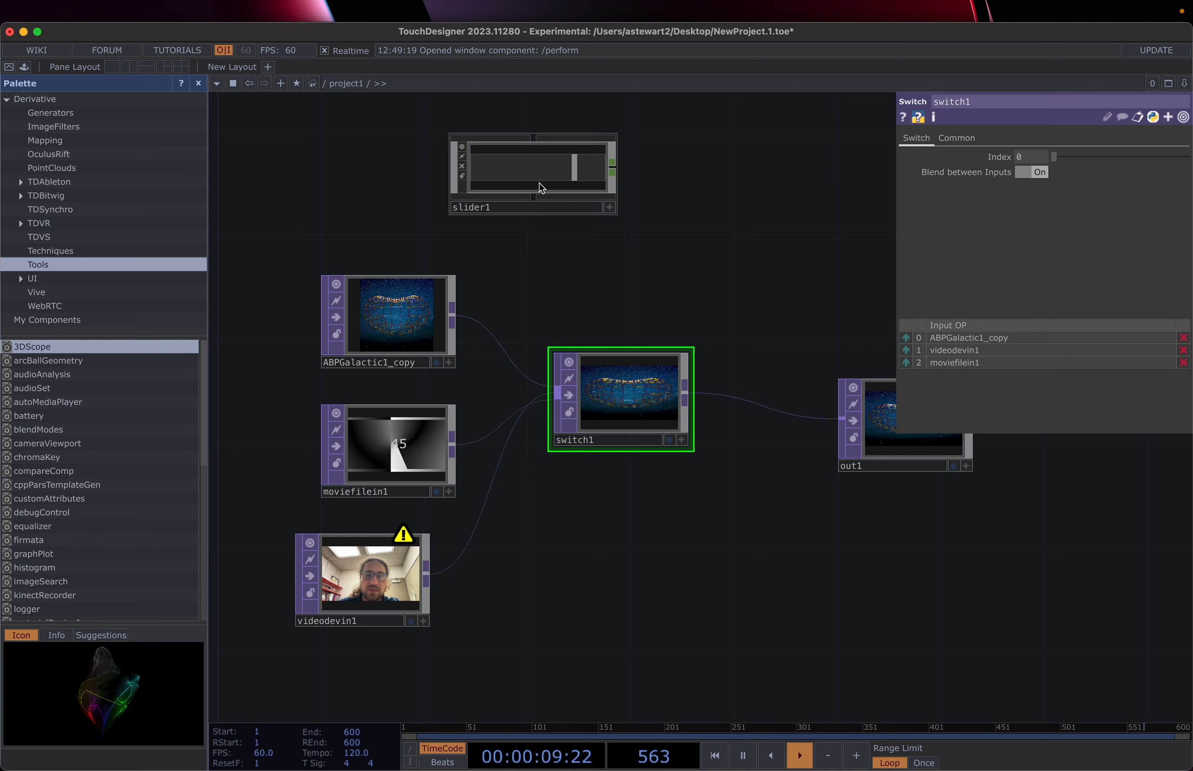
pyautogui.click(554, 171)
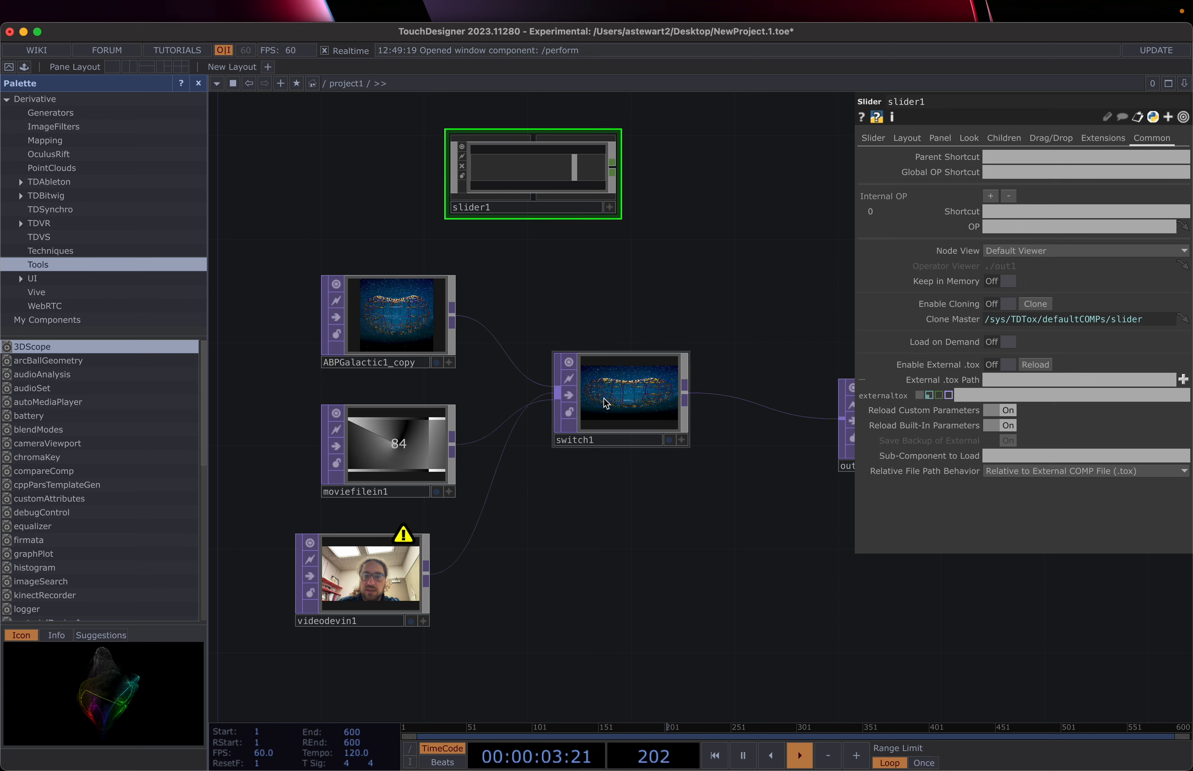
pyautogui.click(617, 385)
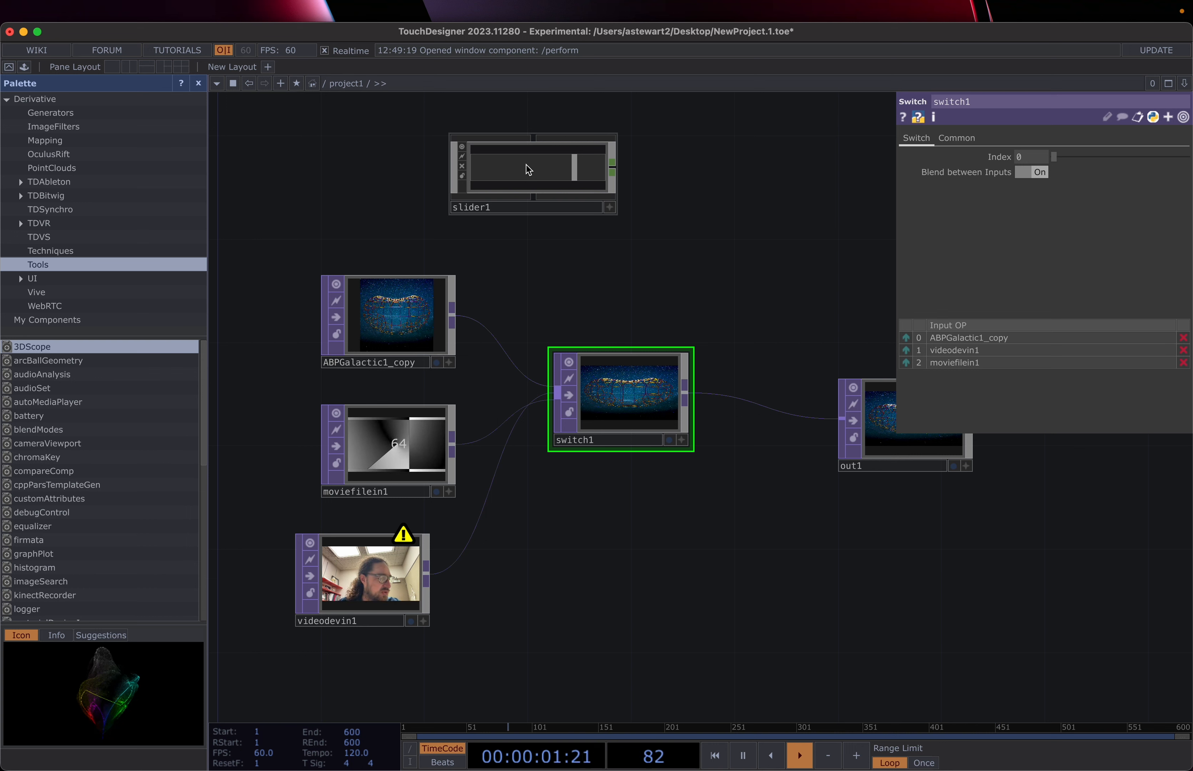
pyautogui.moveTo(527, 165); pyautogui.dragTo(627, 404)
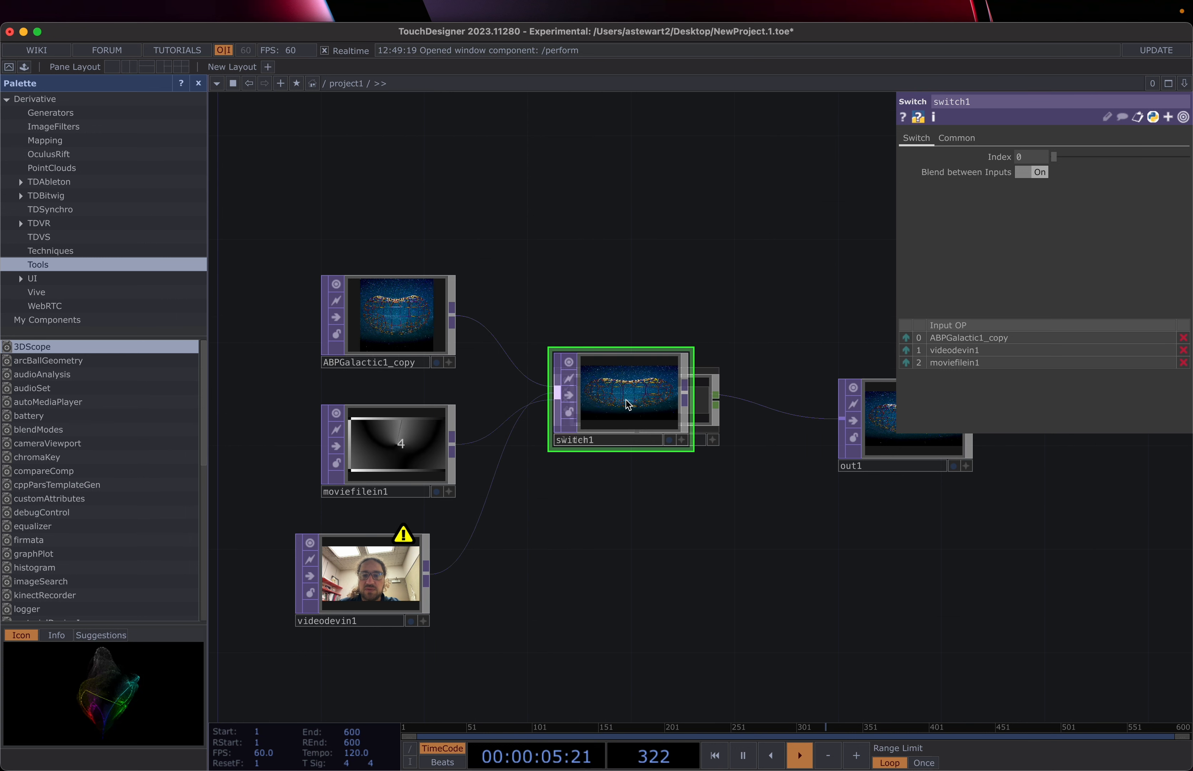
pyautogui.press('super+z')
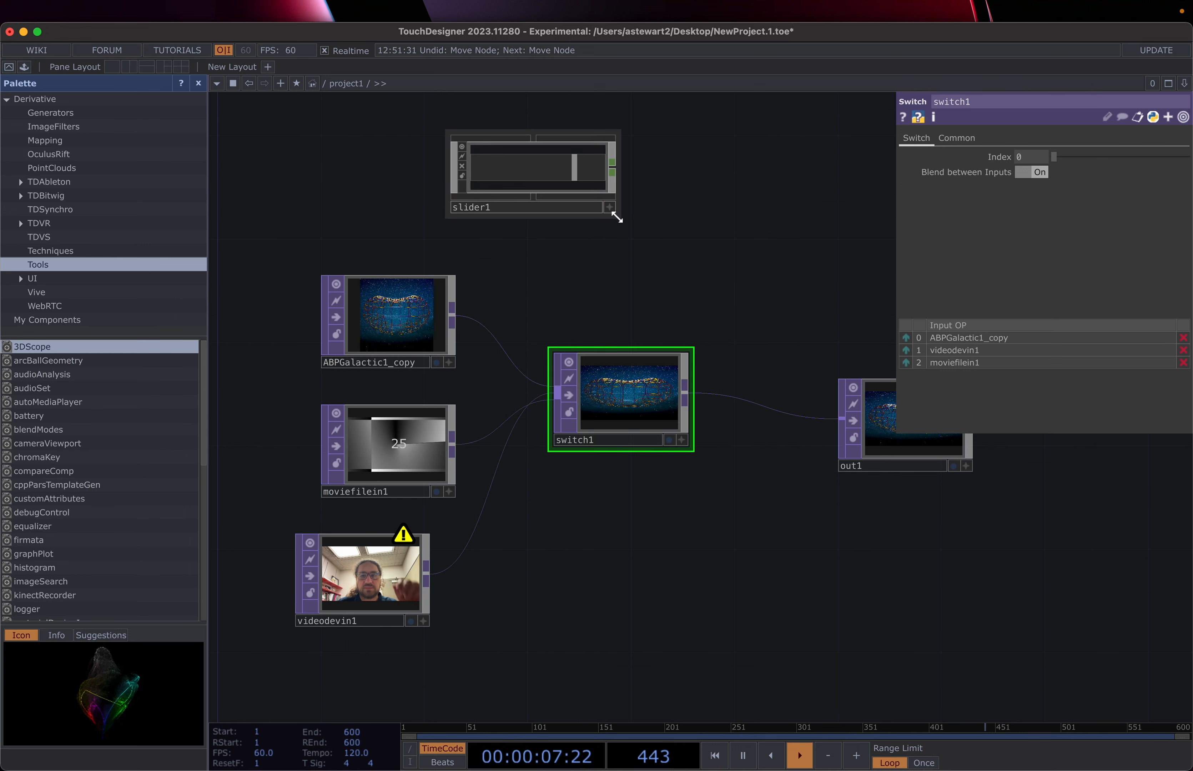
# - Operate slider1's handle in its active viewer, leave it at about 0.46, and deactivate the viewer
pyautogui.click(608, 210)
pyautogui.moveTo(540, 176); pyautogui.dragTo(553, 400)
pyautogui.click(608, 206)
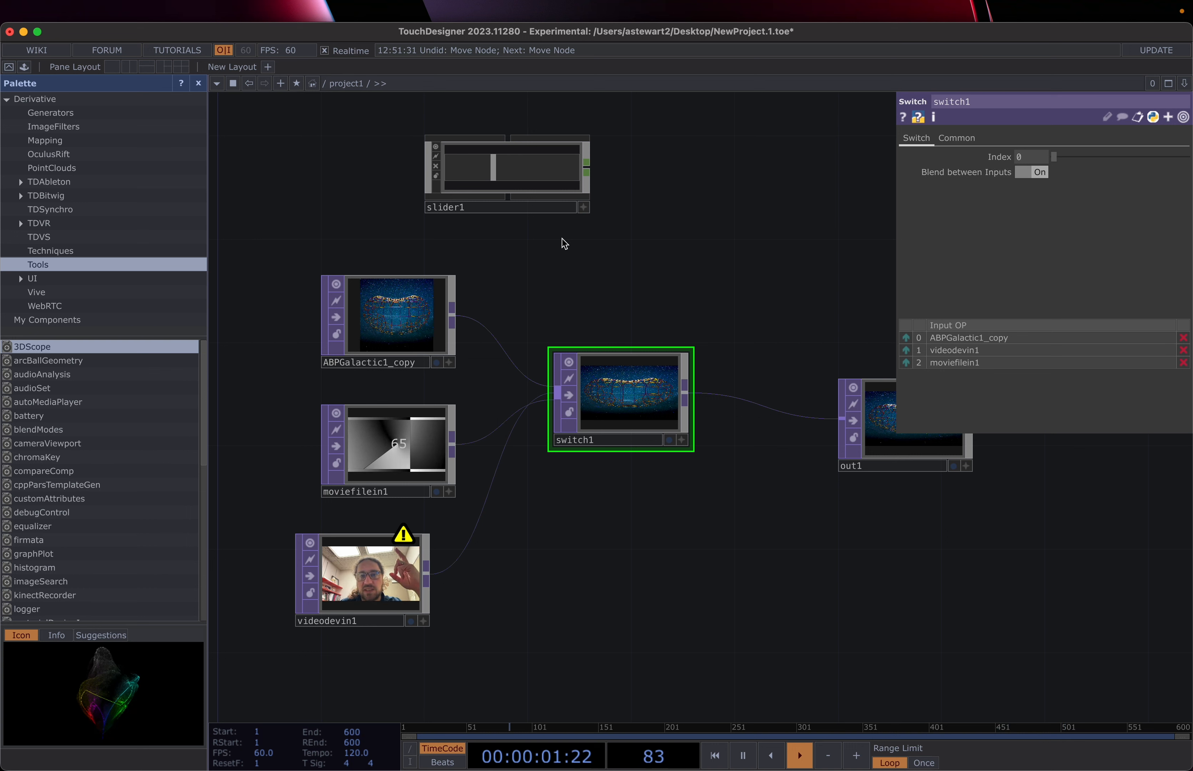
pyautogui.click(584, 208)
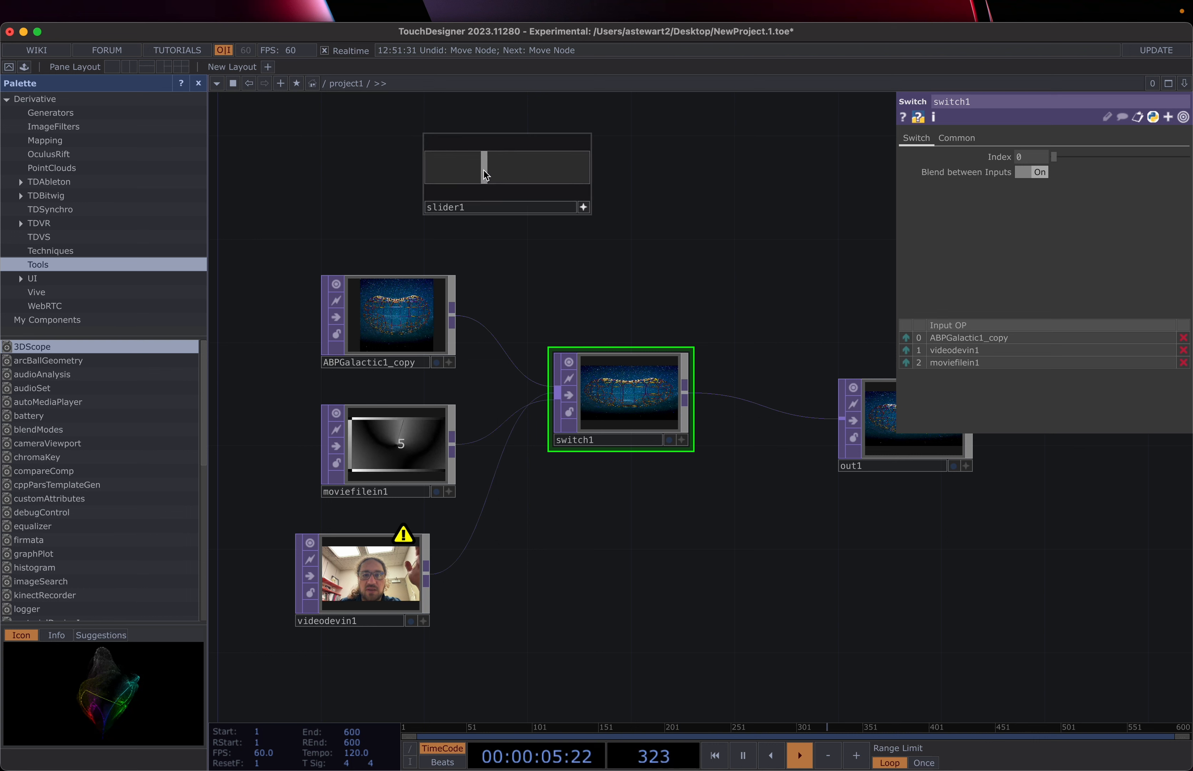
pyautogui.moveTo(484, 171)
pyautogui.mouseDown()
pyautogui.moveTo(529, 170)
pyautogui.moveTo(444, 172)
pyautogui.moveTo(500, 177)
pyautogui.mouseUp()
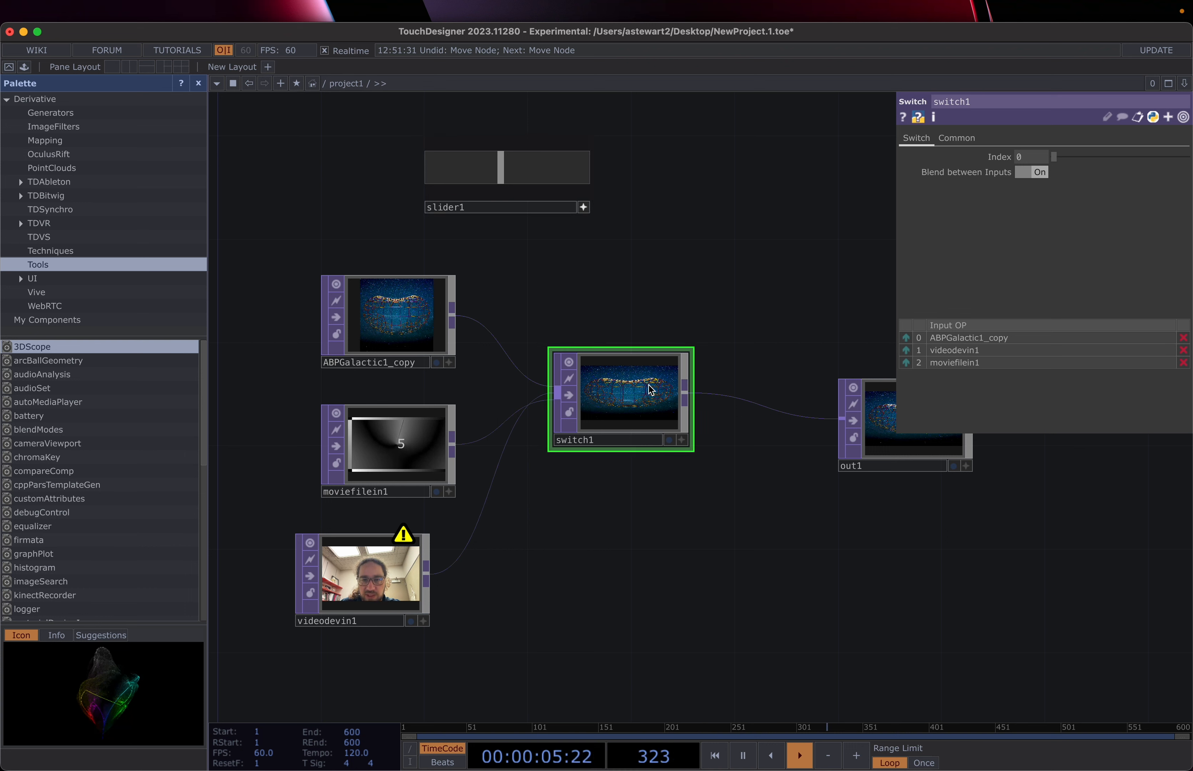
pyautogui.click(583, 207)
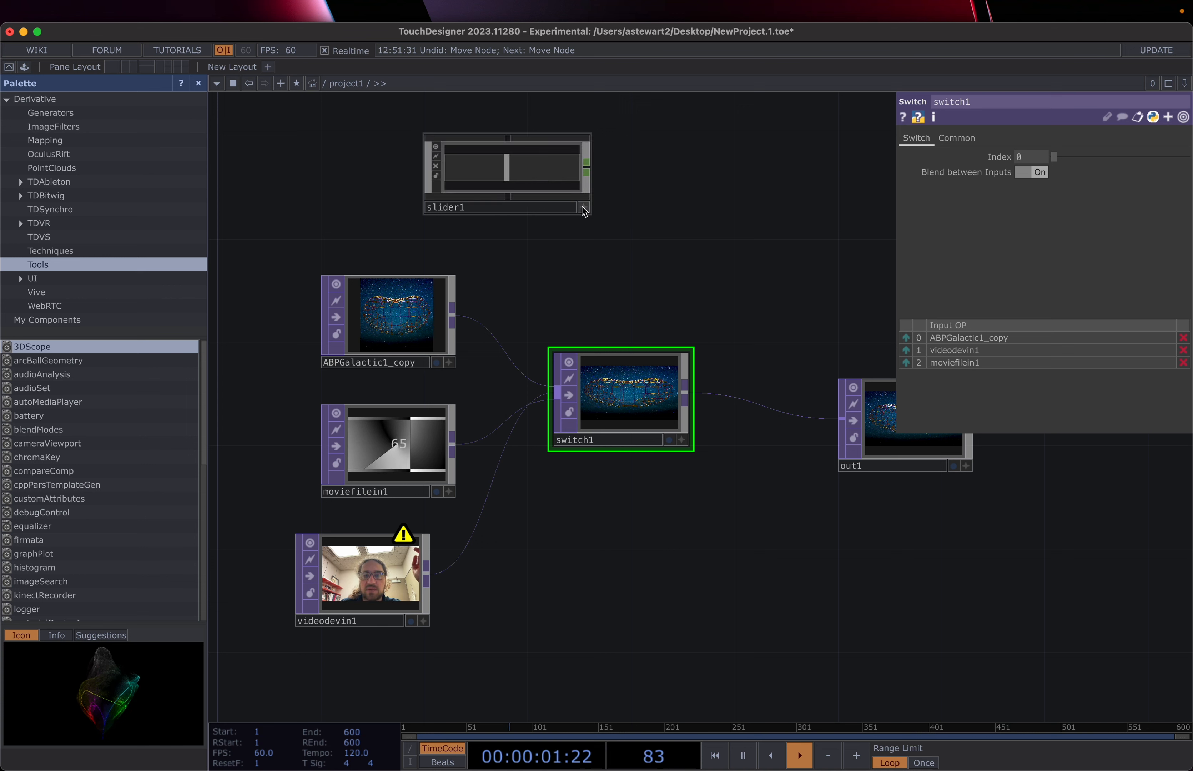
# - Try referencing slider1 directly in switch1's Index parameter, and undo that parameter change
pyautogui.moveTo(555, 176); pyautogui.dragTo(1024, 156)
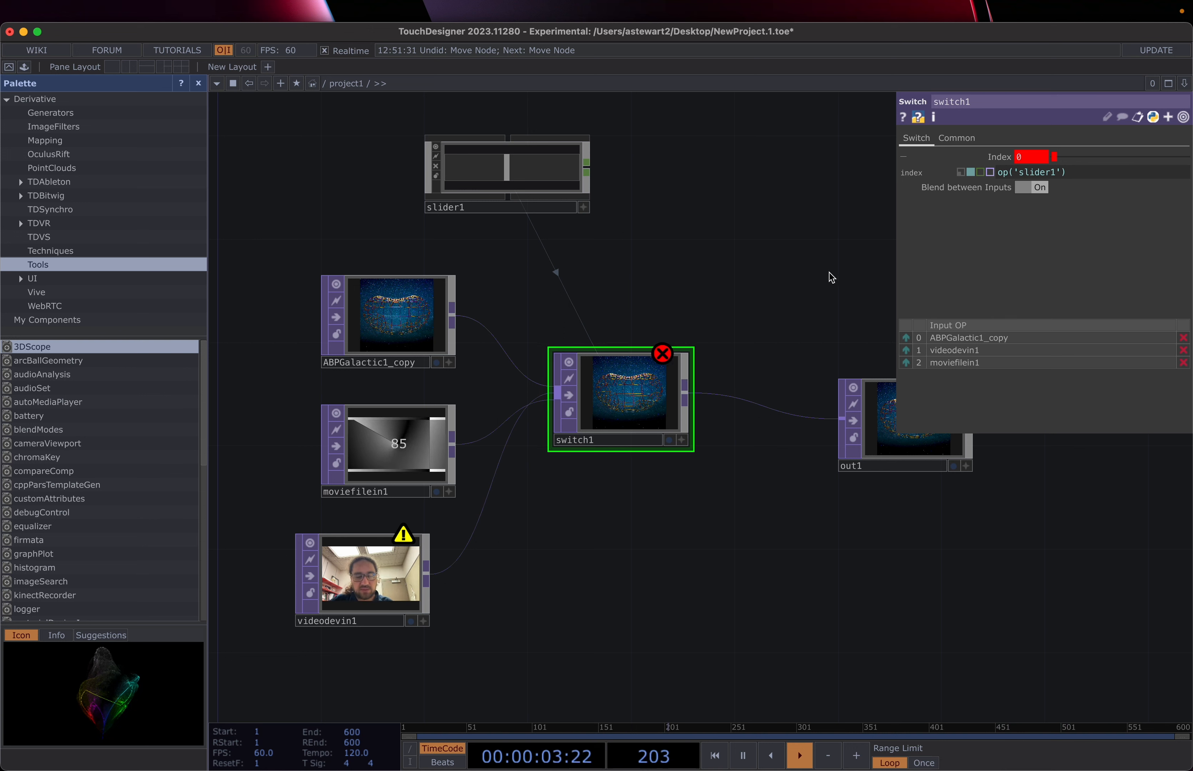
pyautogui.press('super+z')
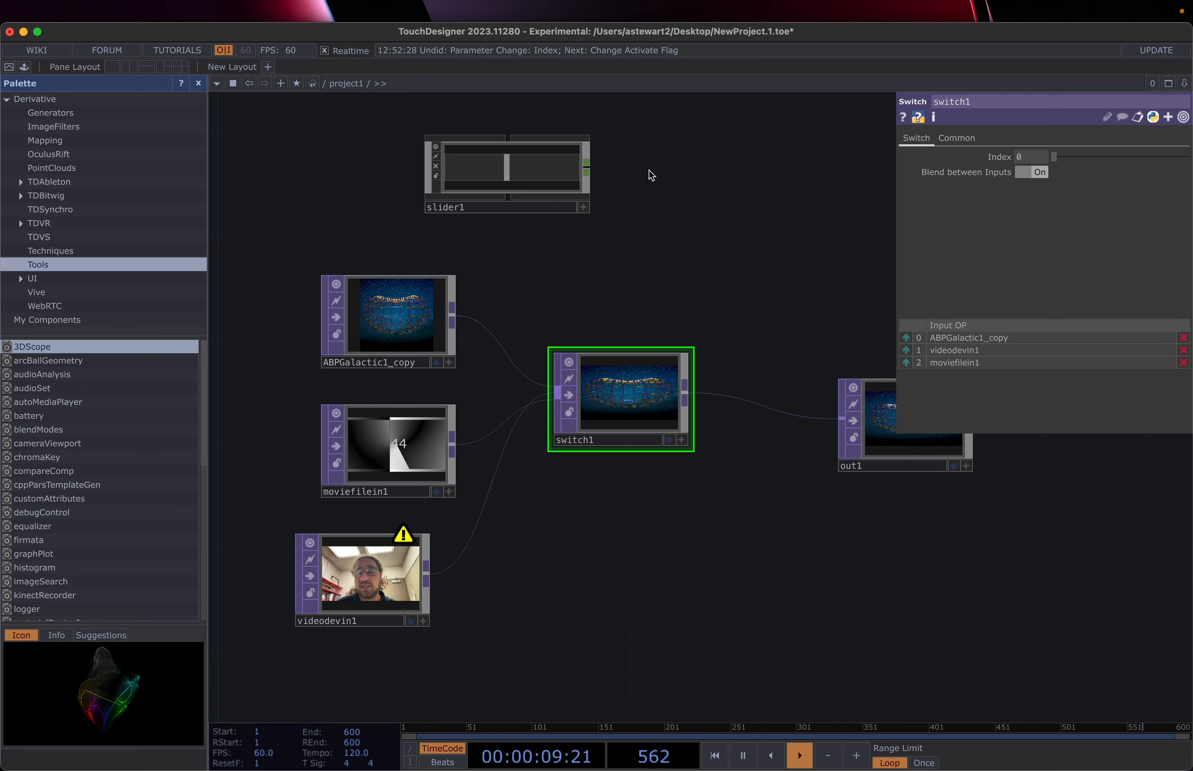
# - Add a Null CHOP beside slider1 and wire slider1's output into it
pyautogui.press('Tab')
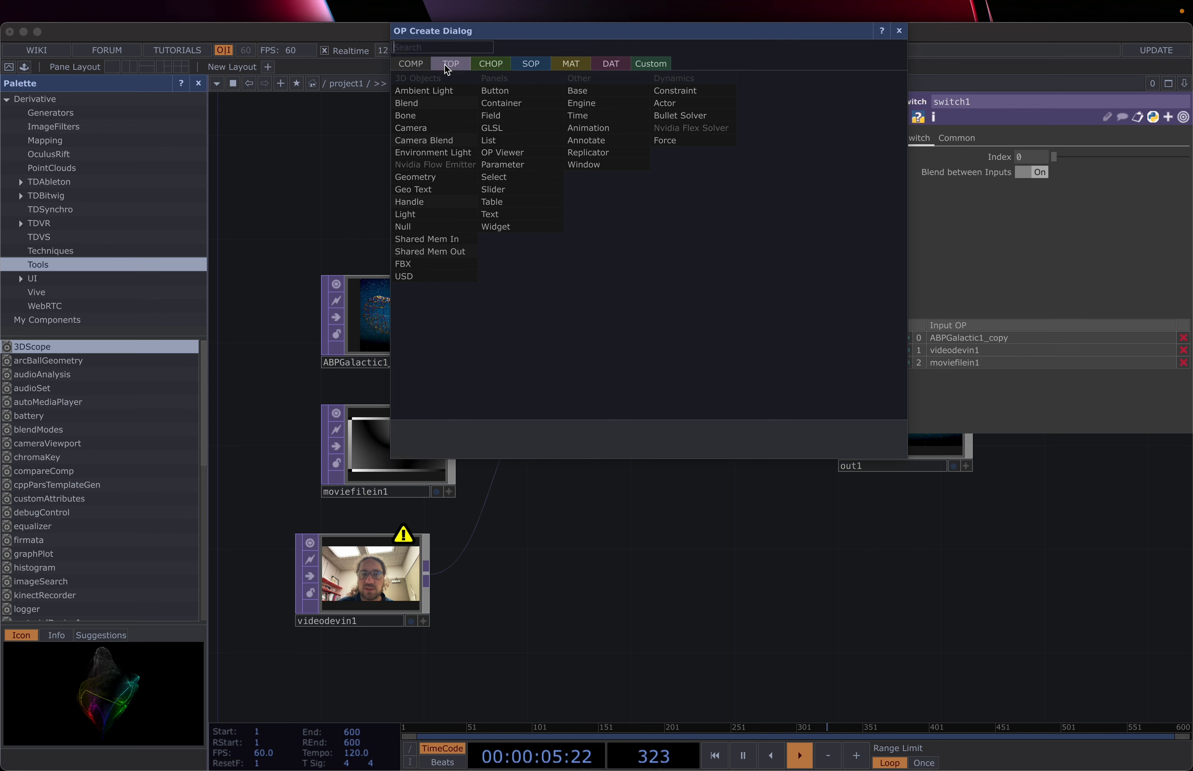
pyautogui.click(494, 65)
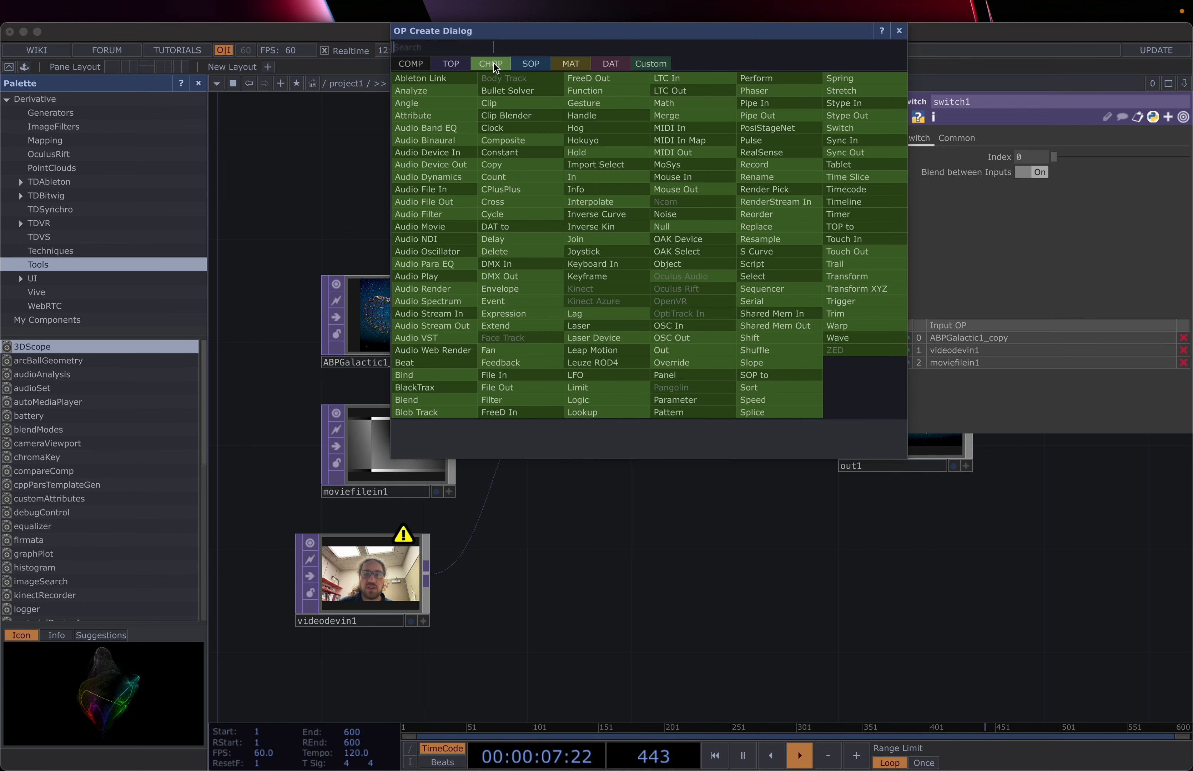
pyautogui.write('nu')
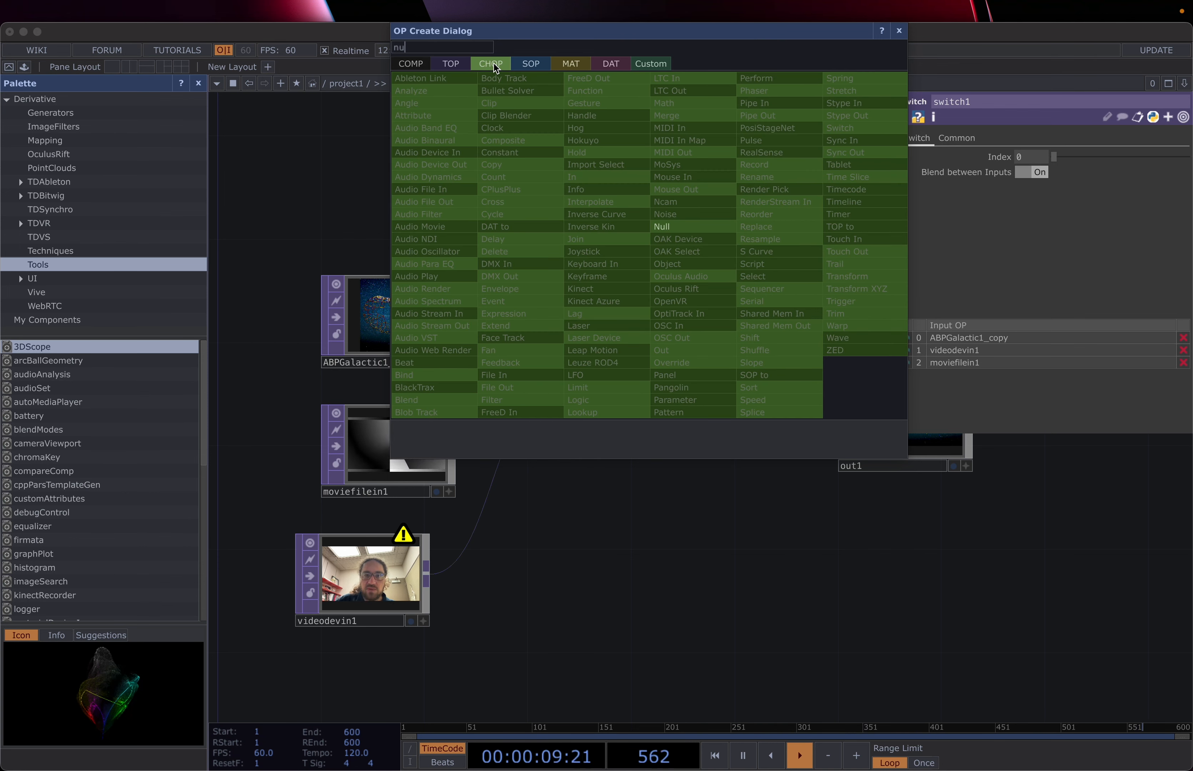
pyautogui.click(672, 225)
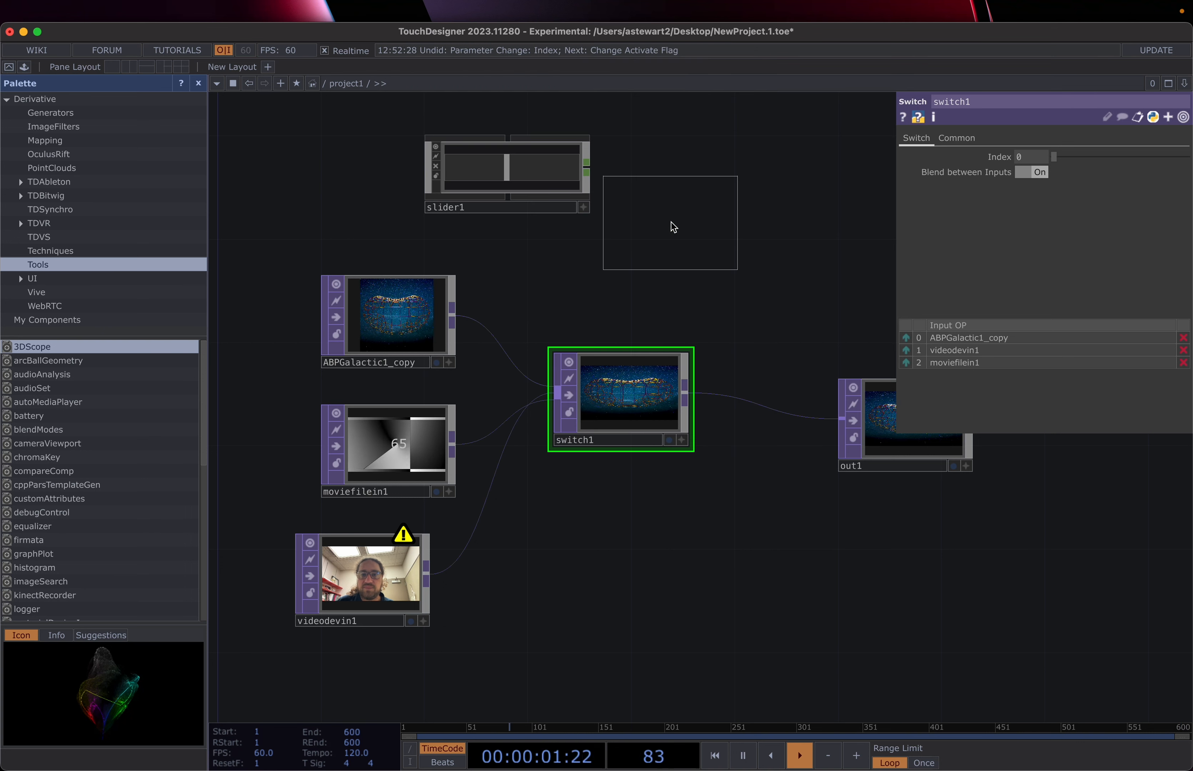
pyautogui.click(726, 205)
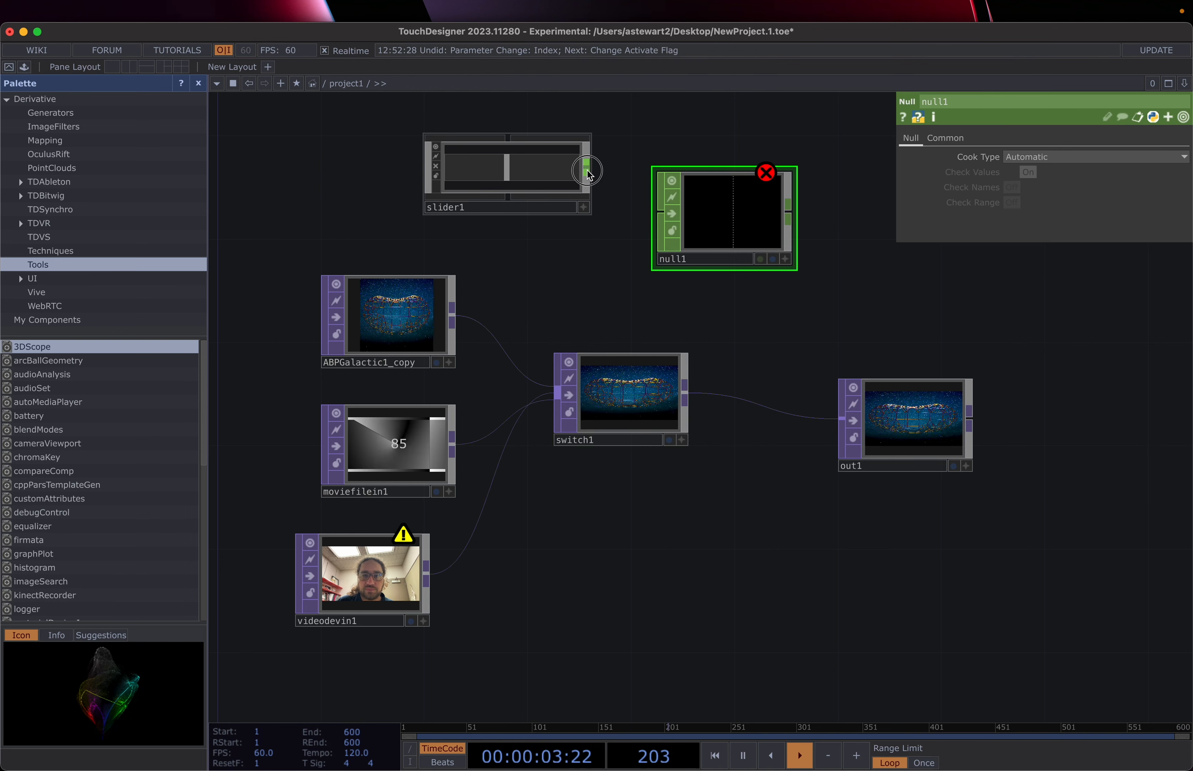
pyautogui.moveTo(588, 173); pyautogui.dragTo(645, 217)
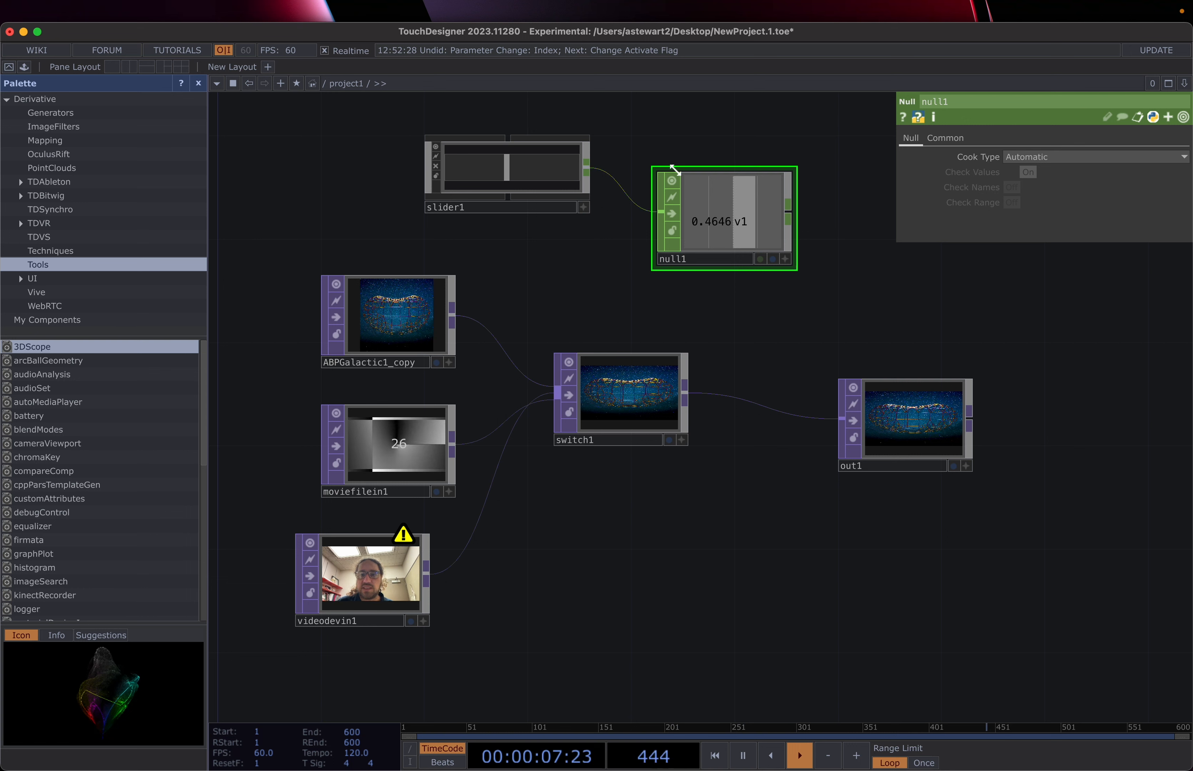
# - Set slider1 to about 0.63 in its active viewer while watching null1, and select switch1 to show its parameters
pyautogui.click(583, 207)
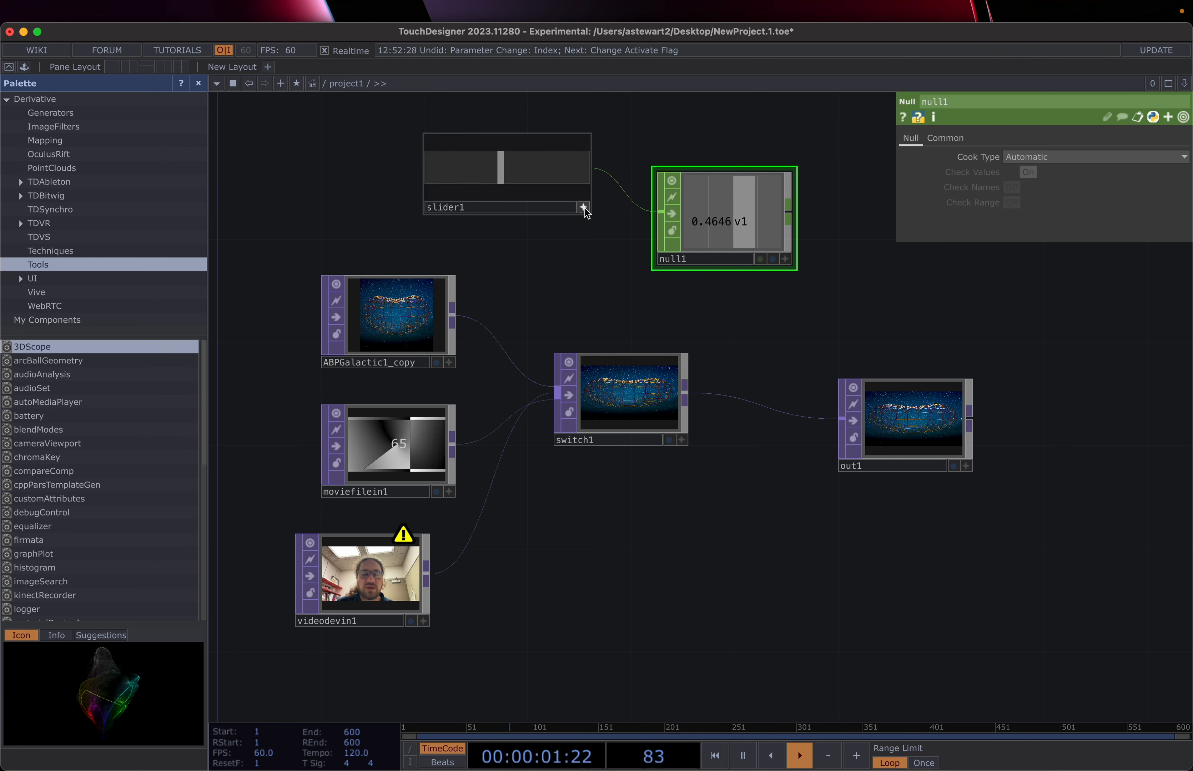
pyautogui.moveTo(503, 173); pyautogui.dragTo(528, 156)
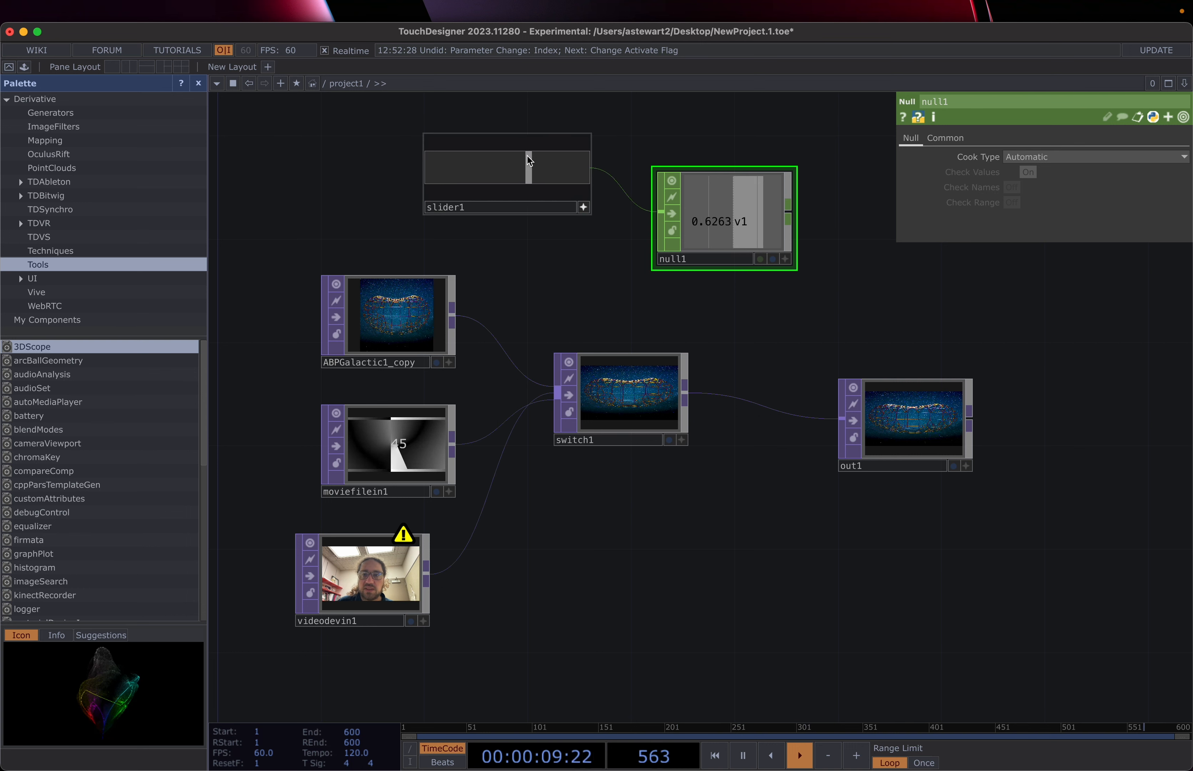
pyautogui.click(622, 409)
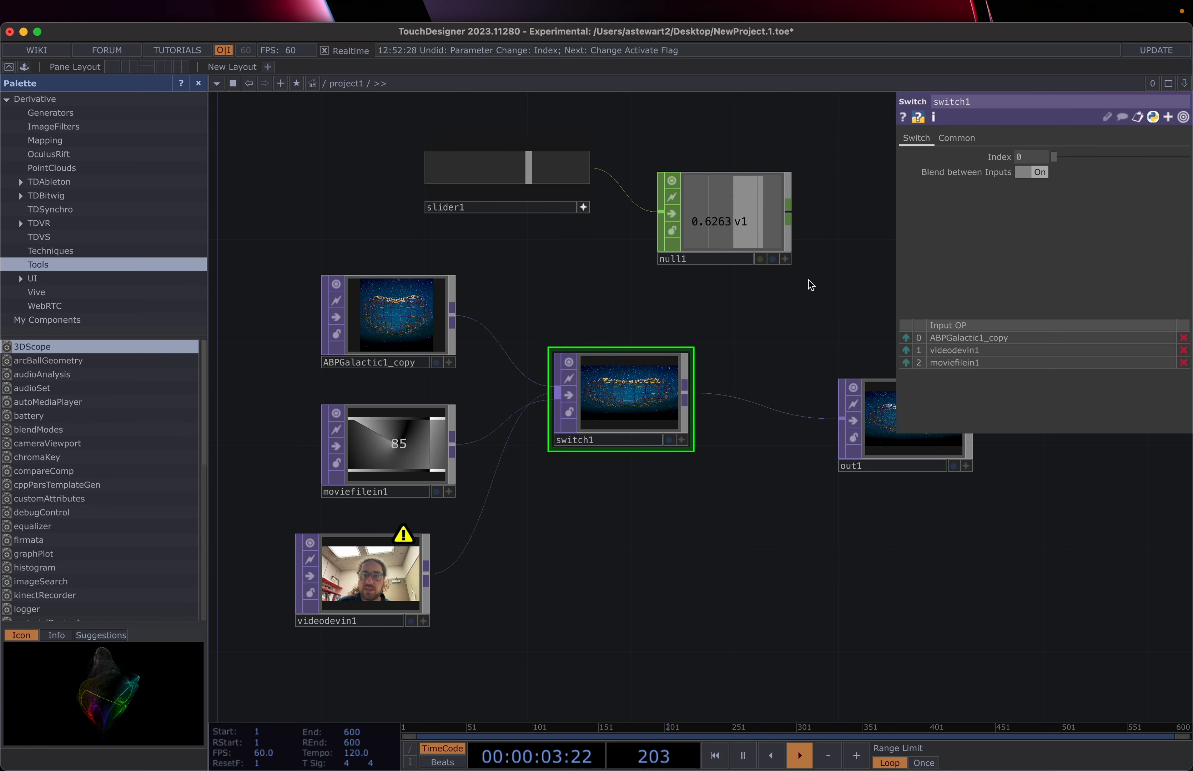
# - Activate null1's viewer and link its v1 channel to switch1's Index parameter as a CHOP Reference
pyautogui.click(786, 260)
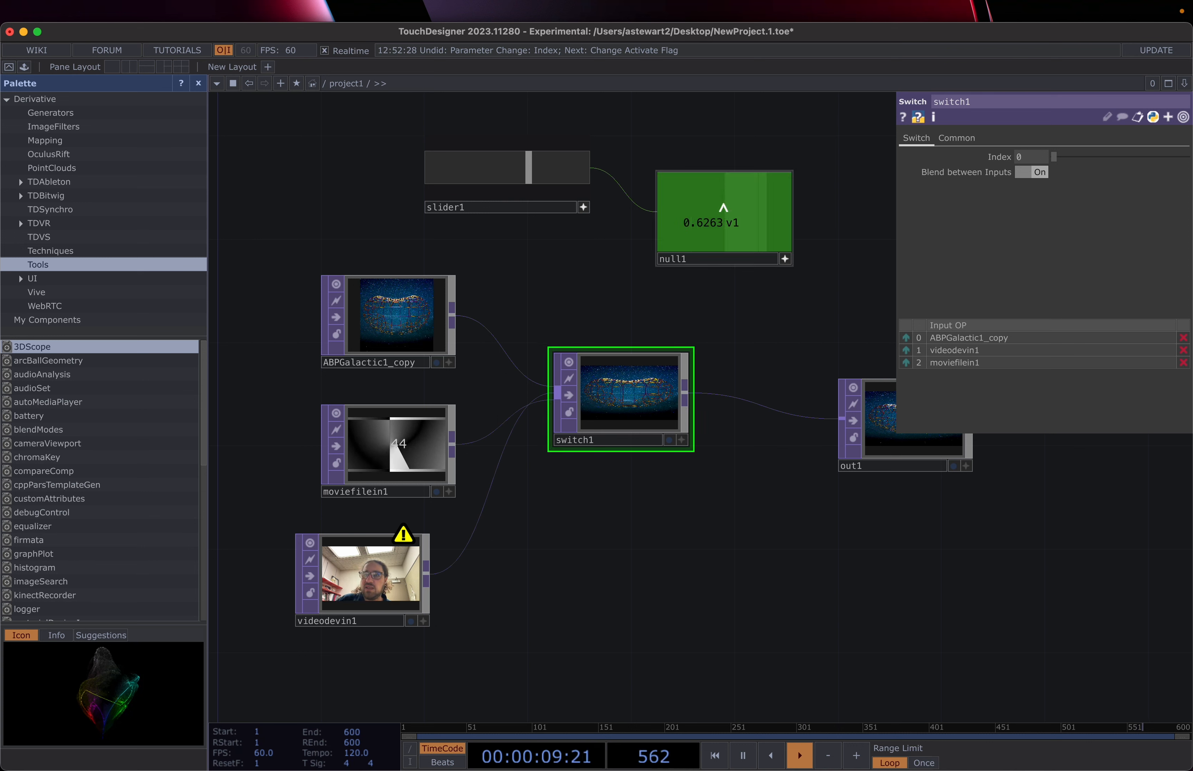
pyautogui.moveTo(724, 207); pyautogui.dragTo(1030, 160)
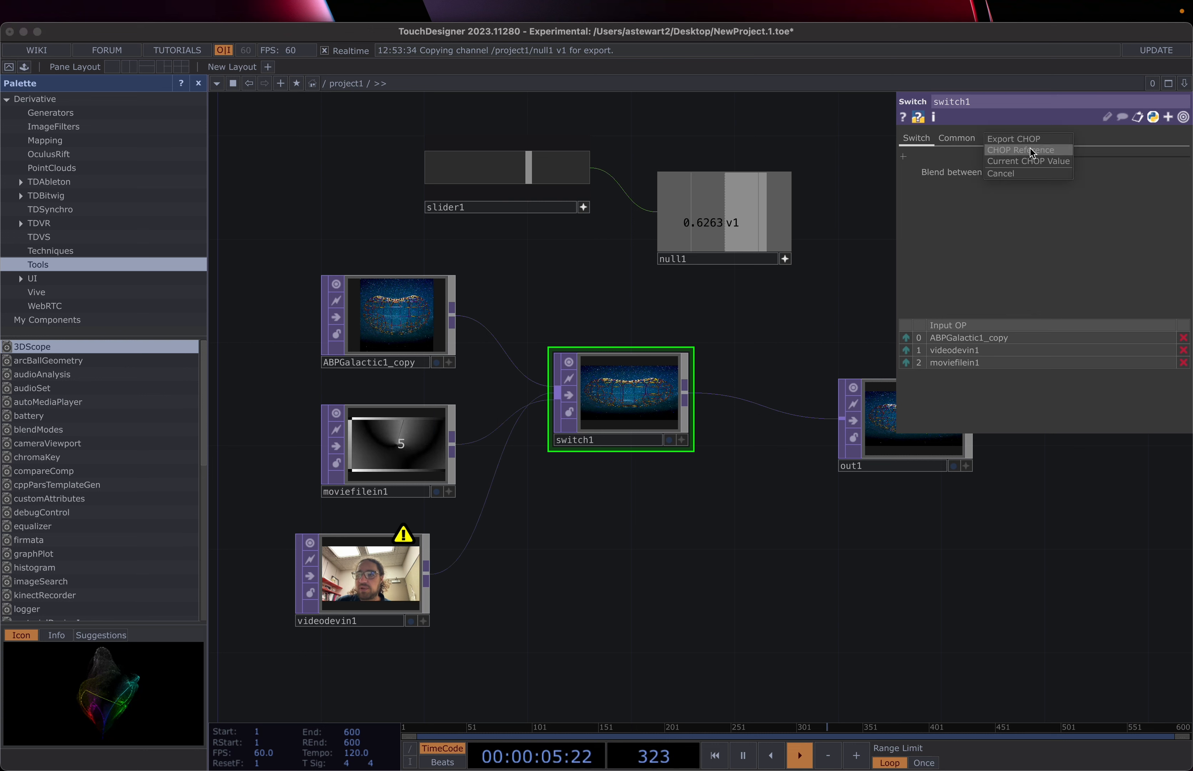
pyautogui.click(1030, 148)
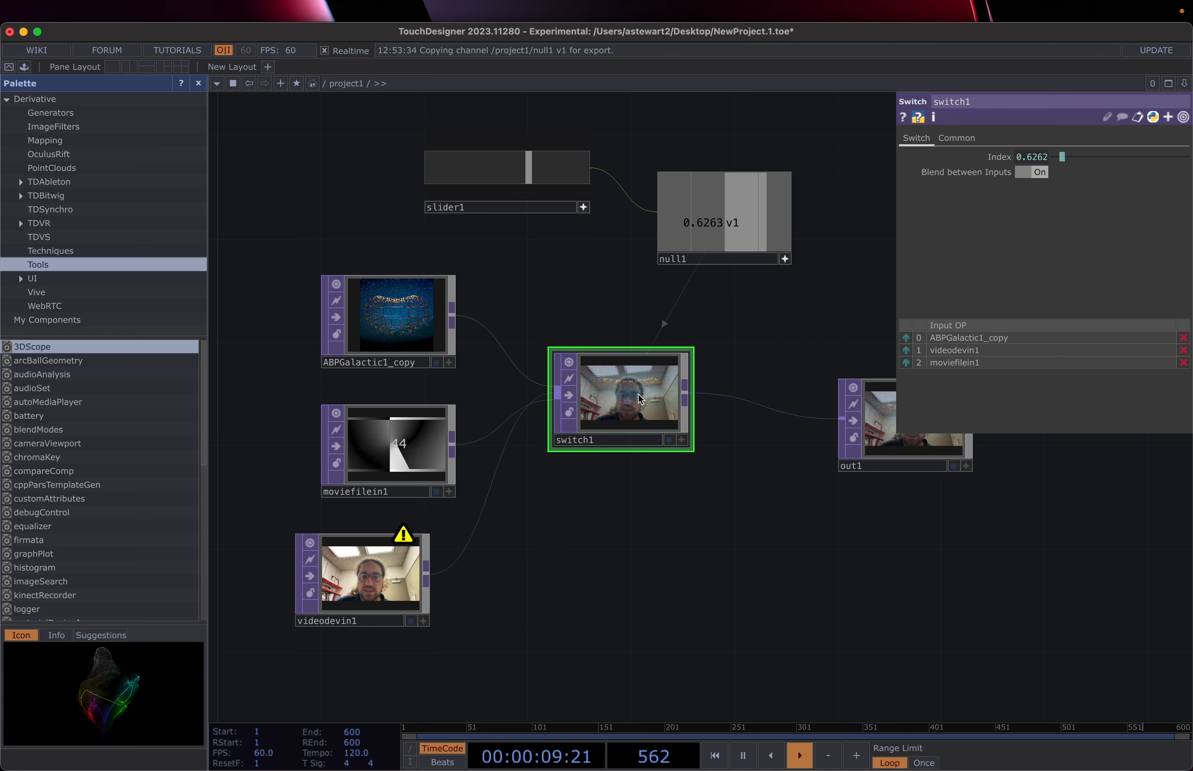
# - Display switch1's output as the network background and lower slider1 to 0 to test the blend
pyautogui.click(683, 441)
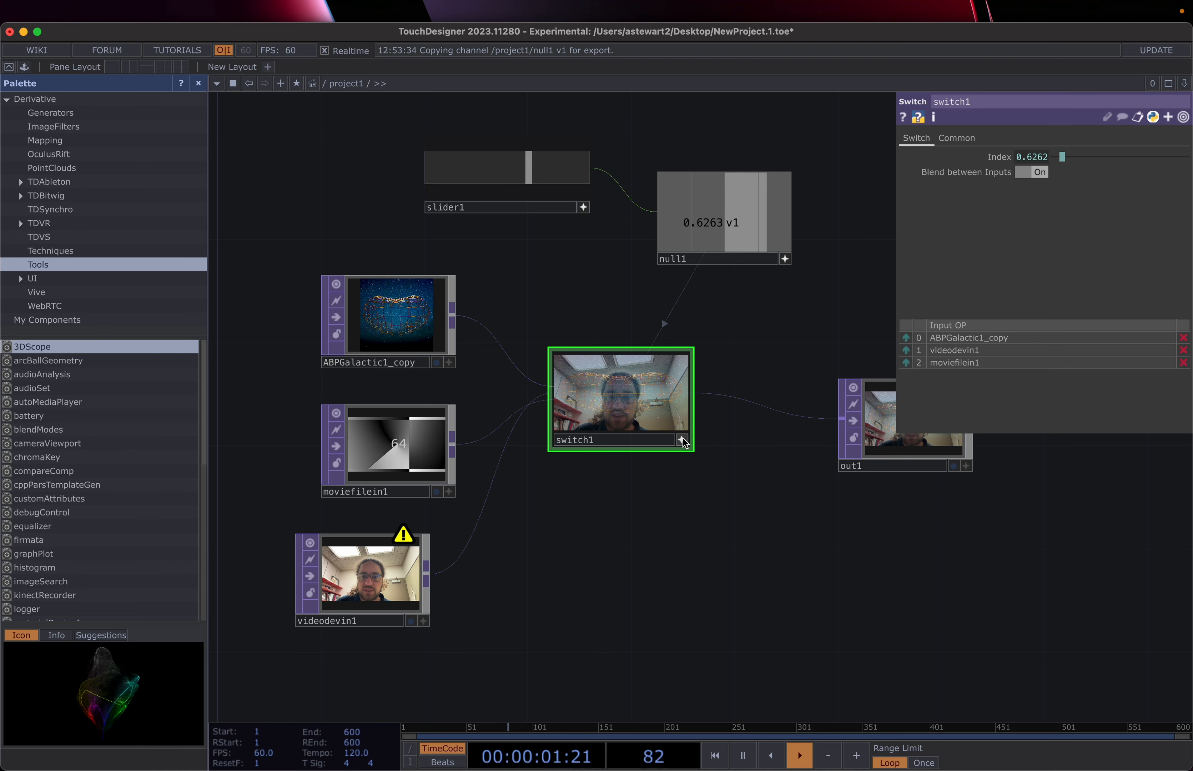
pyautogui.click(683, 440)
pyautogui.click(669, 439)
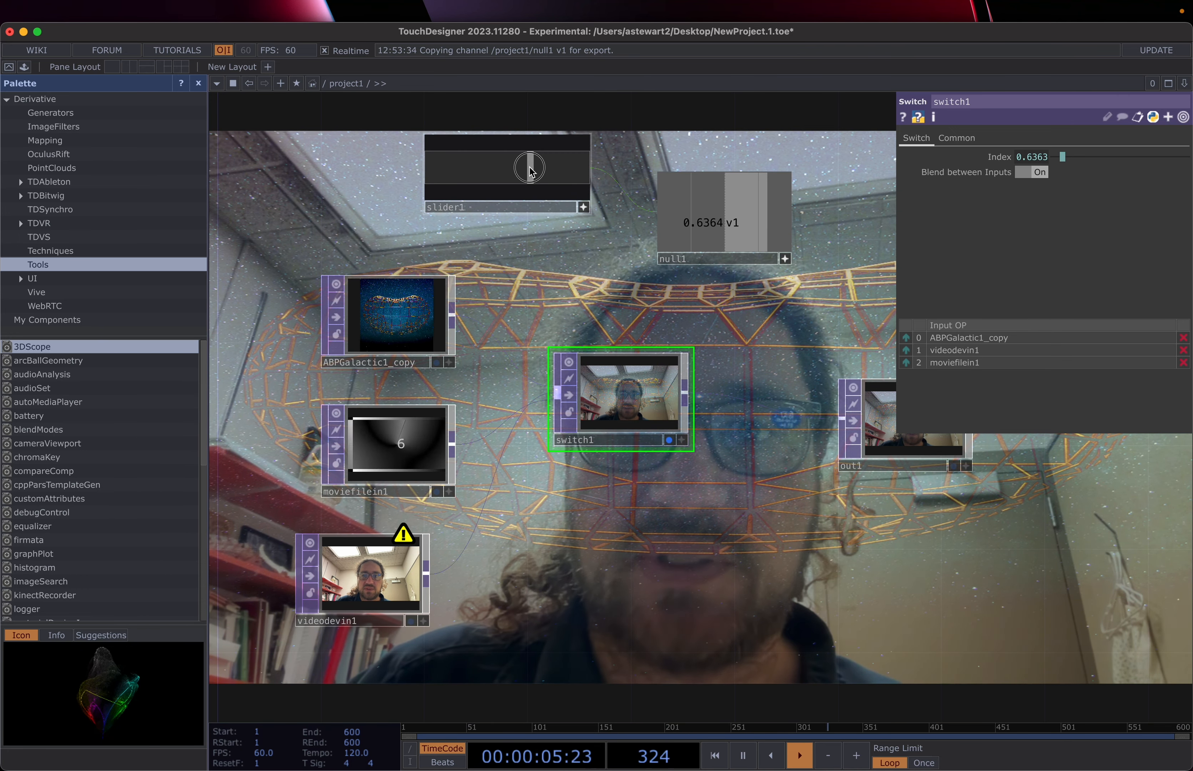
pyautogui.moveTo(528, 168); pyautogui.dragTo(415, 189)
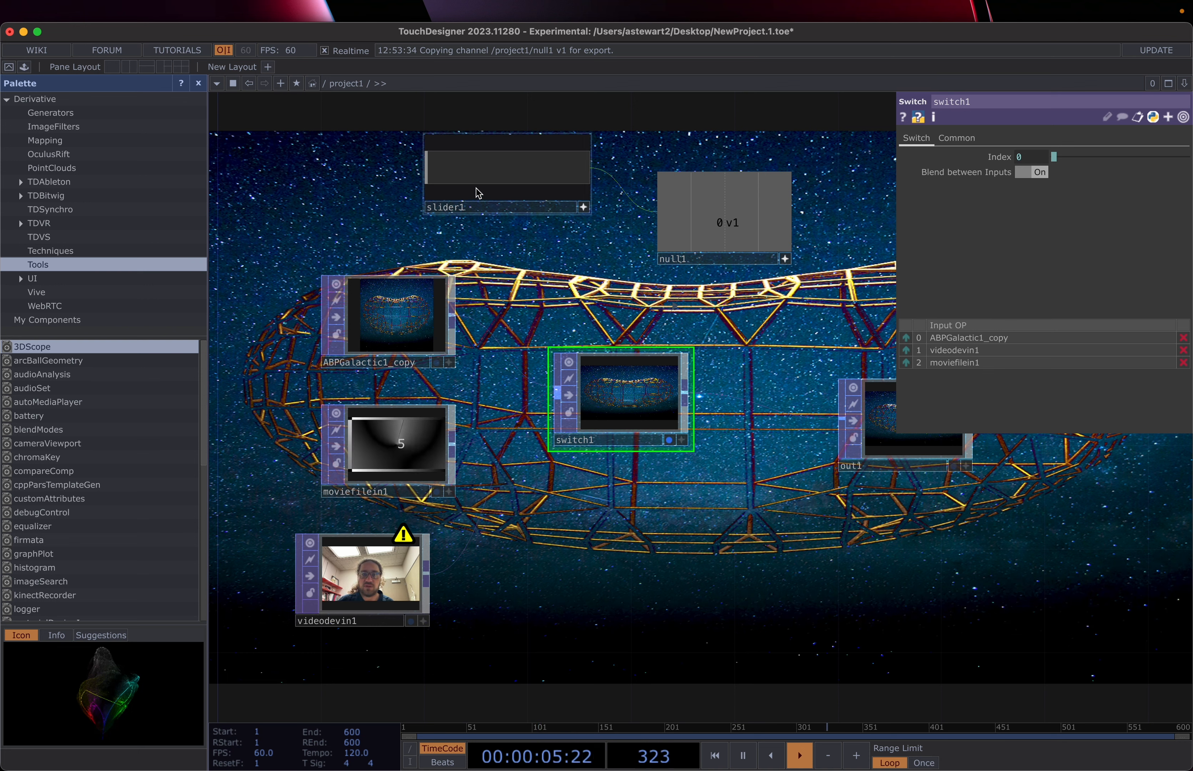
# - Deactivate null1's viewer and turn off switch1's background display
pyautogui.scroll(-3, 745, 338)
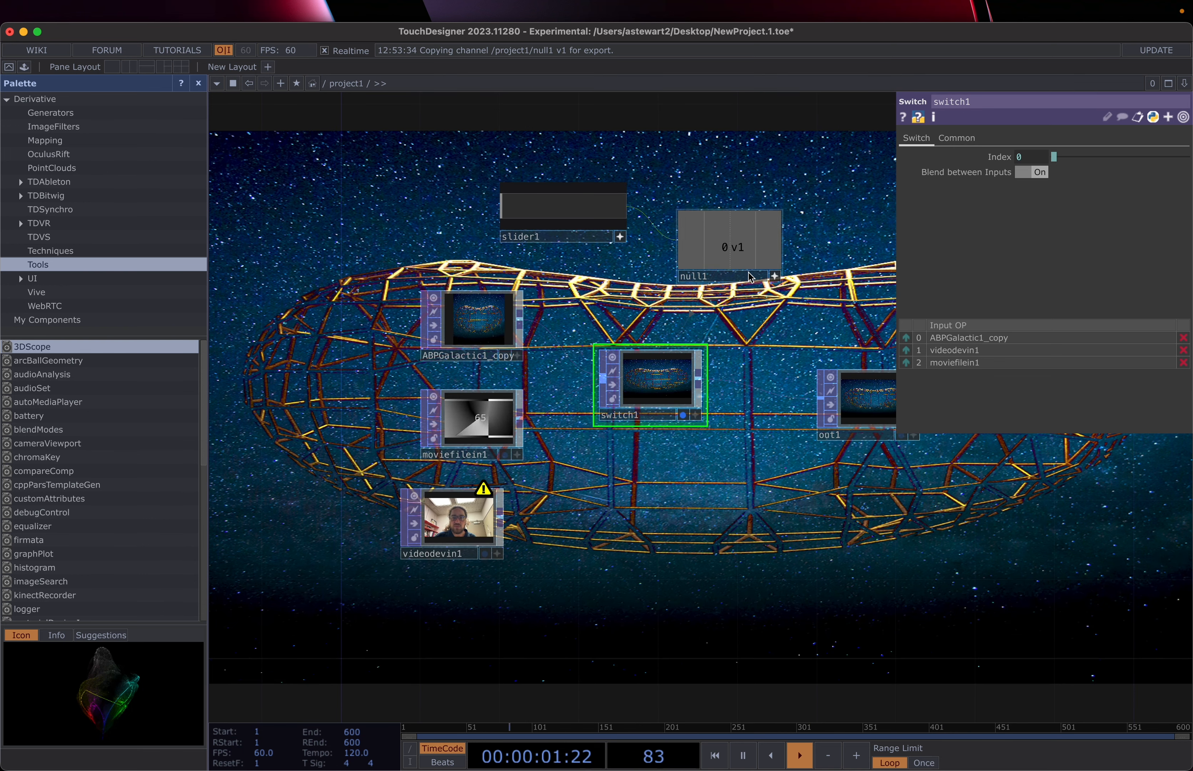
pyautogui.click(774, 276)
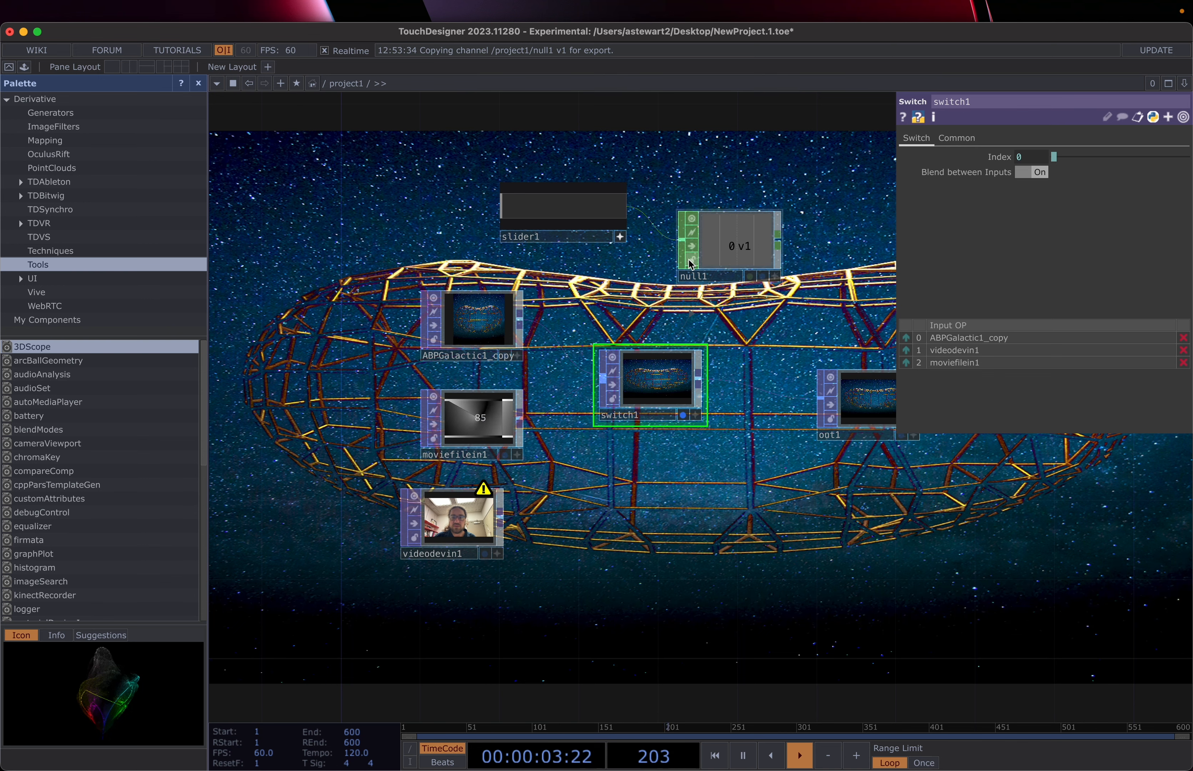
pyautogui.click(685, 421)
# - Add a Math CHOP beside null1, above out1, and wire null1's output into it
pyautogui.scroll(2, 737, 359)
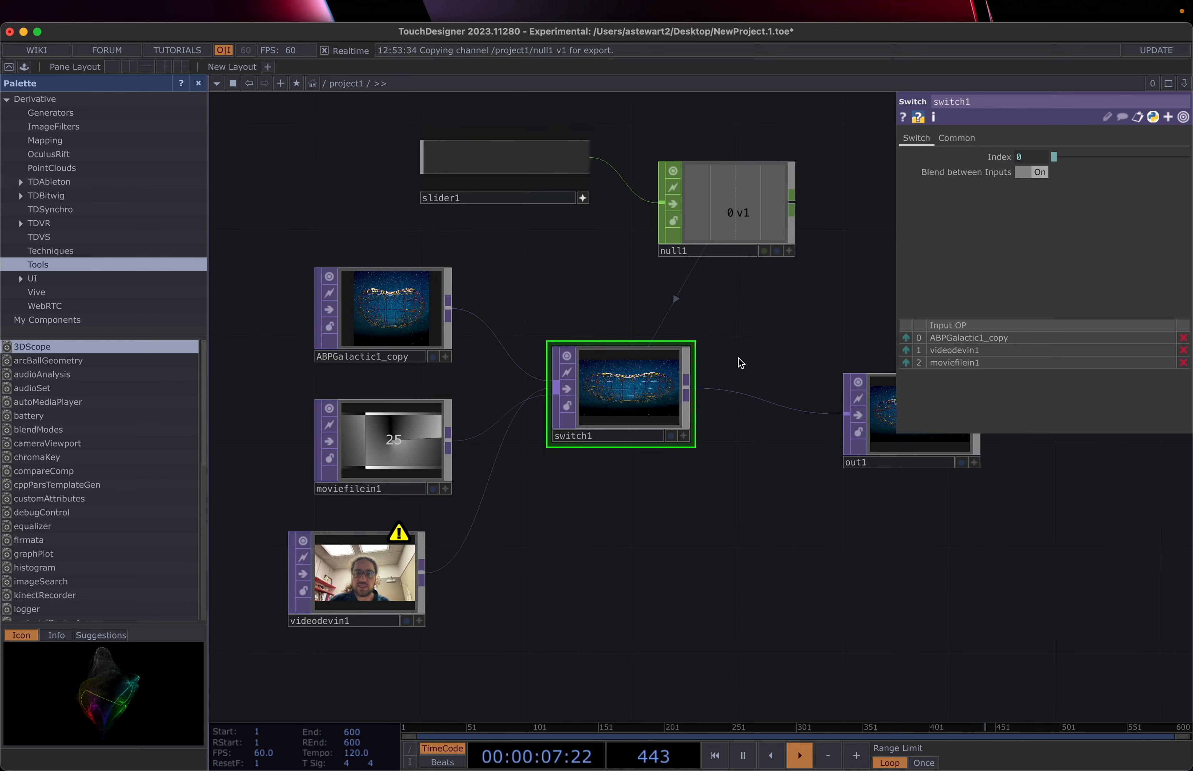
pyautogui.moveTo(673, 394); pyautogui.dragTo(496, 506)
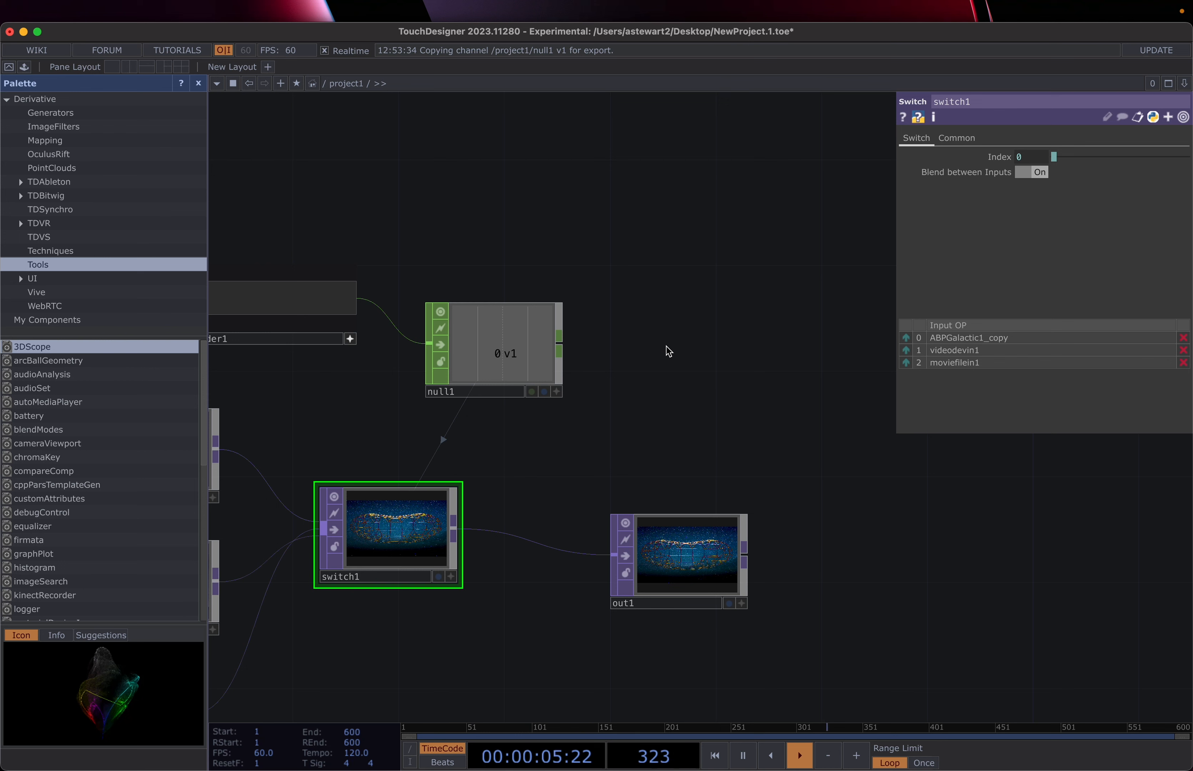
pyautogui.press('Tab')
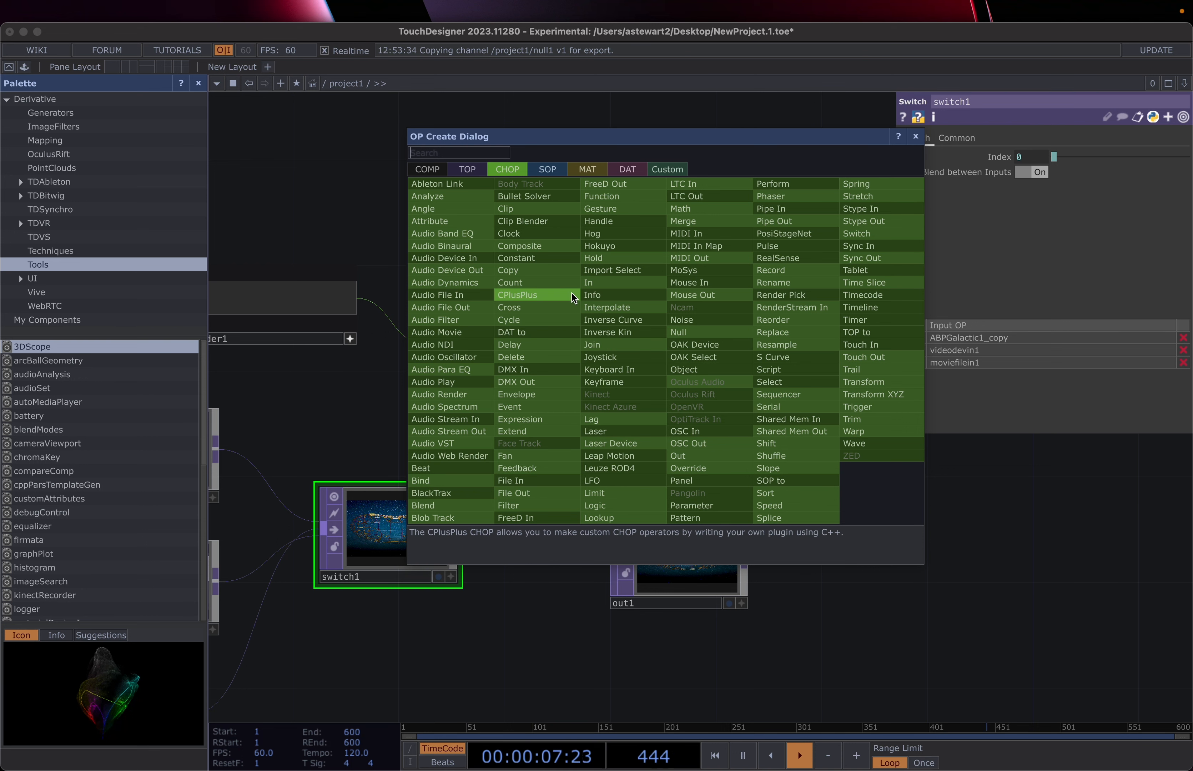
pyautogui.write('math')
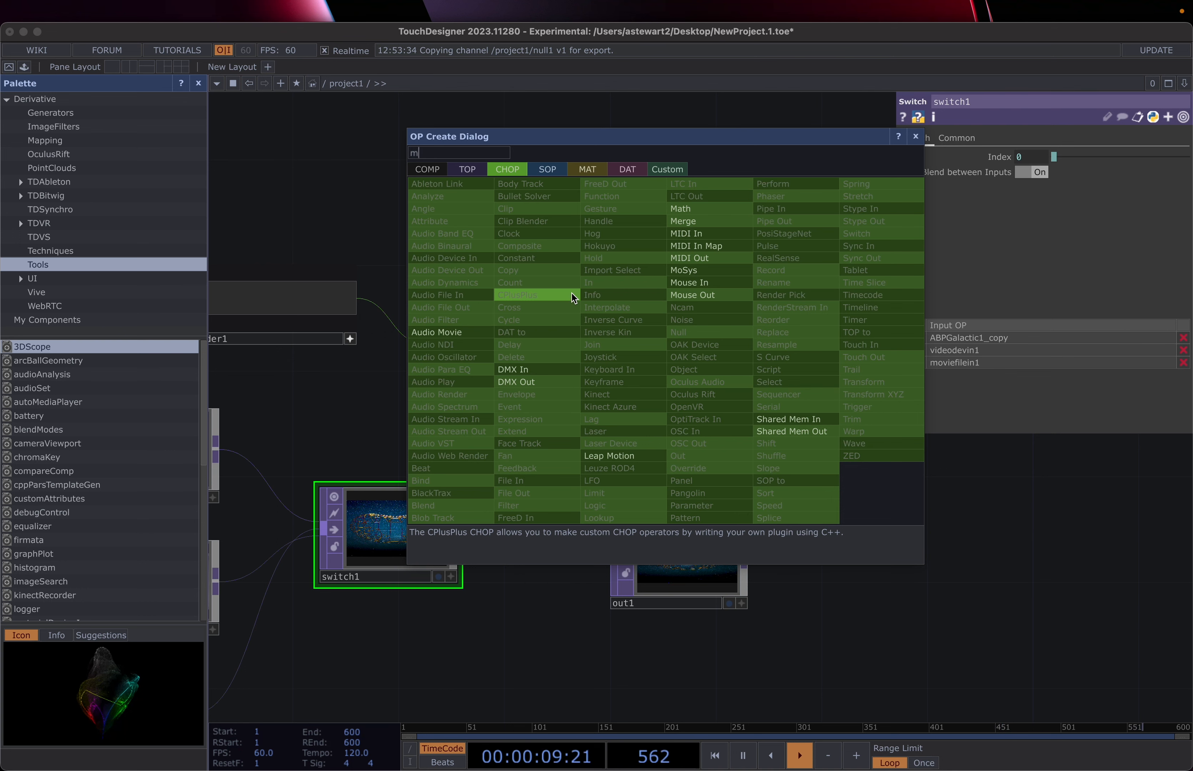
pyautogui.click(685, 212)
pyautogui.click(688, 340)
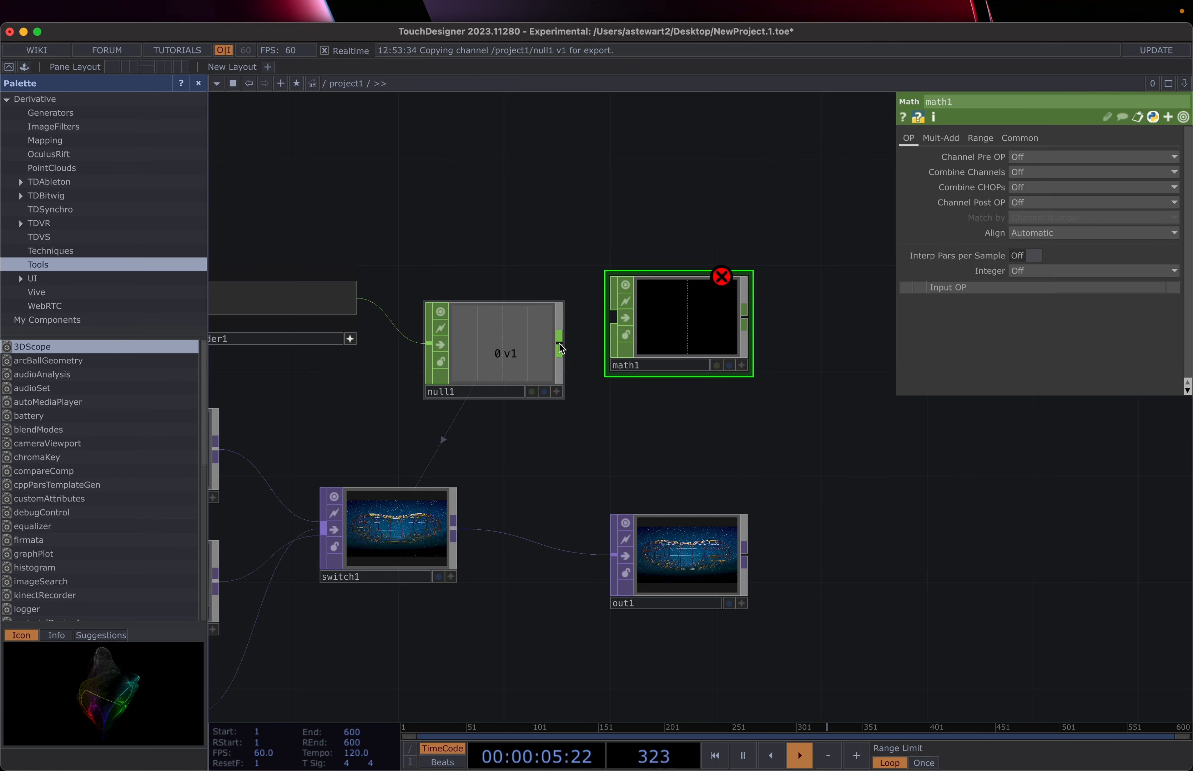
pyautogui.moveTo(559, 344); pyautogui.dragTo(589, 329)
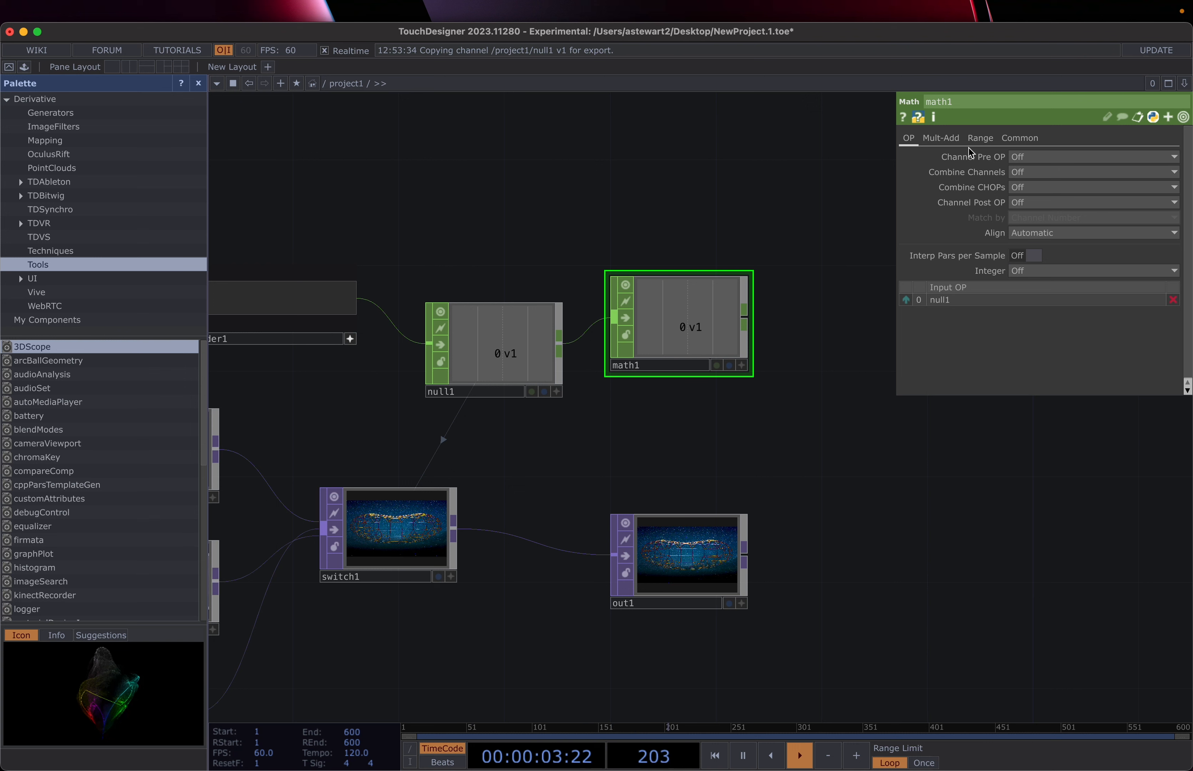
# - Try Multiply values of 2 and 10 in math1, moving slider1 to 1 and about 0.68 to test them
pyautogui.click(941, 139)
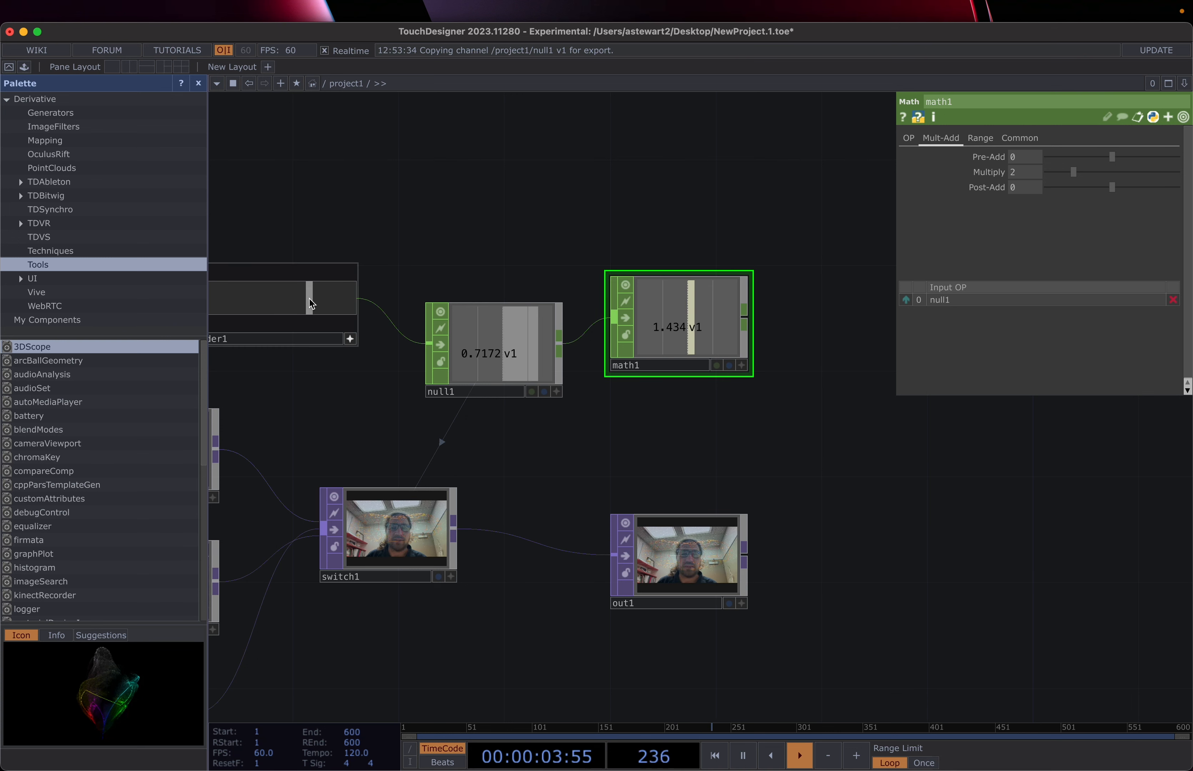
pyautogui.moveTo(309, 298); pyautogui.dragTo(455, 276)
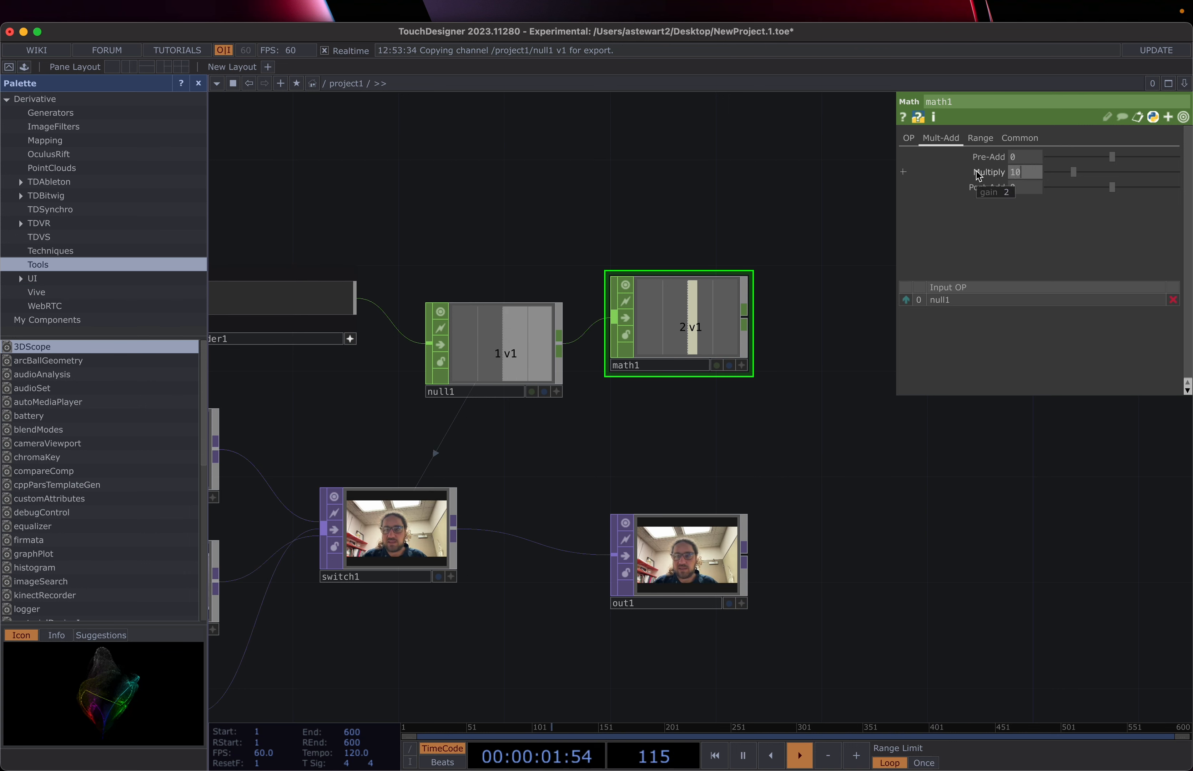
pyautogui.press('Return')
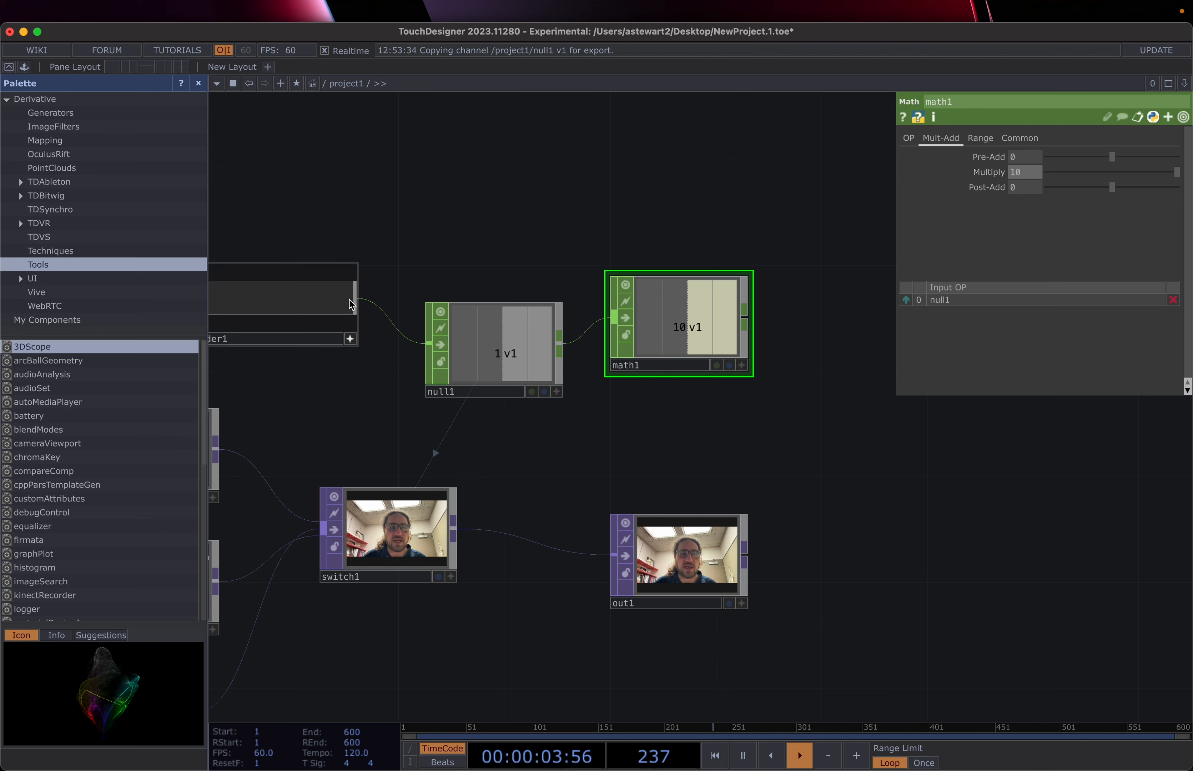
pyautogui.moveTo(352, 304); pyautogui.dragTo(301, 299)
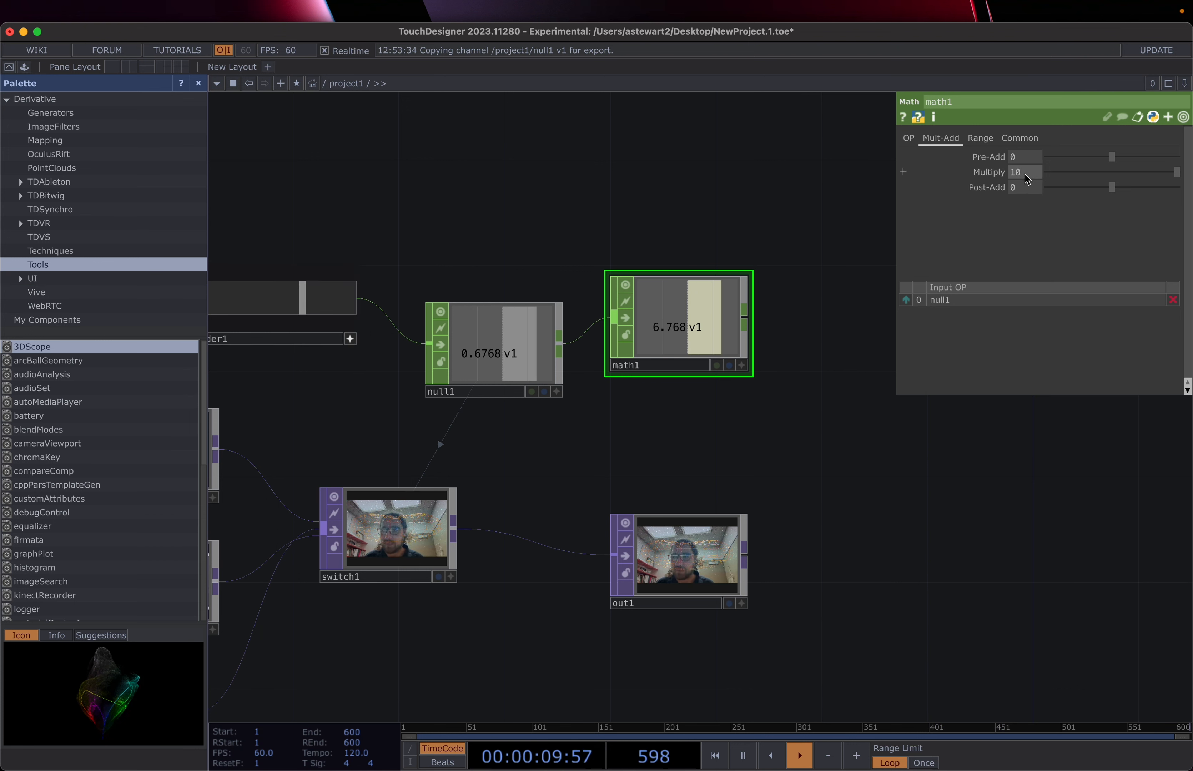
# - Try a Post-Add of 1 in math1 with slider1 raised to 1, and reset Post-Add to 0
pyautogui.moveTo(1025, 174); pyautogui.dragTo(922, 175)
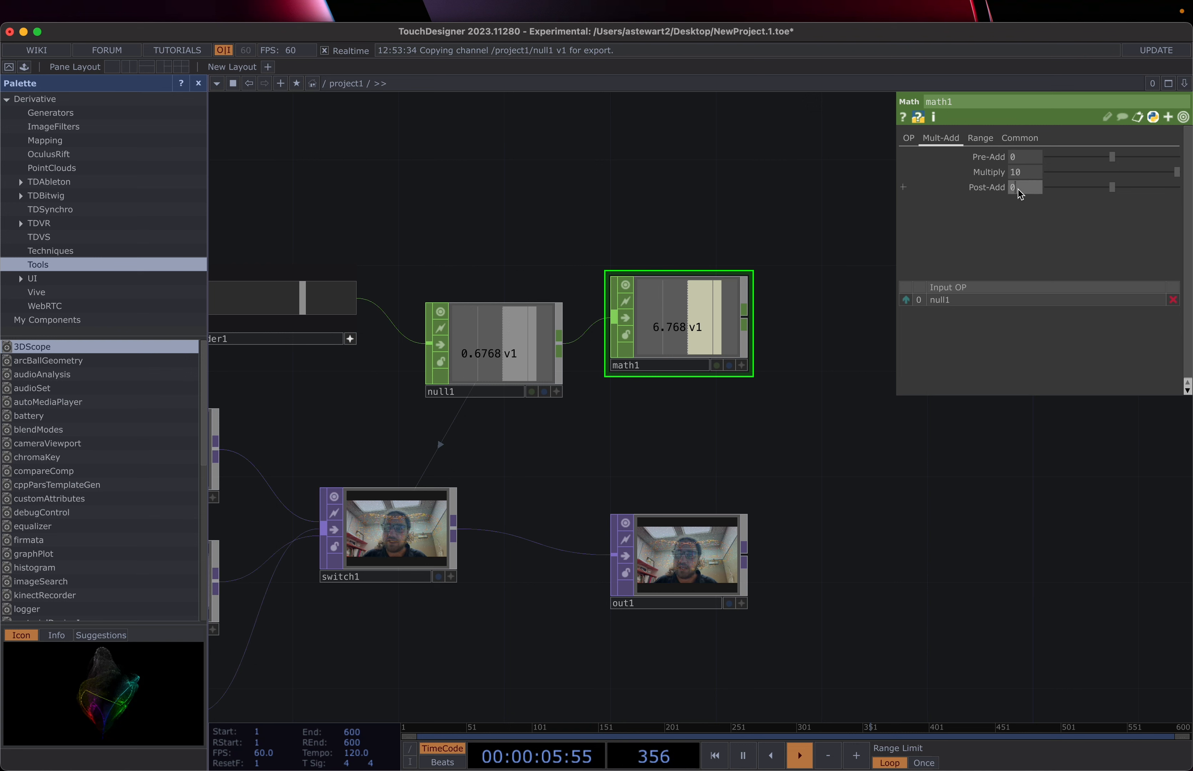
pyautogui.moveTo(999, 194); pyautogui.dragTo(1004, 221)
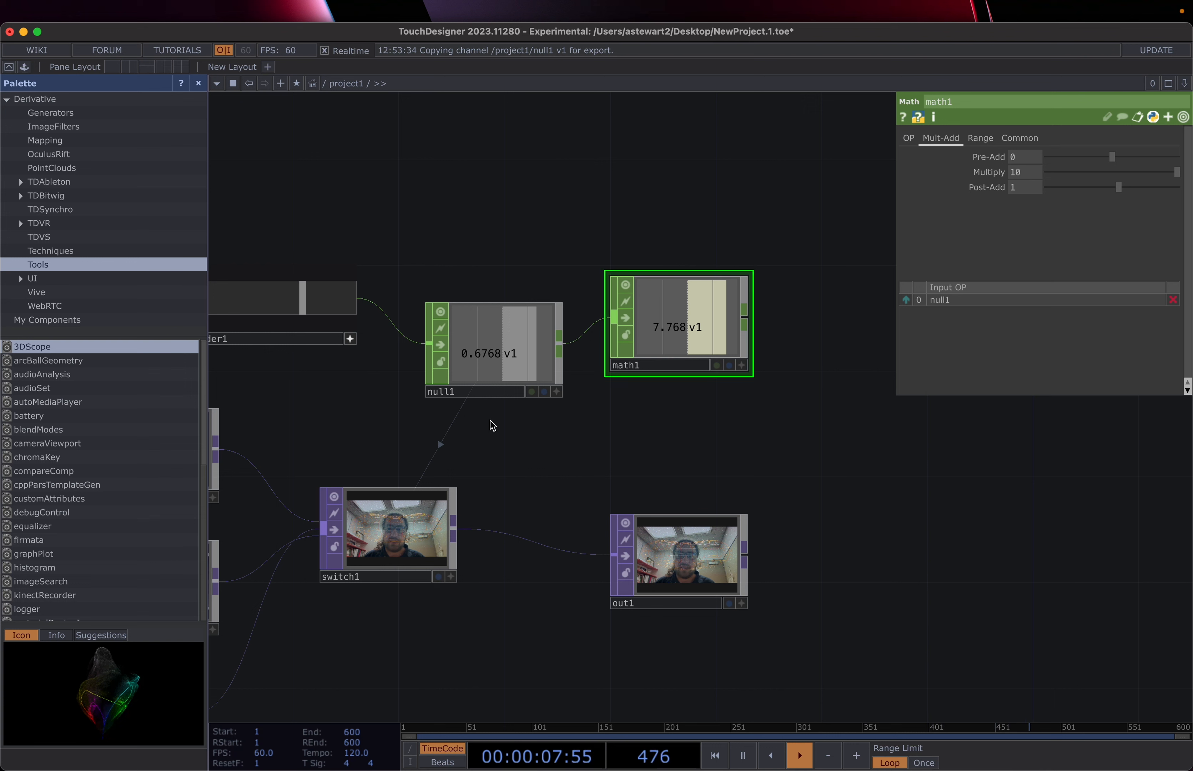
pyautogui.moveTo(307, 305); pyautogui.dragTo(395, 275)
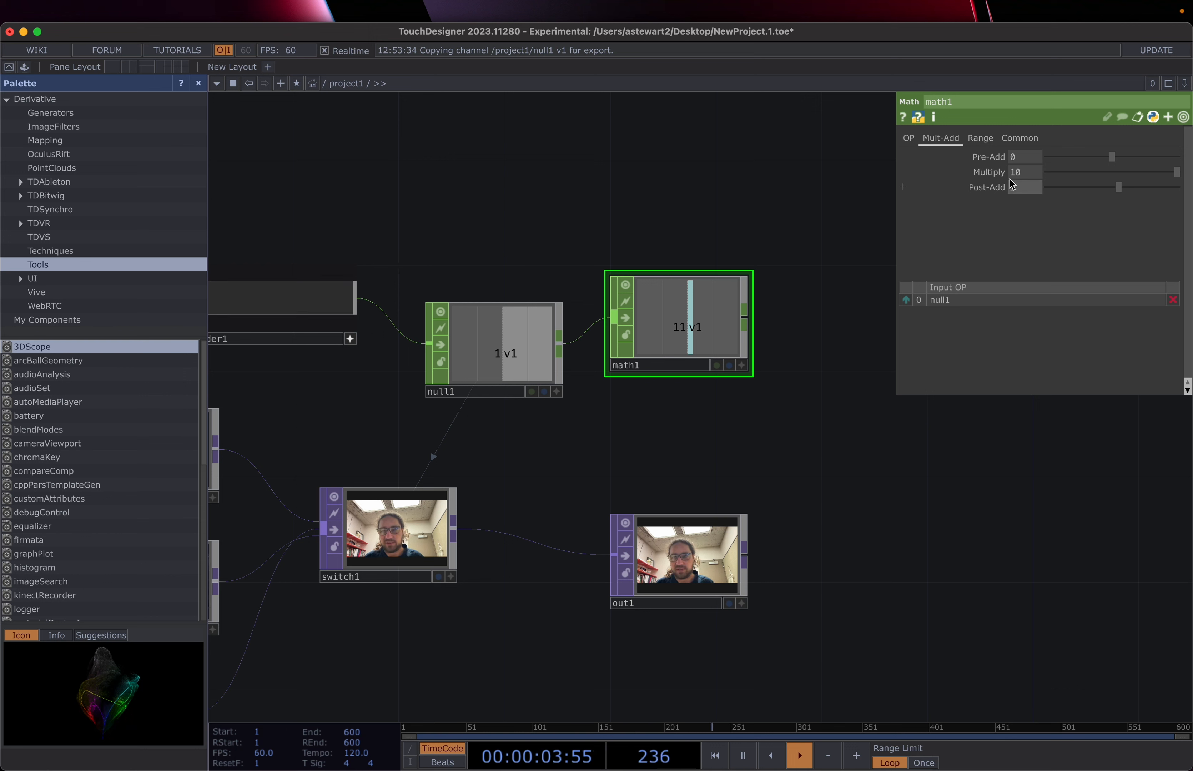
pyautogui.click(1018, 188)
pyautogui.write('0')
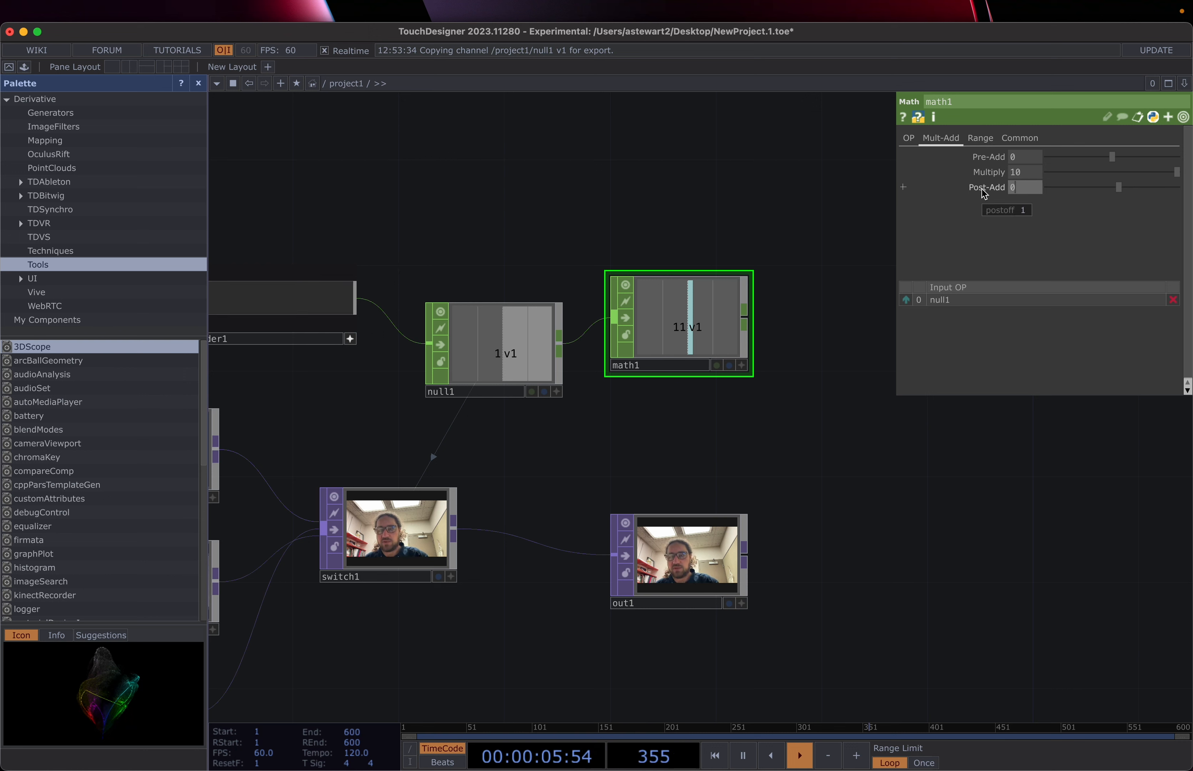
pyautogui.press('Return')
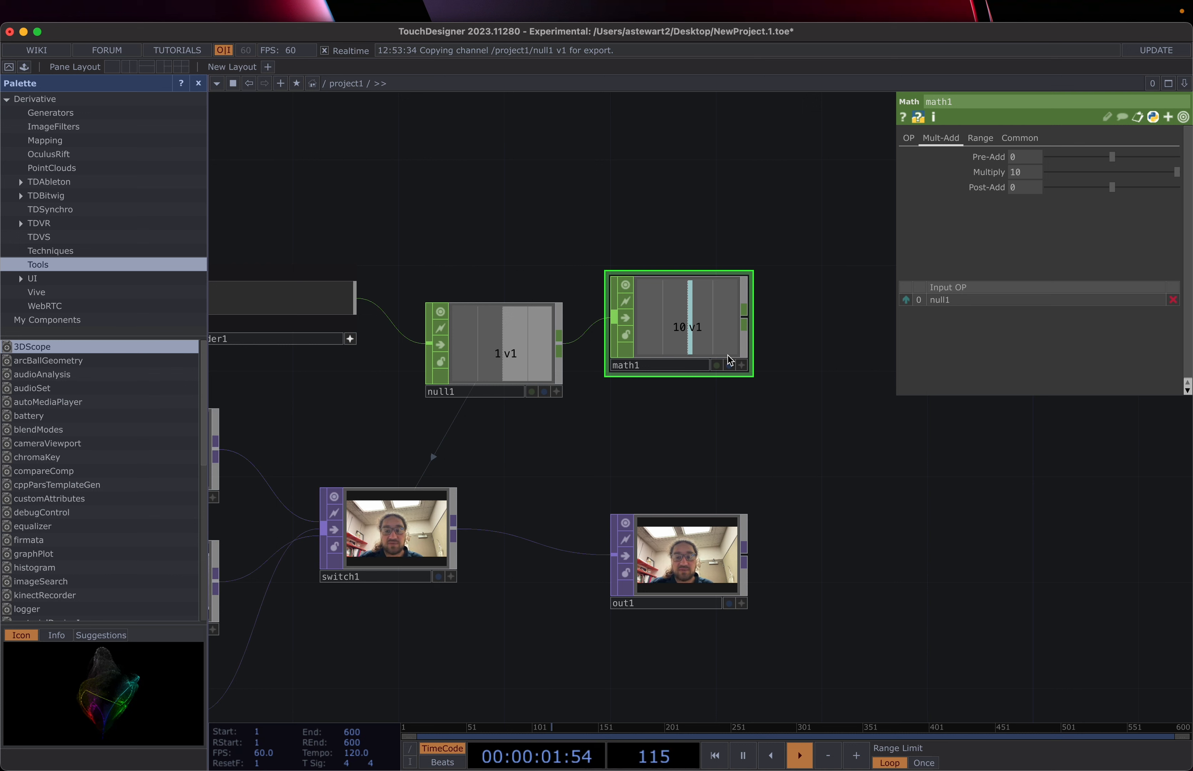
# - Activate math1's viewer and link its v1 channel to switch1's Index parameter as a CHOP Reference
pyautogui.click(470, 355)
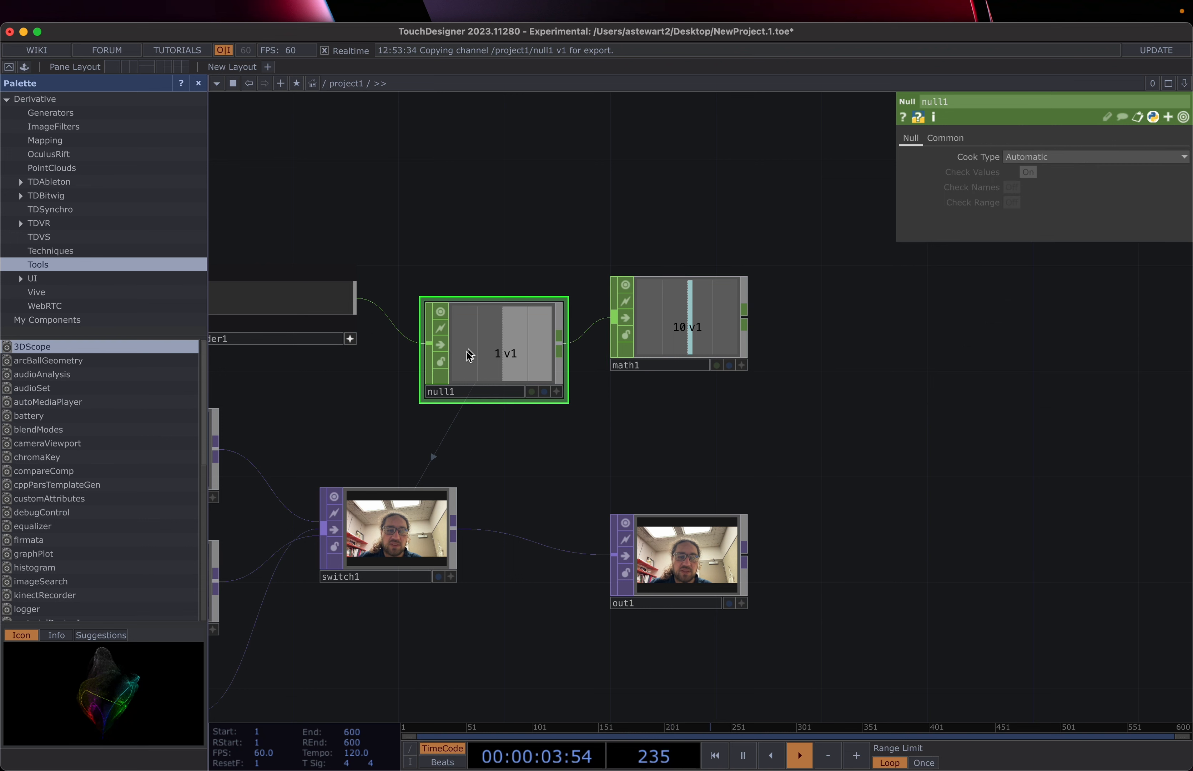
pyautogui.click(387, 542)
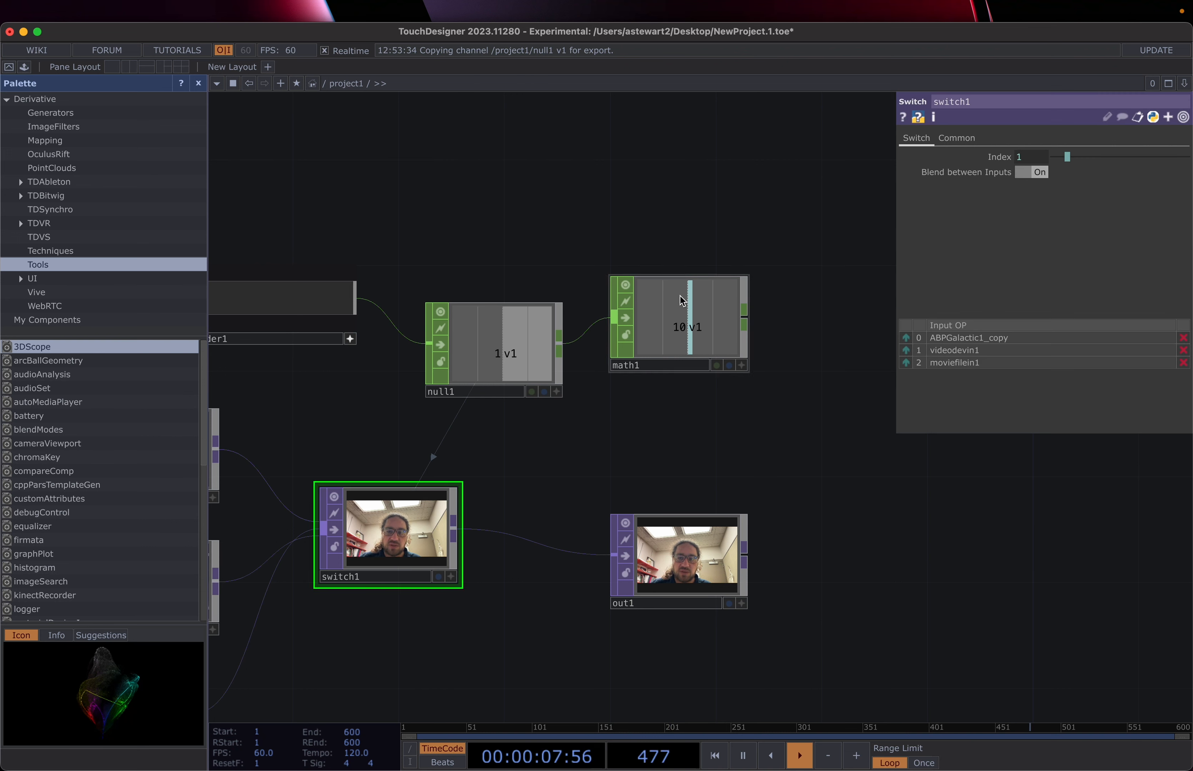
pyautogui.click(699, 329)
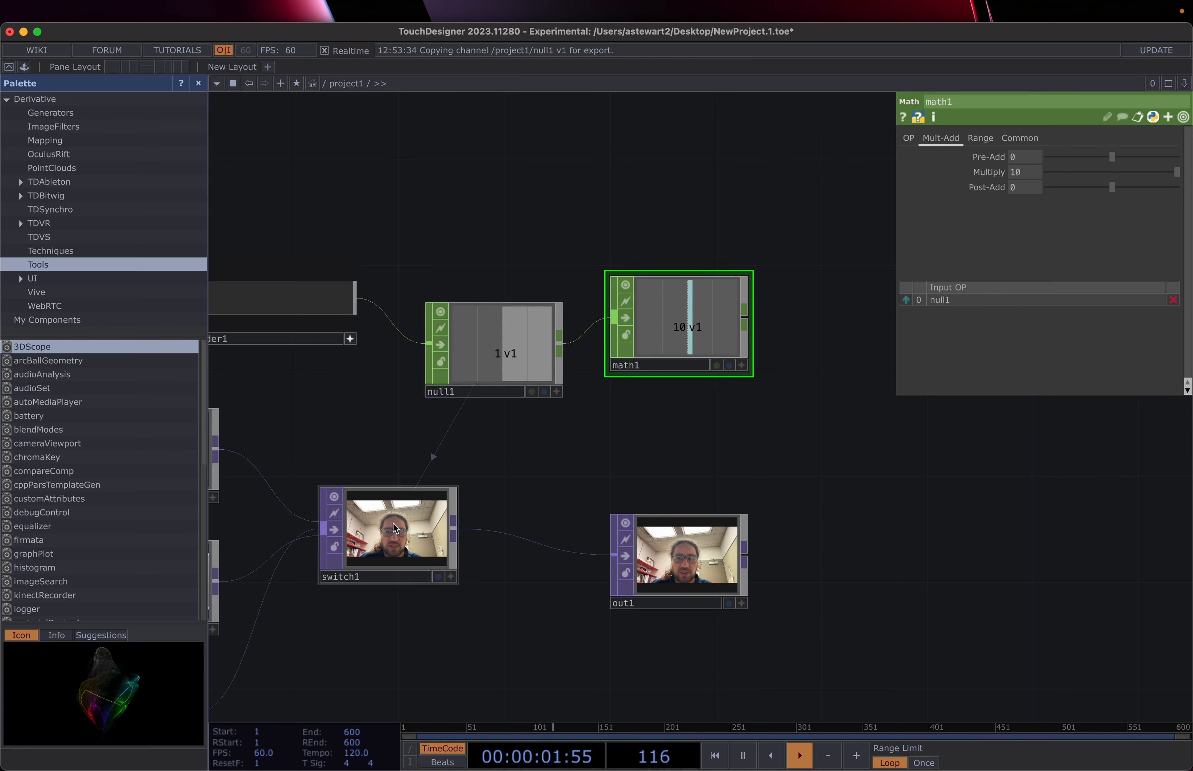
pyautogui.click(397, 536)
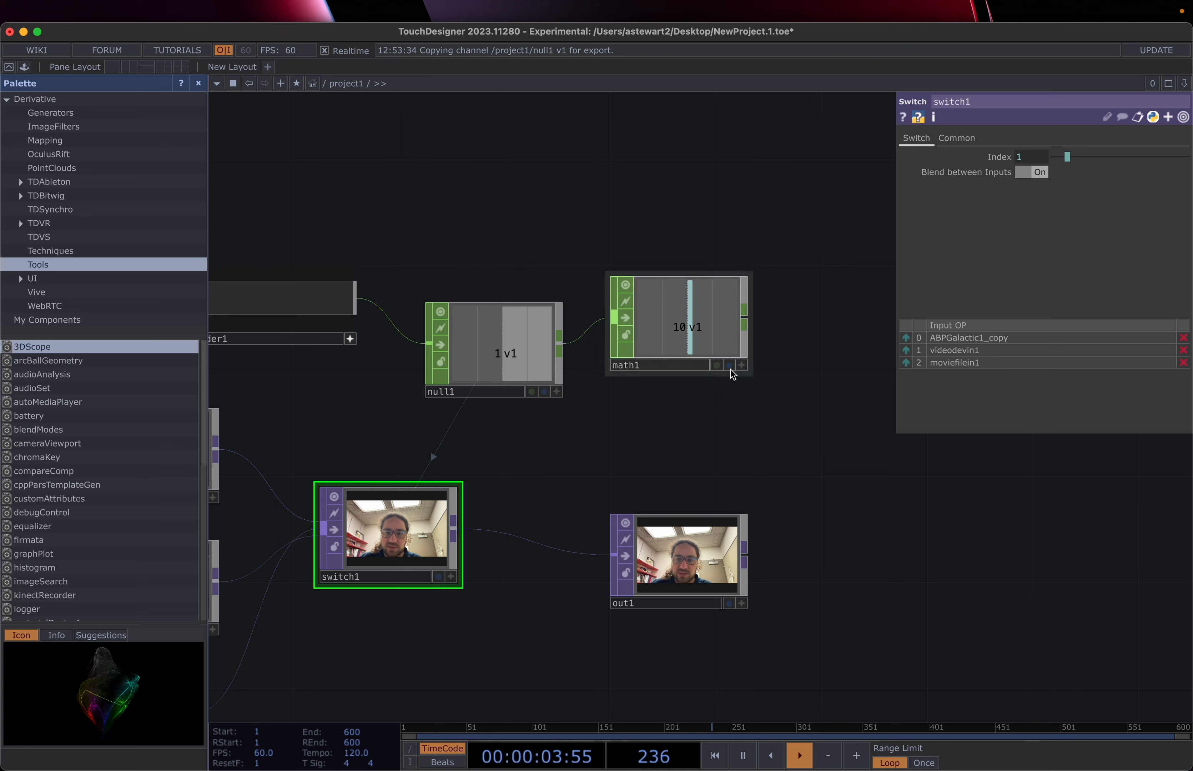
pyautogui.click(743, 367)
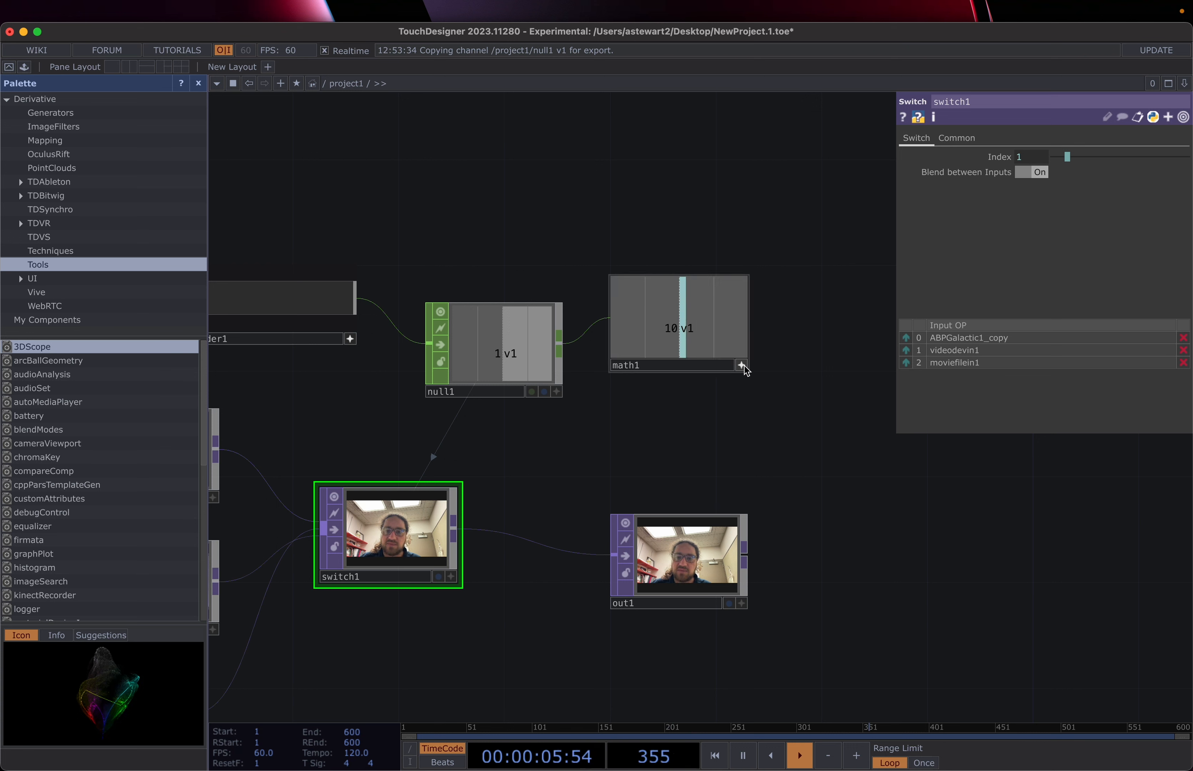
pyautogui.moveTo(676, 304); pyautogui.dragTo(1031, 159)
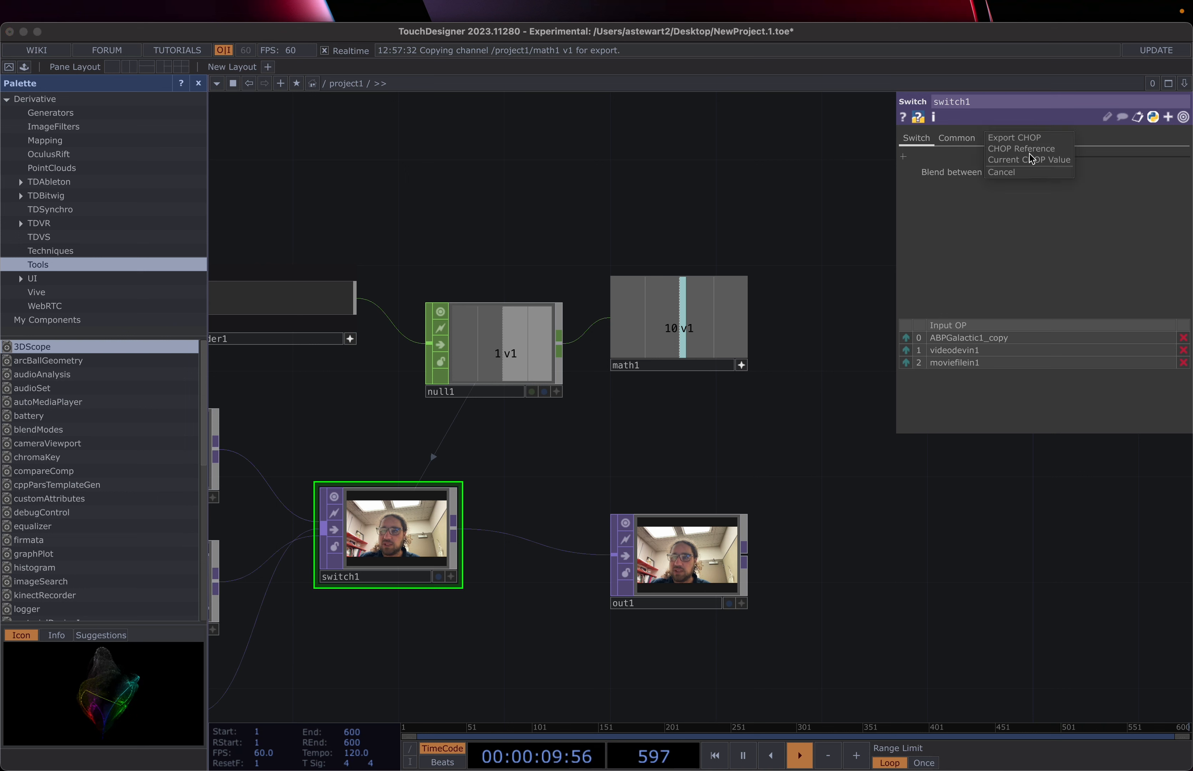
pyautogui.click(1029, 150)
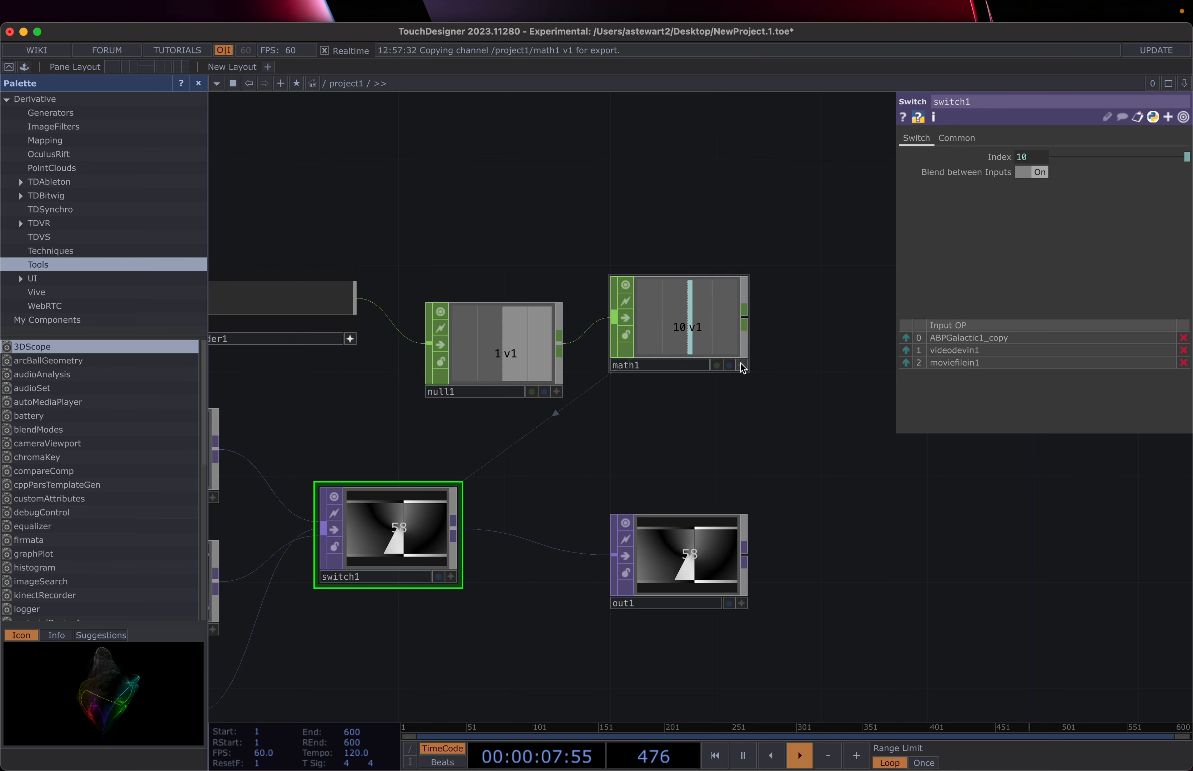
# - Set math1's Multiply to 2 and test switching by moving slider1 down to 0 and up to about 0.52
pyautogui.click(683, 311)
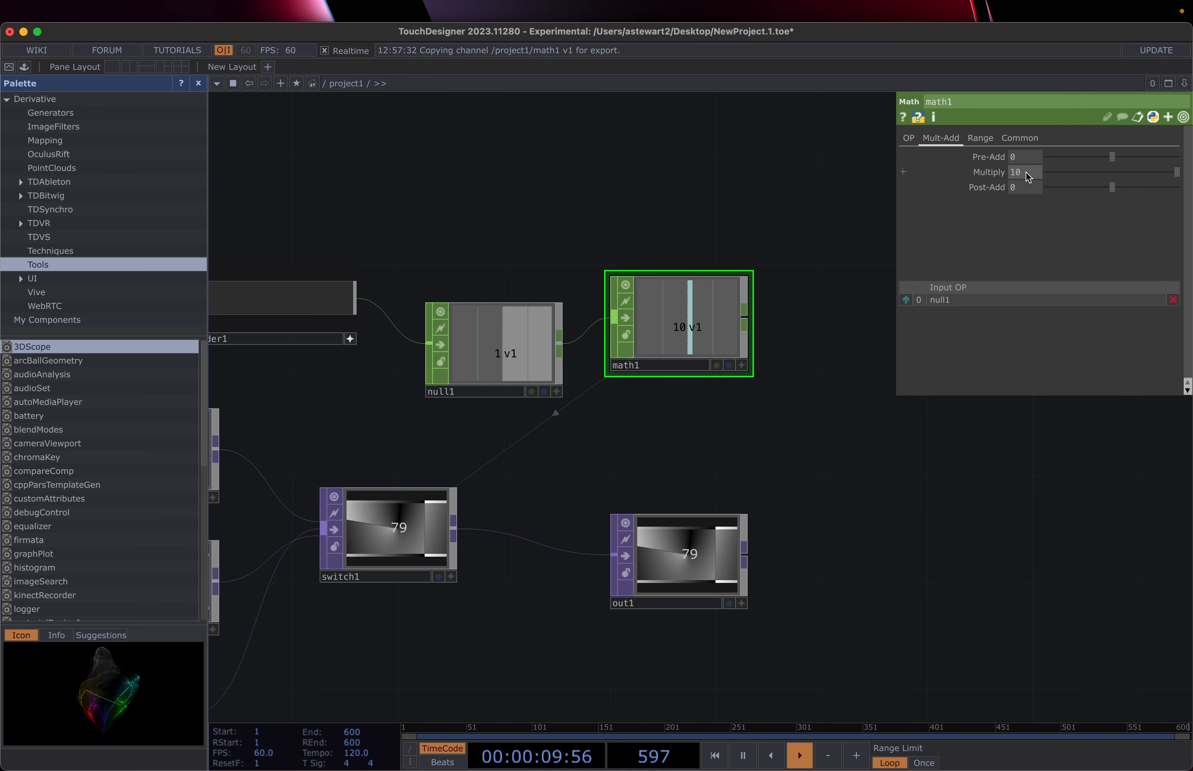
pyautogui.moveTo(975, 176); pyautogui.dragTo(991, 252)
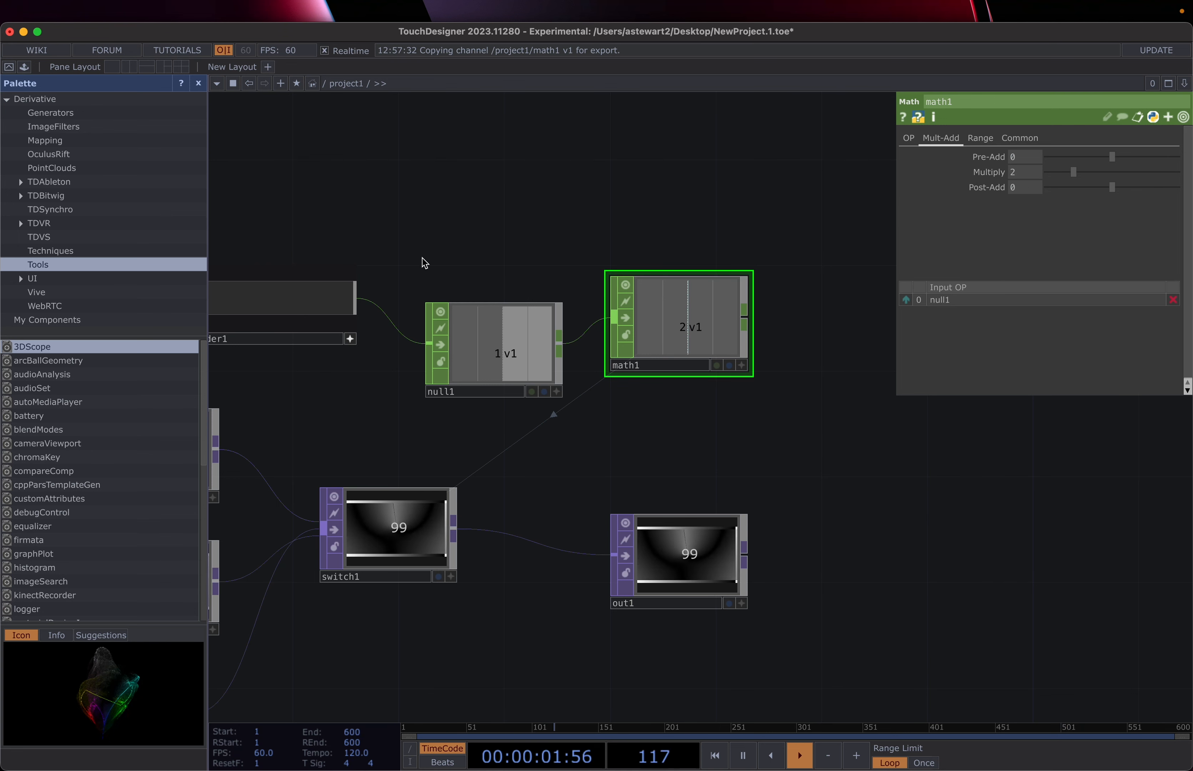
pyautogui.moveTo(357, 304); pyautogui.dragTo(163, 297)
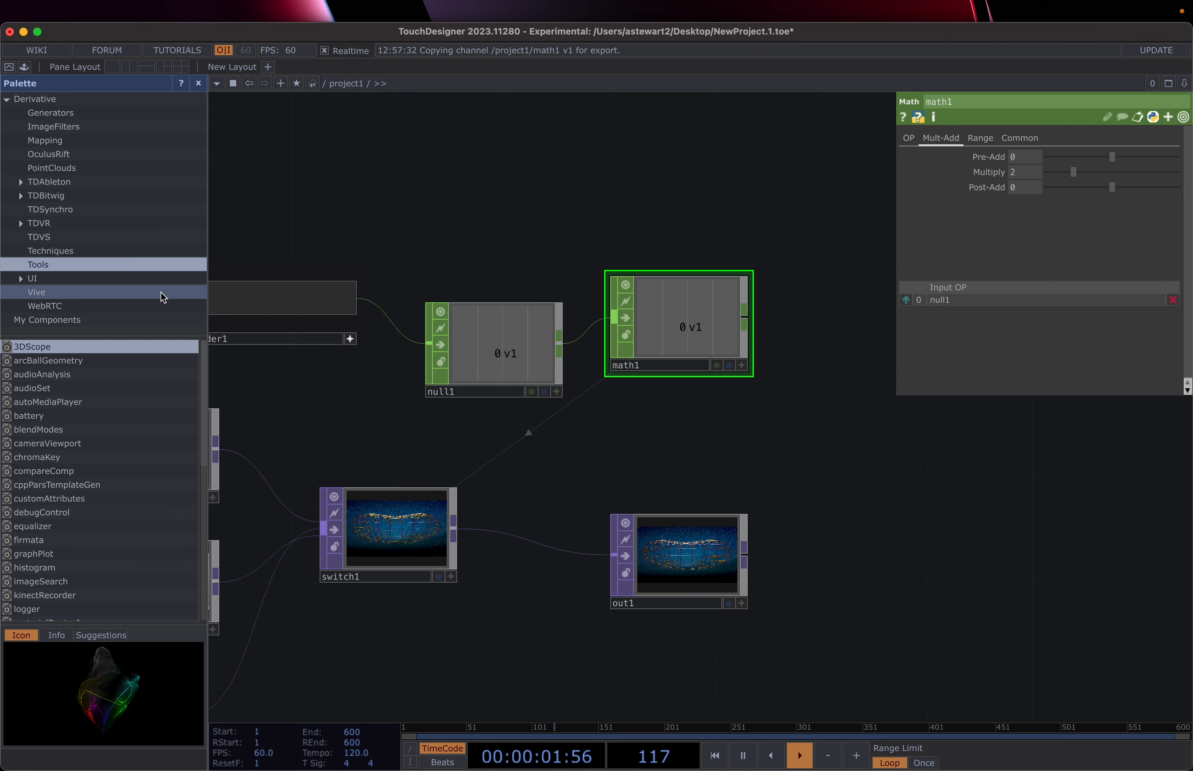
pyautogui.moveTo(213, 283); pyautogui.dragTo(278, 300)
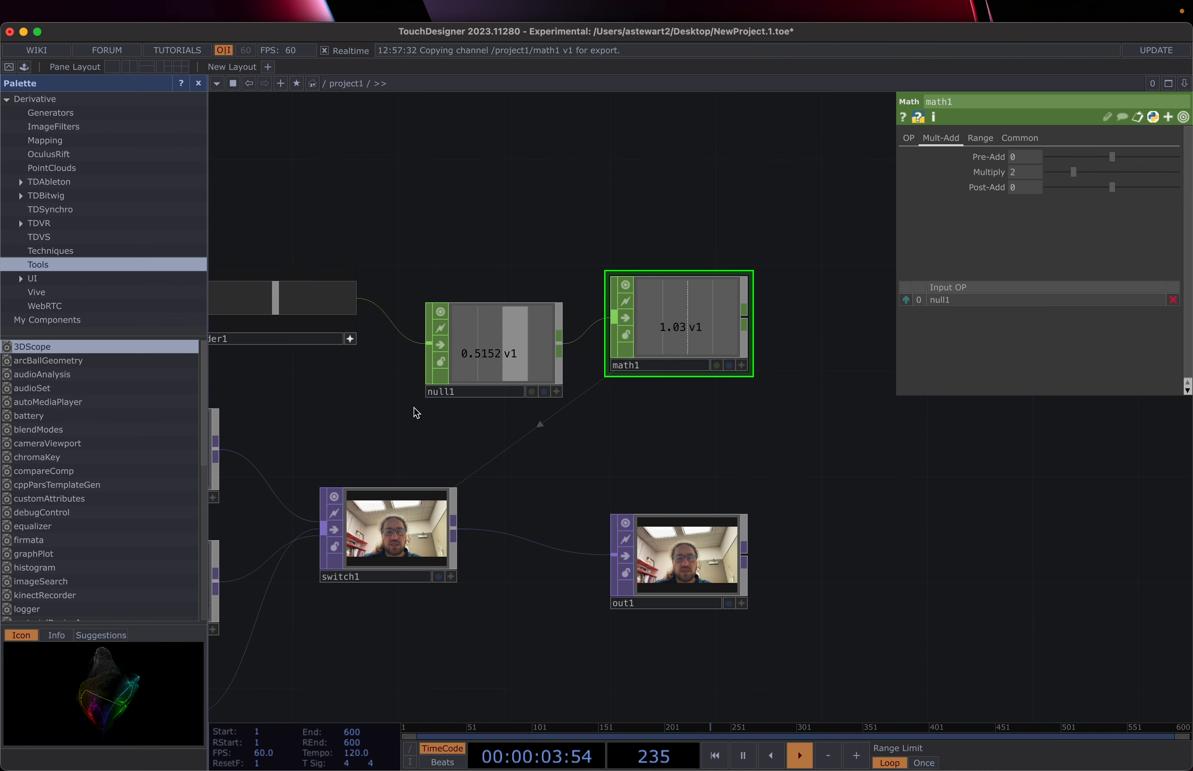
pyautogui.scroll(-1, 416, 407)
pyautogui.scroll(-2, 419, 405)
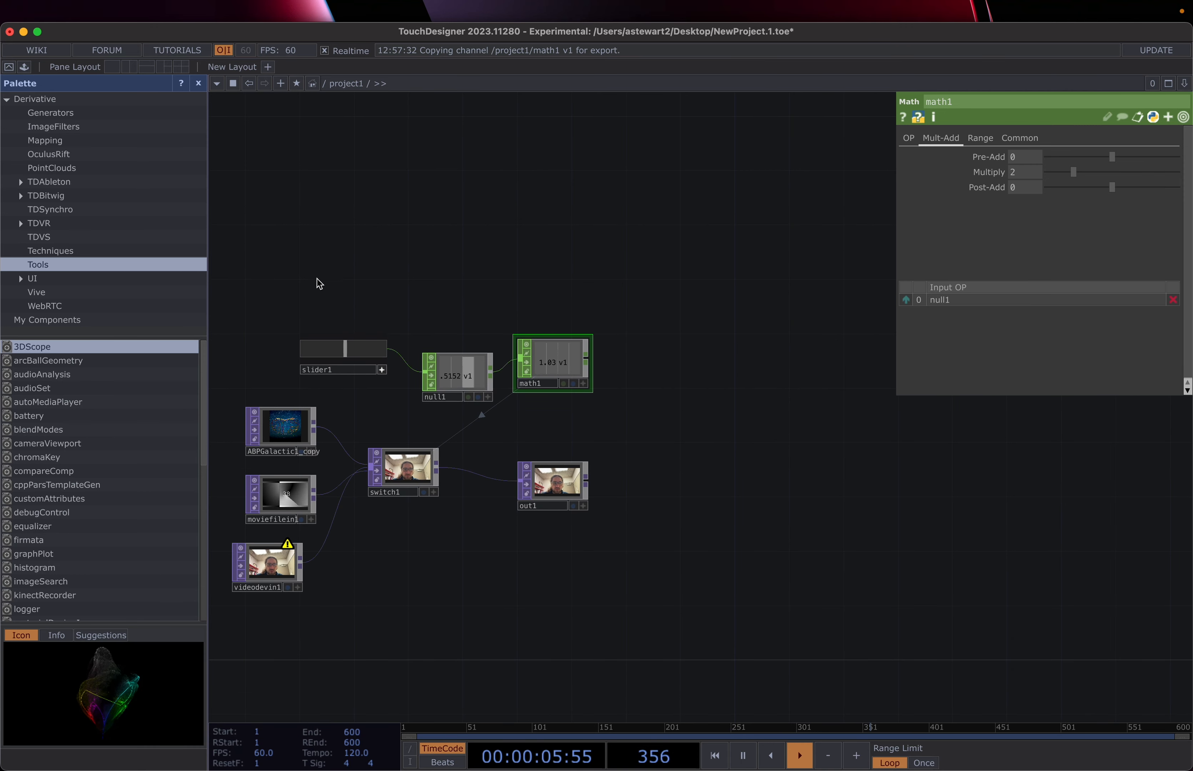
# - Move the slider1, null1 and math1 operators up together, leaving open space above switch1 and its video sources
pyautogui.moveTo(360, 319); pyautogui.dragTo(403, 340)
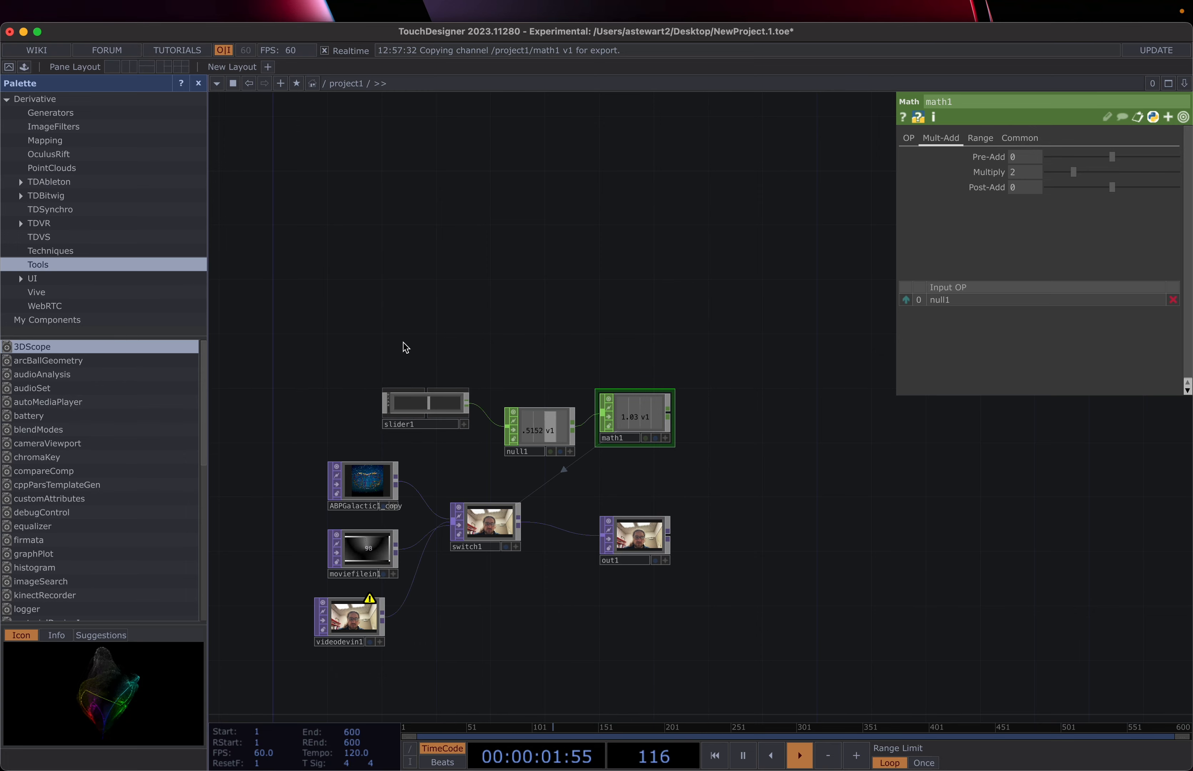
pyautogui.moveTo(403, 334); pyautogui.dragTo(422, 312)
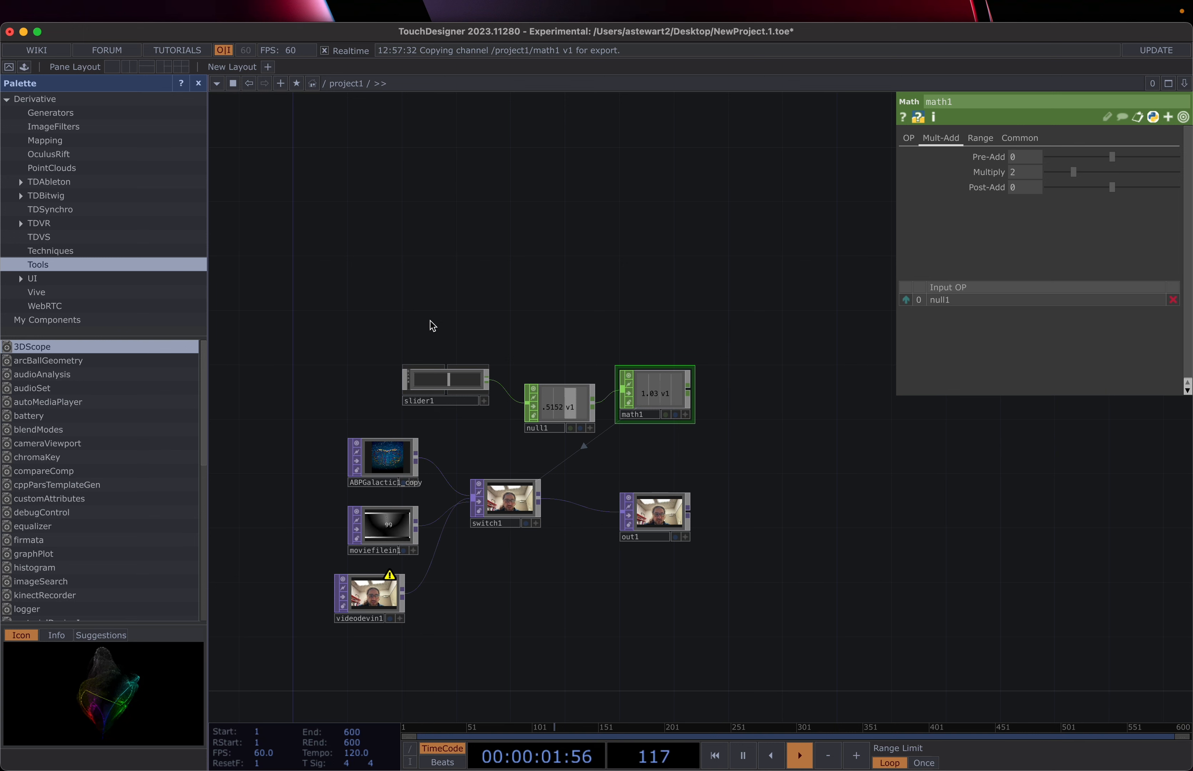
pyautogui.moveTo(434, 325); pyautogui.dragTo(461, 272)
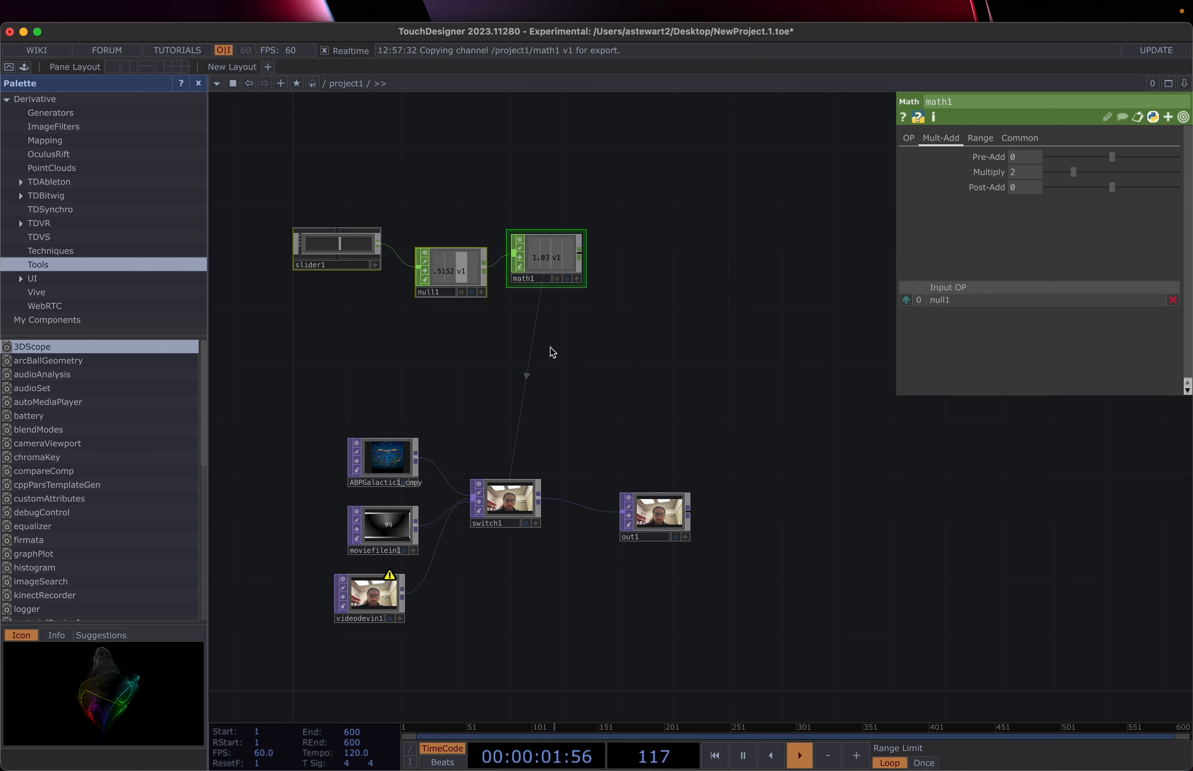
pyautogui.click(518, 364)
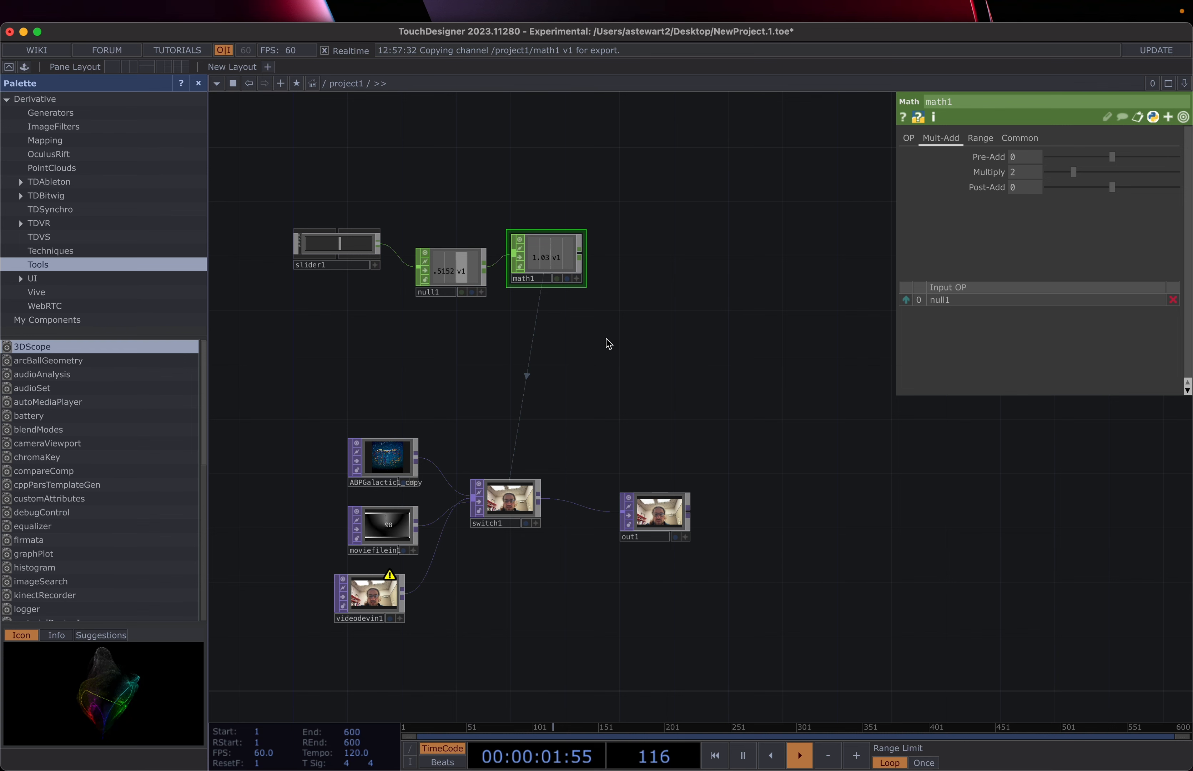
# - Add an LFO CHOP to the network just below math1 and view it up close
pyautogui.press('Tab')
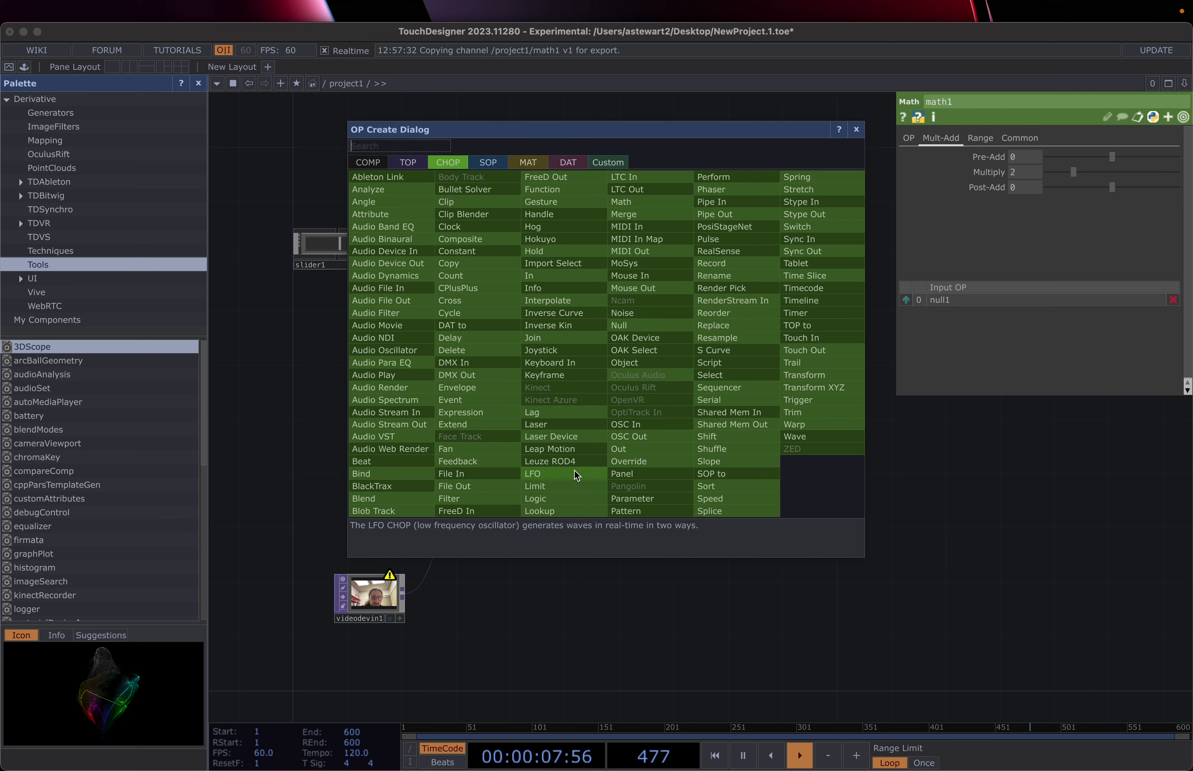
pyautogui.click(534, 474)
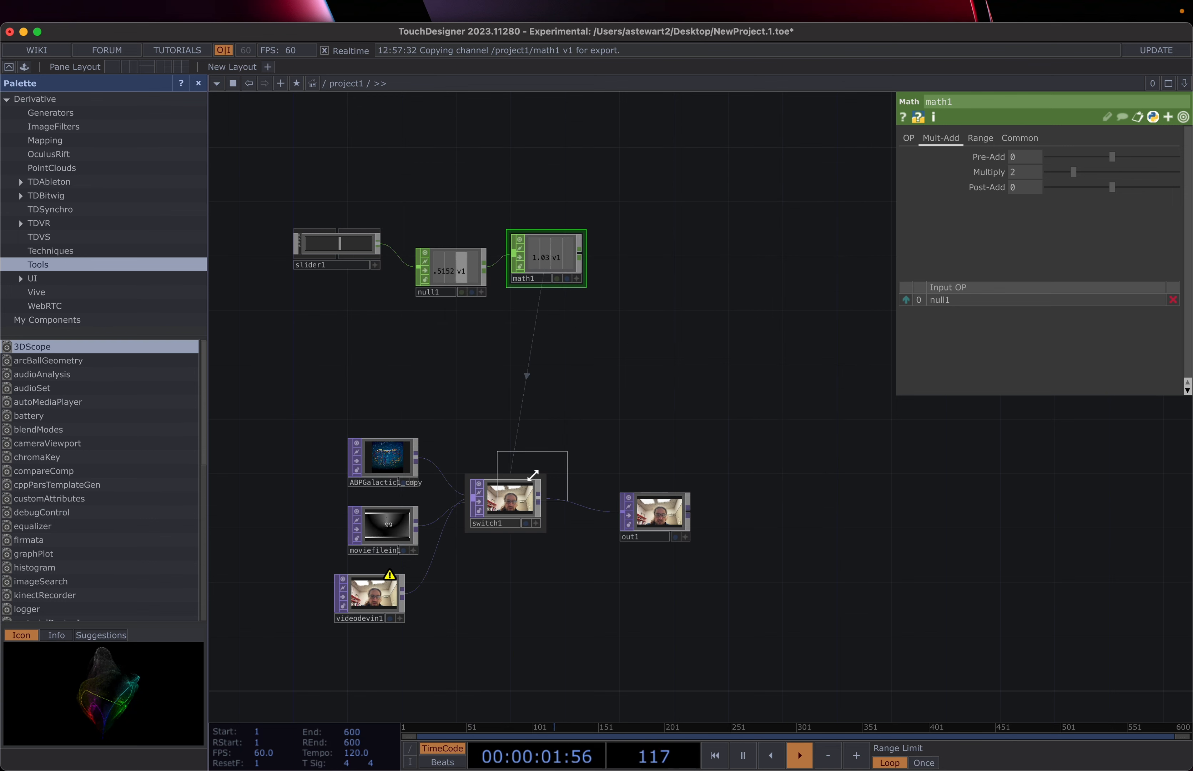
pyautogui.click(612, 338)
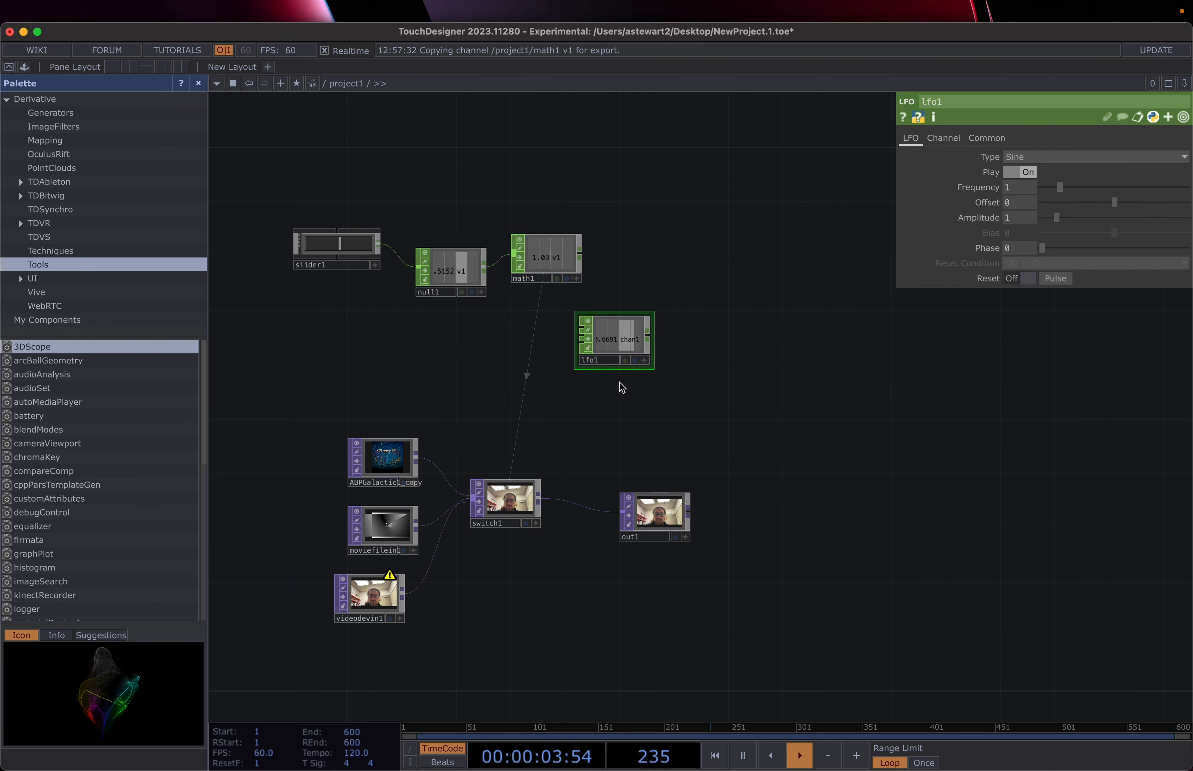
pyautogui.scroll(5, 622, 373)
pyautogui.scroll(3, 622, 373)
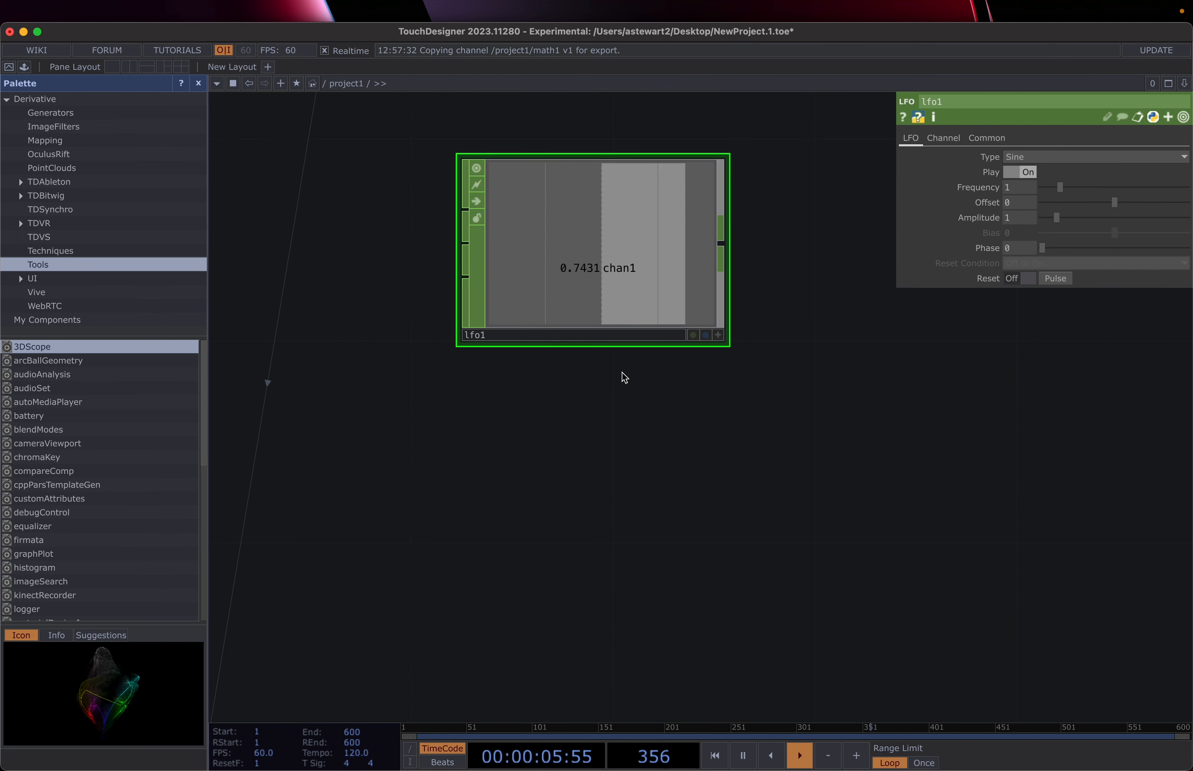
pyautogui.scroll(-2, 622, 373)
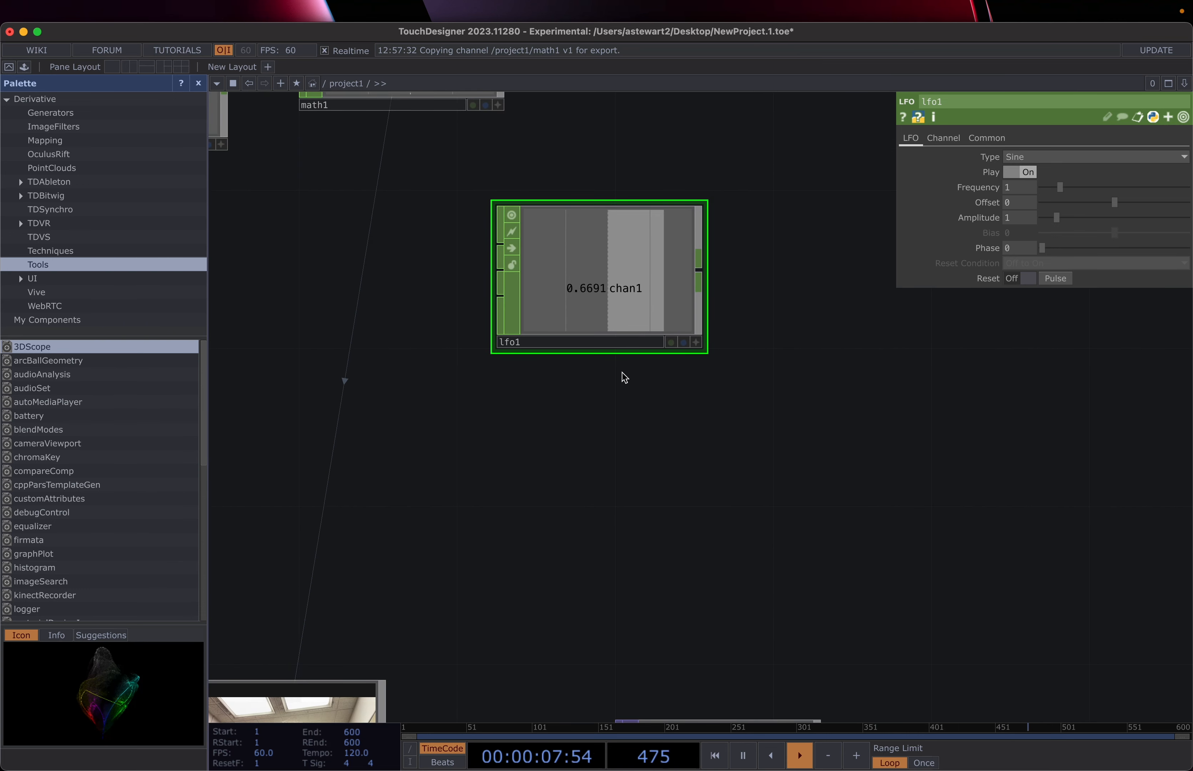
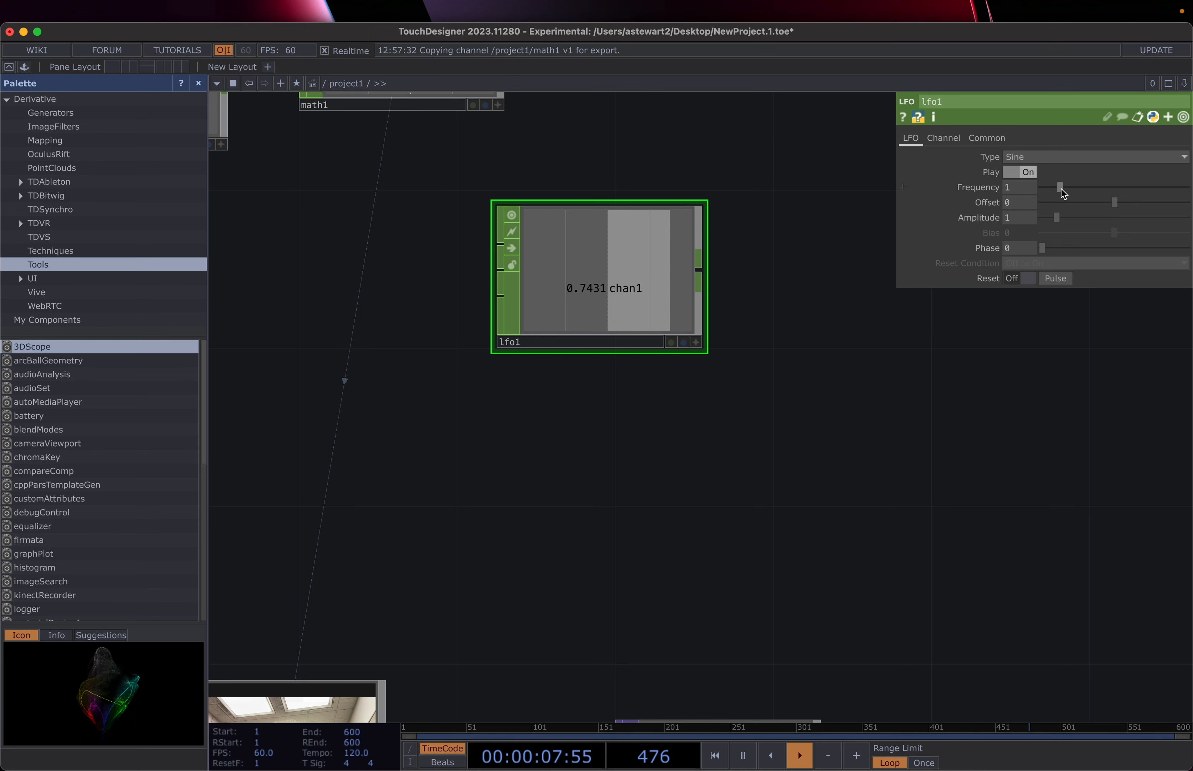
# - Try raising lfo1's Frequency to 8, lower it again, and reset it to 1
pyautogui.moveTo(1059, 188); pyautogui.dragTo(1187, 186)
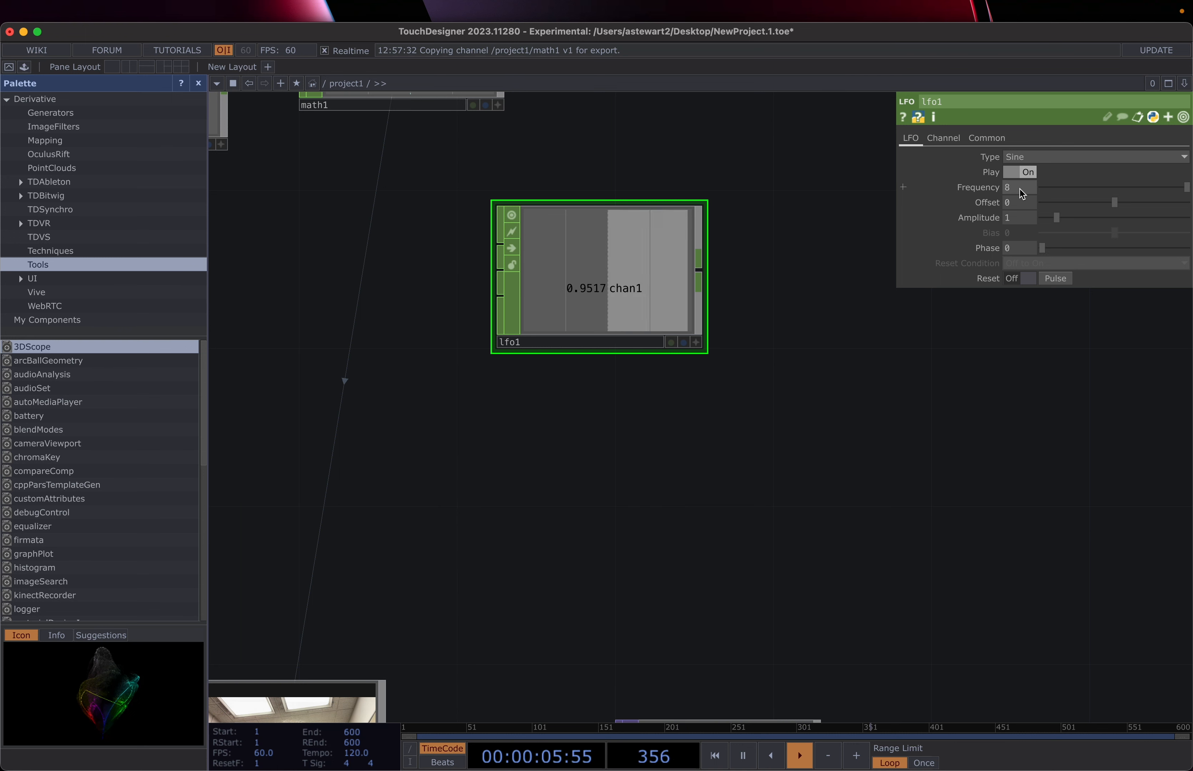
pyautogui.moveTo(1186, 193); pyautogui.dragTo(1078, 190)
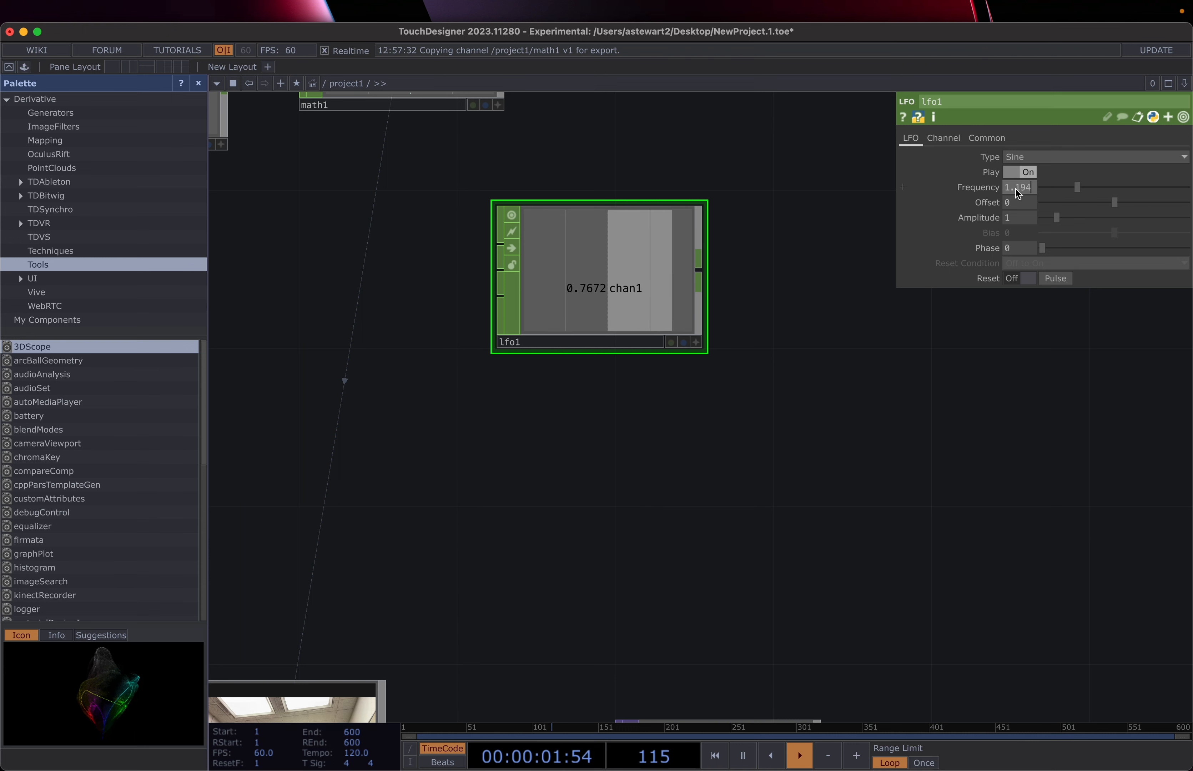
pyautogui.press('BackSpace')
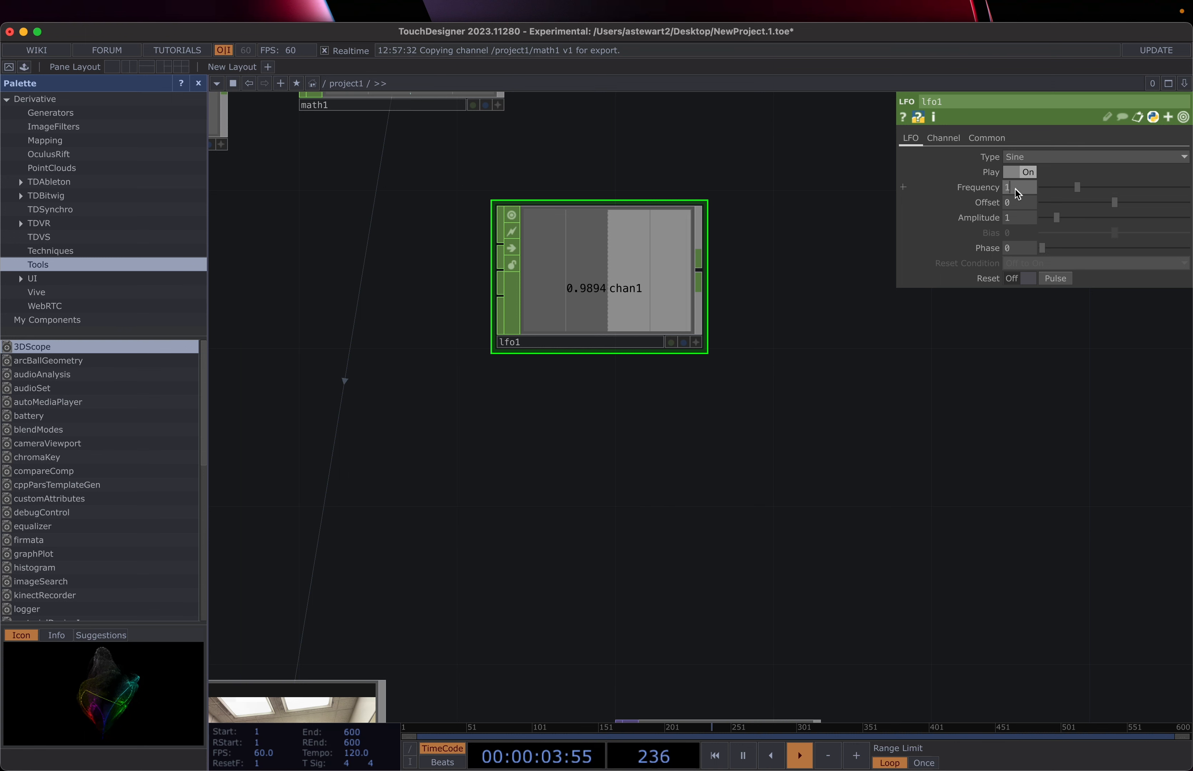
pyautogui.click(950, 233)
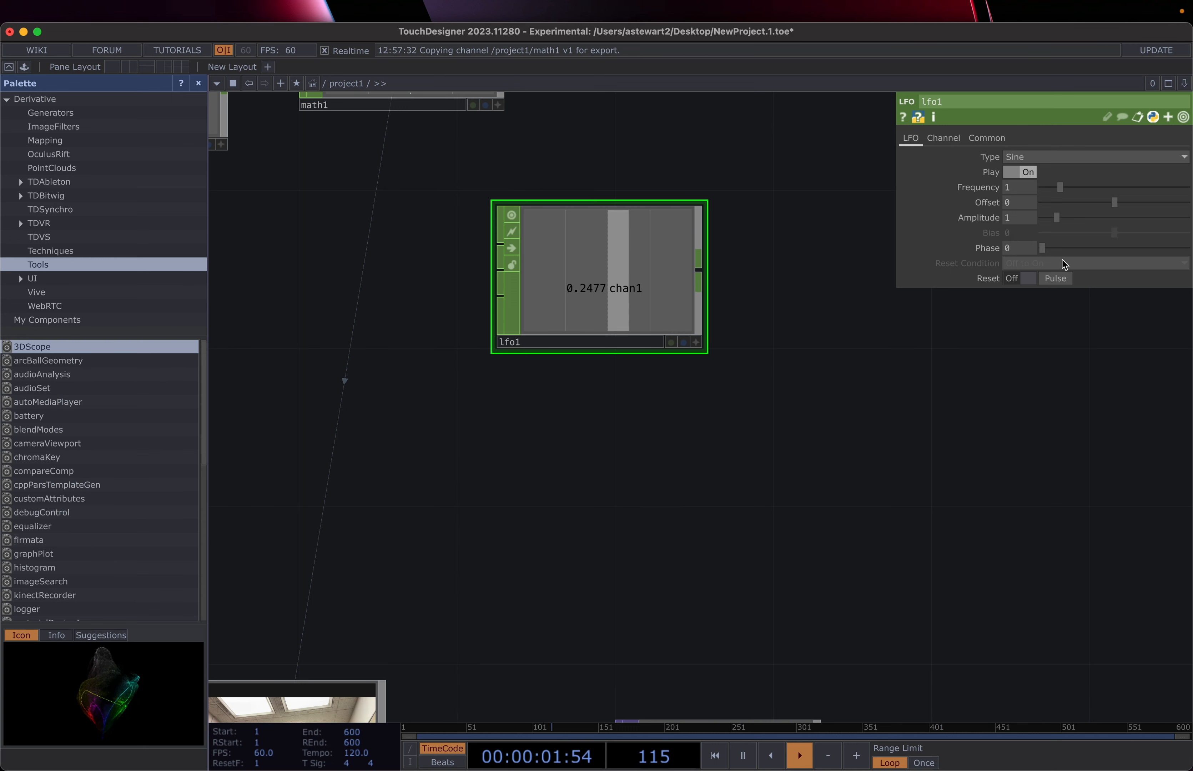
# - Try the Gaussian and Triangle wave types in lfo1, and return its Type to Sine
pyautogui.click(1030, 158)
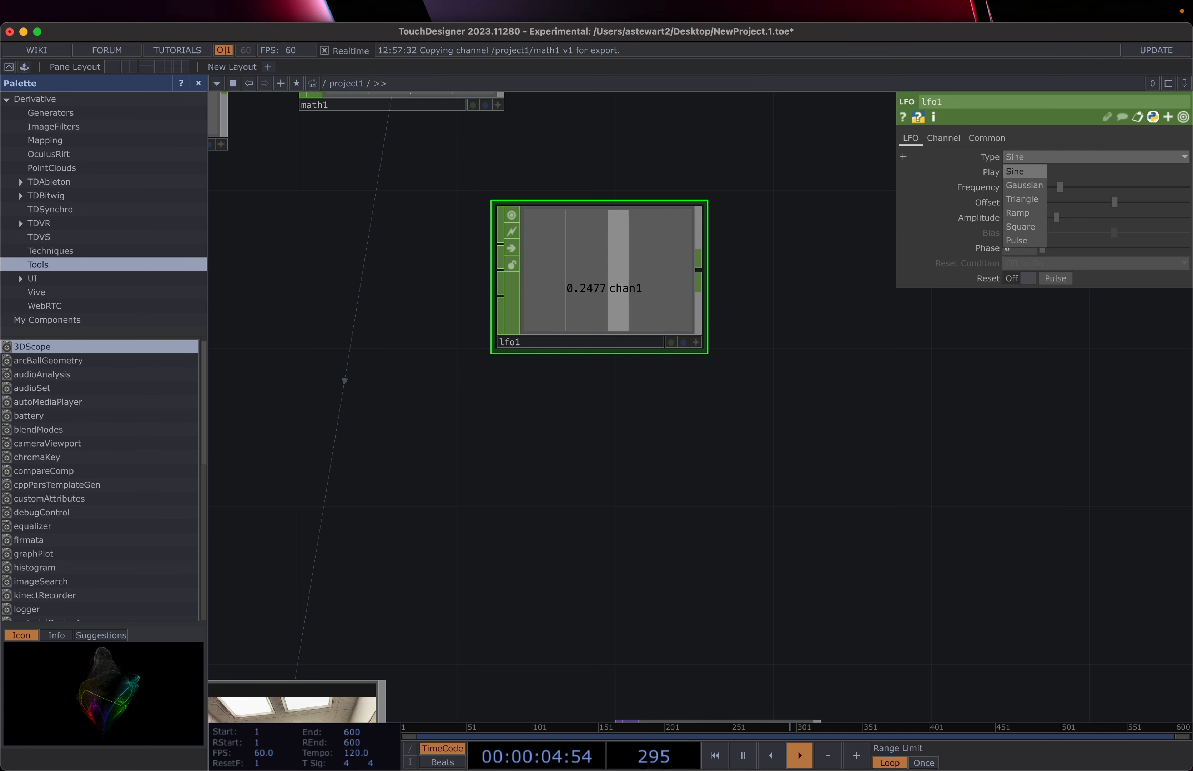
pyautogui.click(1030, 187)
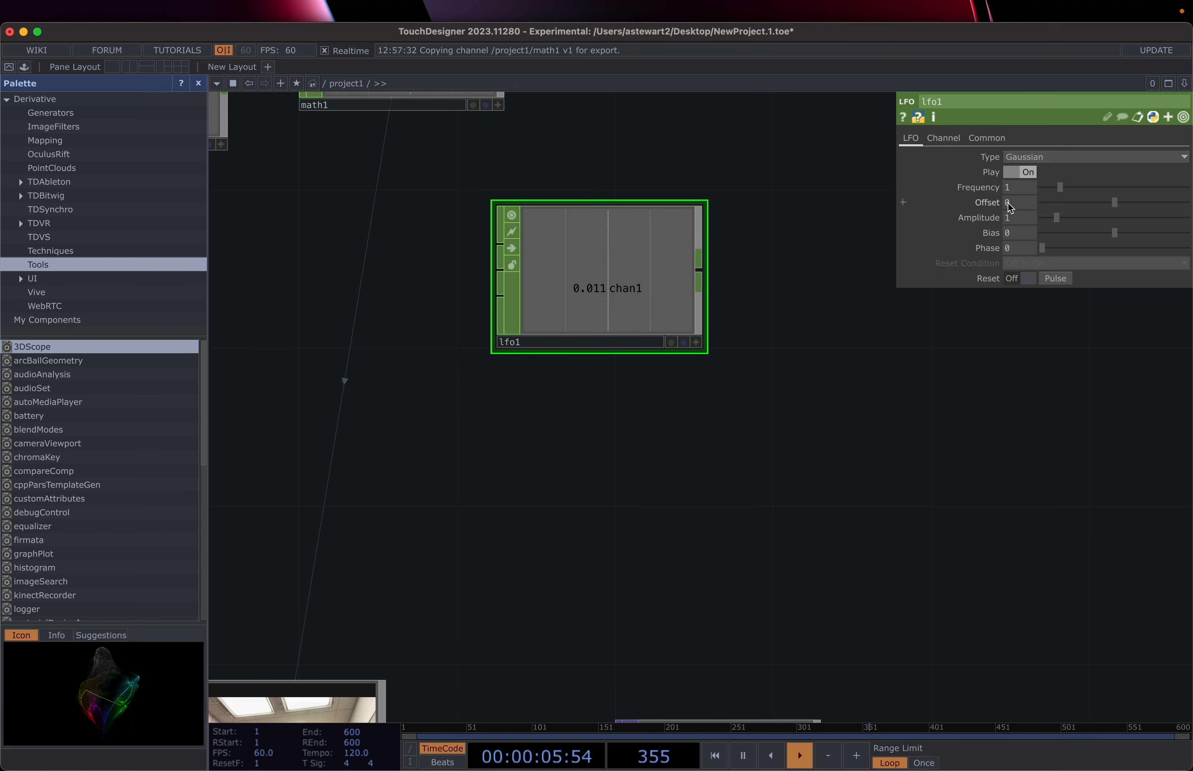
pyautogui.click(1071, 154)
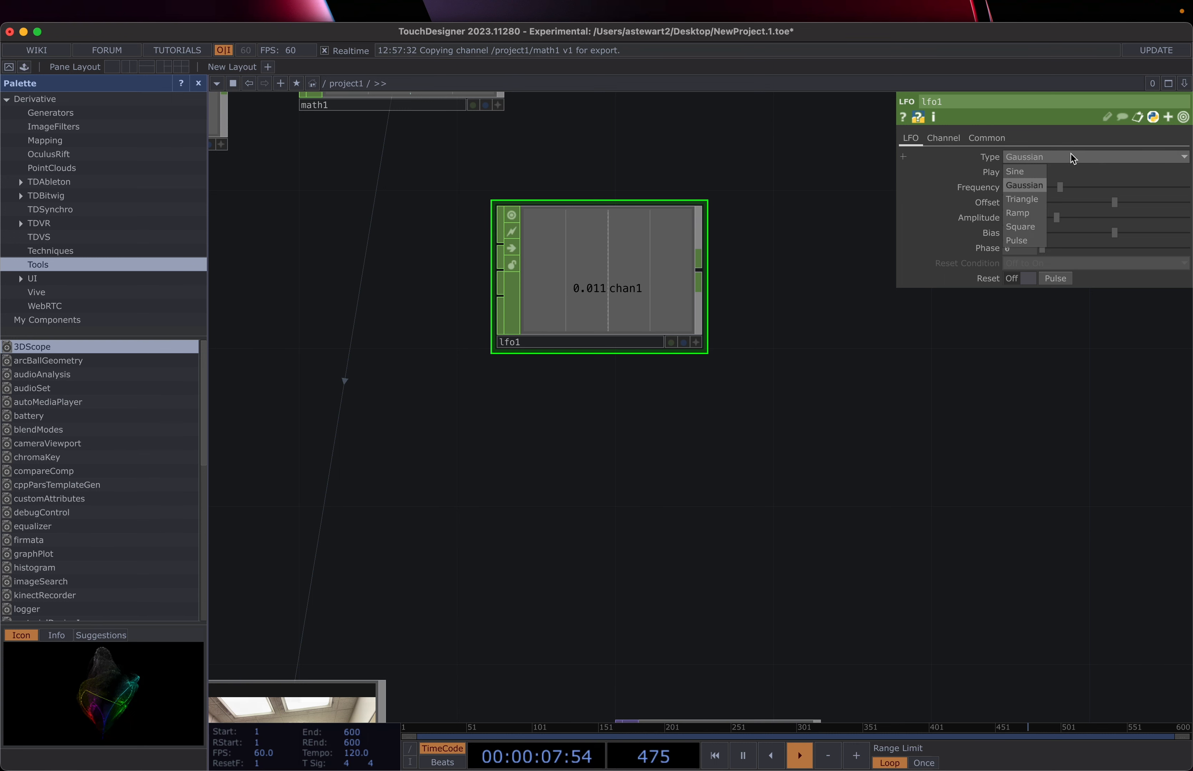
pyautogui.click(1017, 200)
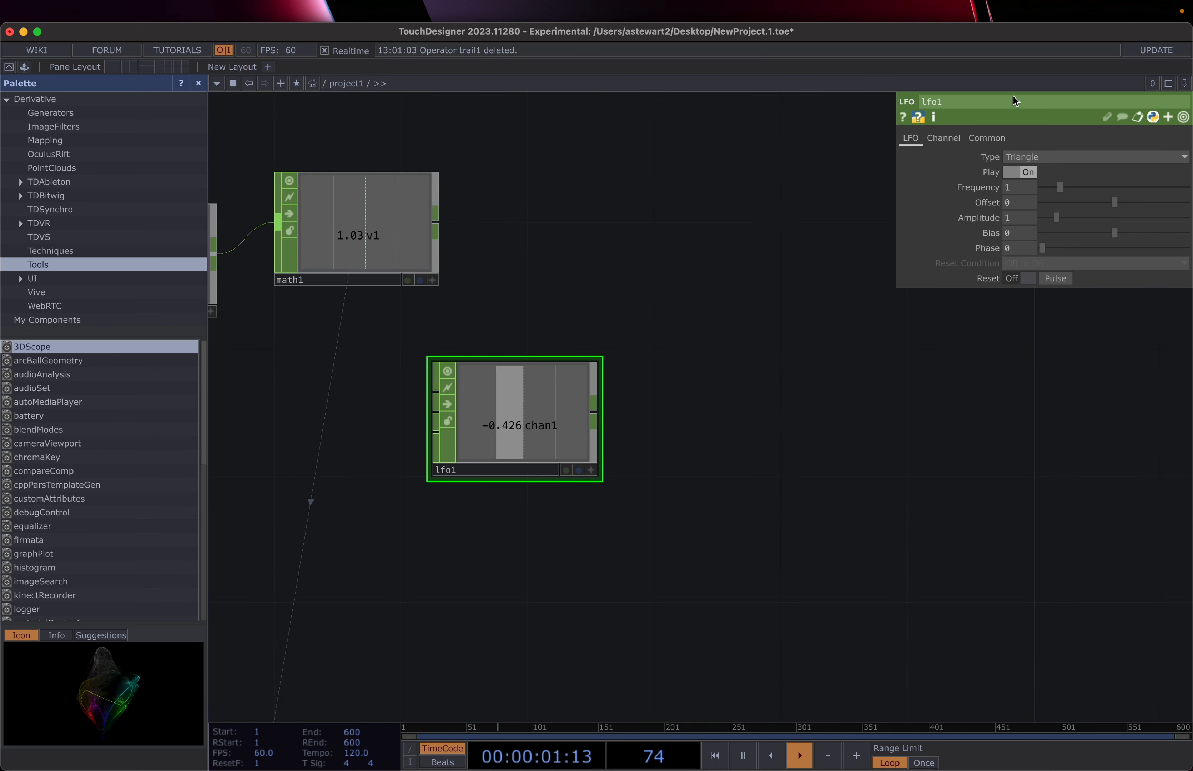
pyautogui.click(1053, 157)
pyautogui.click(1041, 171)
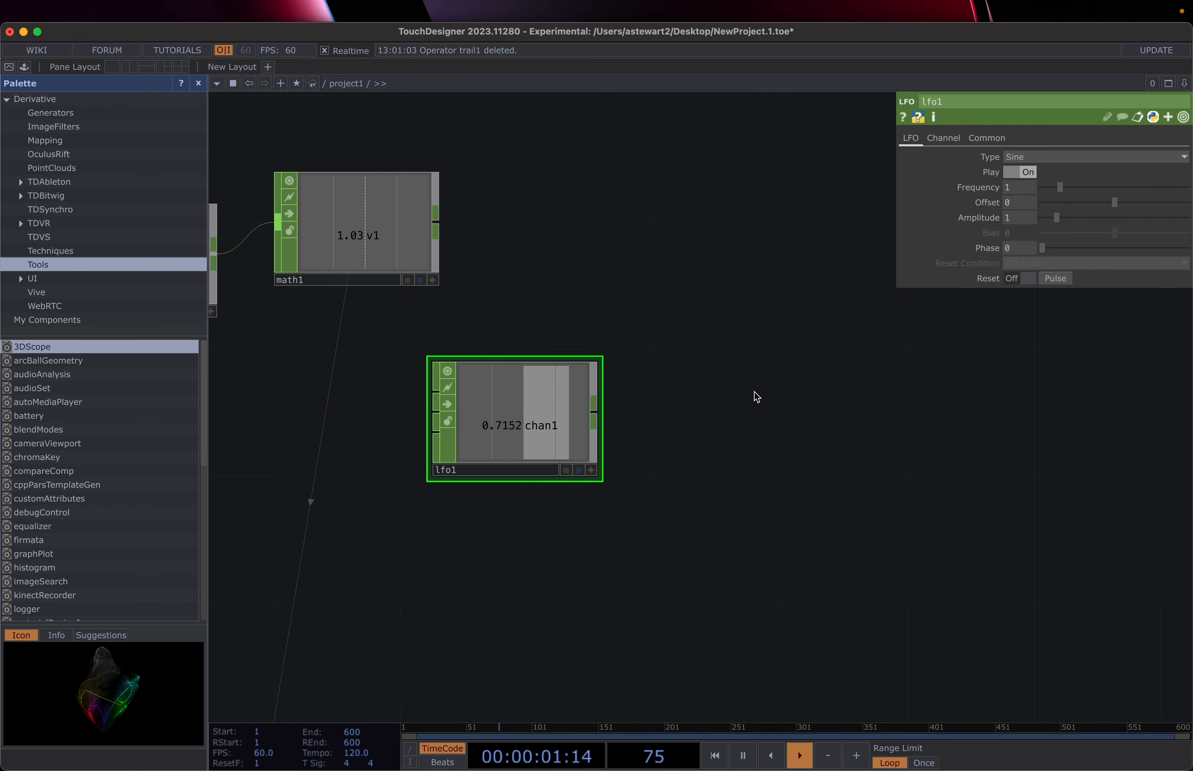
# - Add a Trail CHOP beside lfo1, connect lfo1's output to it, and enlarge its node to show the waveform
pyautogui.press('Tab')
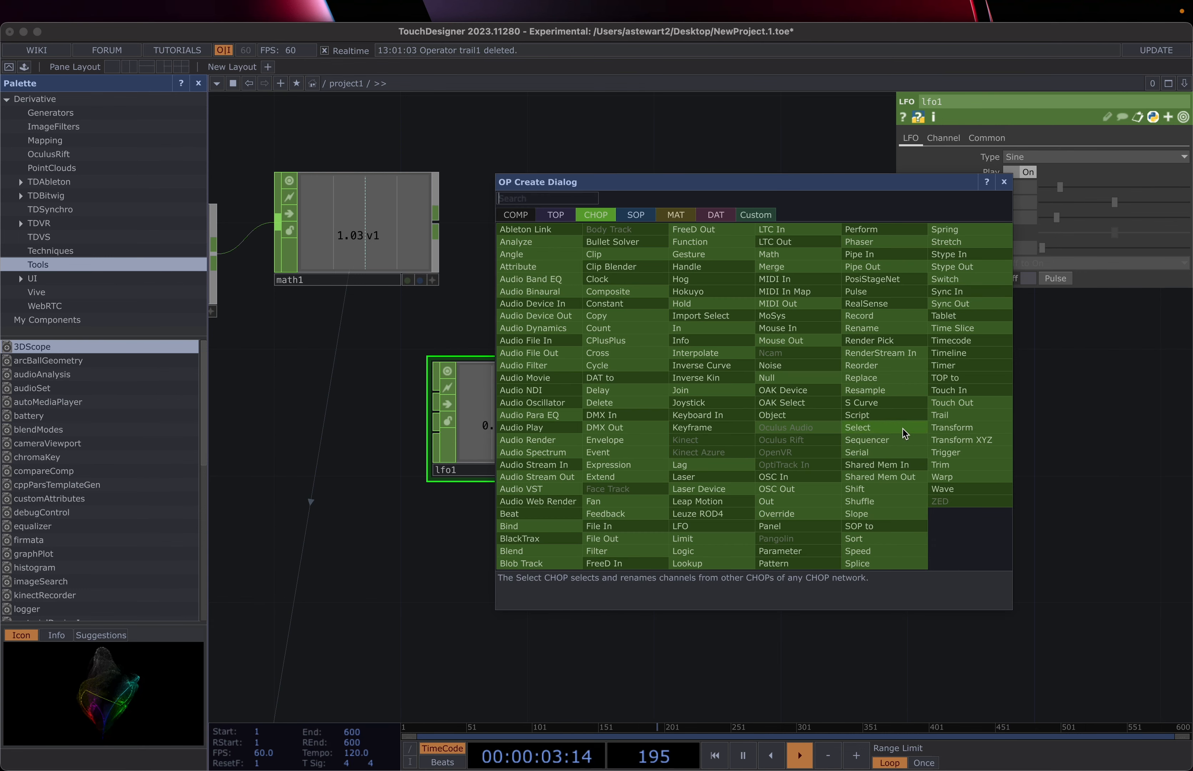
pyautogui.click(963, 416)
pyautogui.click(761, 418)
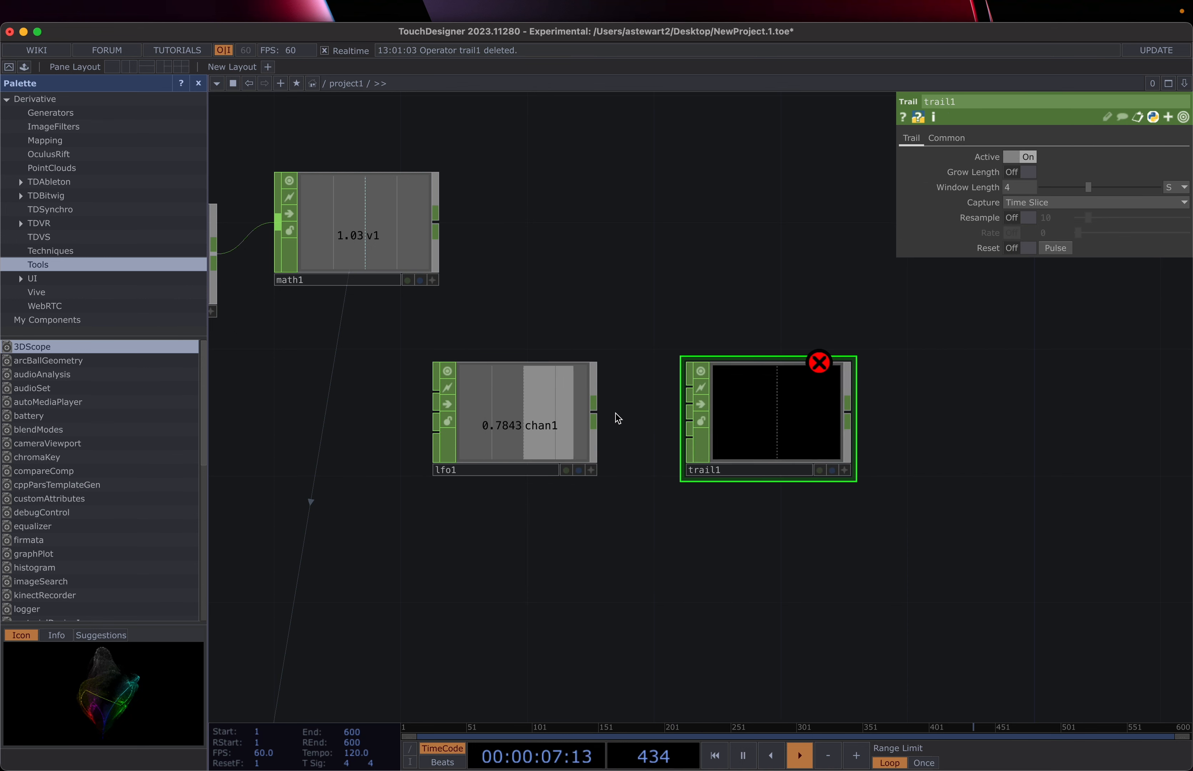
pyautogui.moveTo(595, 412); pyautogui.dragTo(700, 389)
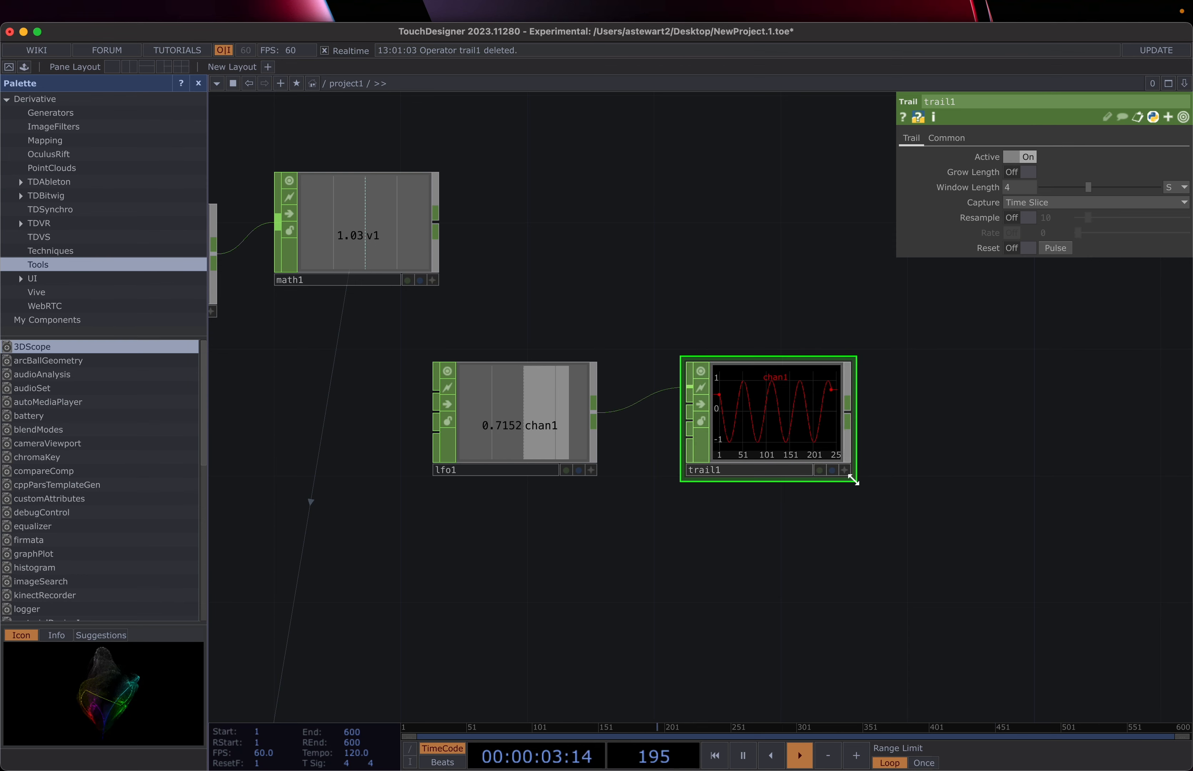
pyautogui.moveTo(853, 483); pyautogui.dragTo(1016, 610)
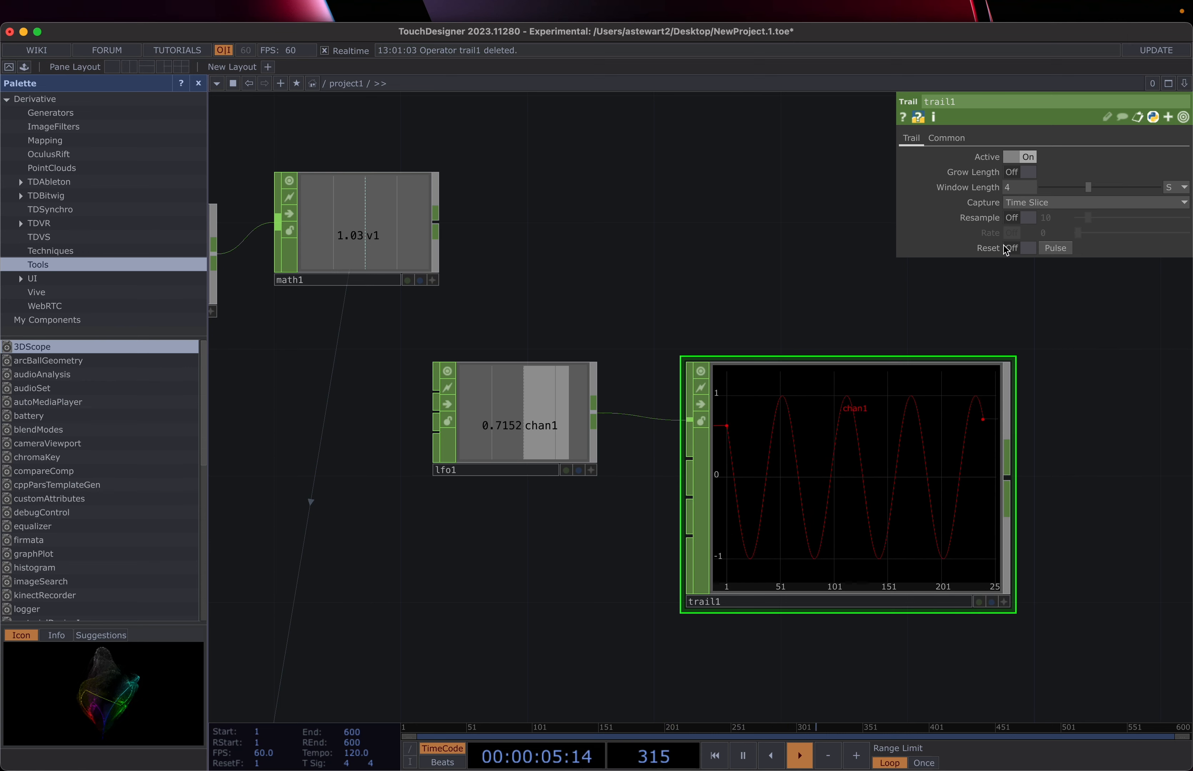
# - Turn on trail1's Grow Length and try lfo1 Frequency values of about 0.21 and 0.48, settling on 0.1
pyautogui.click(487, 413)
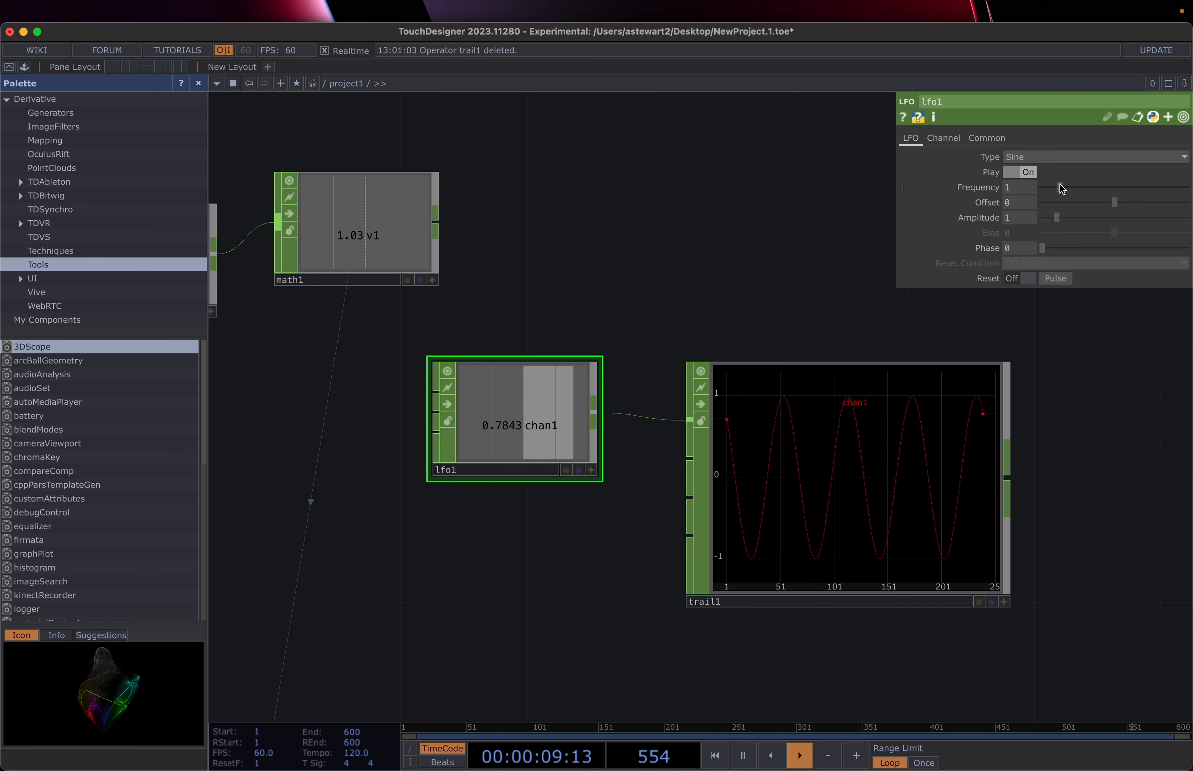
pyautogui.moveTo(1059, 186); pyautogui.dragTo(1045, 193)
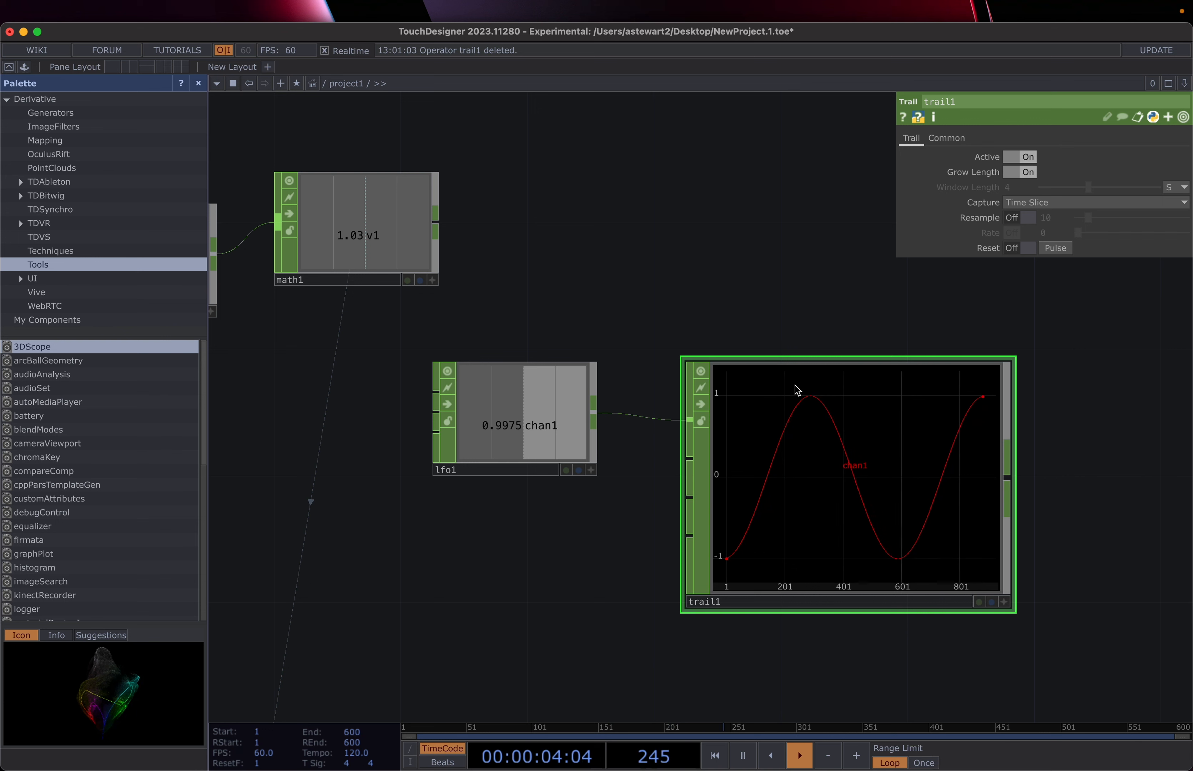
pyautogui.click(541, 391)
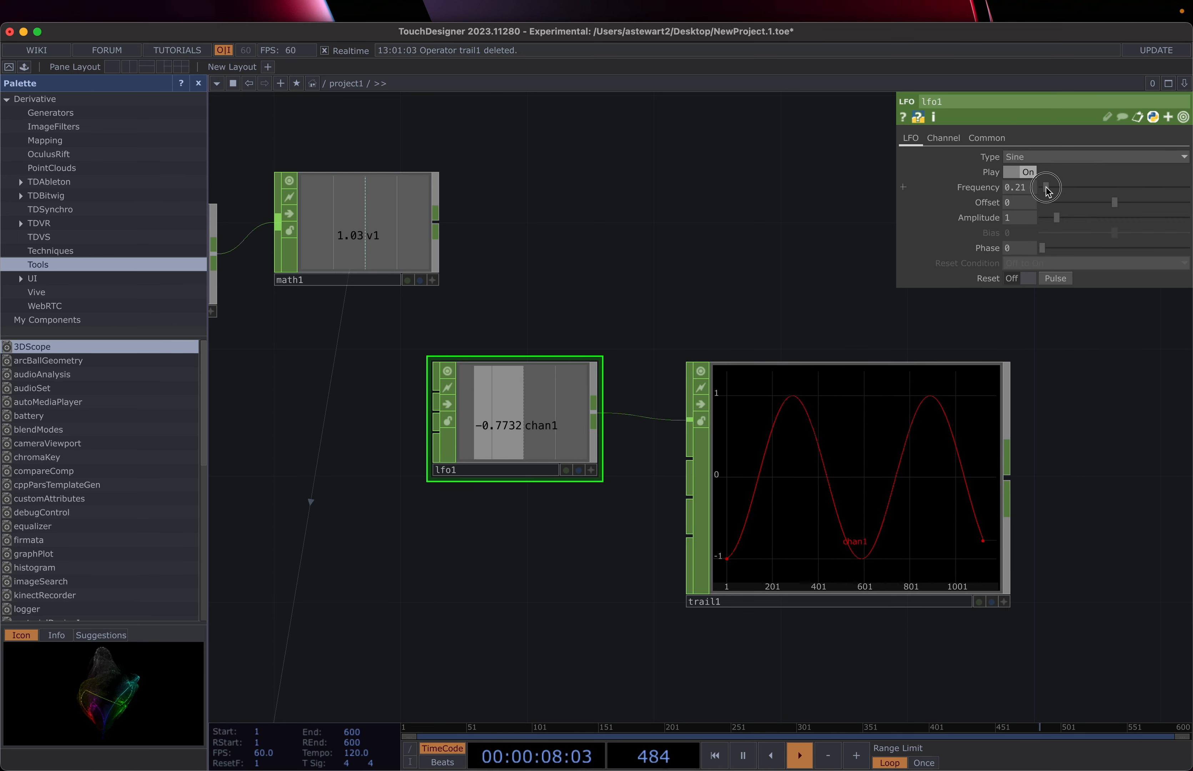
pyautogui.moveTo(1043, 186); pyautogui.dragTo(1051, 186)
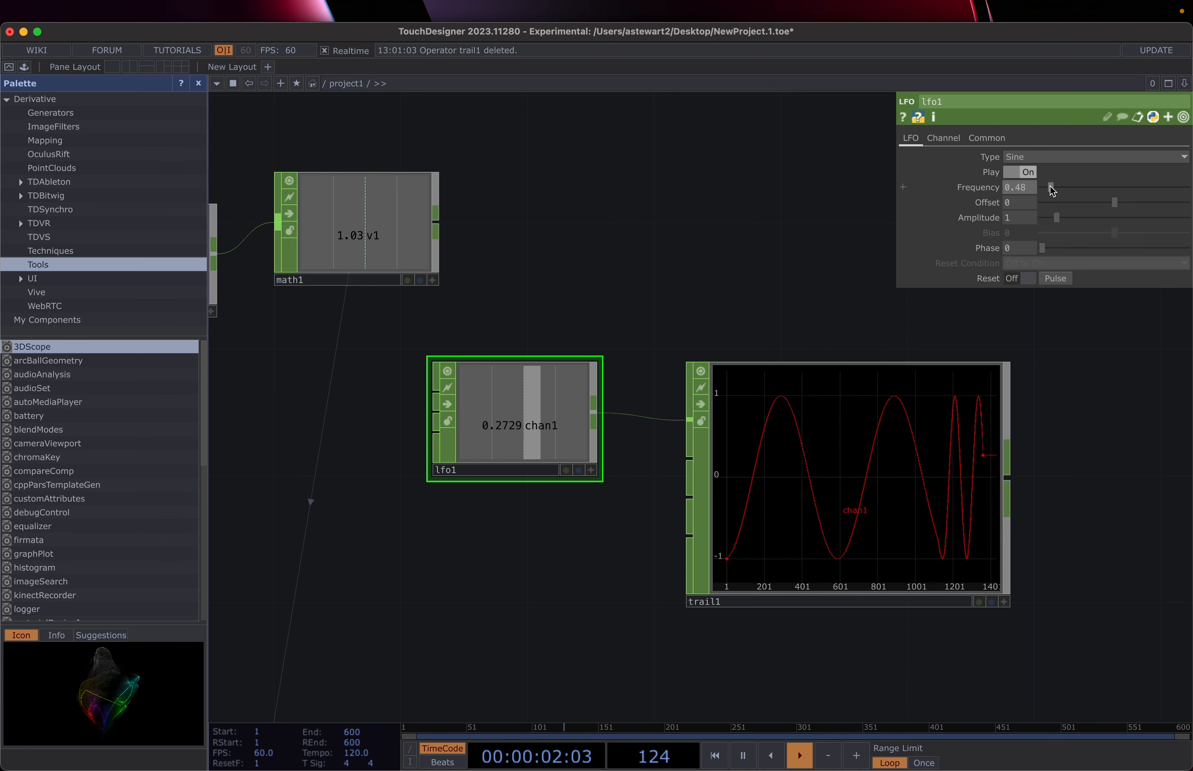
pyautogui.moveTo(1050, 186); pyautogui.dragTo(1043, 187)
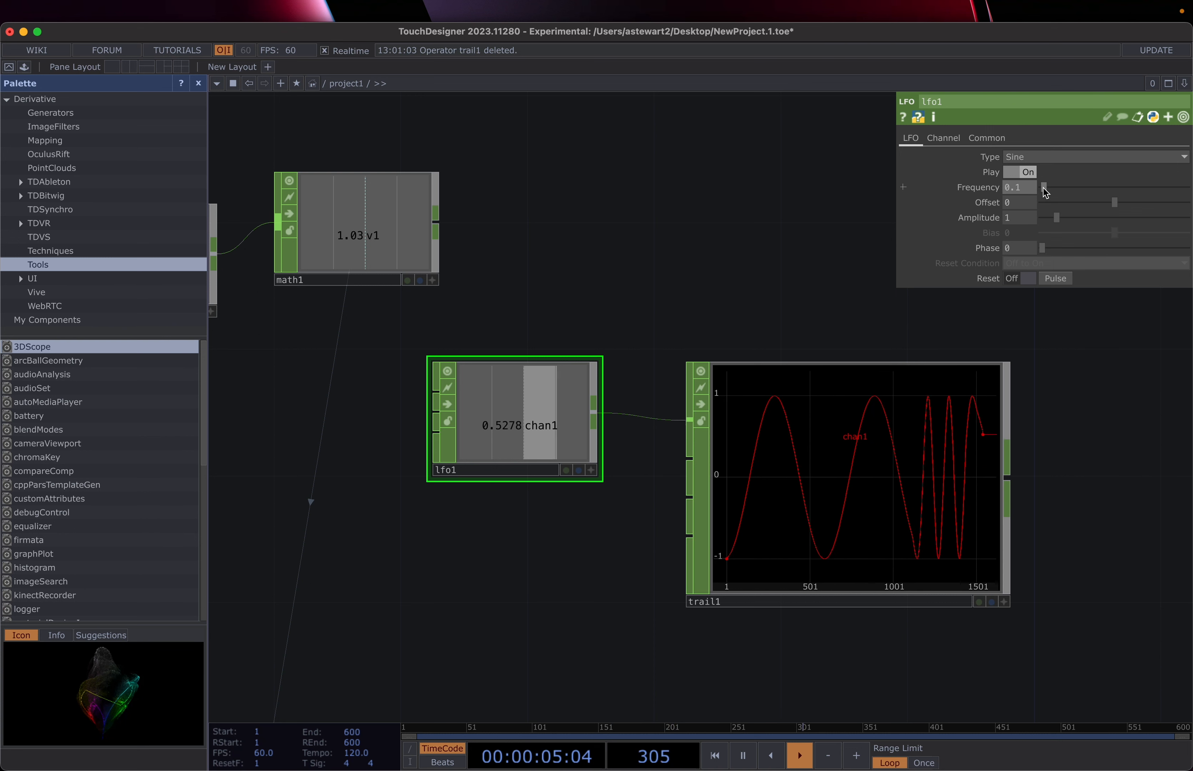
# - Switch lfo1's Type to Gaussian and on to Triangle to compare both curves in trail1
pyautogui.click(1031, 159)
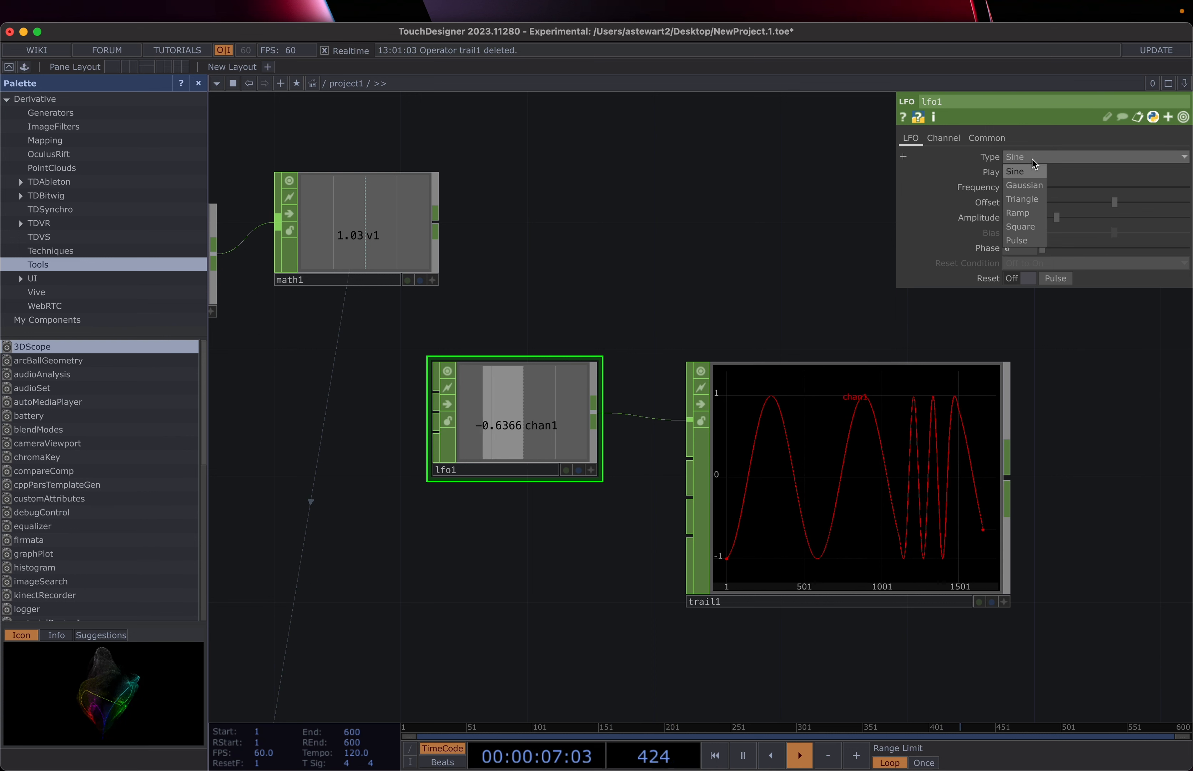
pyautogui.click(1027, 184)
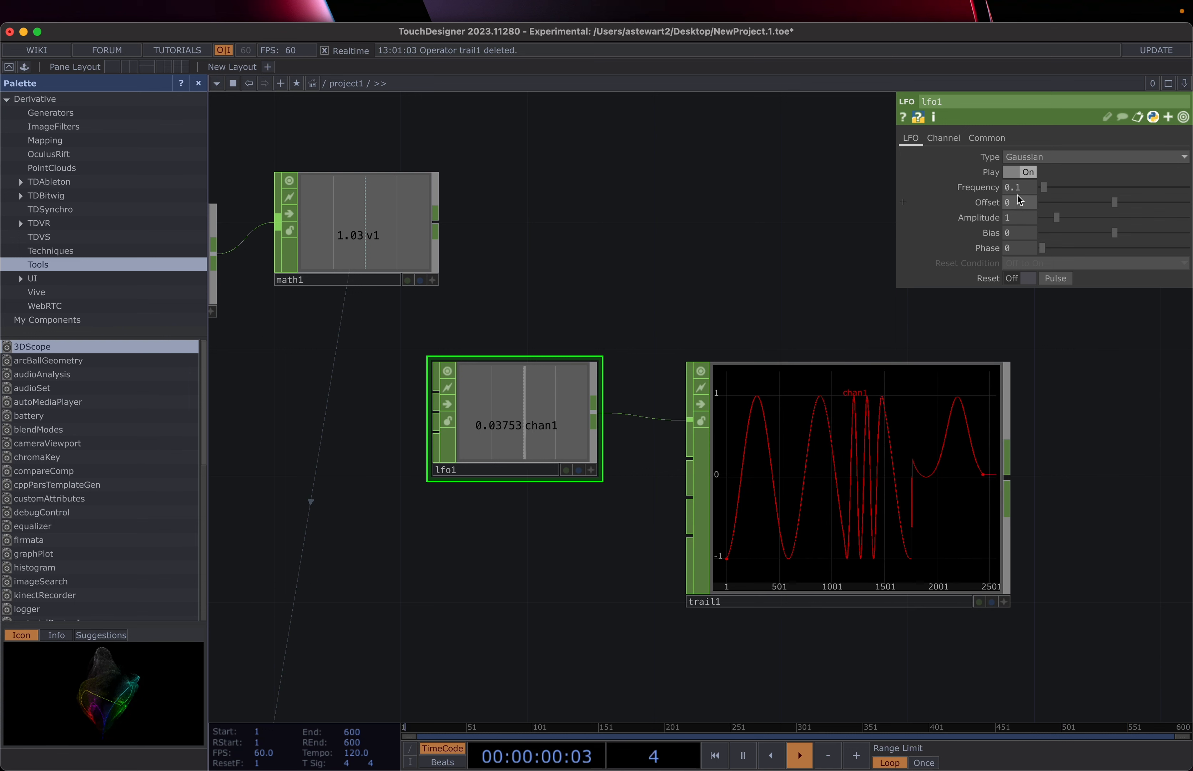
pyautogui.click(1050, 159)
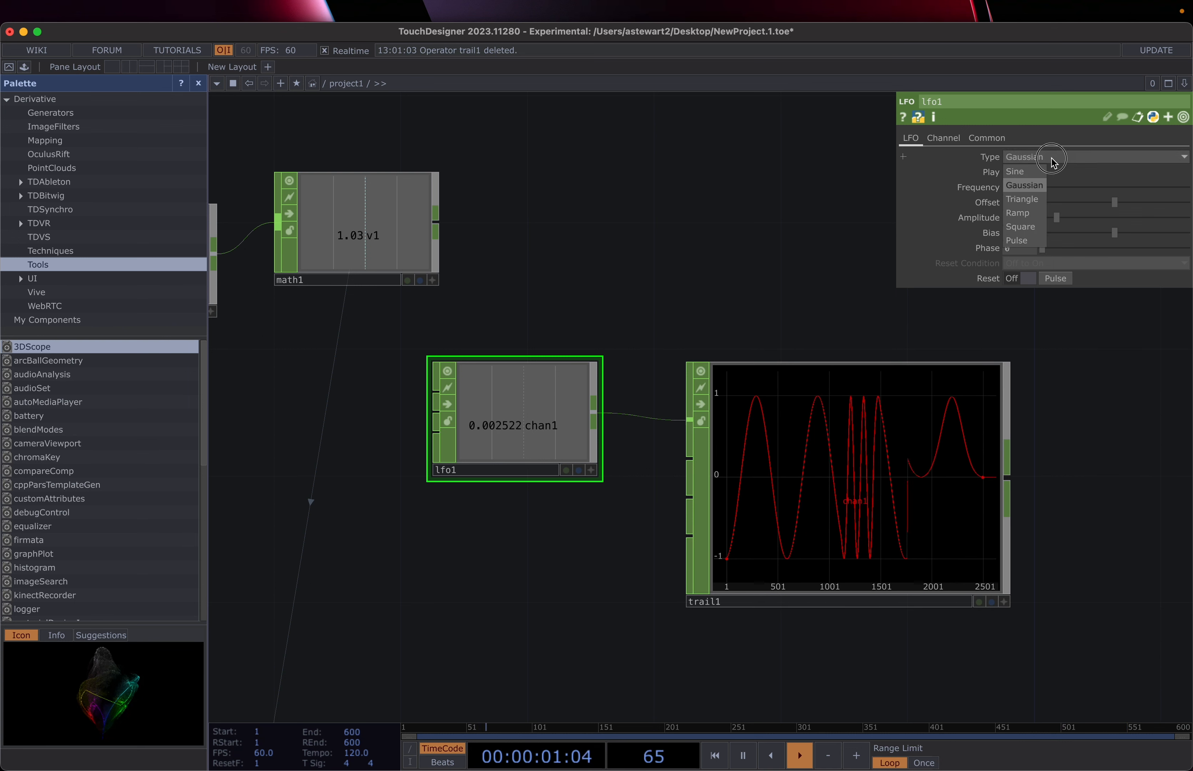
pyautogui.click(1032, 197)
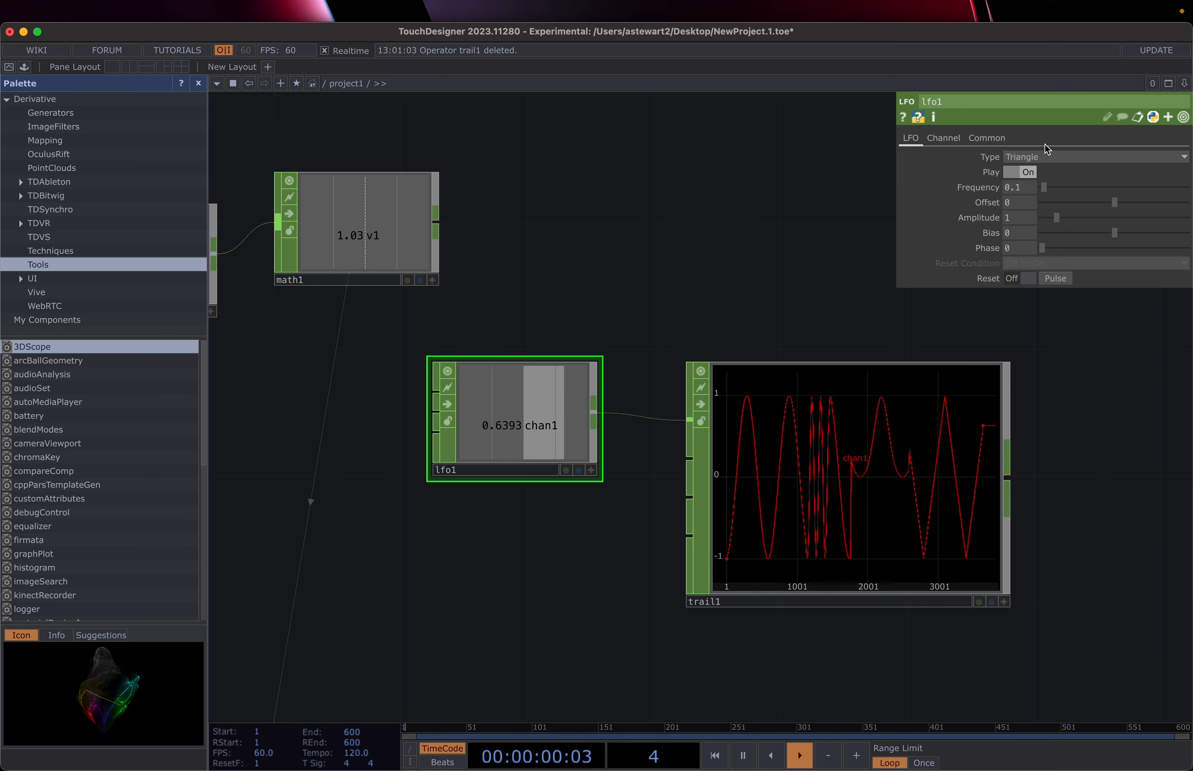
# - Set lfo1's Type to Ramp and its Frequency to 0.3
pyautogui.click(1047, 159)
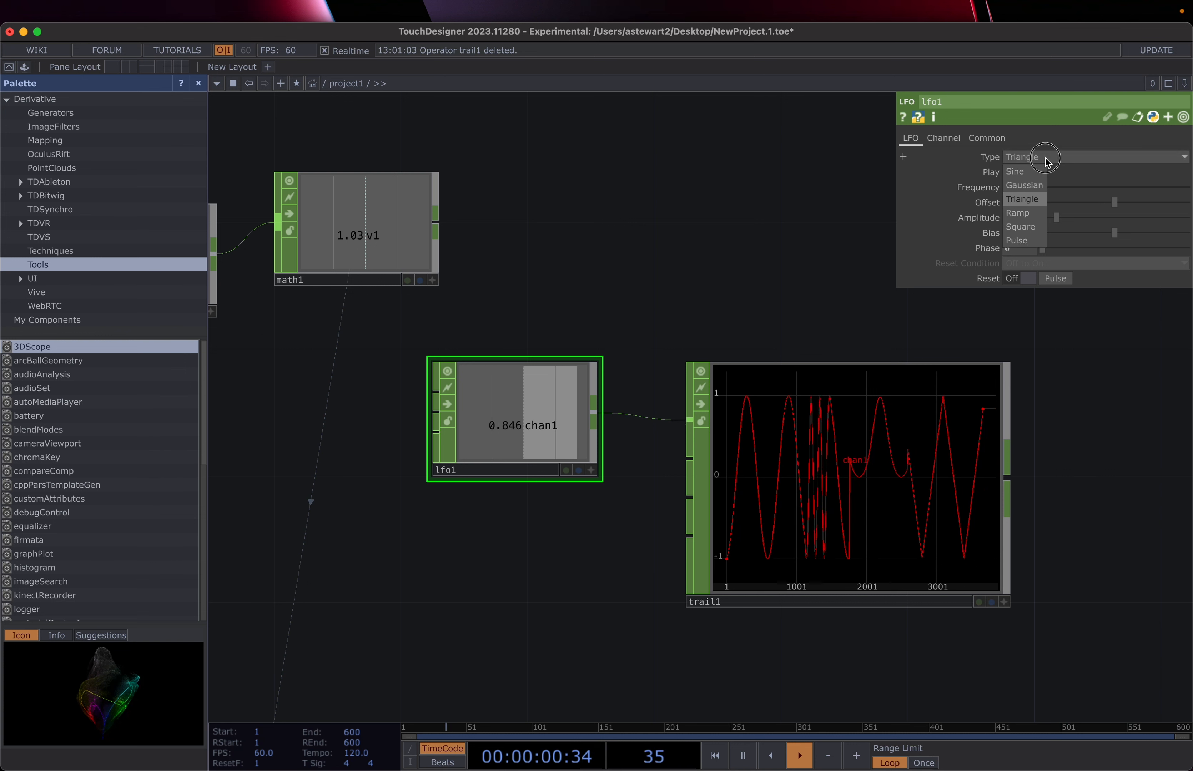
pyautogui.click(1022, 214)
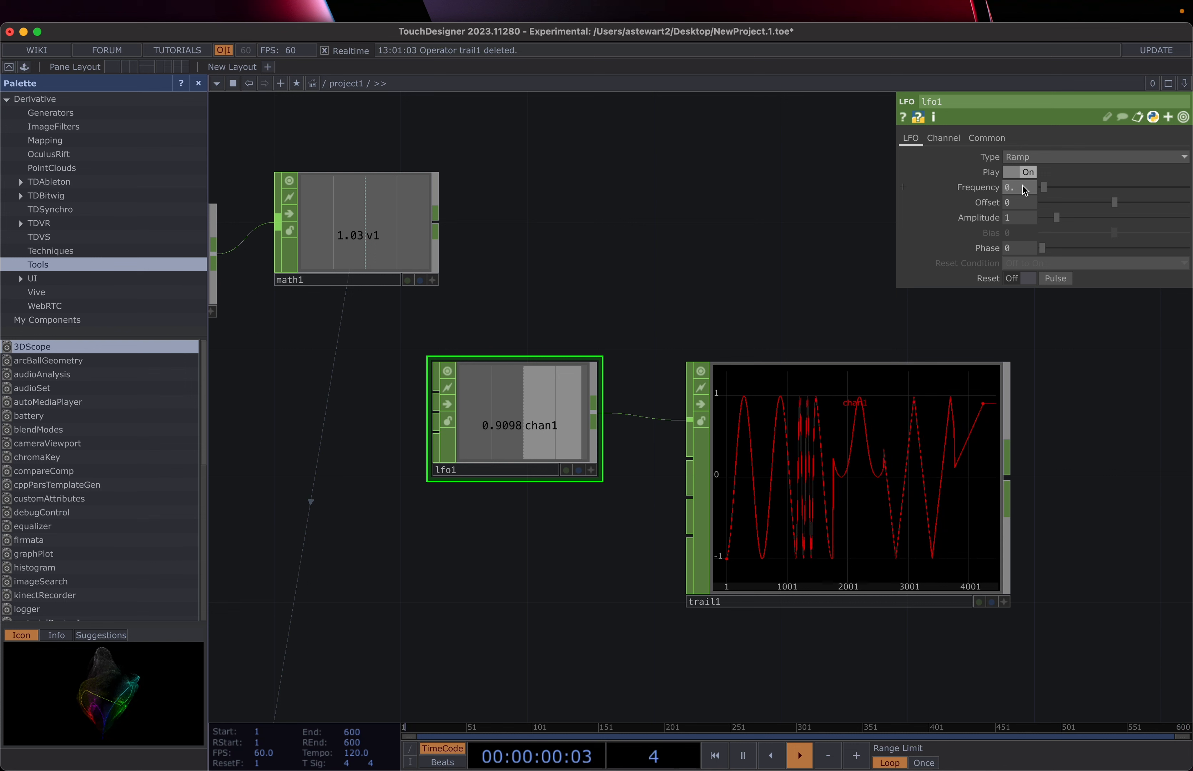
pyautogui.press('Return')
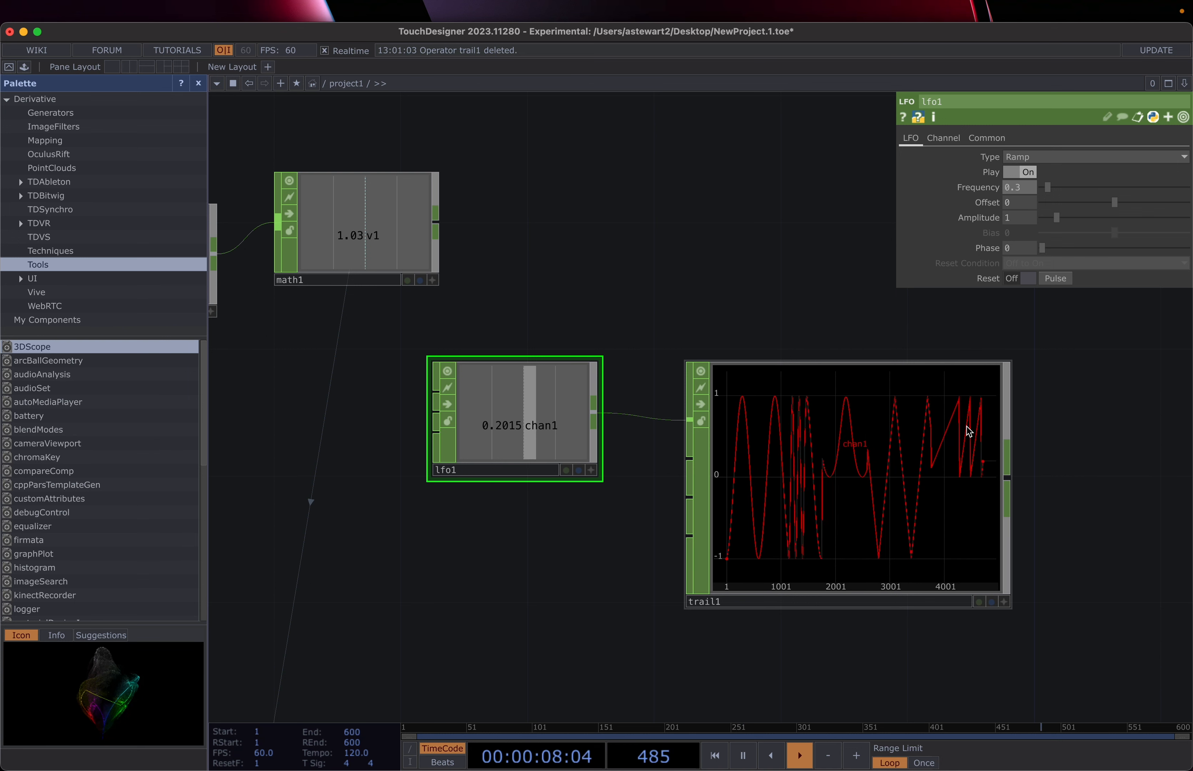
# - Switch lfo1's Type to Square and on to Pulse to compare both curves in trail1
pyautogui.click(1023, 157)
pyautogui.click(1019, 228)
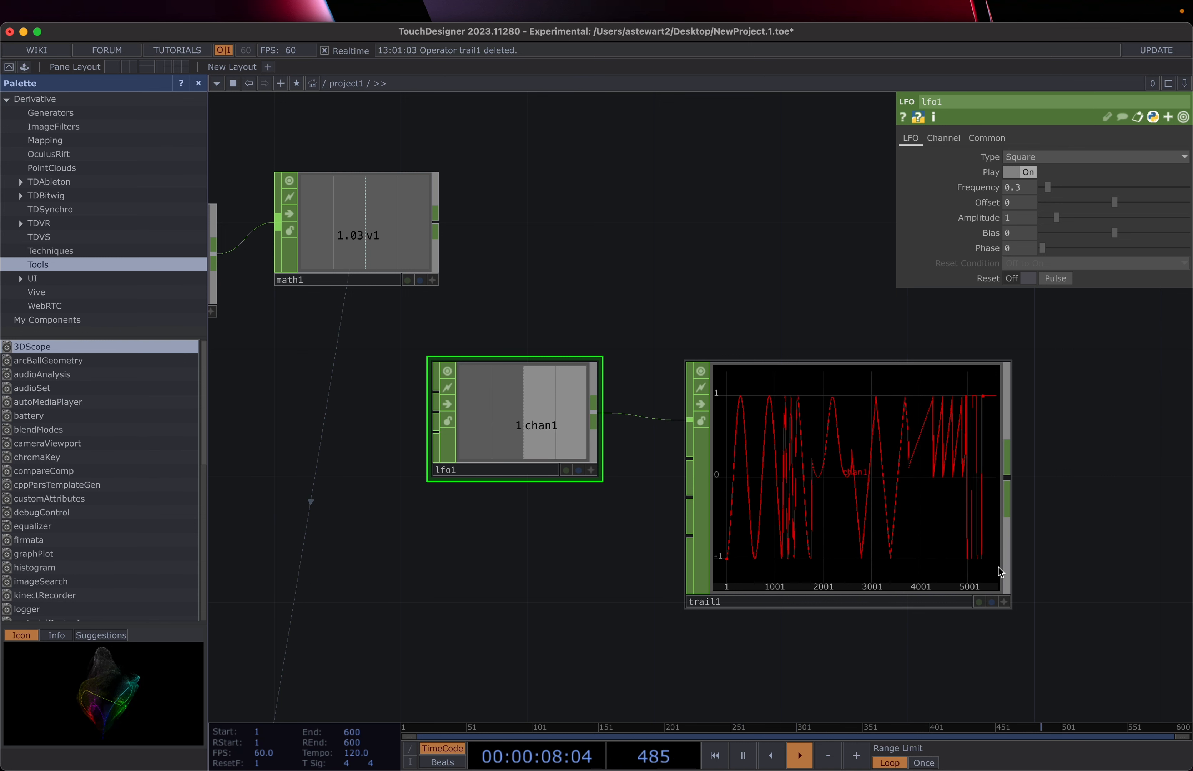
pyautogui.click(1033, 157)
pyautogui.click(1031, 157)
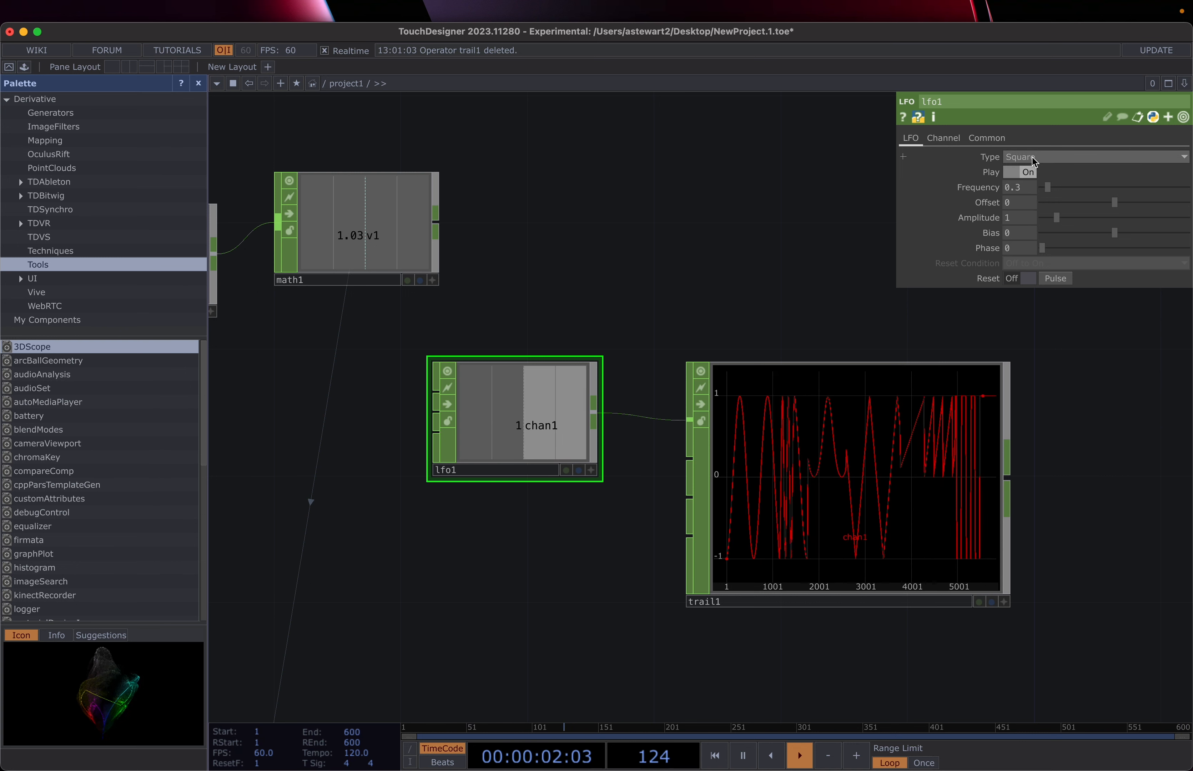
pyautogui.click(1032, 157)
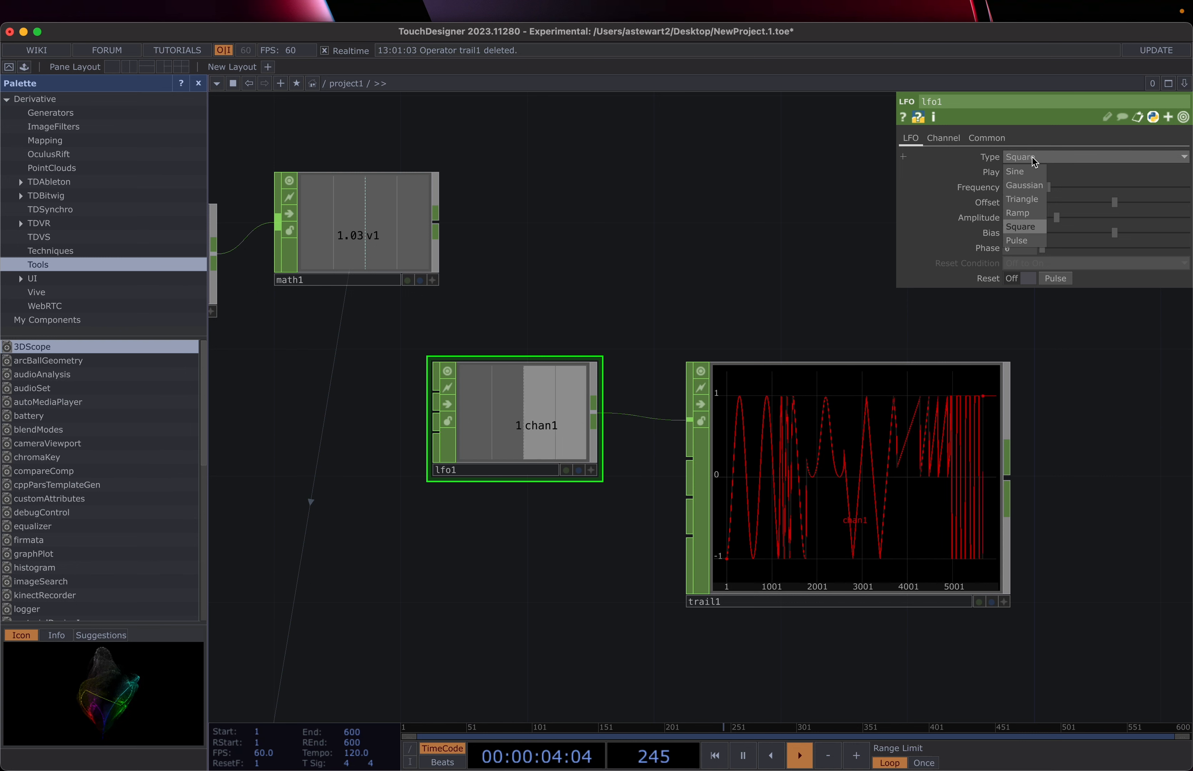
pyautogui.click(1014, 242)
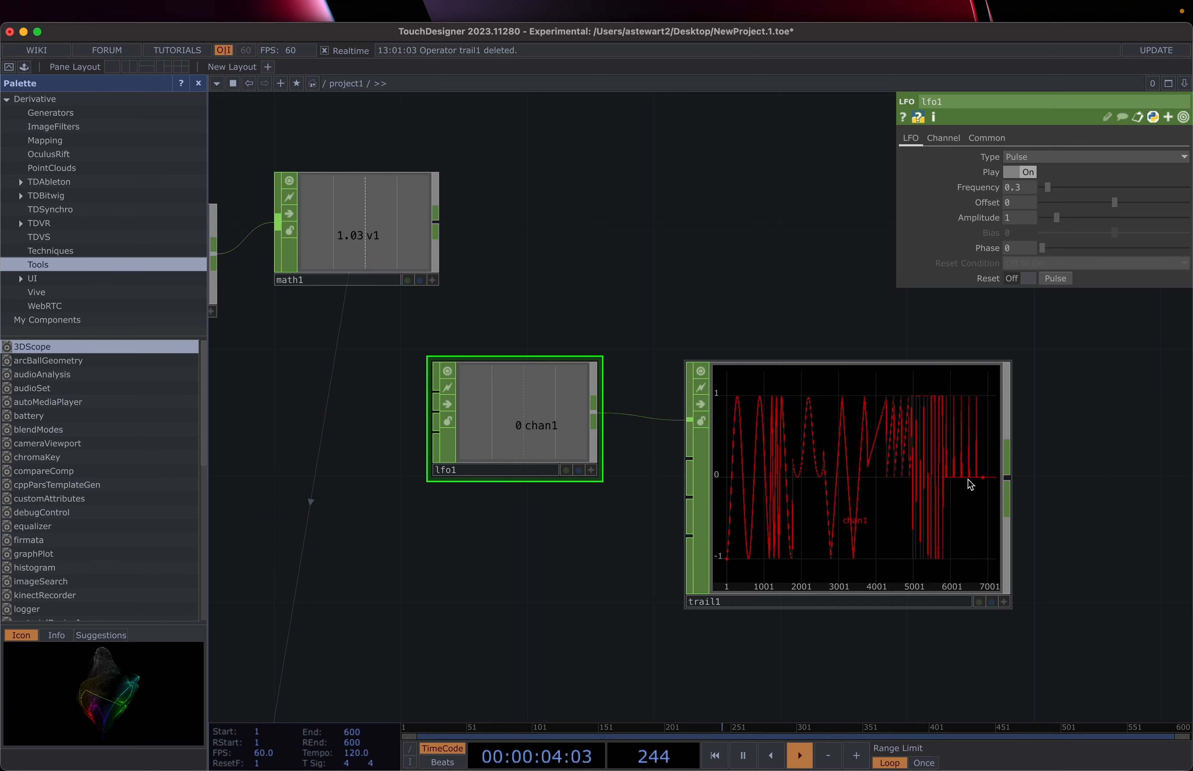
# - Set lfo1's Type back to Sine and reset trail1 so it records a fresh curve
pyautogui.click(1061, 161)
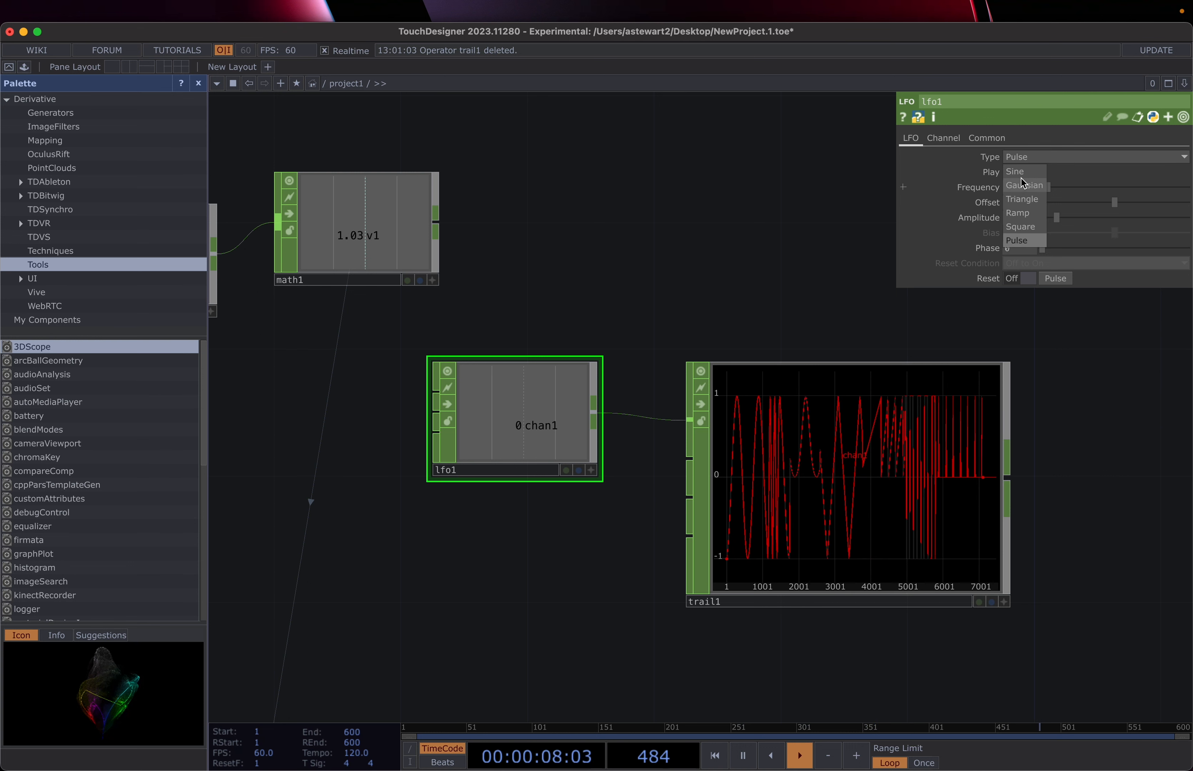
pyautogui.click(924, 181)
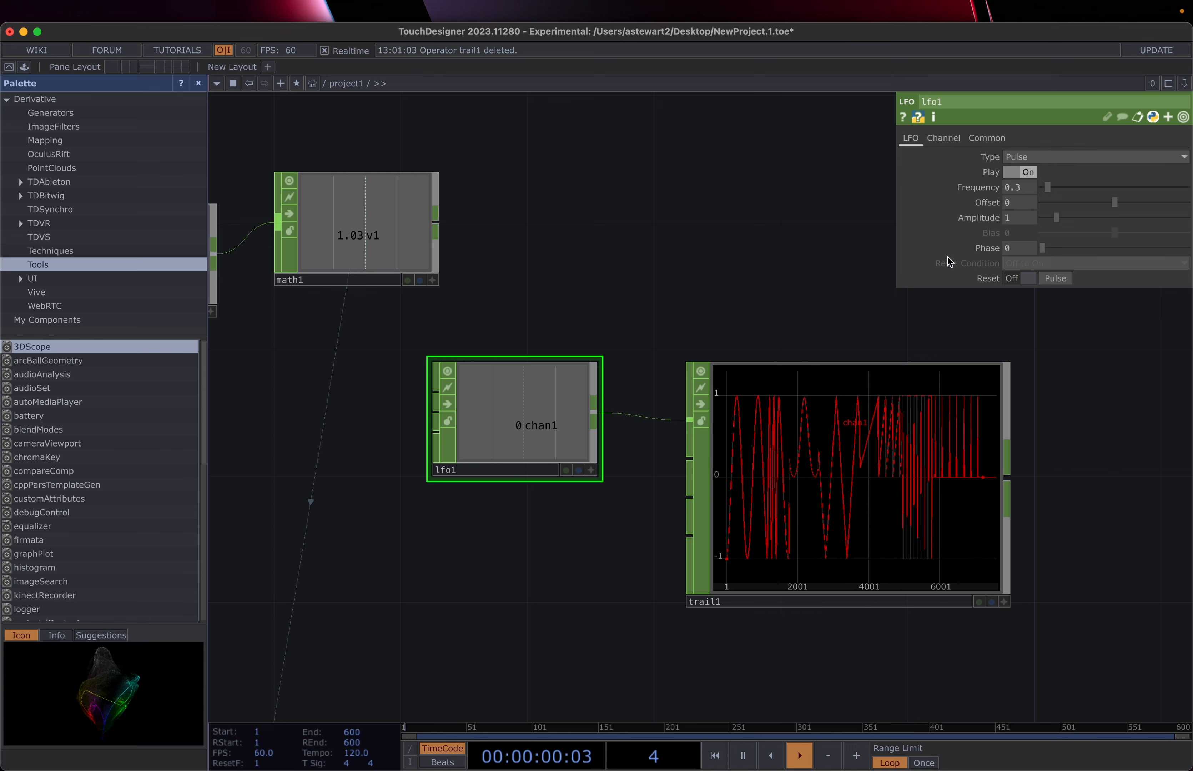
pyautogui.click(1048, 157)
pyautogui.click(1016, 171)
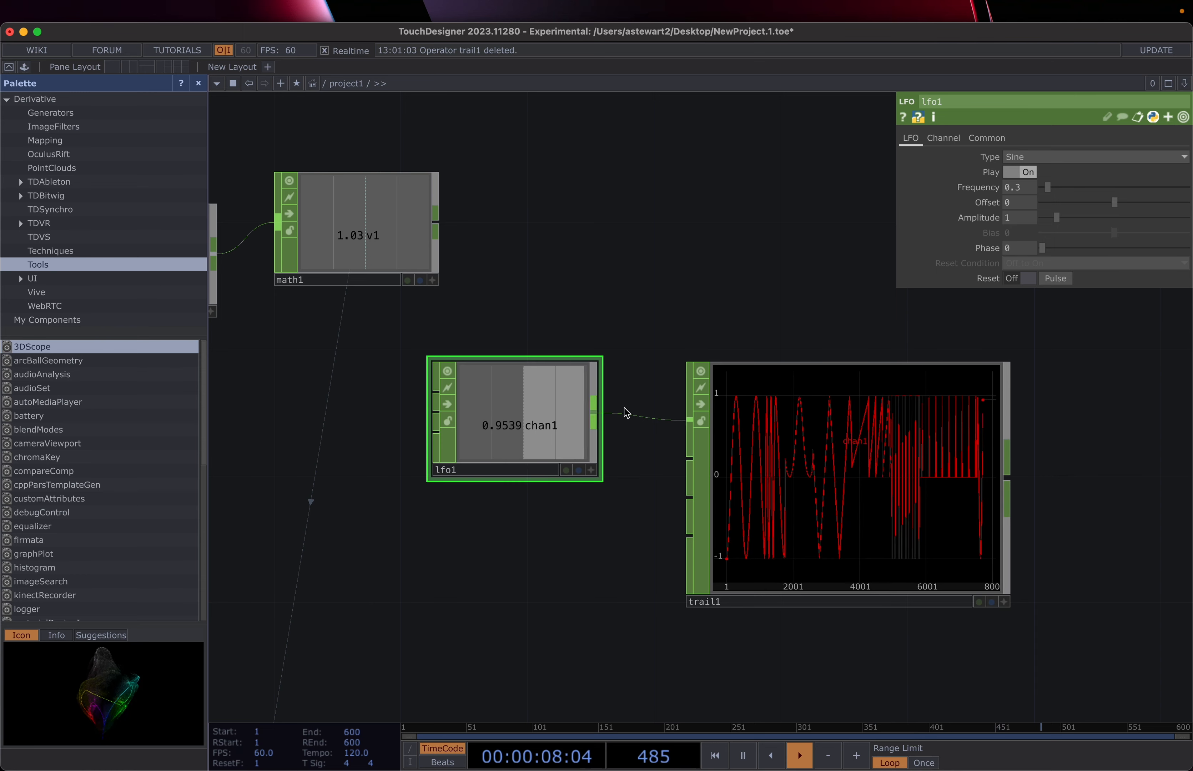
pyautogui.click(804, 425)
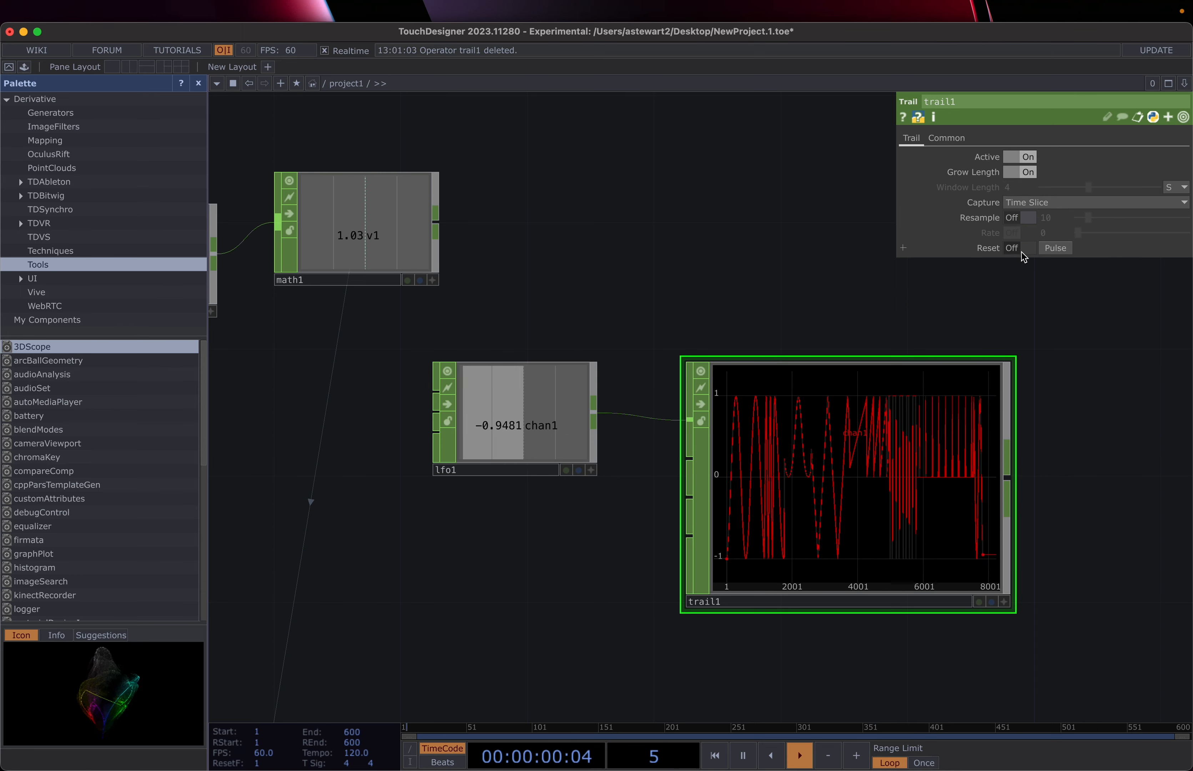
pyautogui.click(1051, 248)
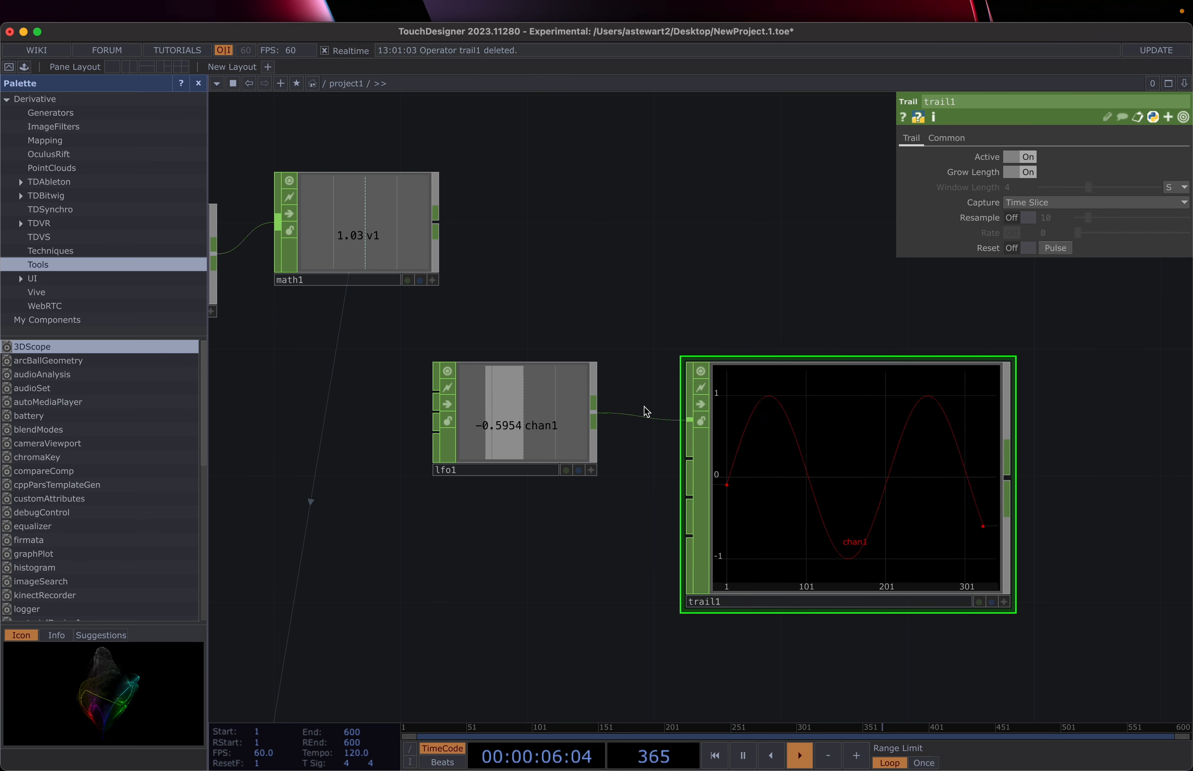
# - Try lfo1 Offset values of about 1.07 and -1.18, then restore the Offset to 0
pyautogui.click(535, 404)
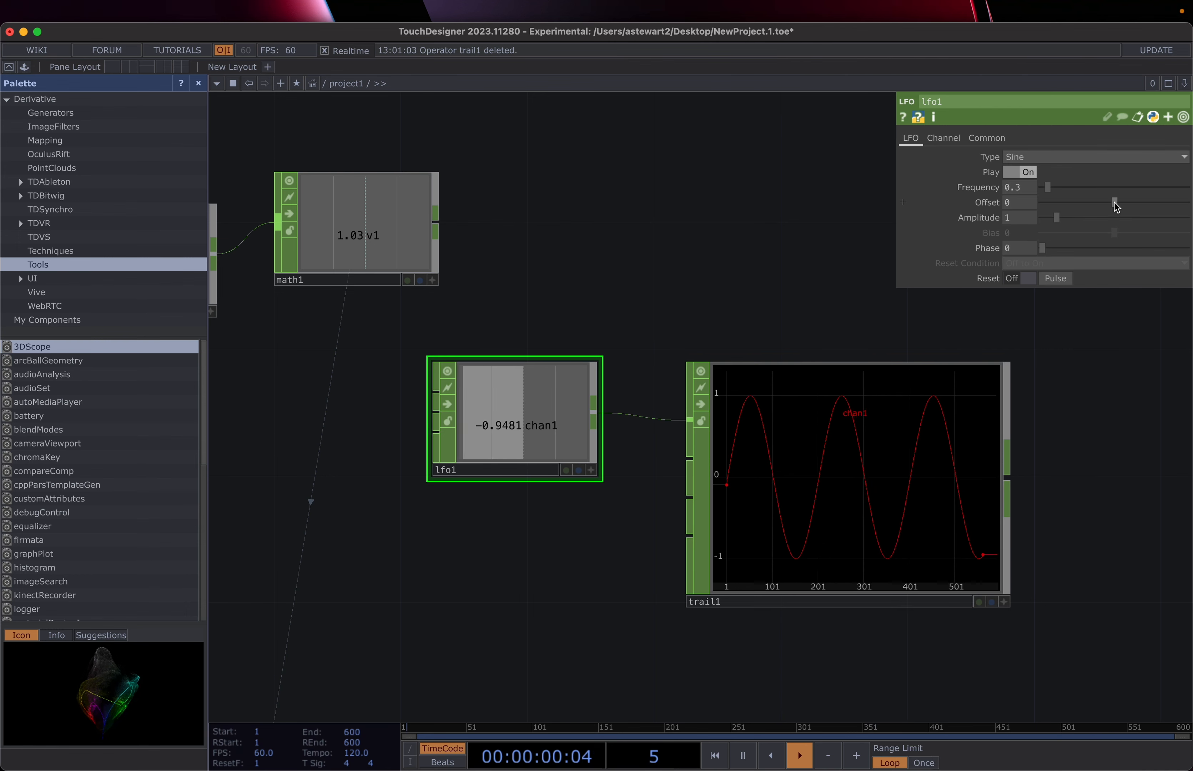
pyautogui.moveTo(1115, 206); pyautogui.dragTo(1125, 206)
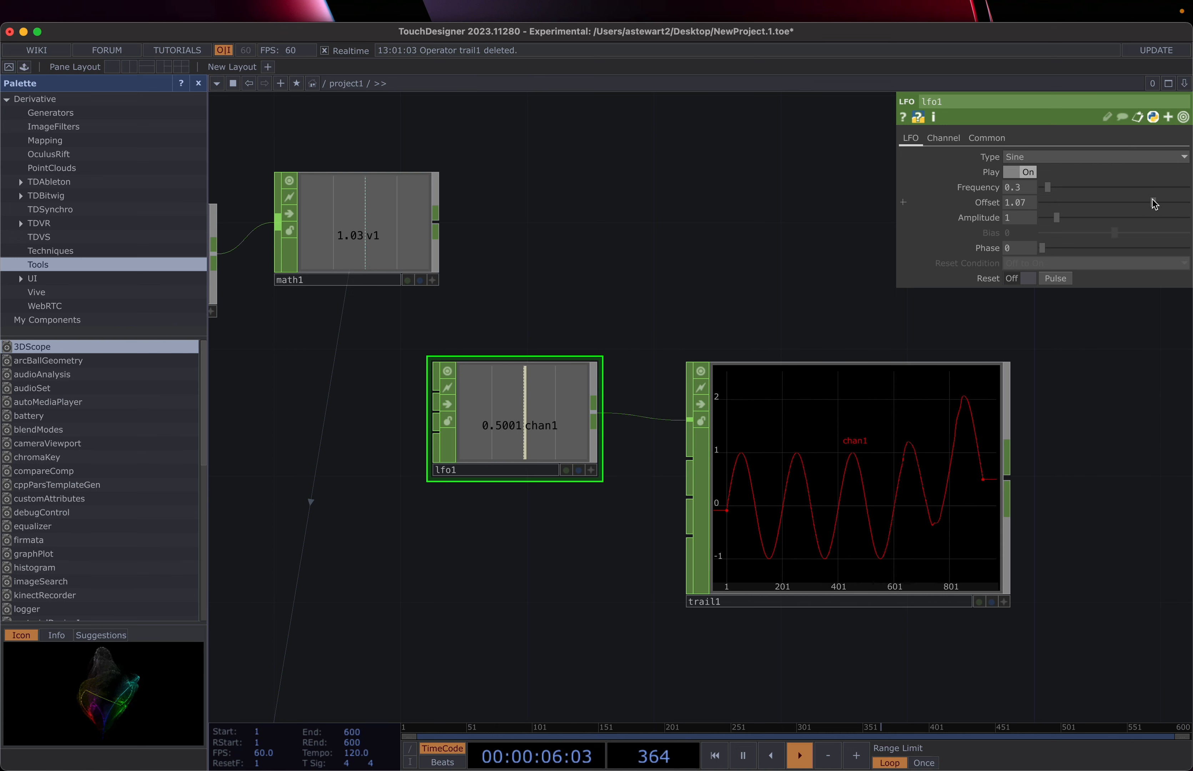
pyautogui.moveTo(1153, 203); pyautogui.dragTo(1102, 205)
pyautogui.moveTo(1076, 208); pyautogui.dragTo(1072, 203)
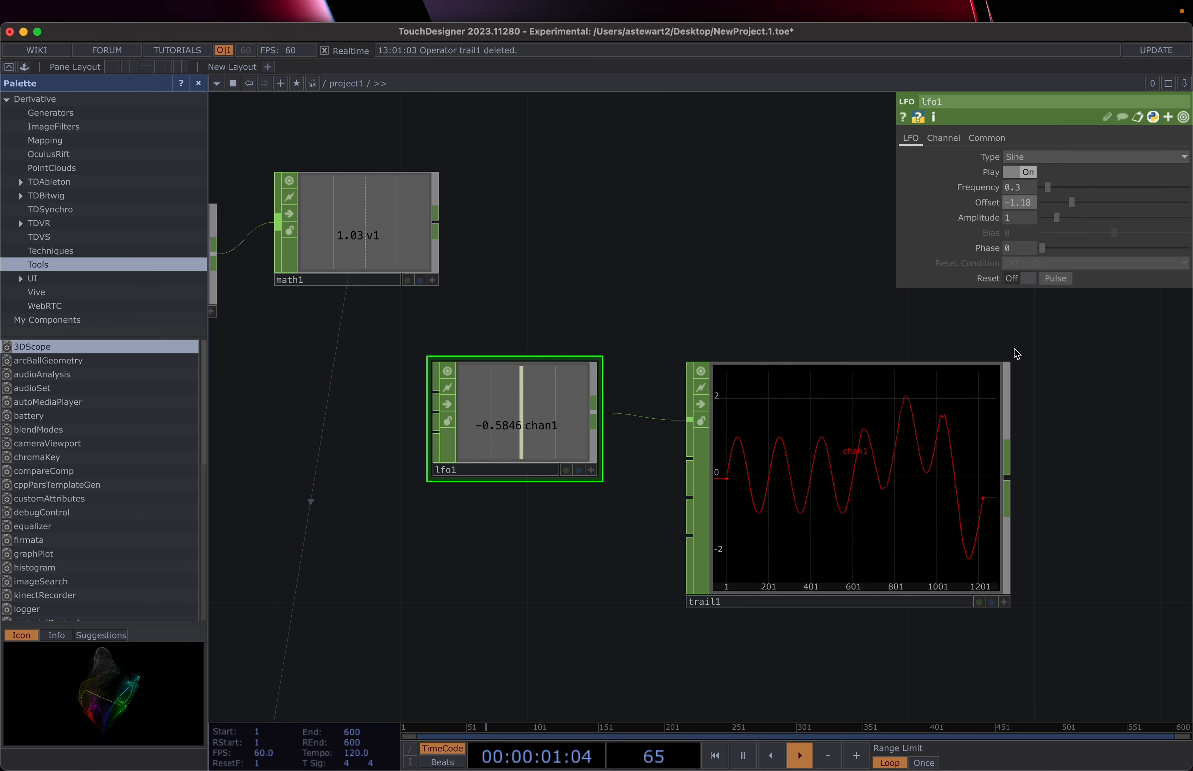
pyautogui.click(1035, 205)
pyautogui.write('1')
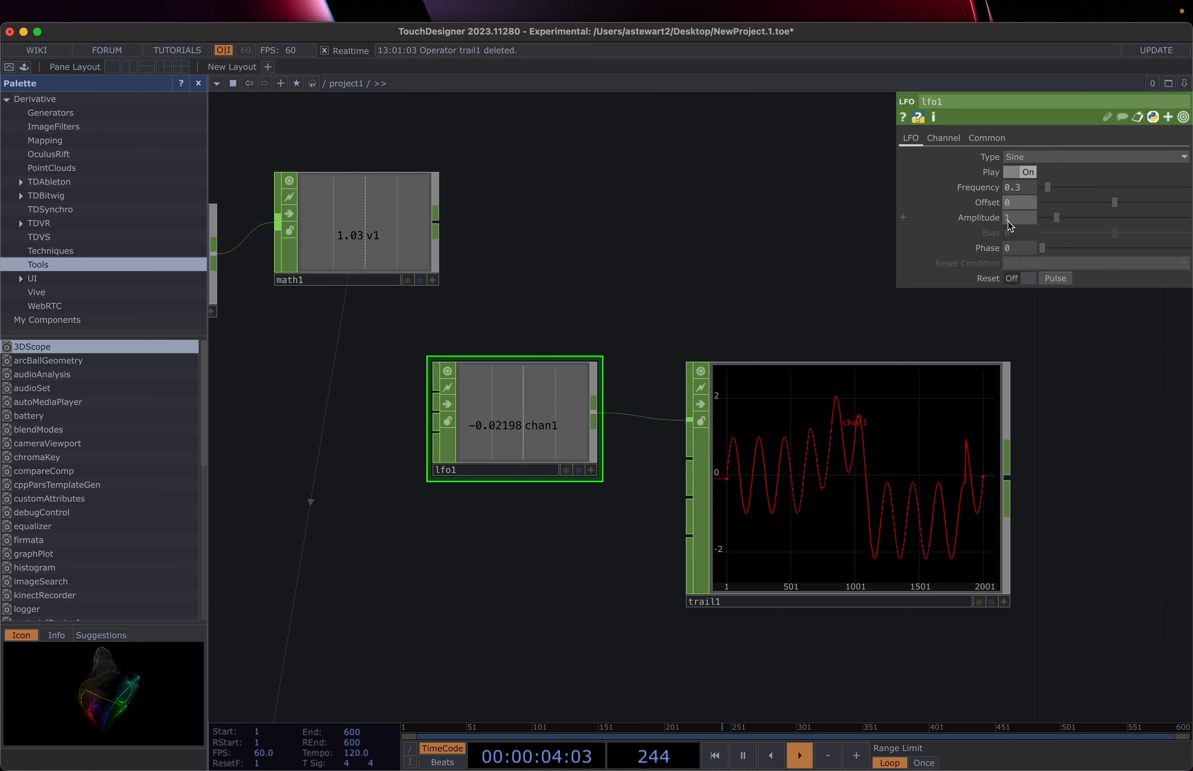
# - Set lfo1's Amplitude to 2 and reset trail1's recorded curve
pyautogui.click(1008, 221)
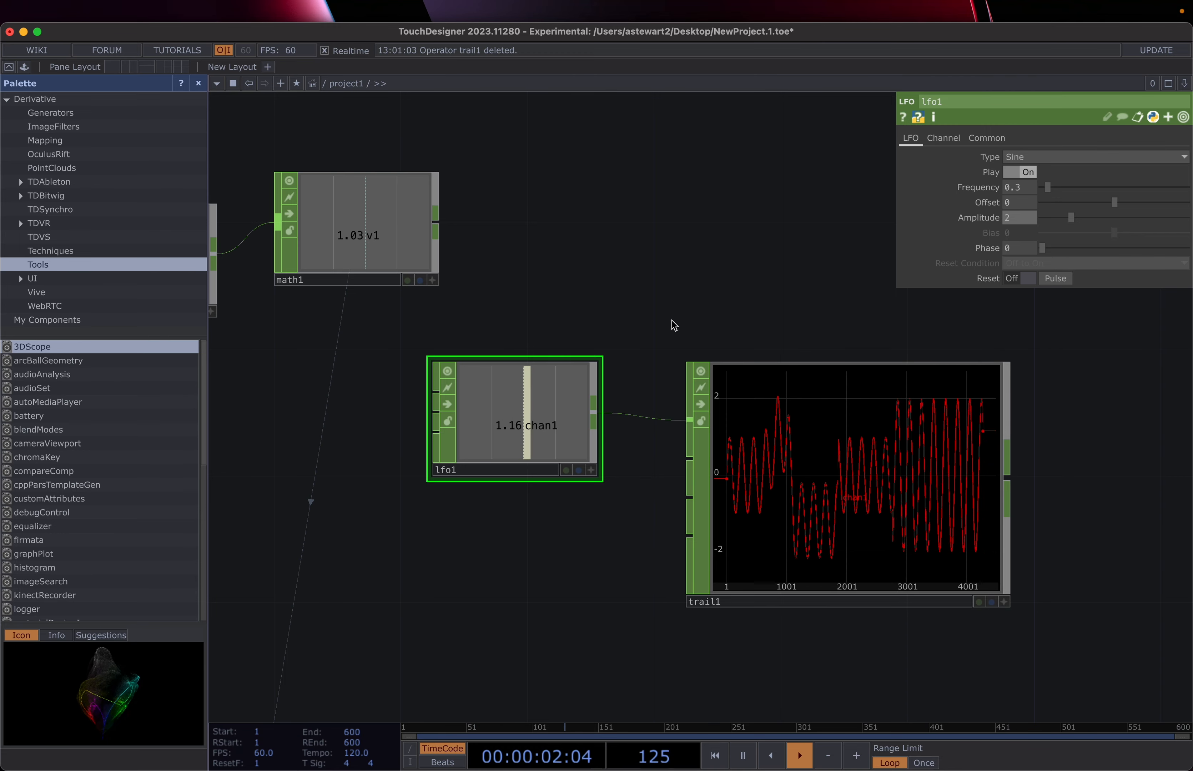
pyautogui.click(804, 417)
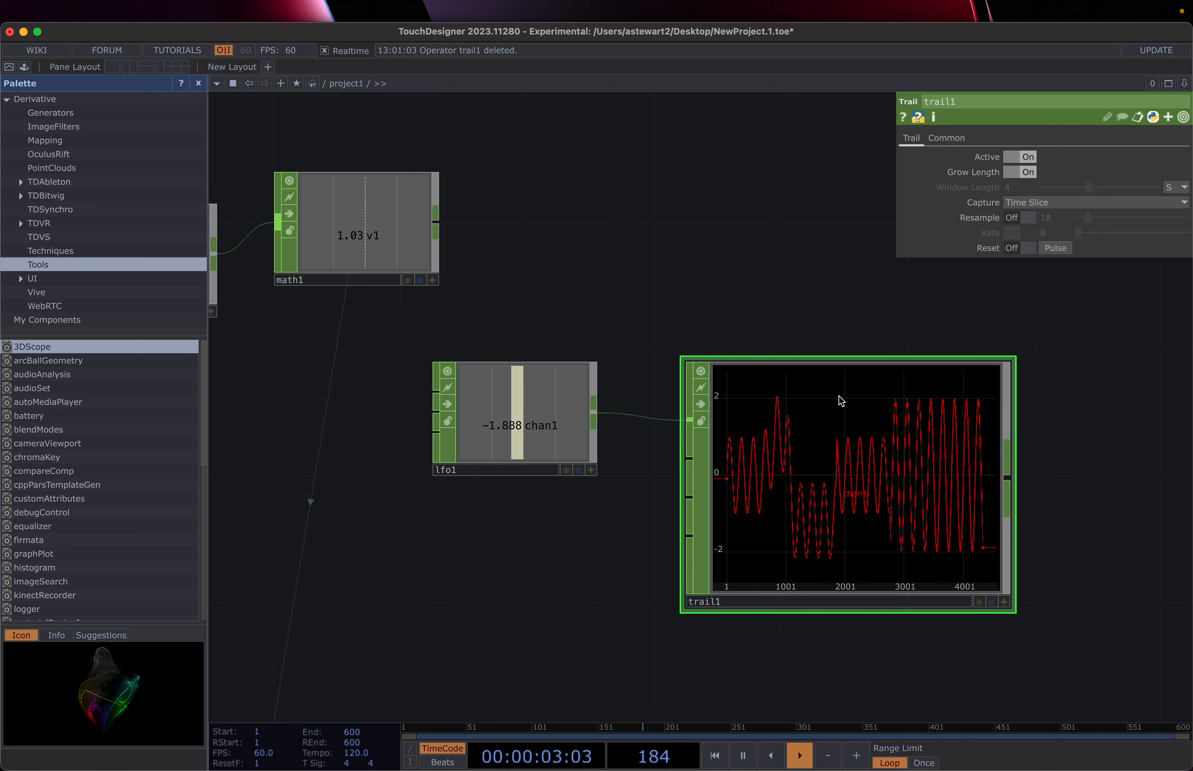
pyautogui.click(1054, 249)
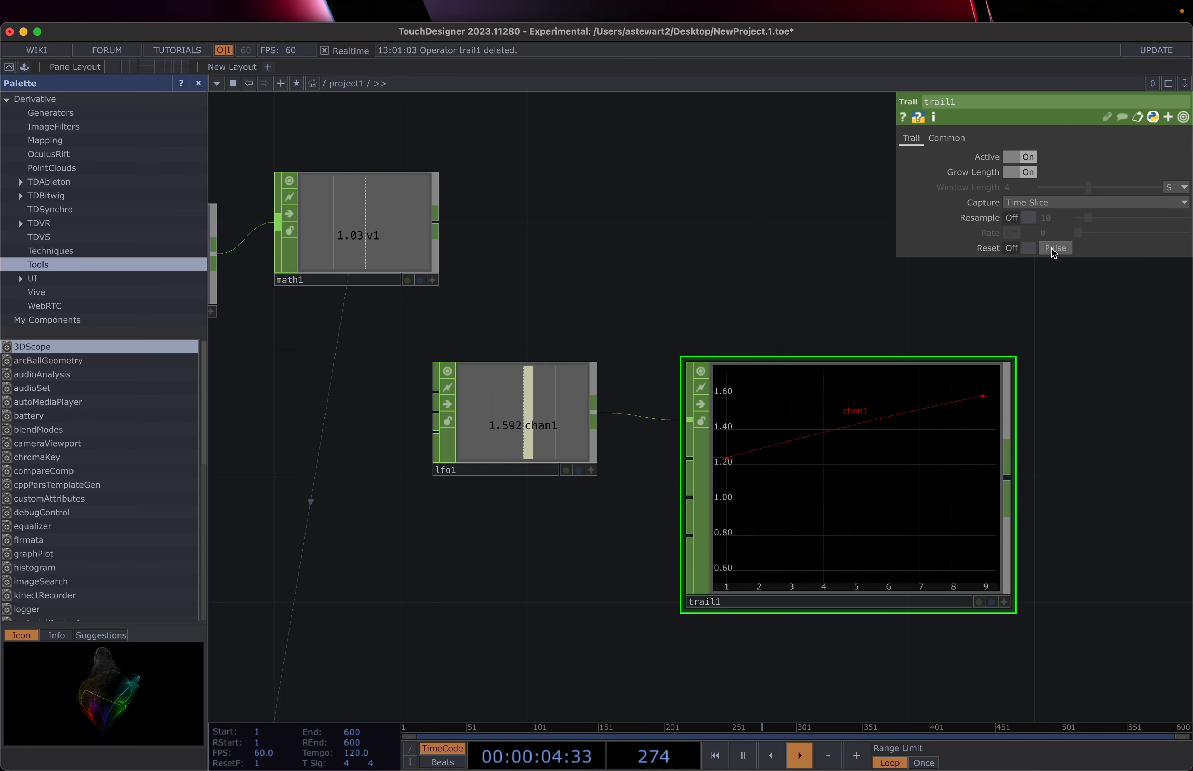
# - Turn off trail1's Grow Length, try Resample on and off, and switch Active off to freeze the curve
pyautogui.click(1013, 173)
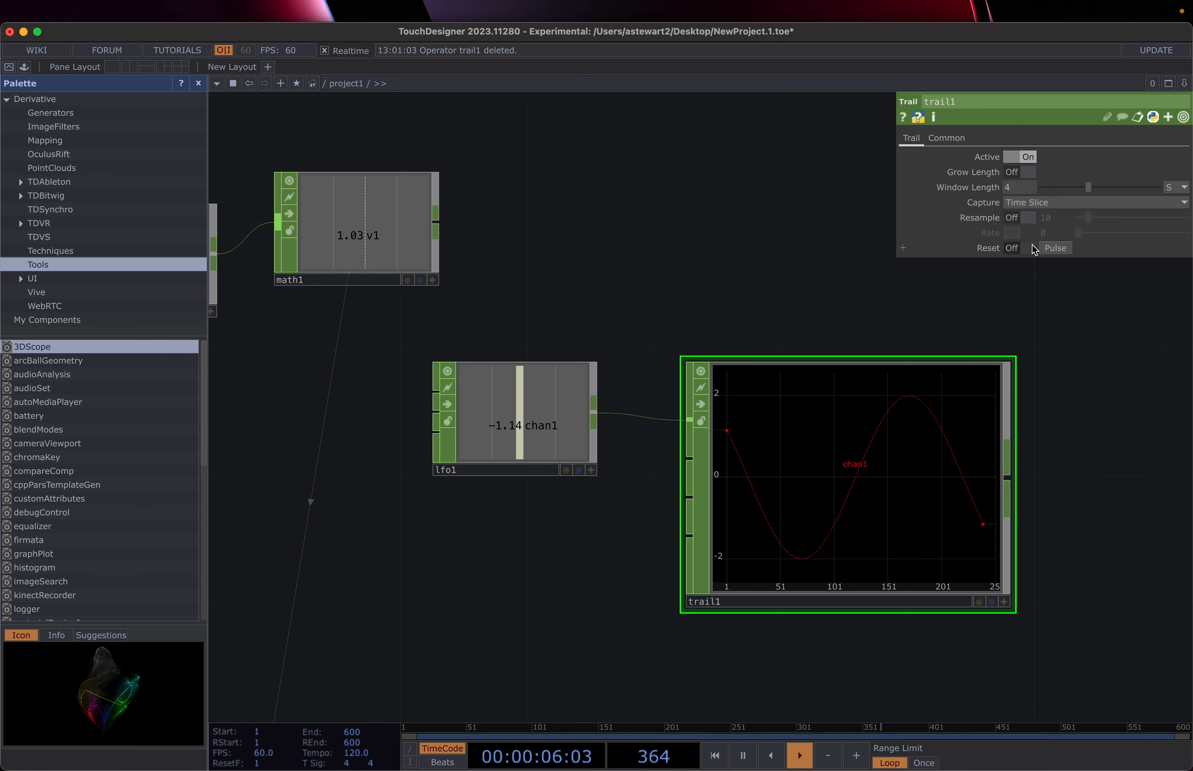
pyautogui.click(1025, 219)
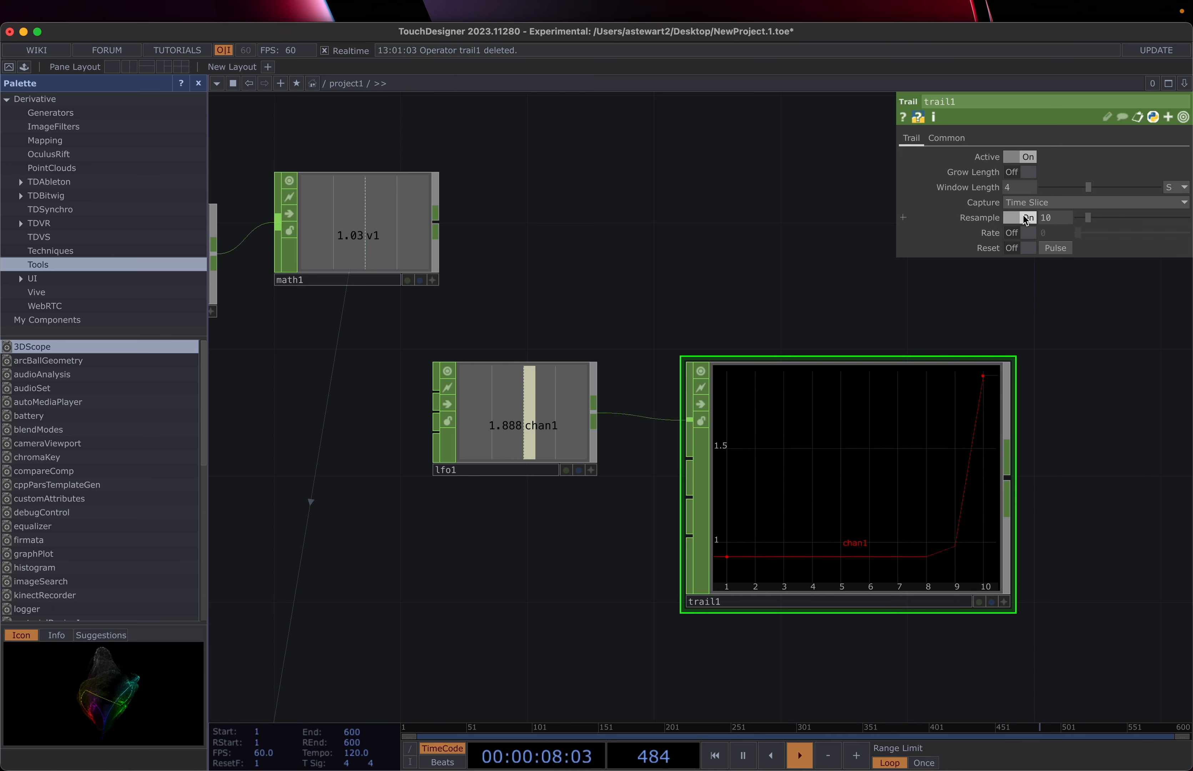
pyautogui.click(1025, 219)
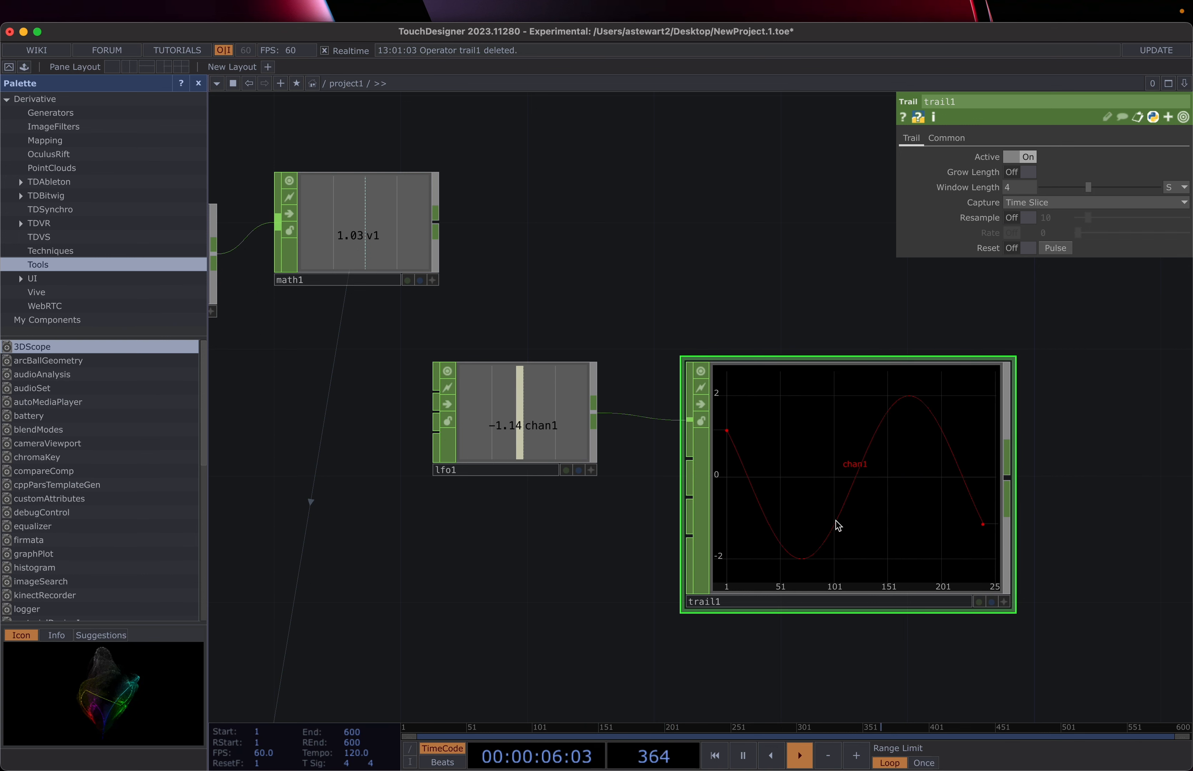
pyautogui.click(1020, 156)
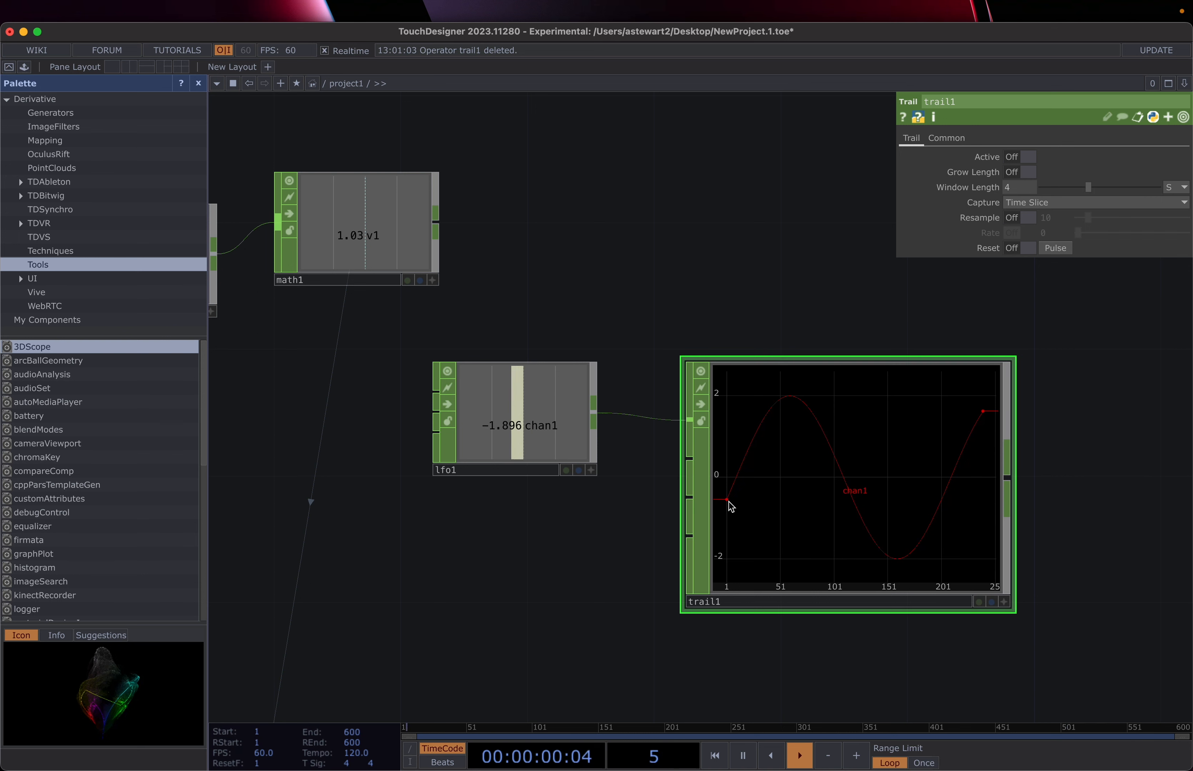
# - Set lfo1's Type to Gaussian
pyautogui.click(560, 405)
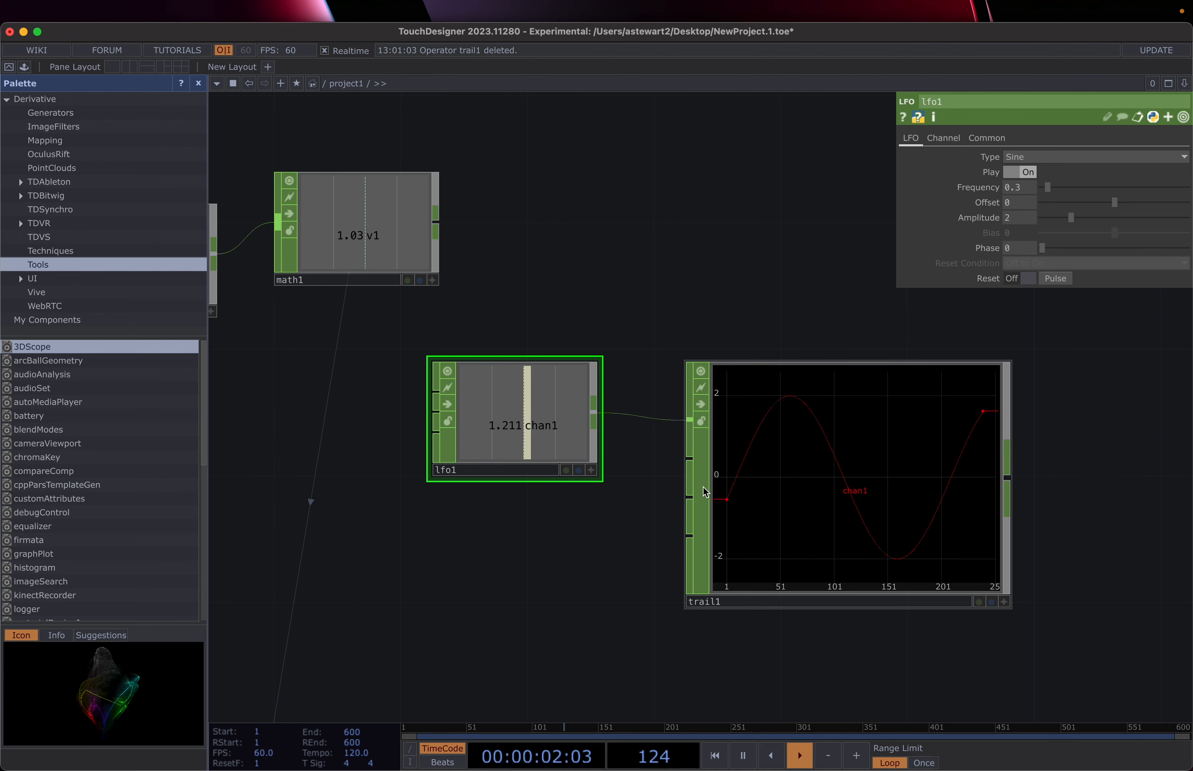
pyautogui.scroll(-5, 765, 432)
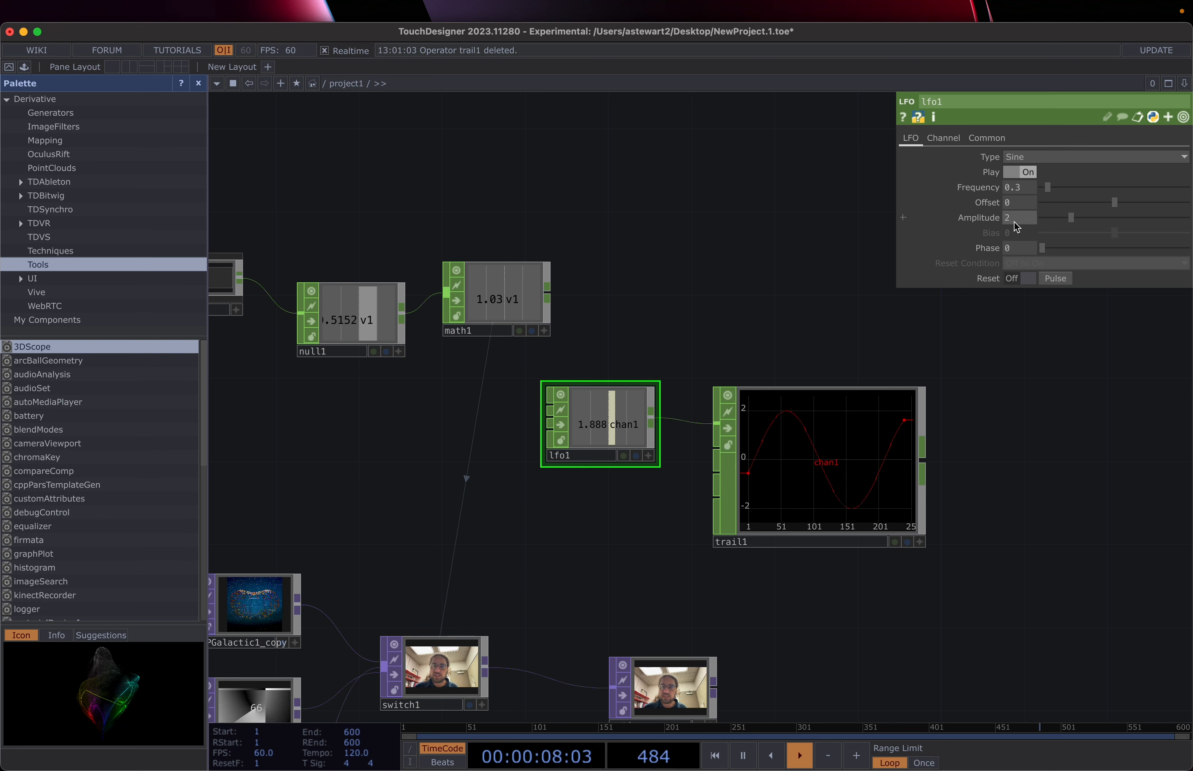
pyautogui.click(1053, 158)
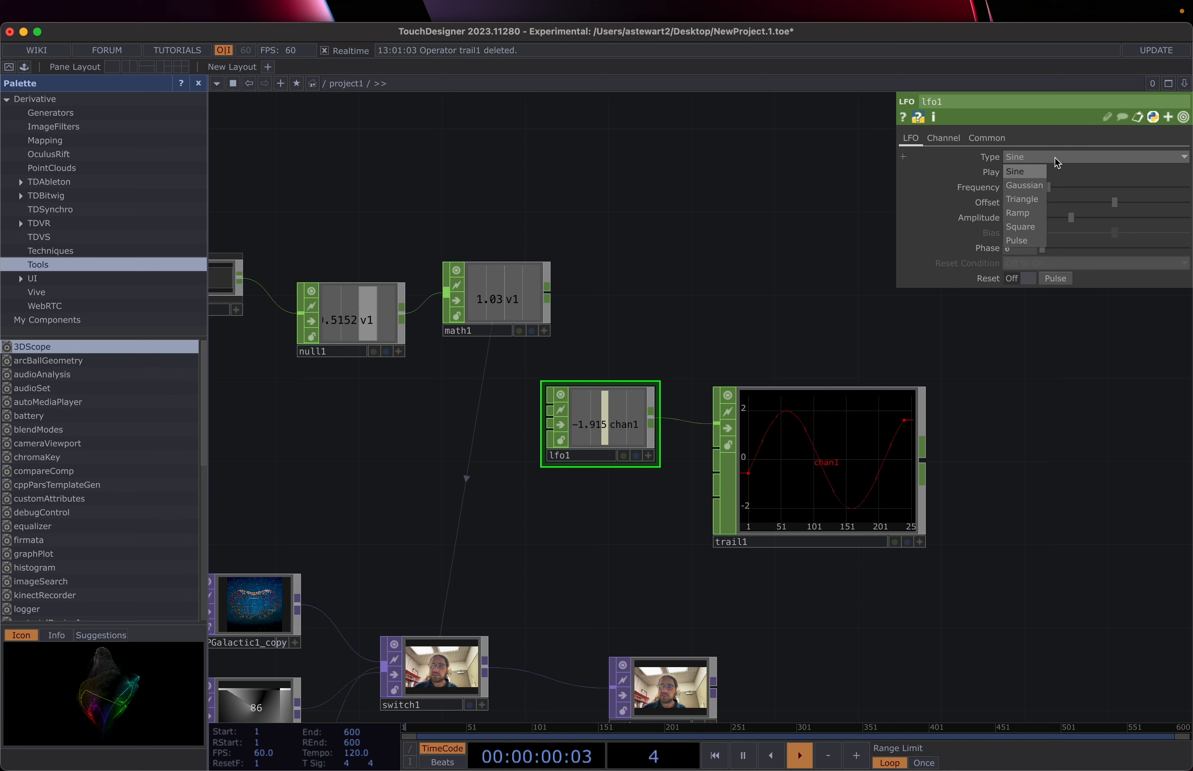
pyautogui.click(1038, 187)
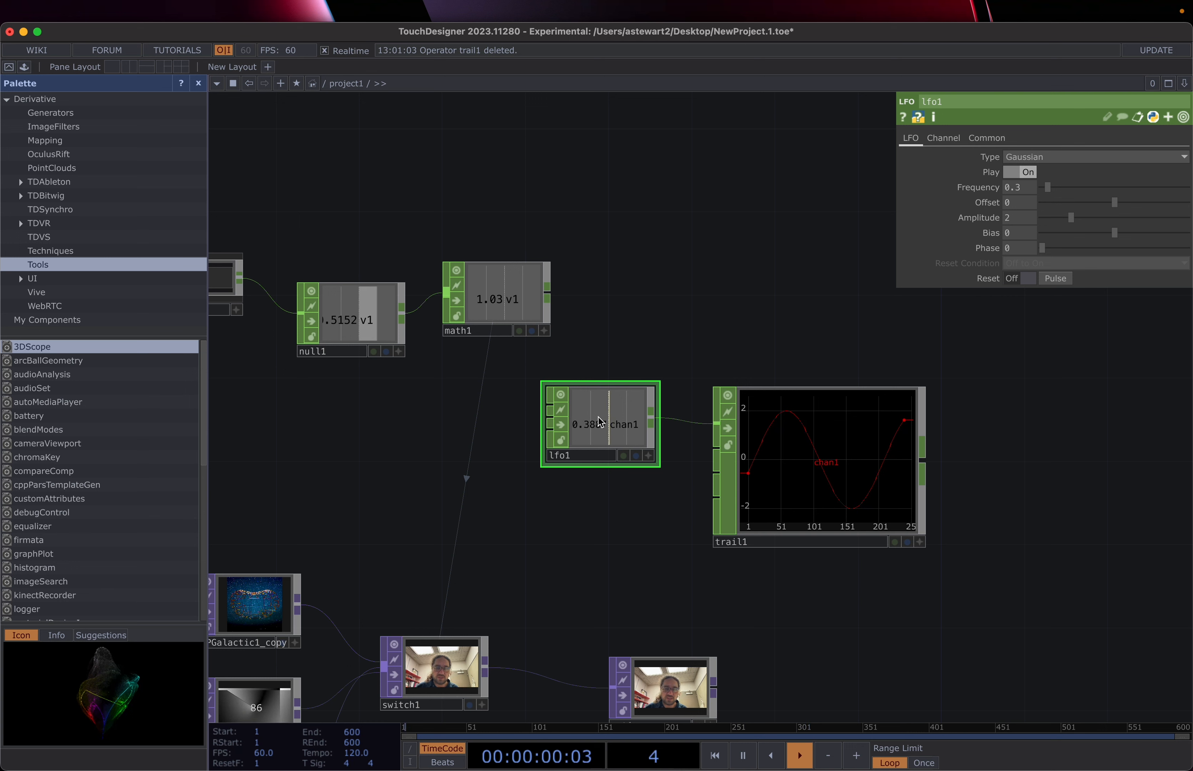
# - Drive switch1's Index with lfo1's chan1 channel as a CHOP Reference in place of math1
pyautogui.click(445, 676)
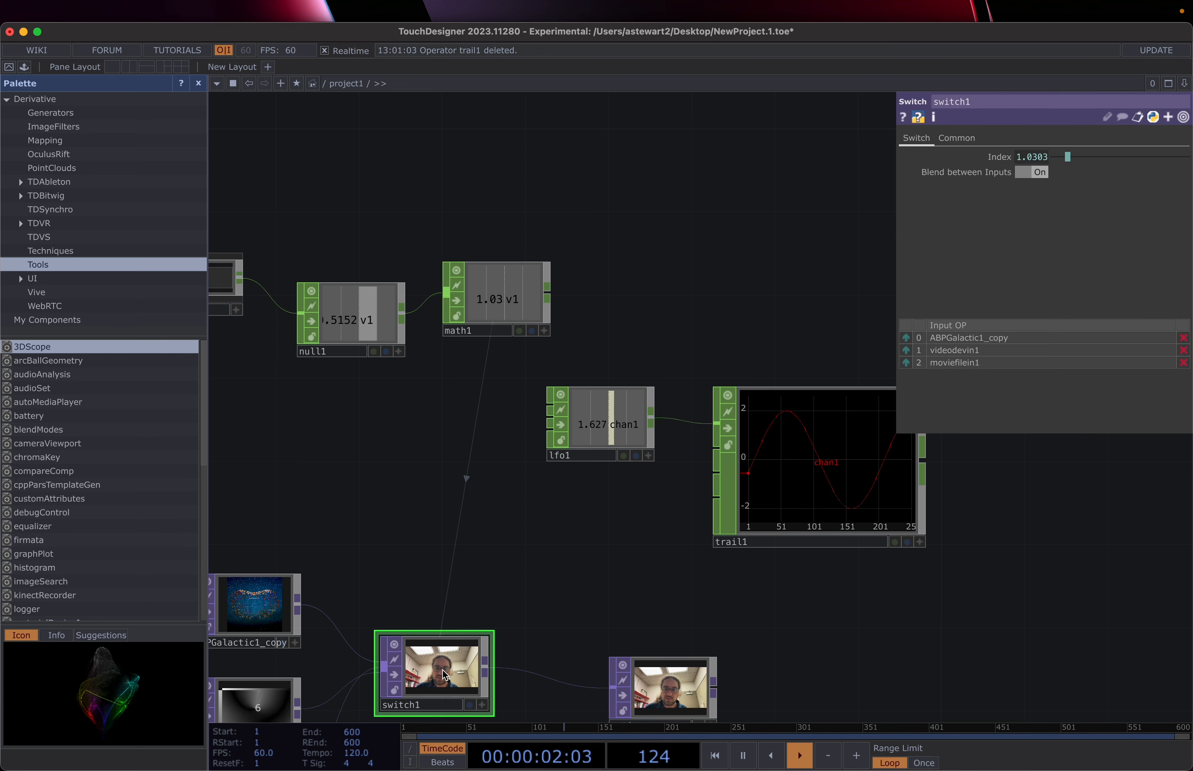
pyautogui.click(649, 458)
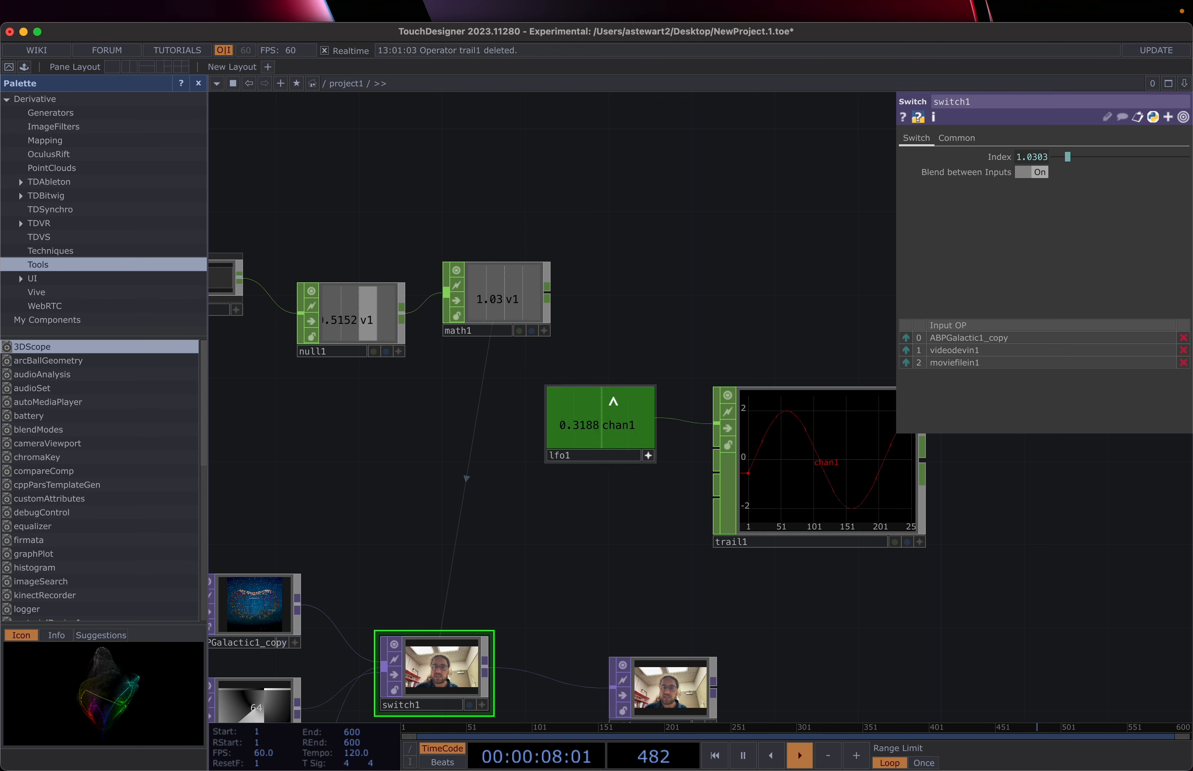
pyautogui.moveTo(610, 421); pyautogui.dragTo(1044, 159)
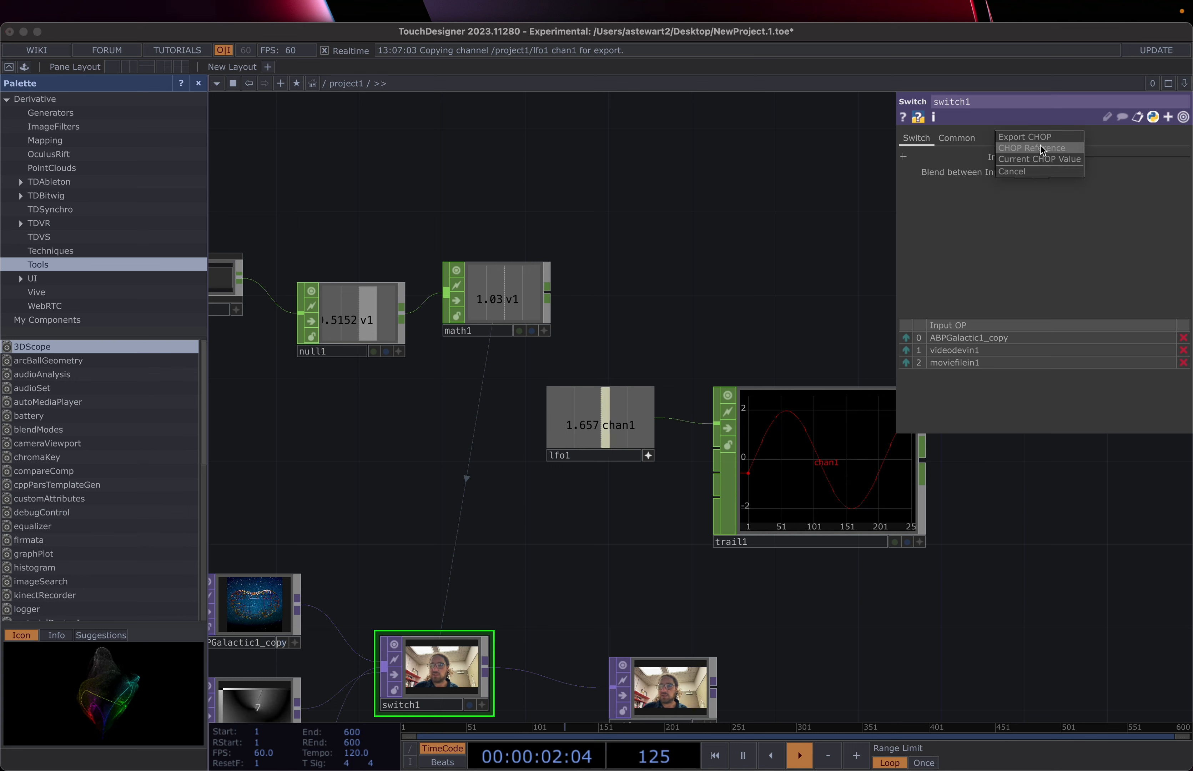
pyautogui.click(1042, 148)
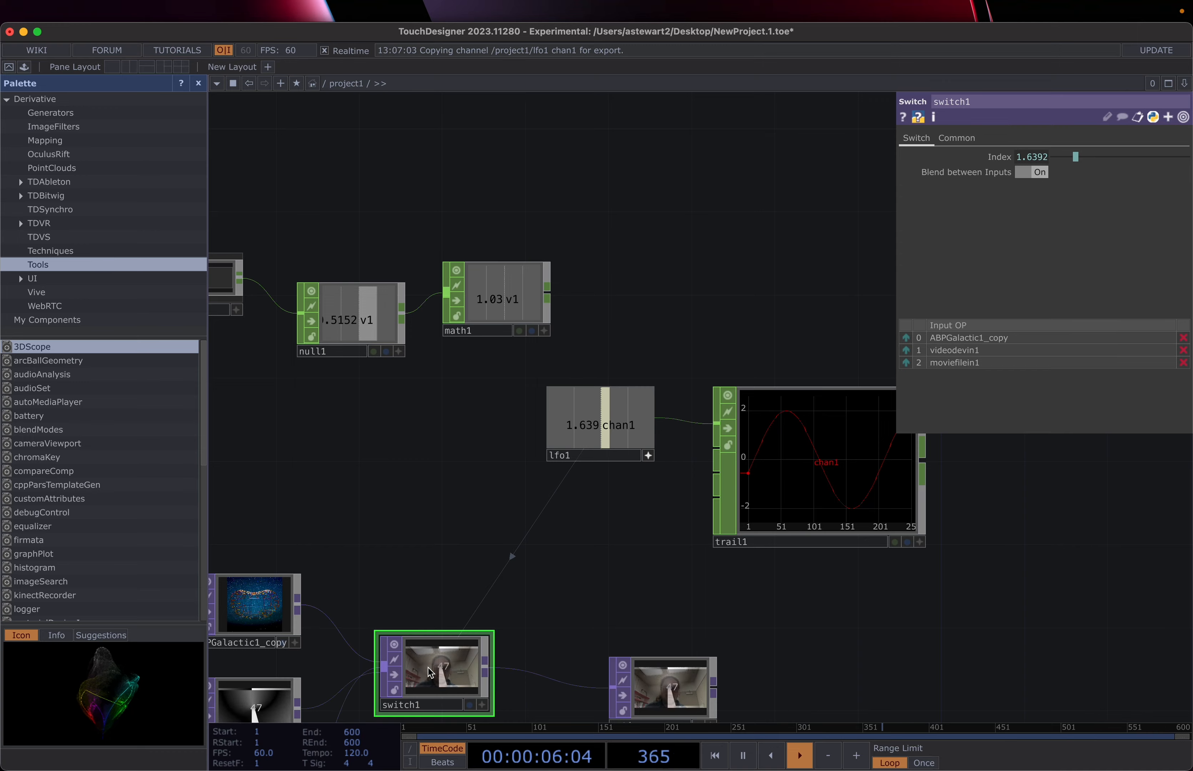
# - Check the LFO-driven blending at switch1 and turn off its Blend between Inputs option
pyautogui.scroll(-2, 430, 672)
pyautogui.scroll(-2, 606, 716)
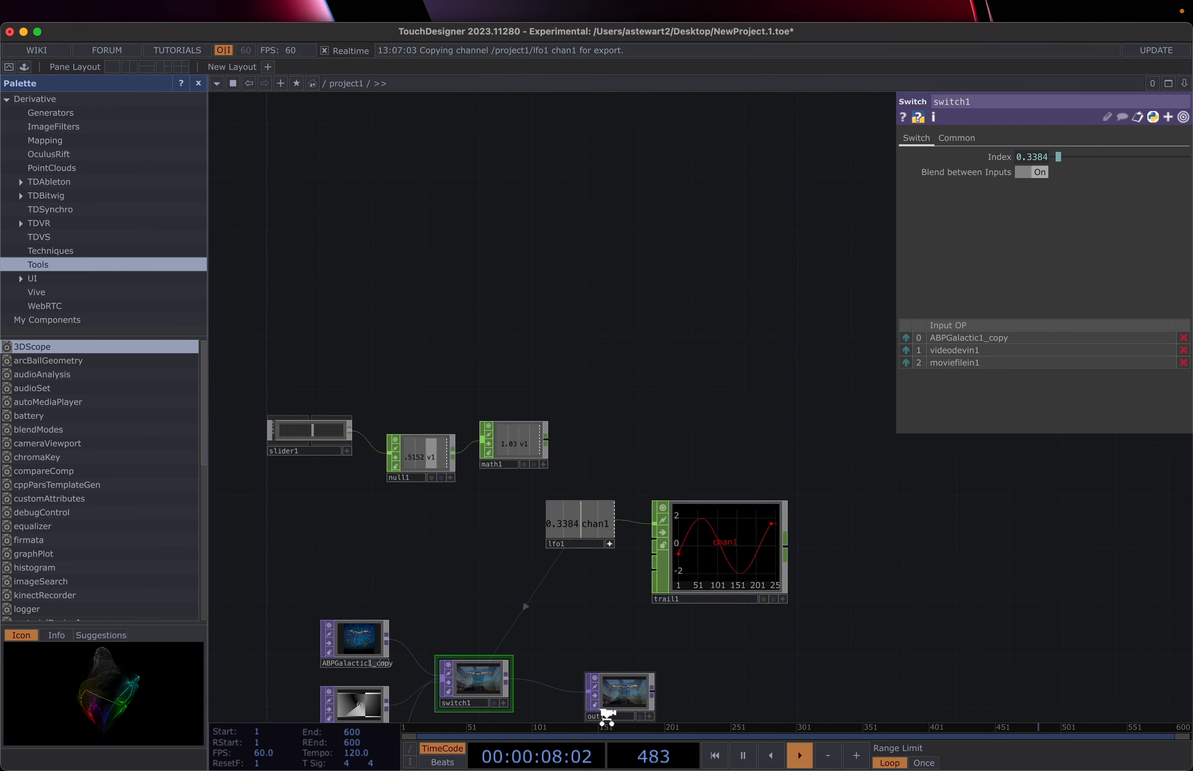
pyautogui.moveTo(535, 695); pyautogui.dragTo(586, 469)
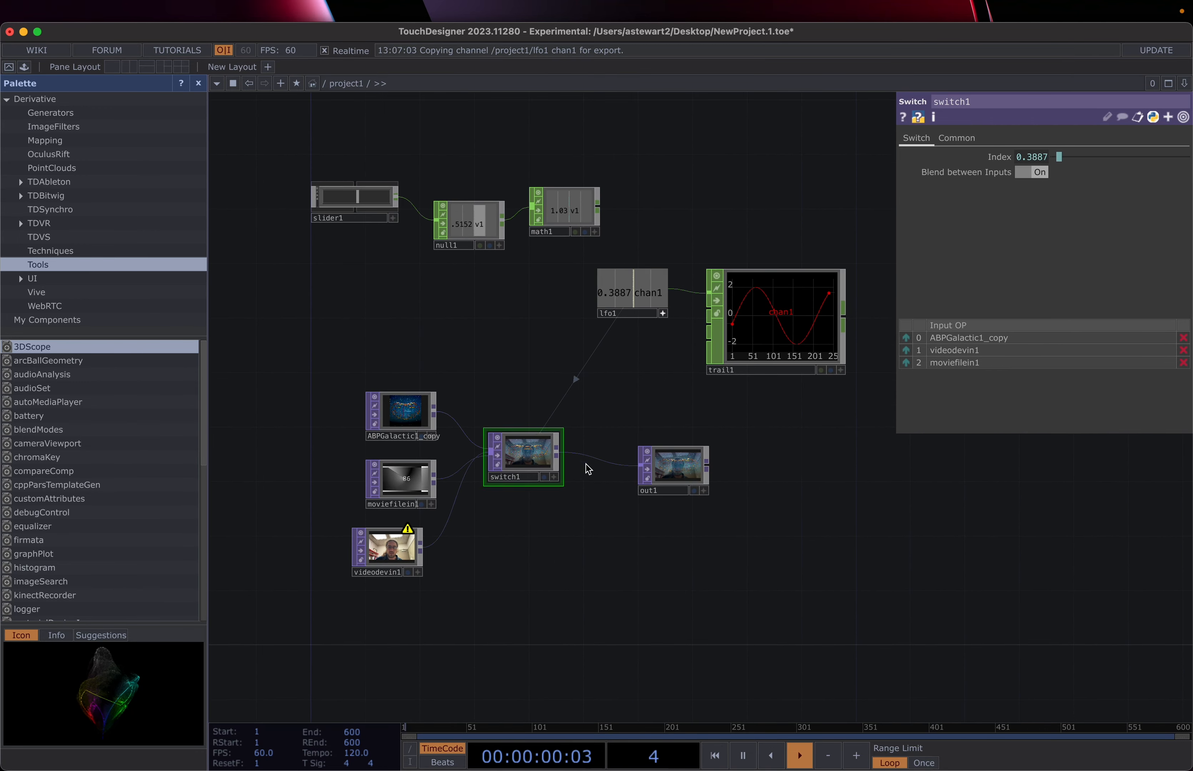
pyautogui.scroll(5, 533, 426)
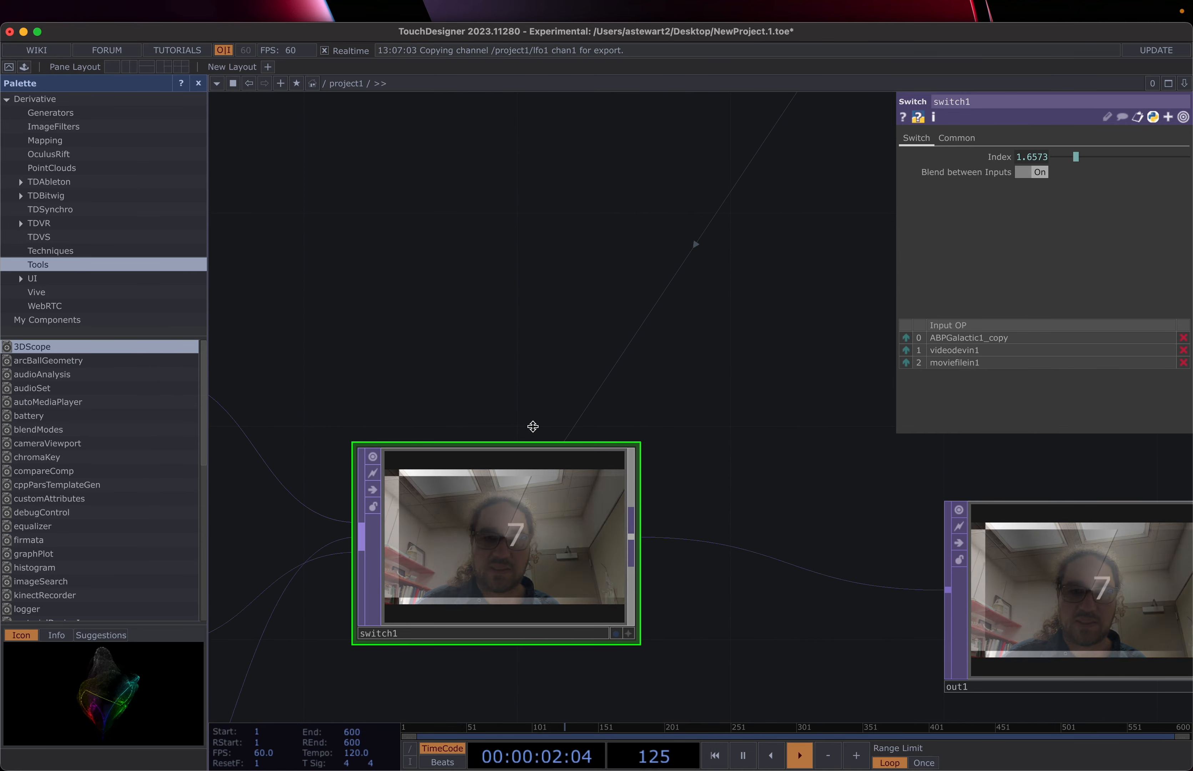
pyautogui.scroll(-3, 534, 426)
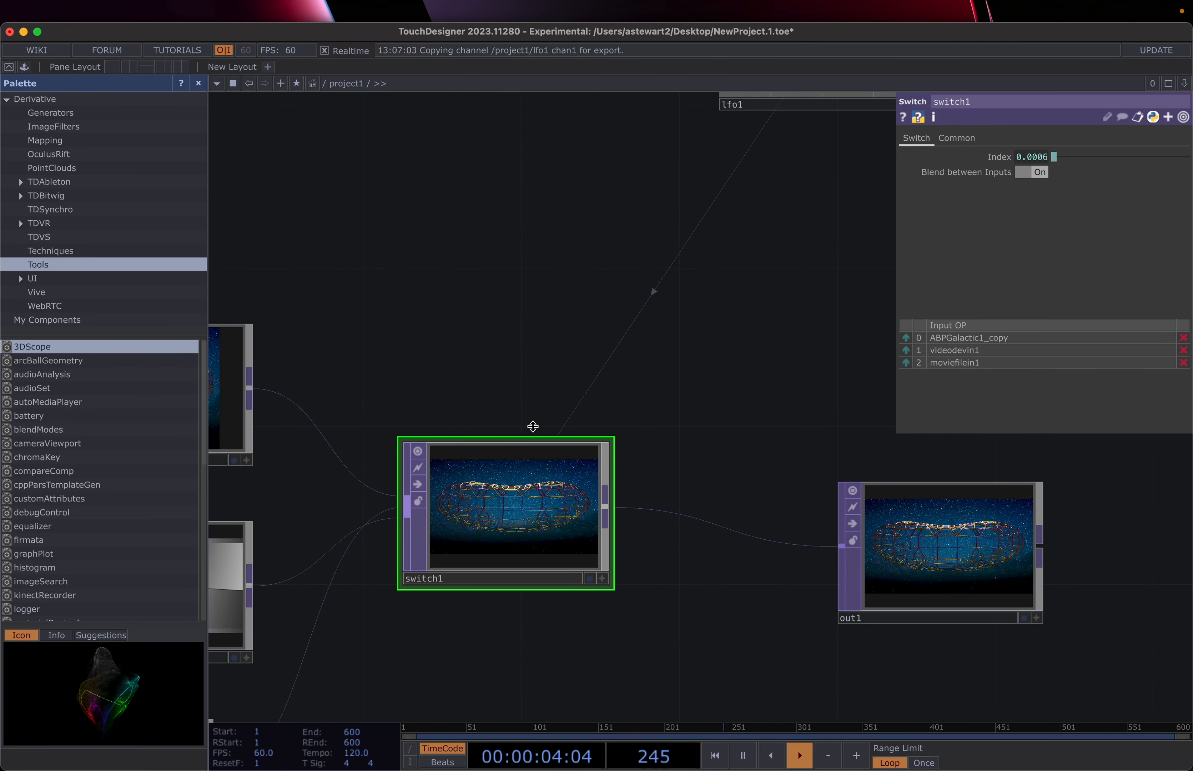
pyautogui.scroll(-2, 534, 426)
pyautogui.scroll(-1, 533, 426)
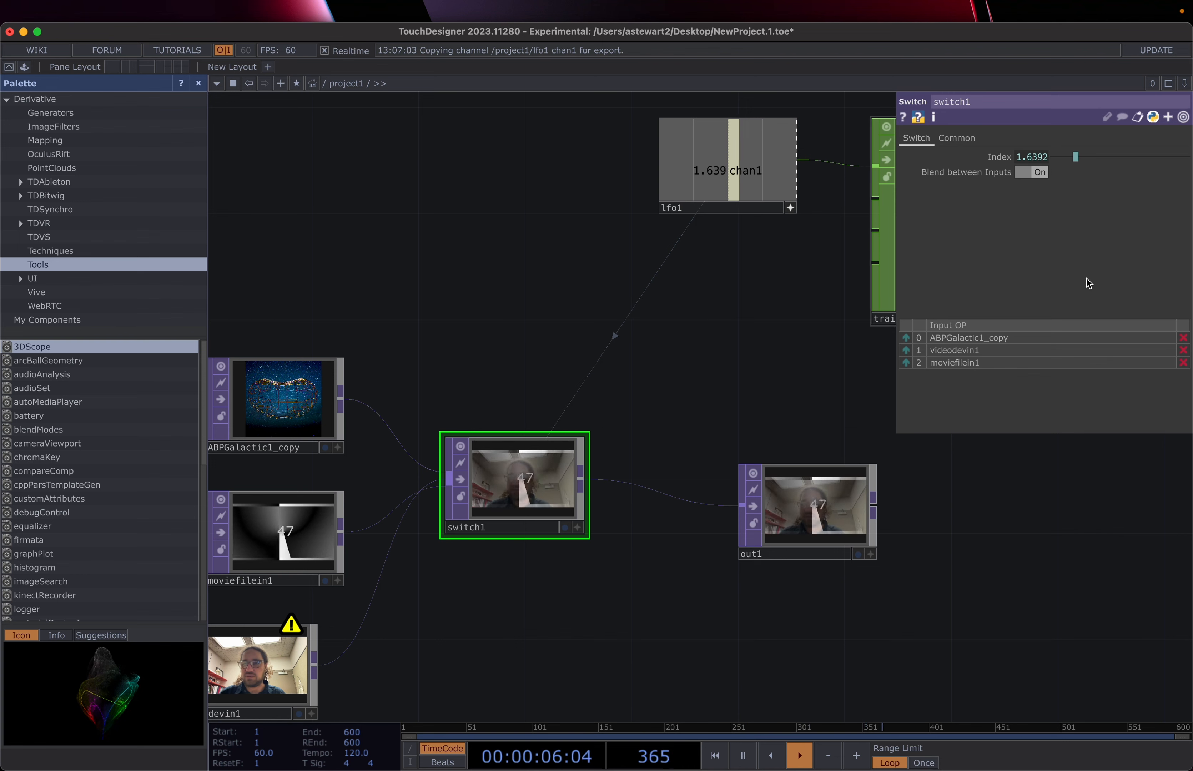
pyautogui.click(1027, 173)
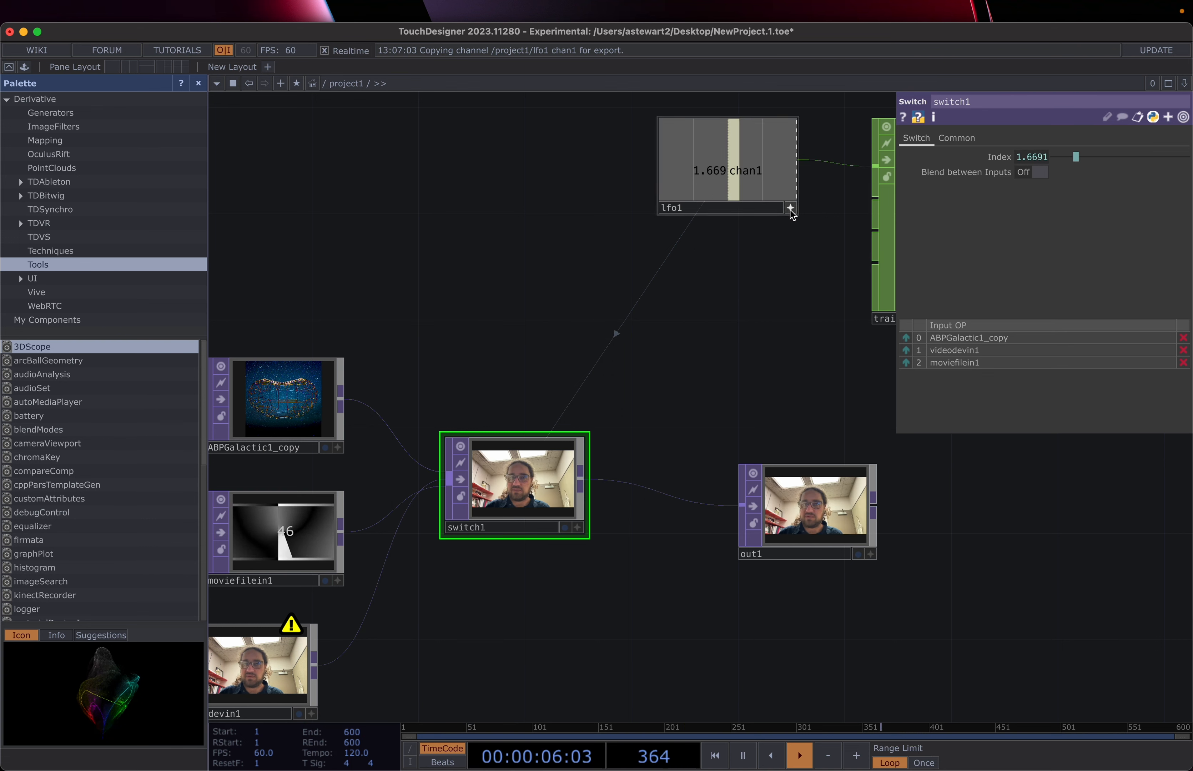
# - Set lfo1's Amplitude to 3 and turn on Blend between Inputs for switch1
pyautogui.click(736, 170)
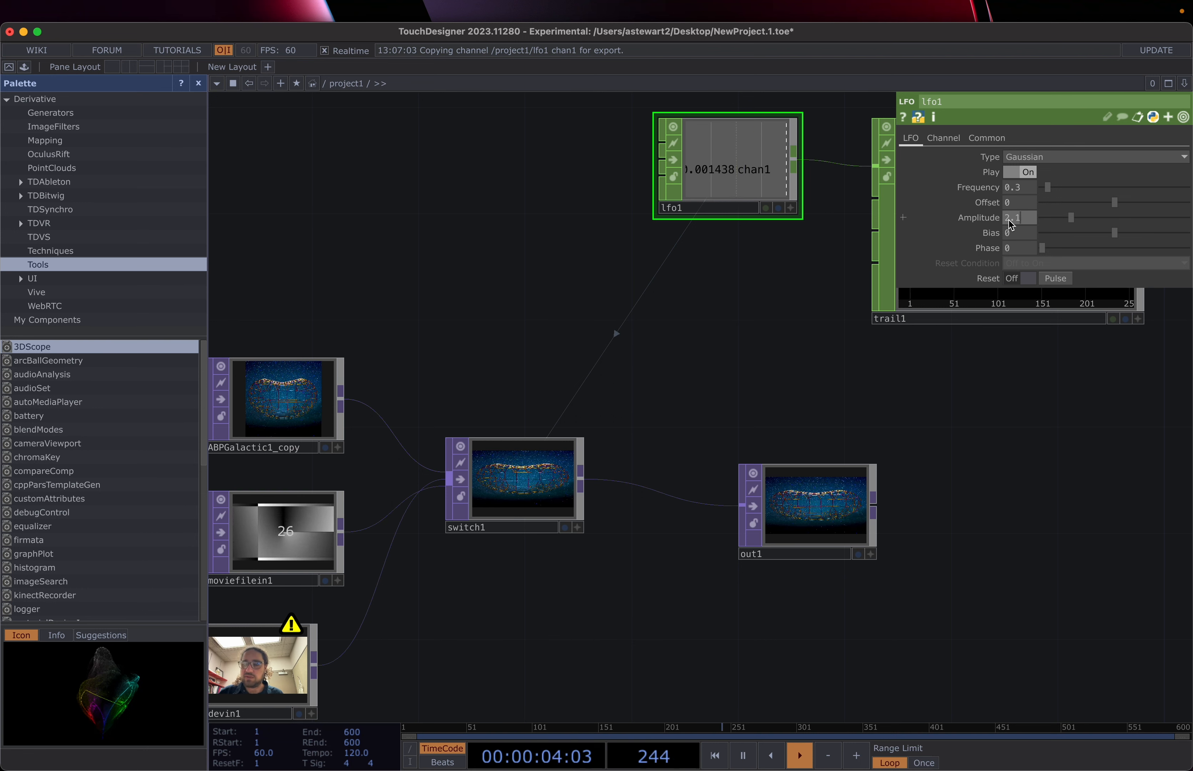
pyautogui.press('BackSpace')
pyautogui.press('BackSpace')
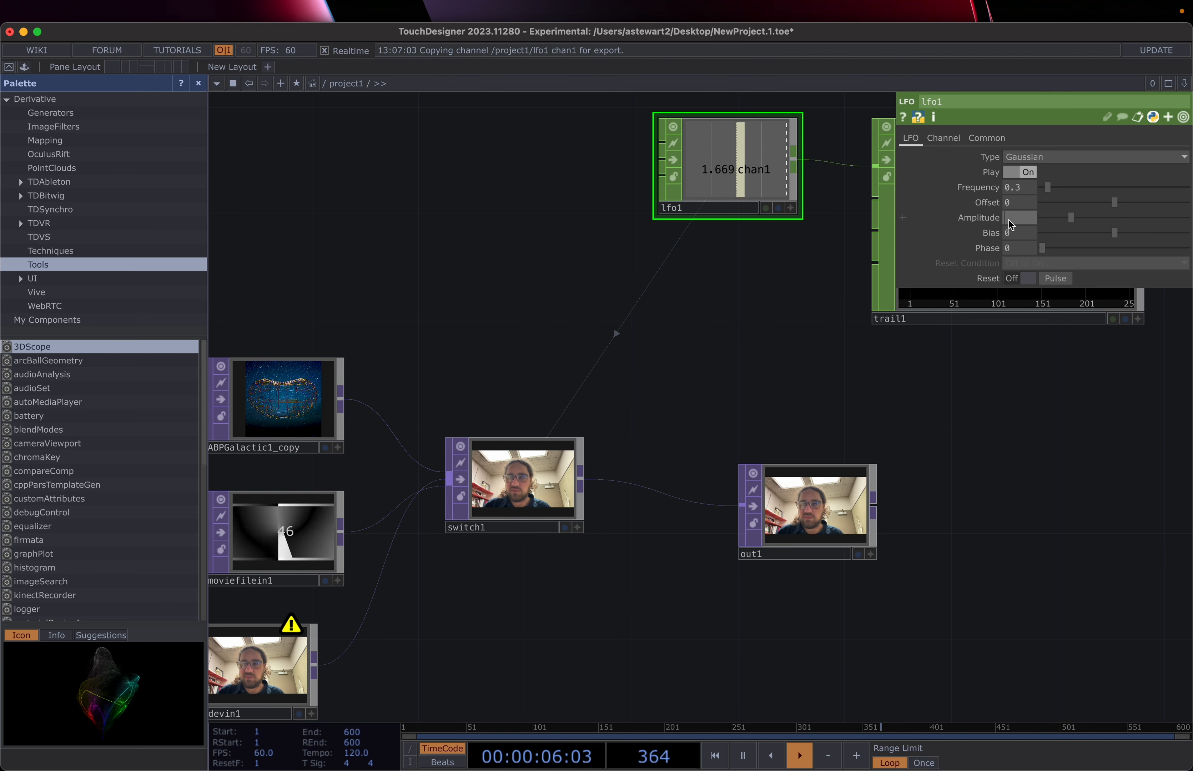
pyautogui.write('3')
pyautogui.press('Return')
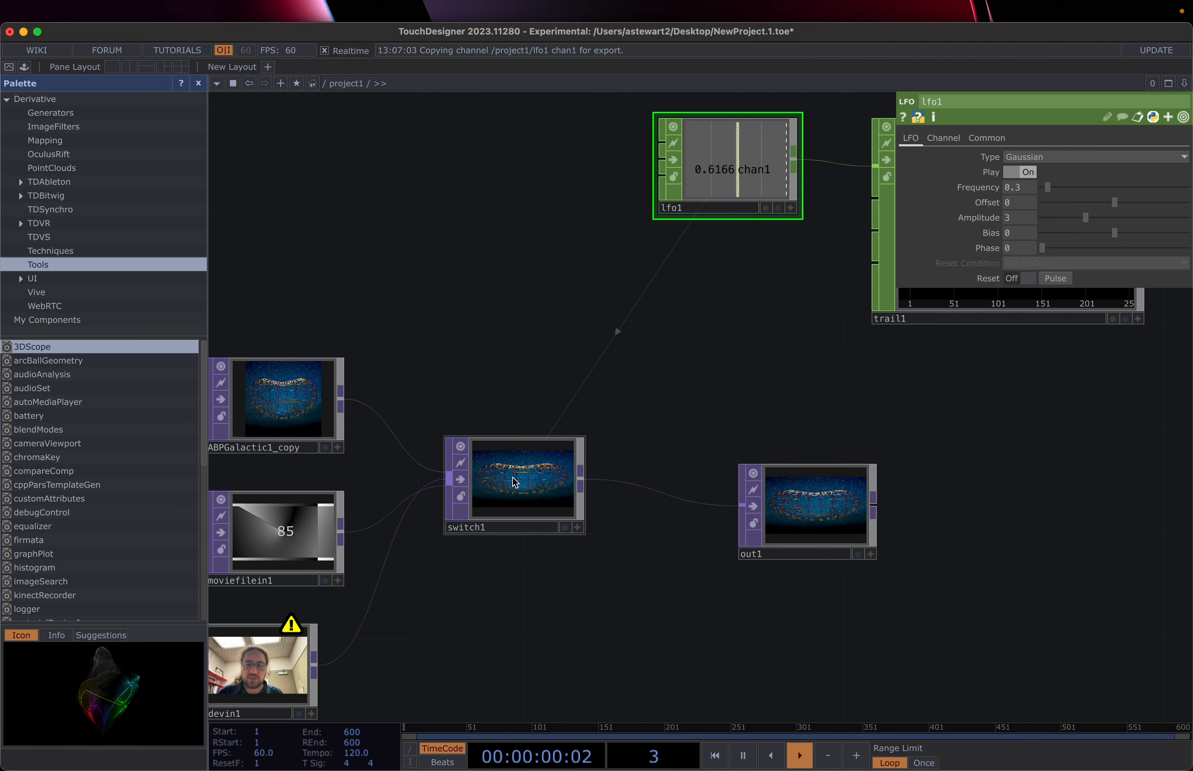
pyautogui.click(577, 519)
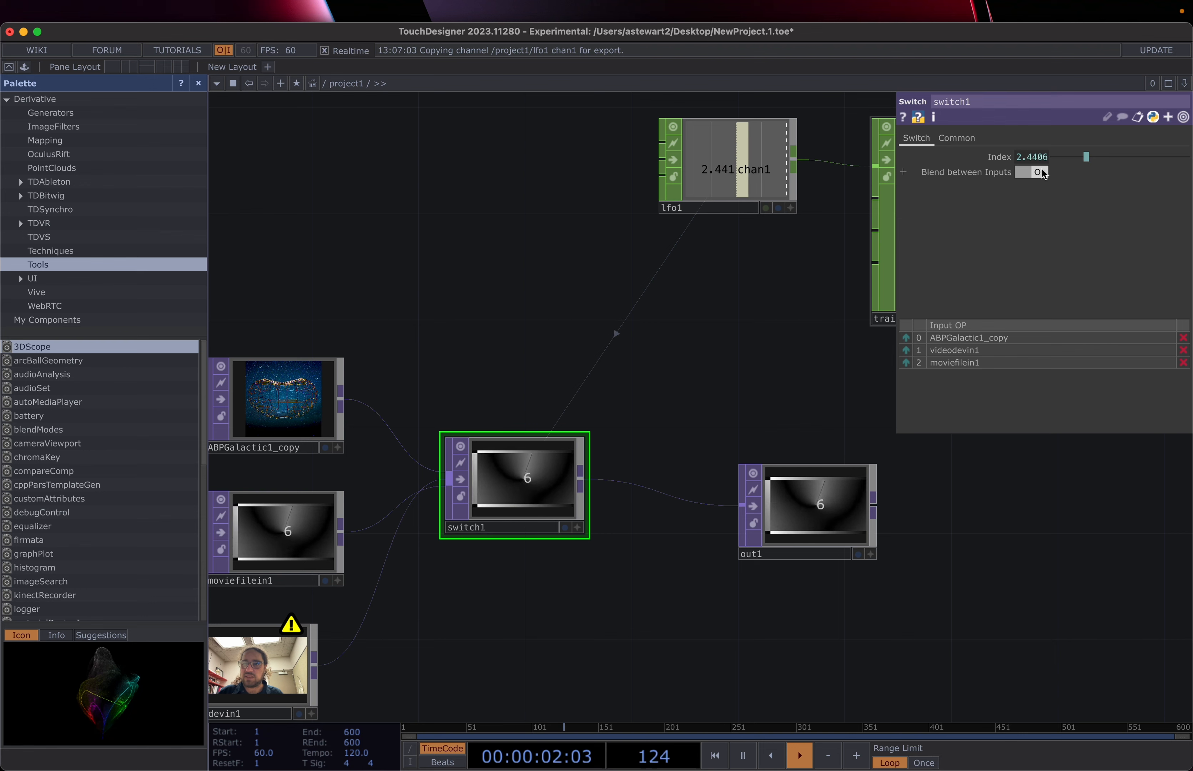
# - Lower lfo1's Frequency to 0.03 to slow down the blending between the inputs
pyautogui.click(756, 160)
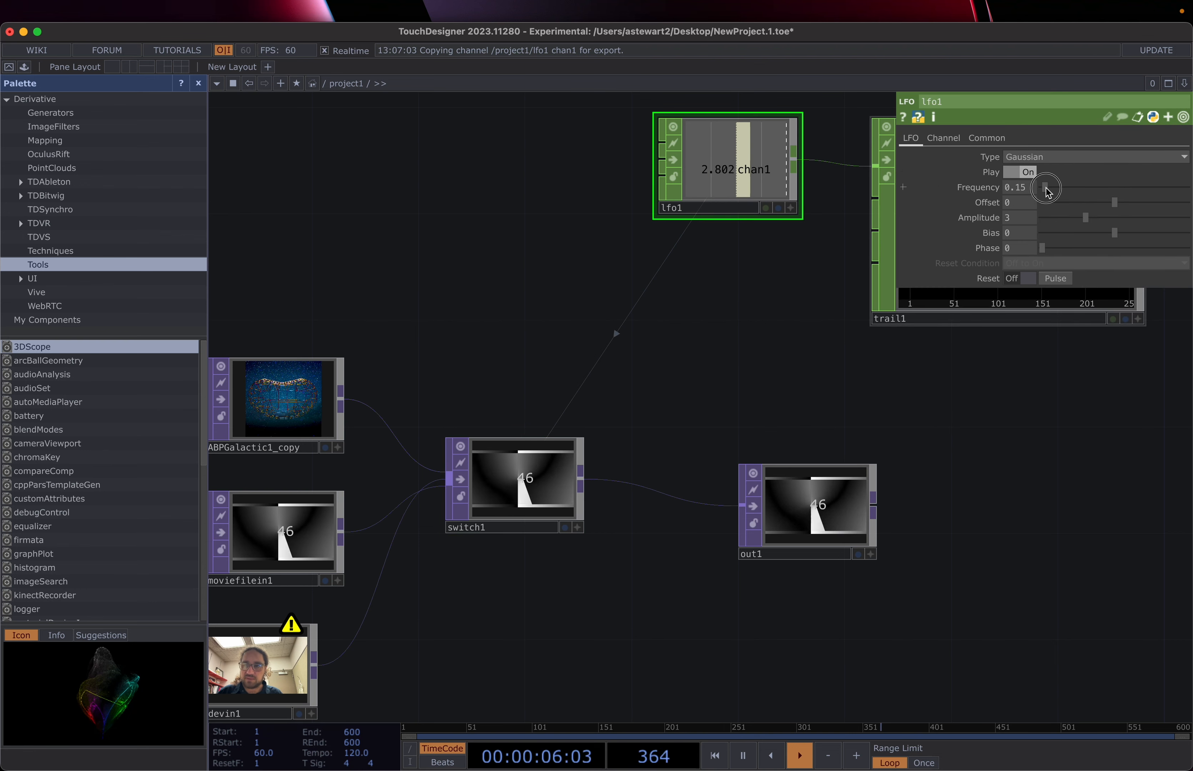
pyautogui.moveTo(1049, 192); pyautogui.dragTo(1047, 193)
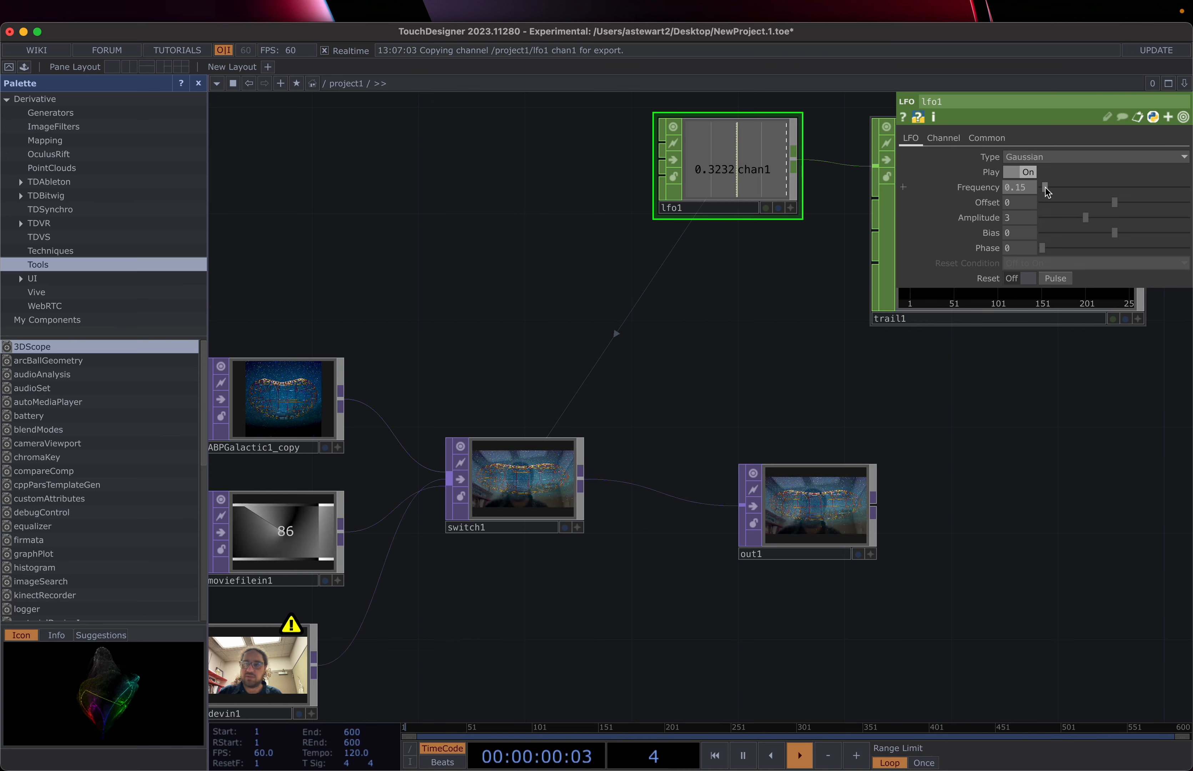
pyautogui.moveTo(1046, 189)
pyautogui.mouseDown()
pyautogui.moveTo(1059, 189)
pyautogui.moveTo(1045, 198)
pyautogui.mouseUp()
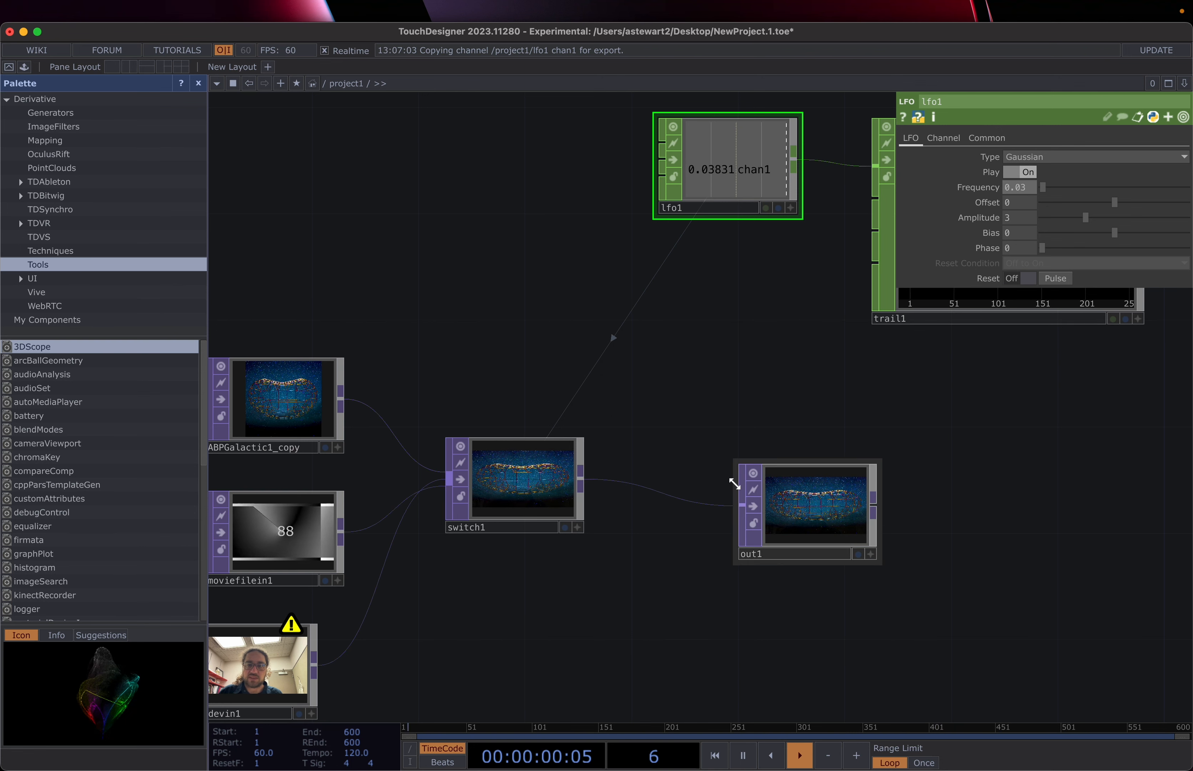
# - Review the whole network and switch1's settings while the slow LFO blends its three inputs
pyautogui.scroll(-5, 773, 316)
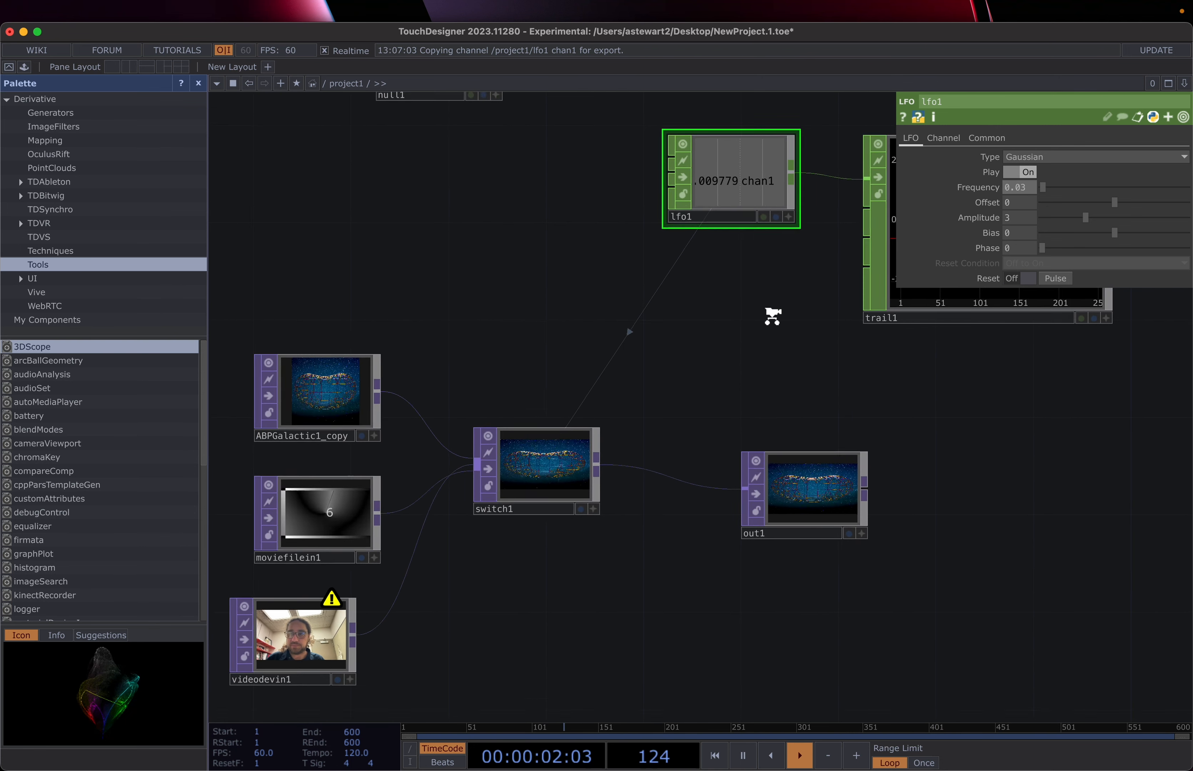
pyautogui.moveTo(687, 438); pyautogui.dragTo(705, 396)
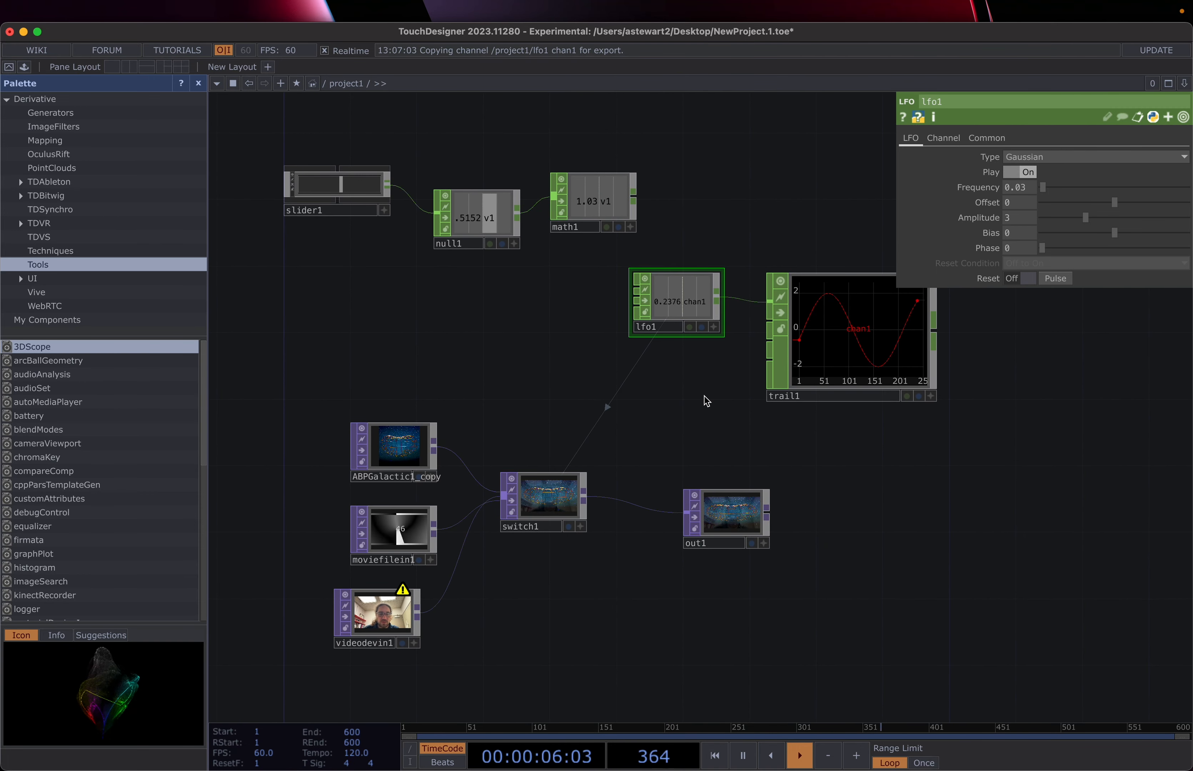
pyautogui.scroll(-3, 695, 346)
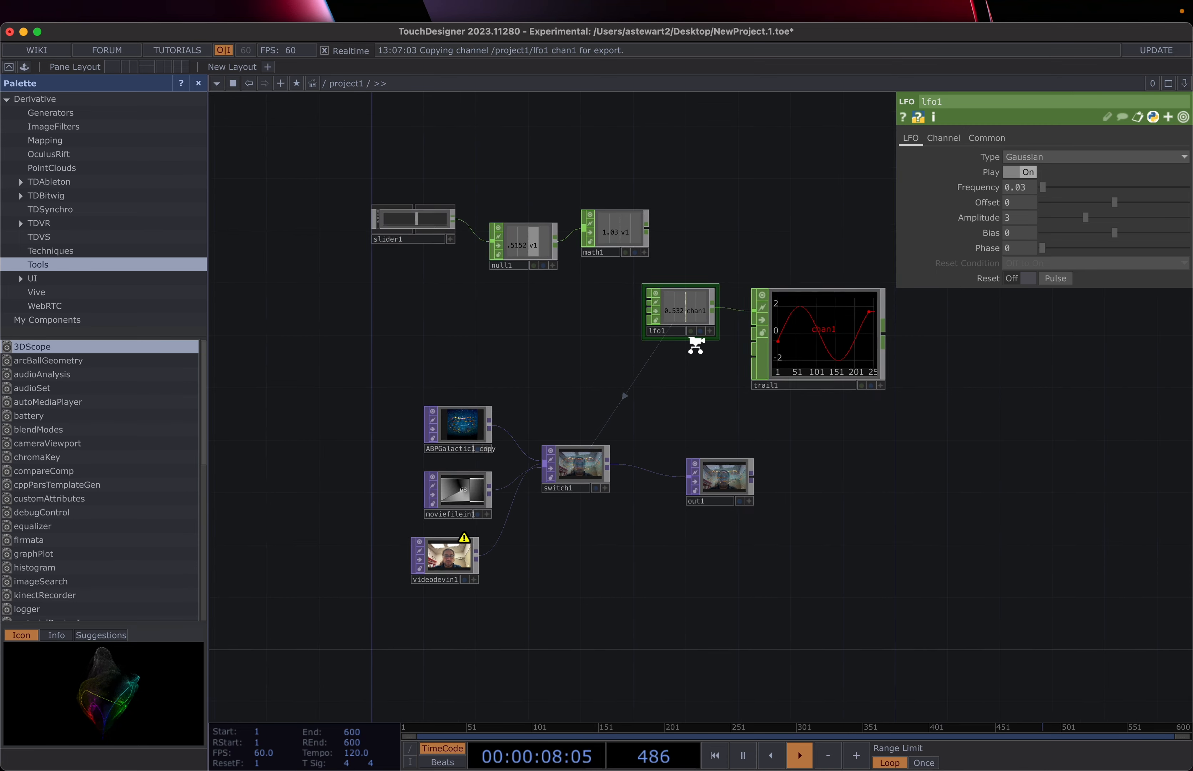
pyautogui.scroll(4, 696, 345)
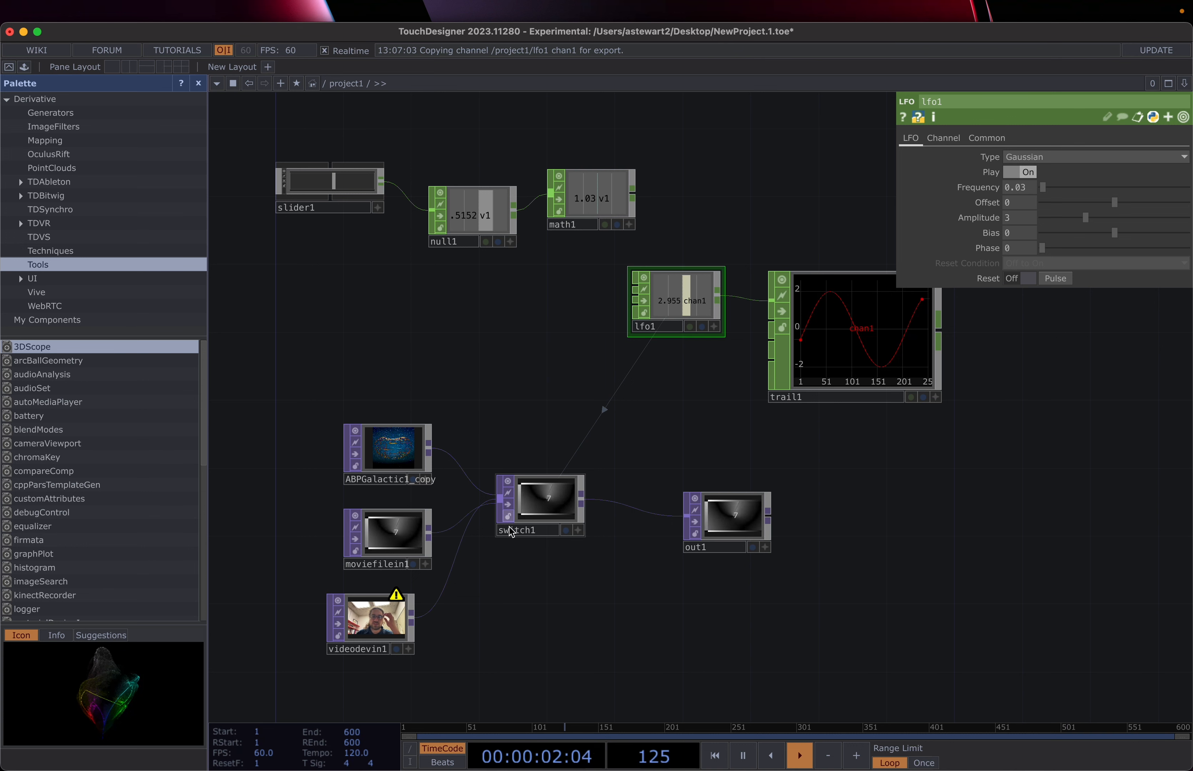
pyautogui.click(533, 518)
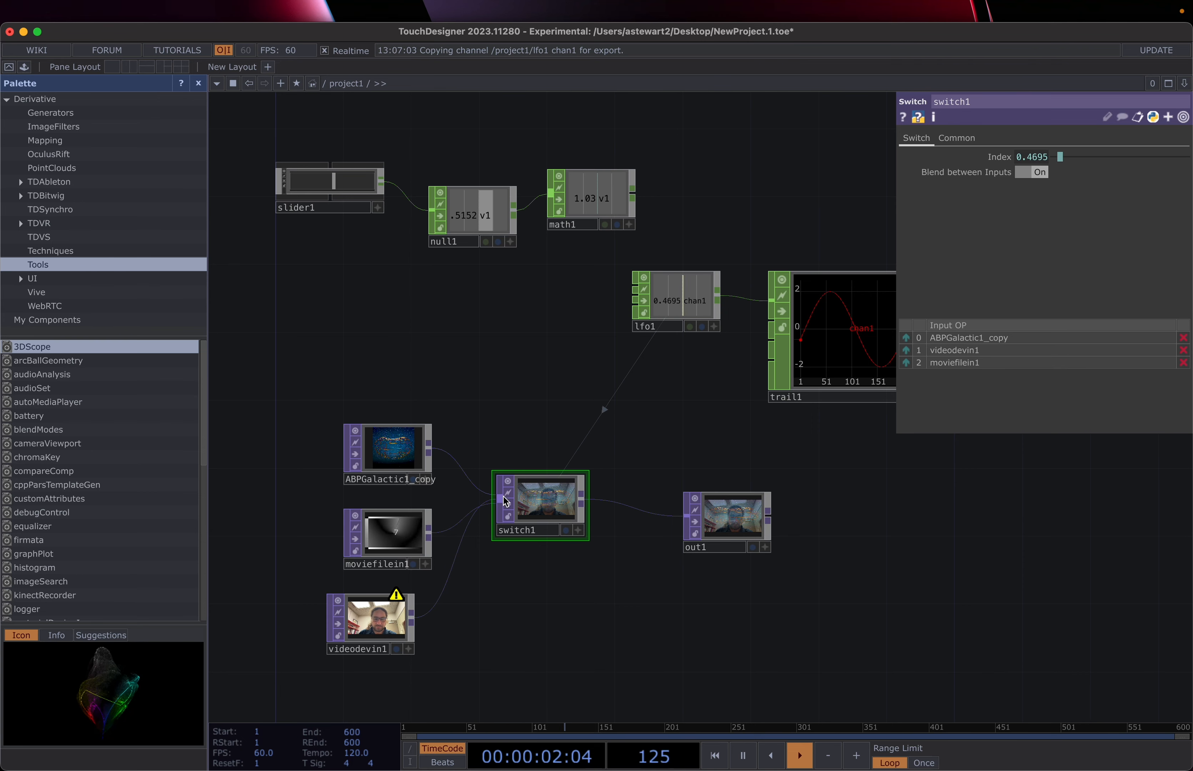
pyautogui.scroll(-2, 527, 581)
pyautogui.moveTo(529, 578); pyautogui.dragTo(591, 508)
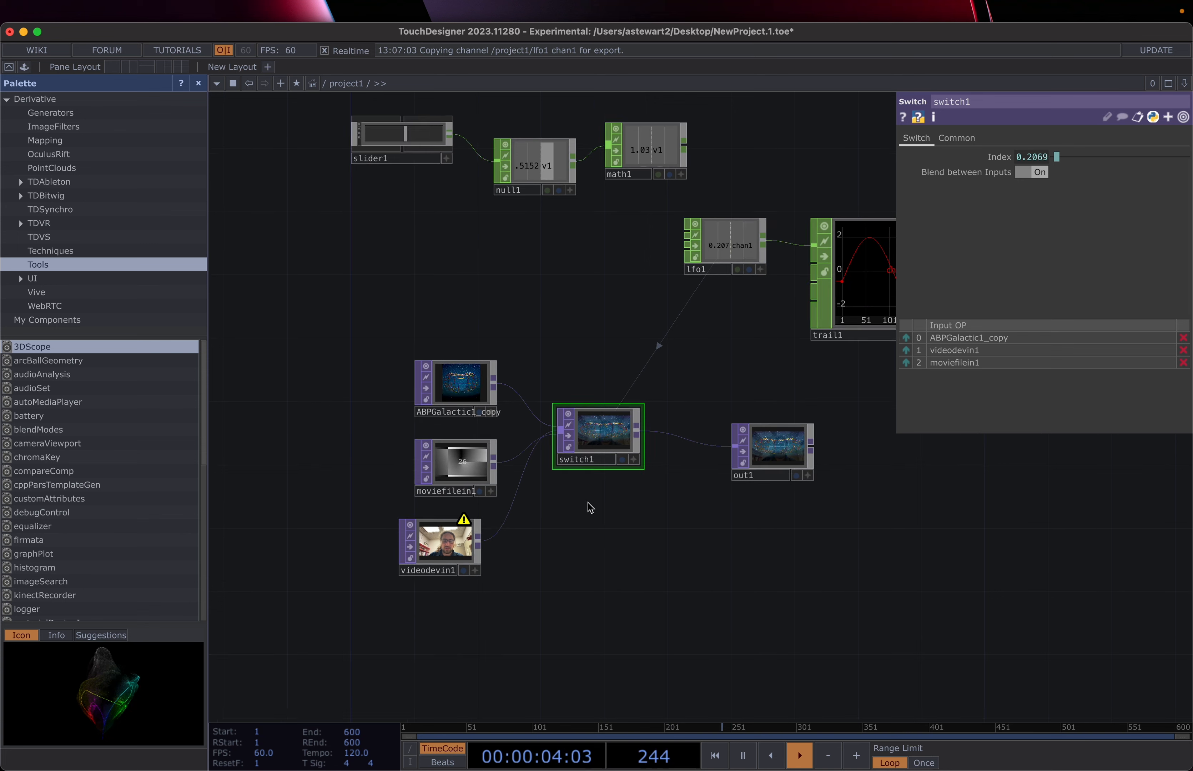
# - Drive moviefilein1's Speed with null1's v1 channel as a CHOP Reference
pyautogui.click(465, 462)
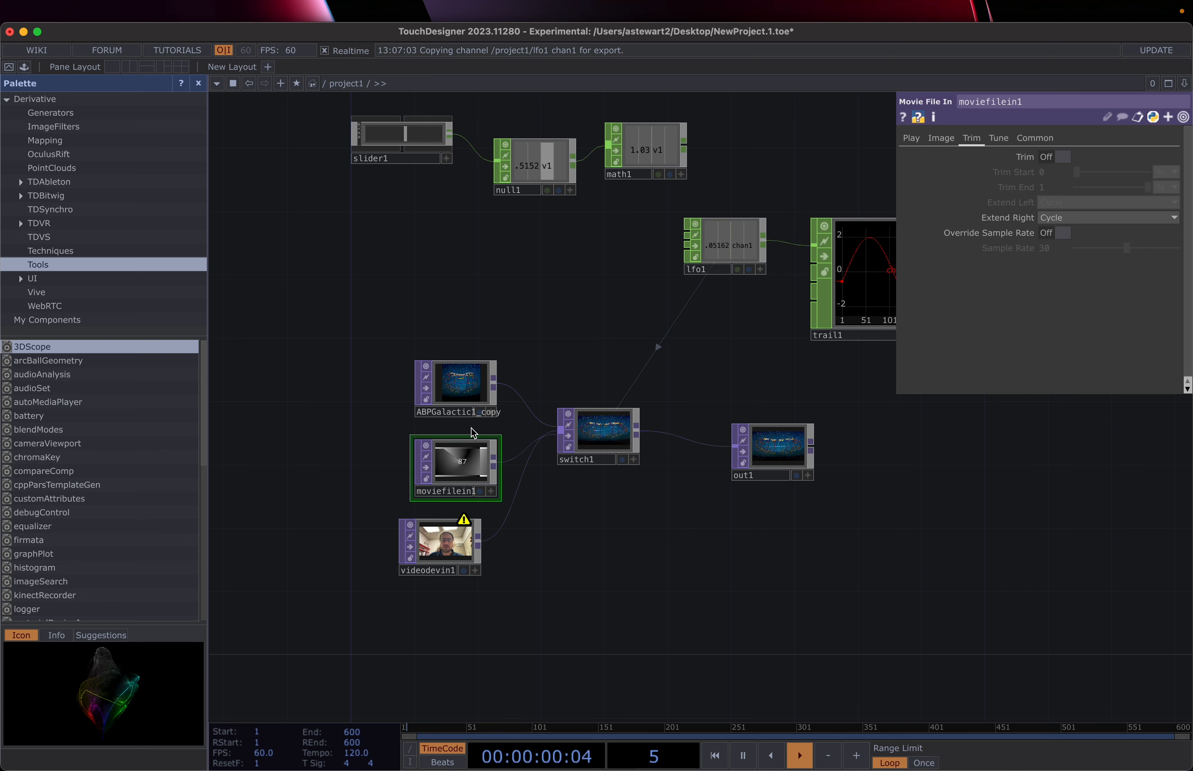
pyautogui.click(914, 143)
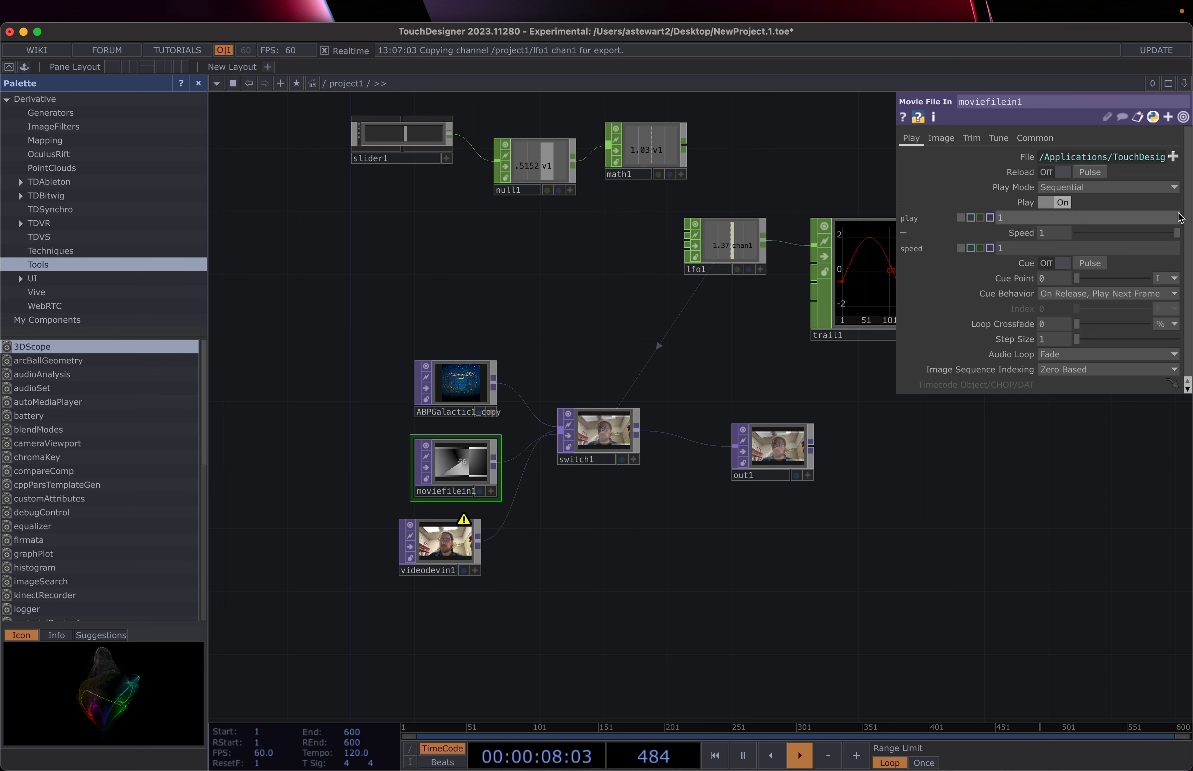
pyautogui.moveTo(1175, 233)
pyautogui.mouseDown()
pyautogui.moveTo(1085, 240)
pyautogui.moveTo(1182, 236)
pyautogui.mouseUp()
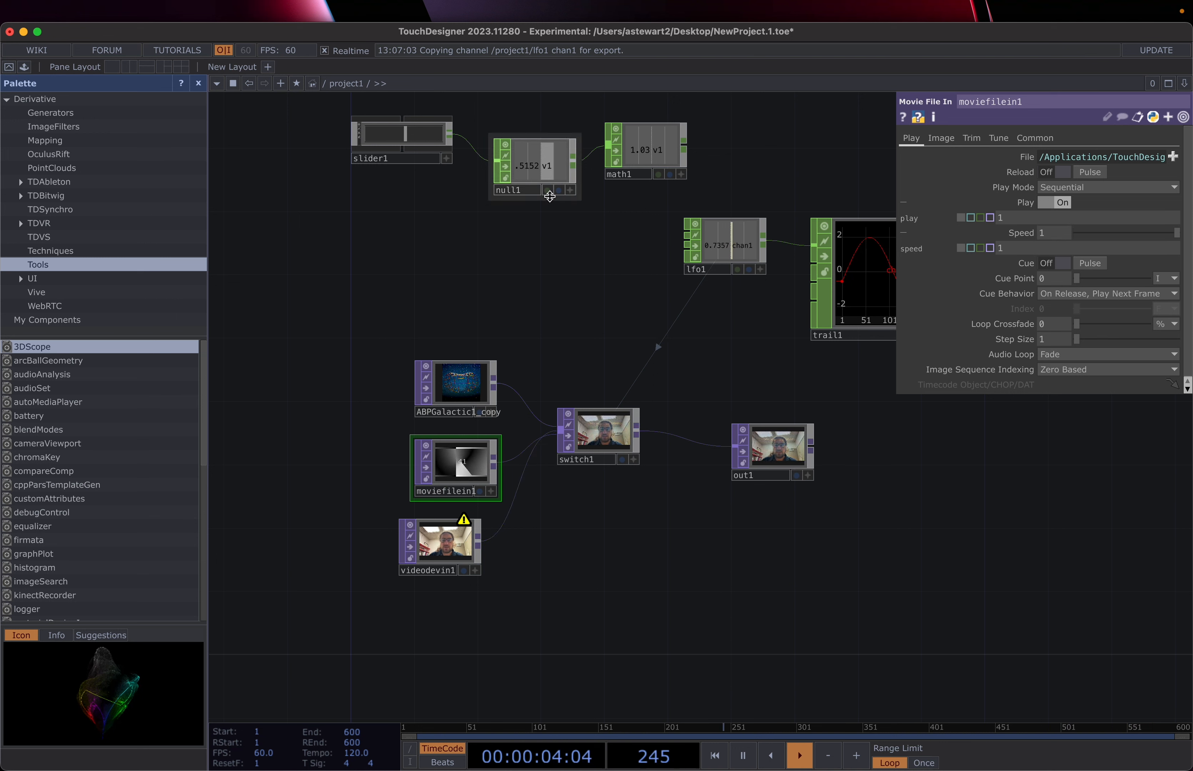
pyautogui.click(571, 190)
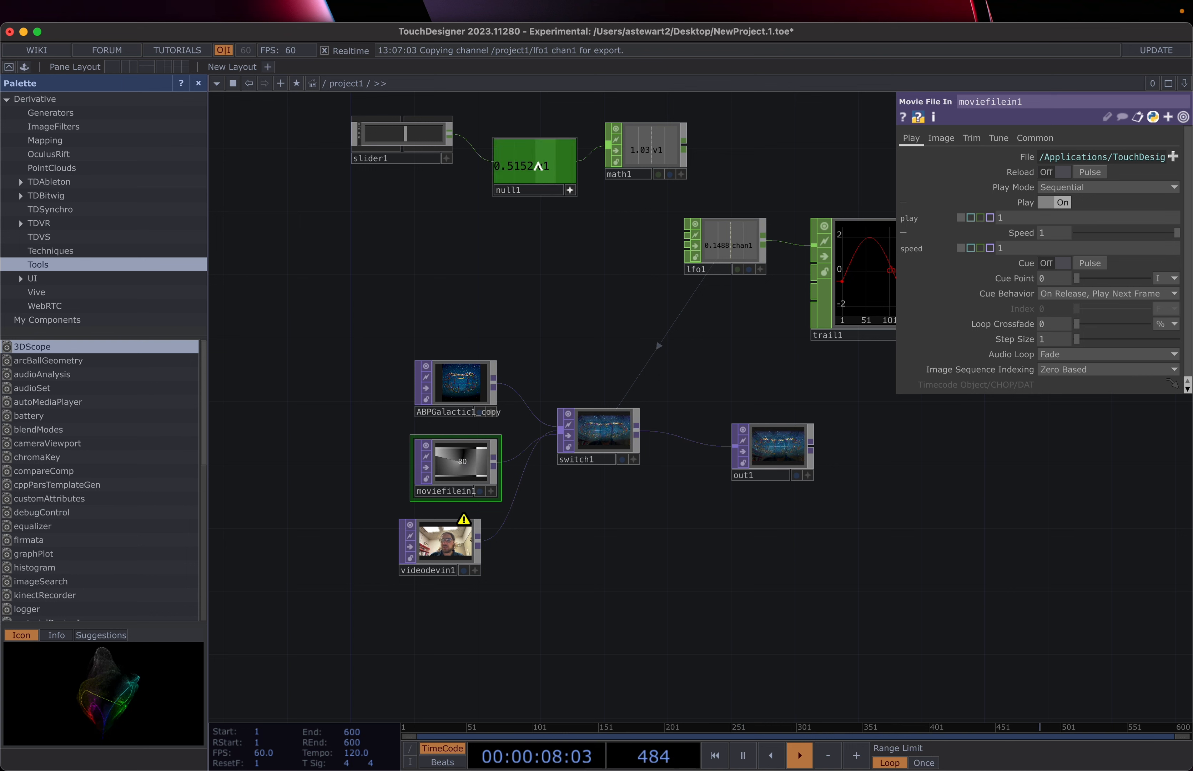
pyautogui.moveTo(538, 166); pyautogui.dragTo(1047, 233)
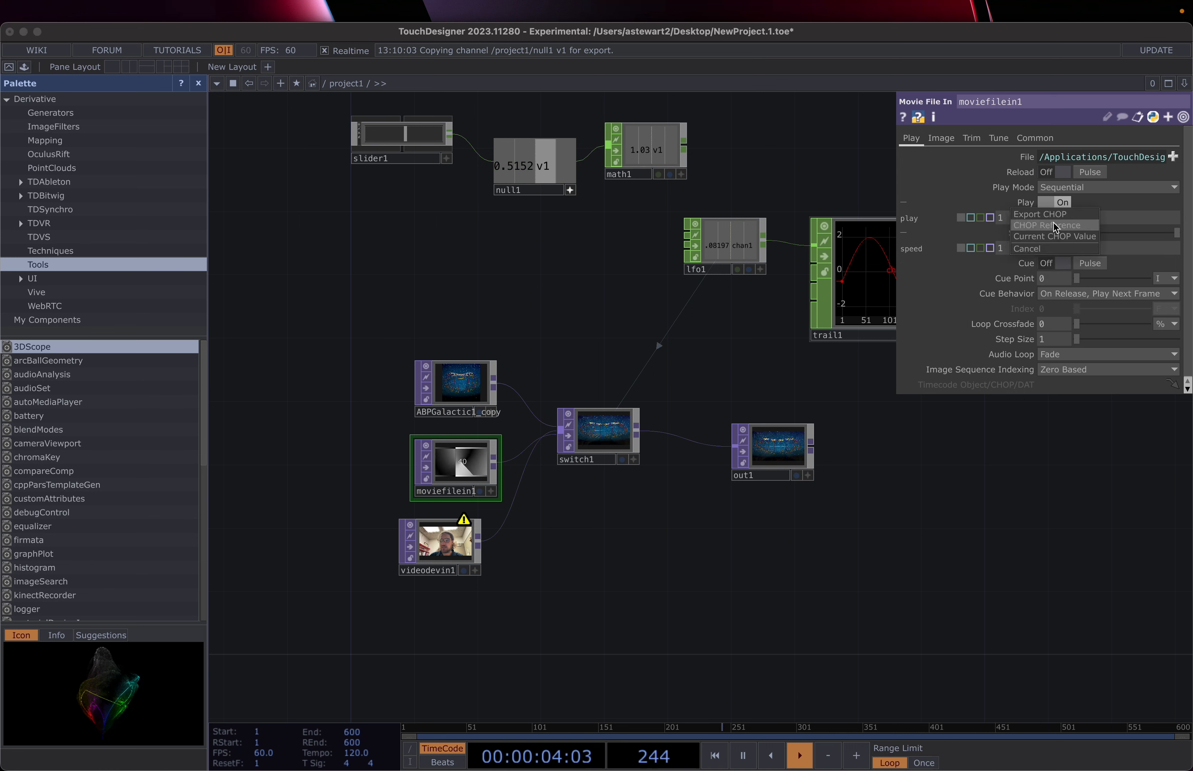
pyautogui.click(1049, 227)
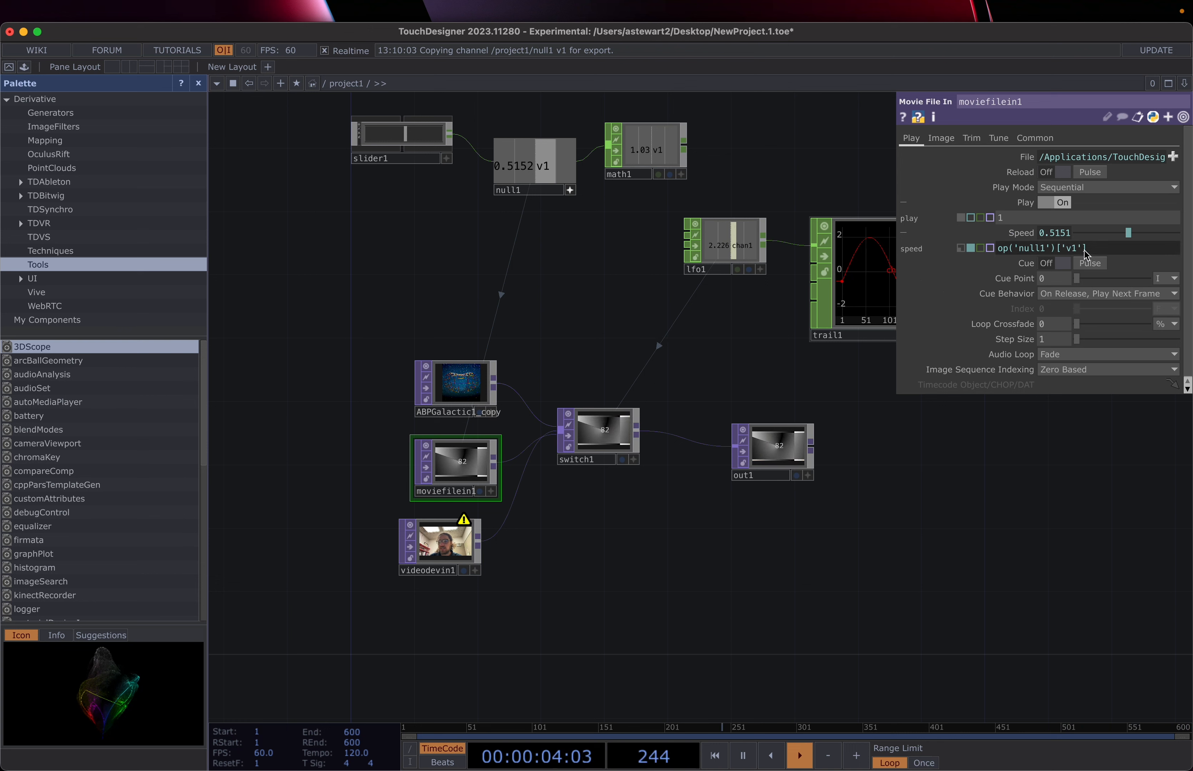
pyautogui.moveTo(1090, 249)
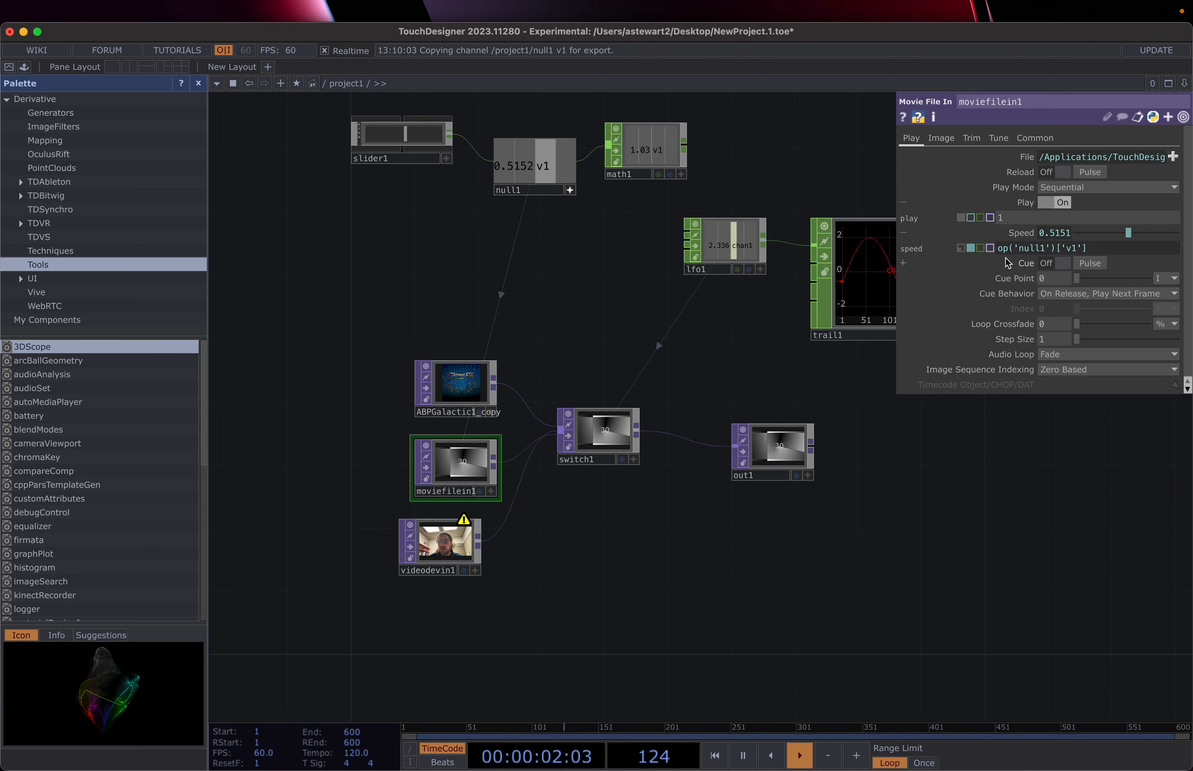
pyautogui.moveTo(1006, 251)
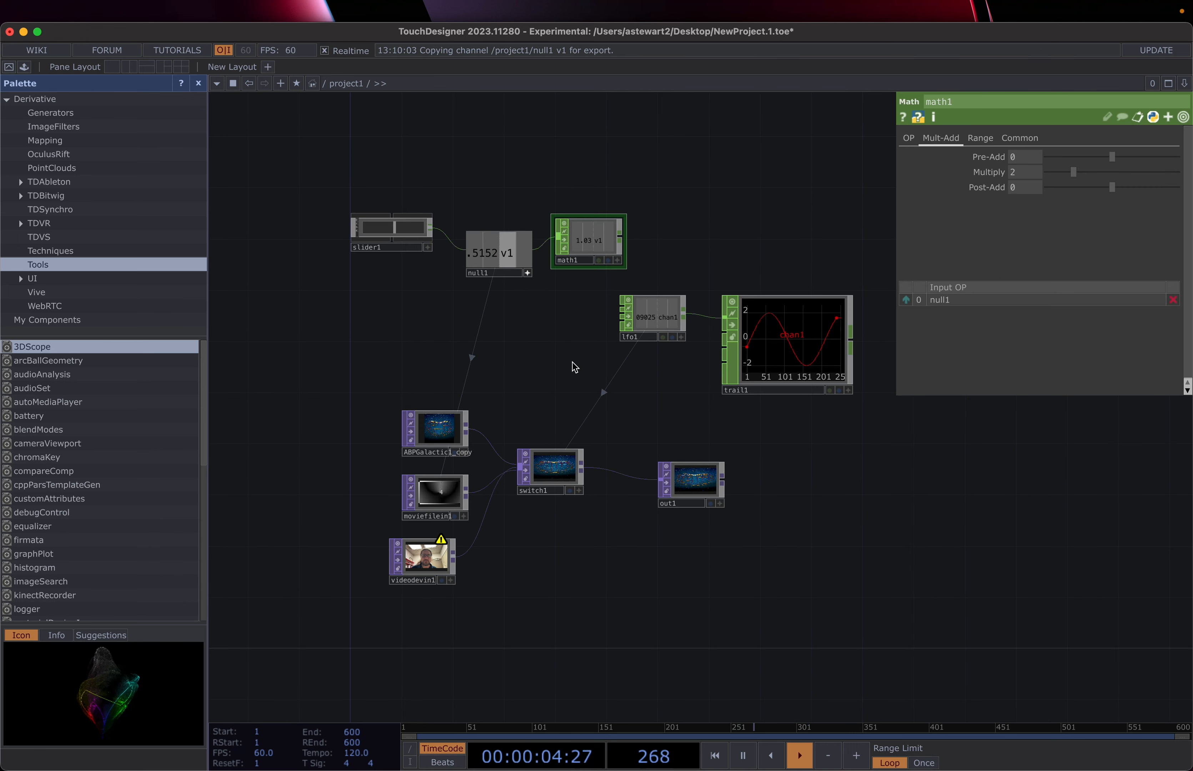
# - Make slider1 interactive, display moviefilein1 in the network background, and vary the movie's speed with the slider, ending at about 0.17
pyautogui.scroll(3, 575, 368)
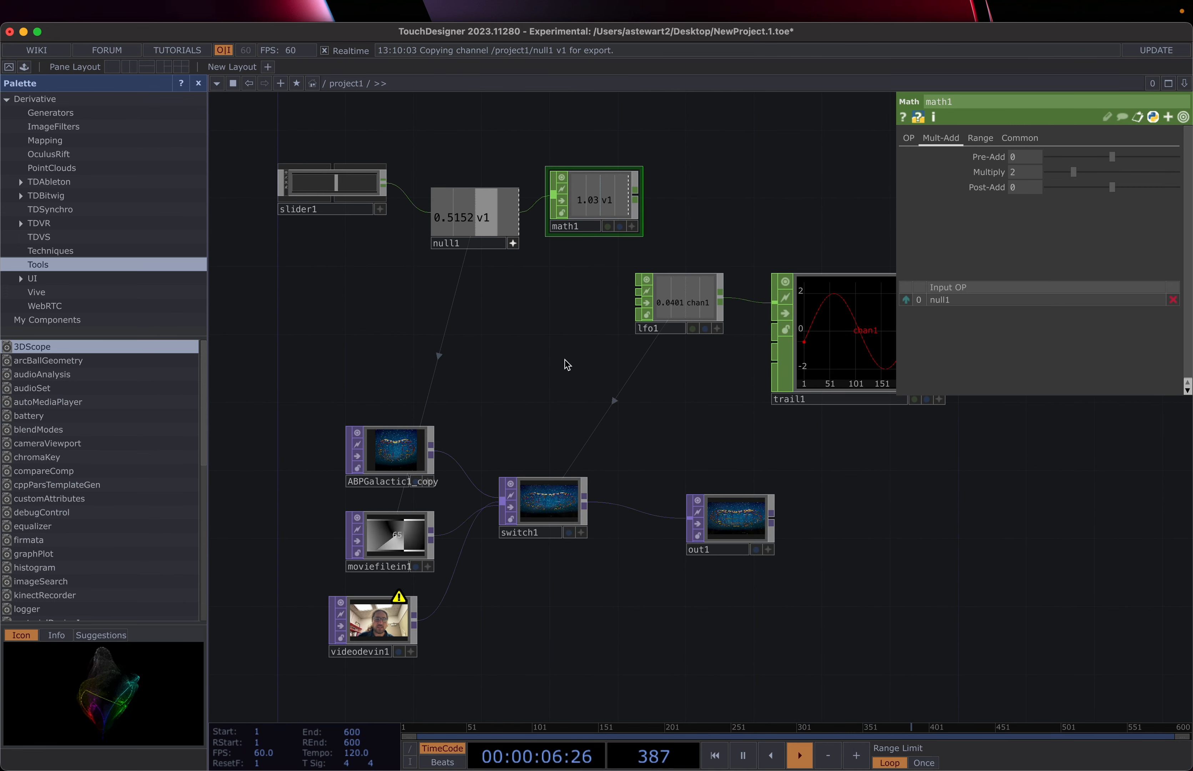
pyautogui.click(380, 210)
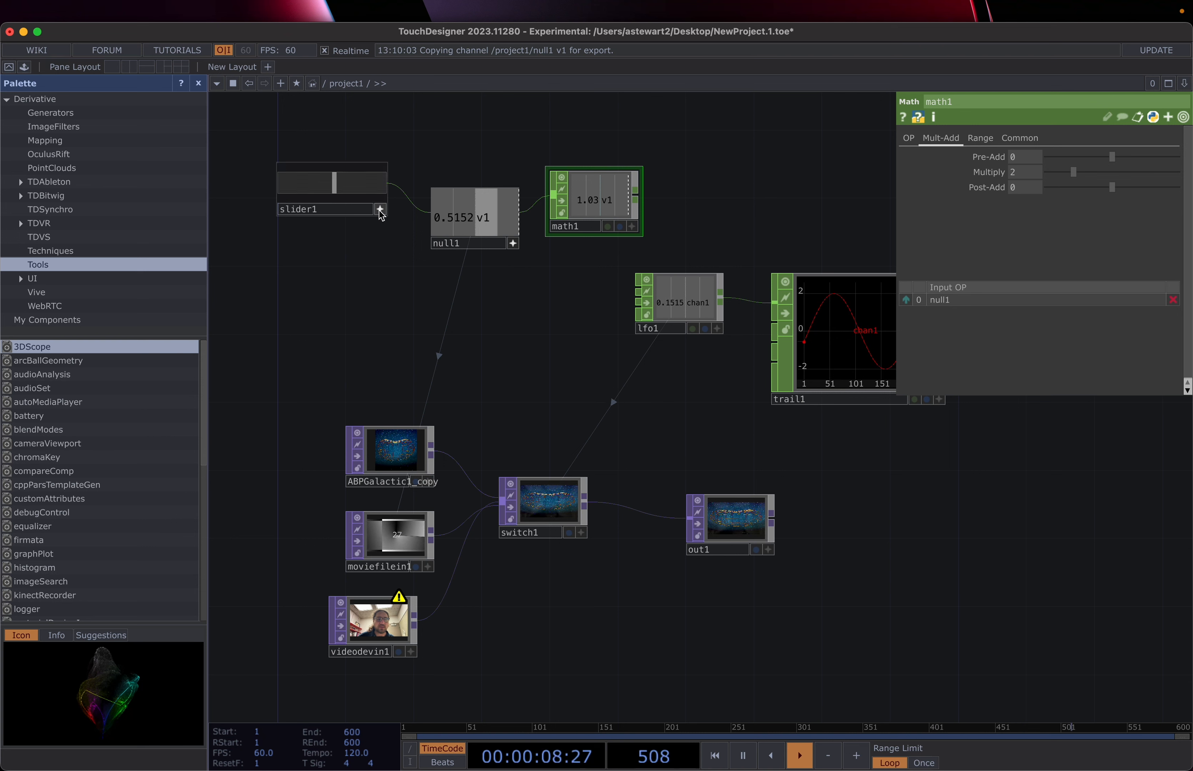
pyautogui.moveTo(337, 189); pyautogui.dragTo(297, 191)
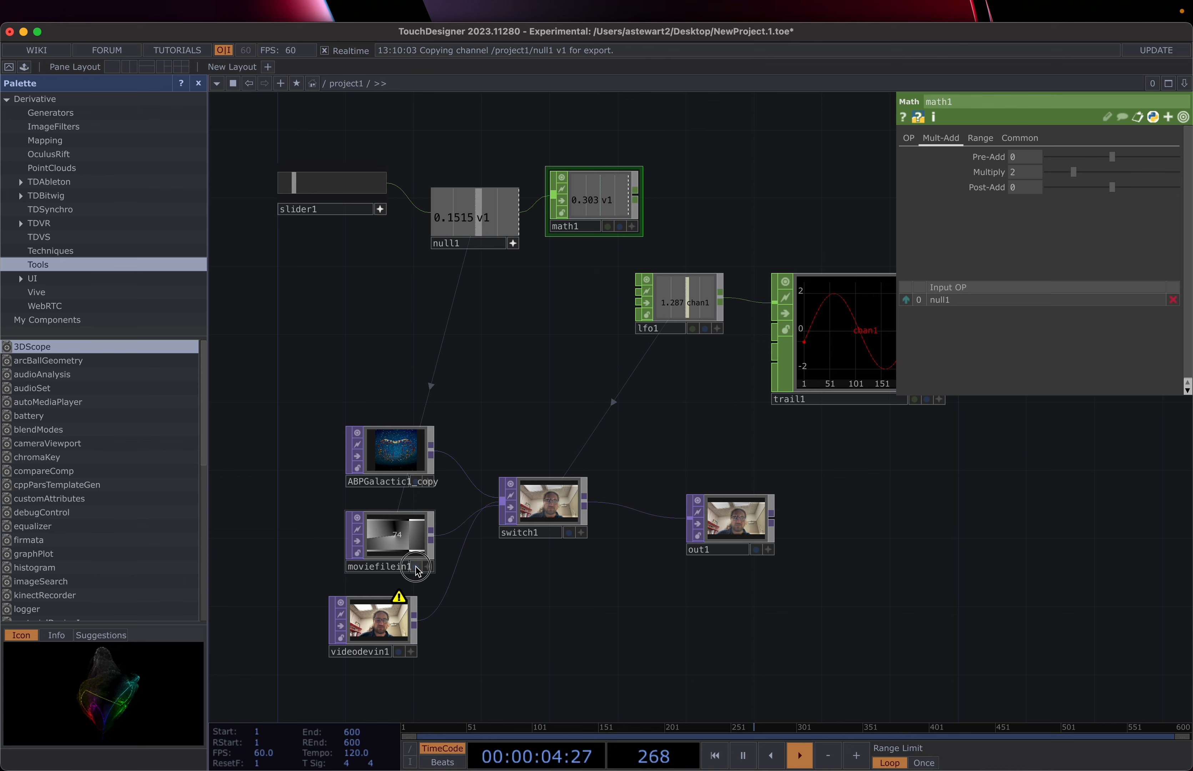
pyautogui.click(416, 567)
pyautogui.click(308, 183)
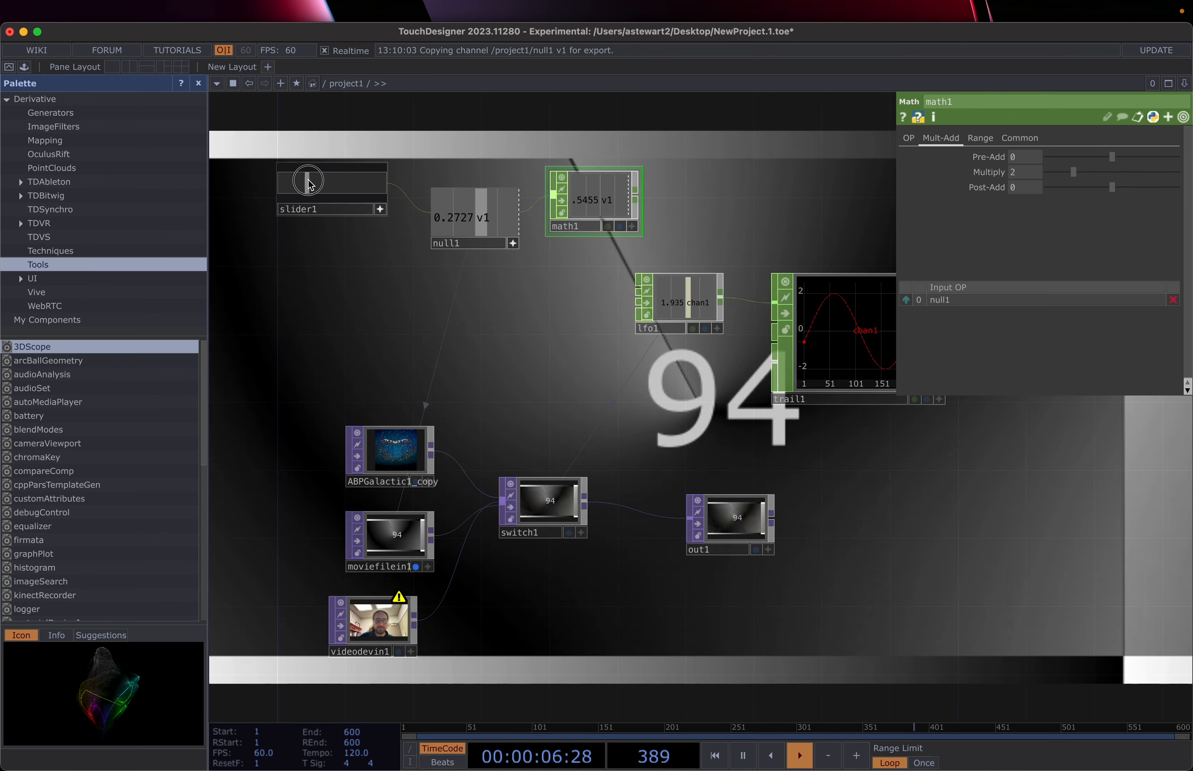
pyautogui.moveTo(309, 183)
pyautogui.mouseDown()
pyautogui.moveTo(380, 185)
pyautogui.moveTo(297, 188)
pyautogui.mouseUp()
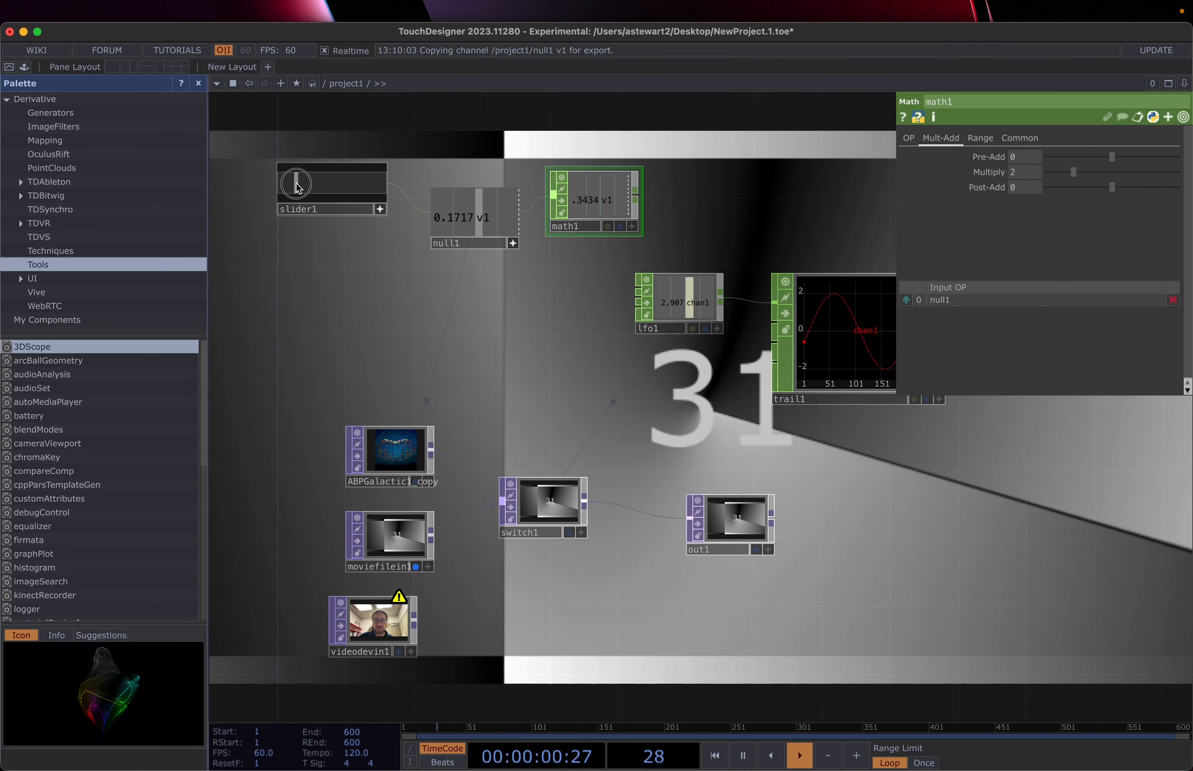